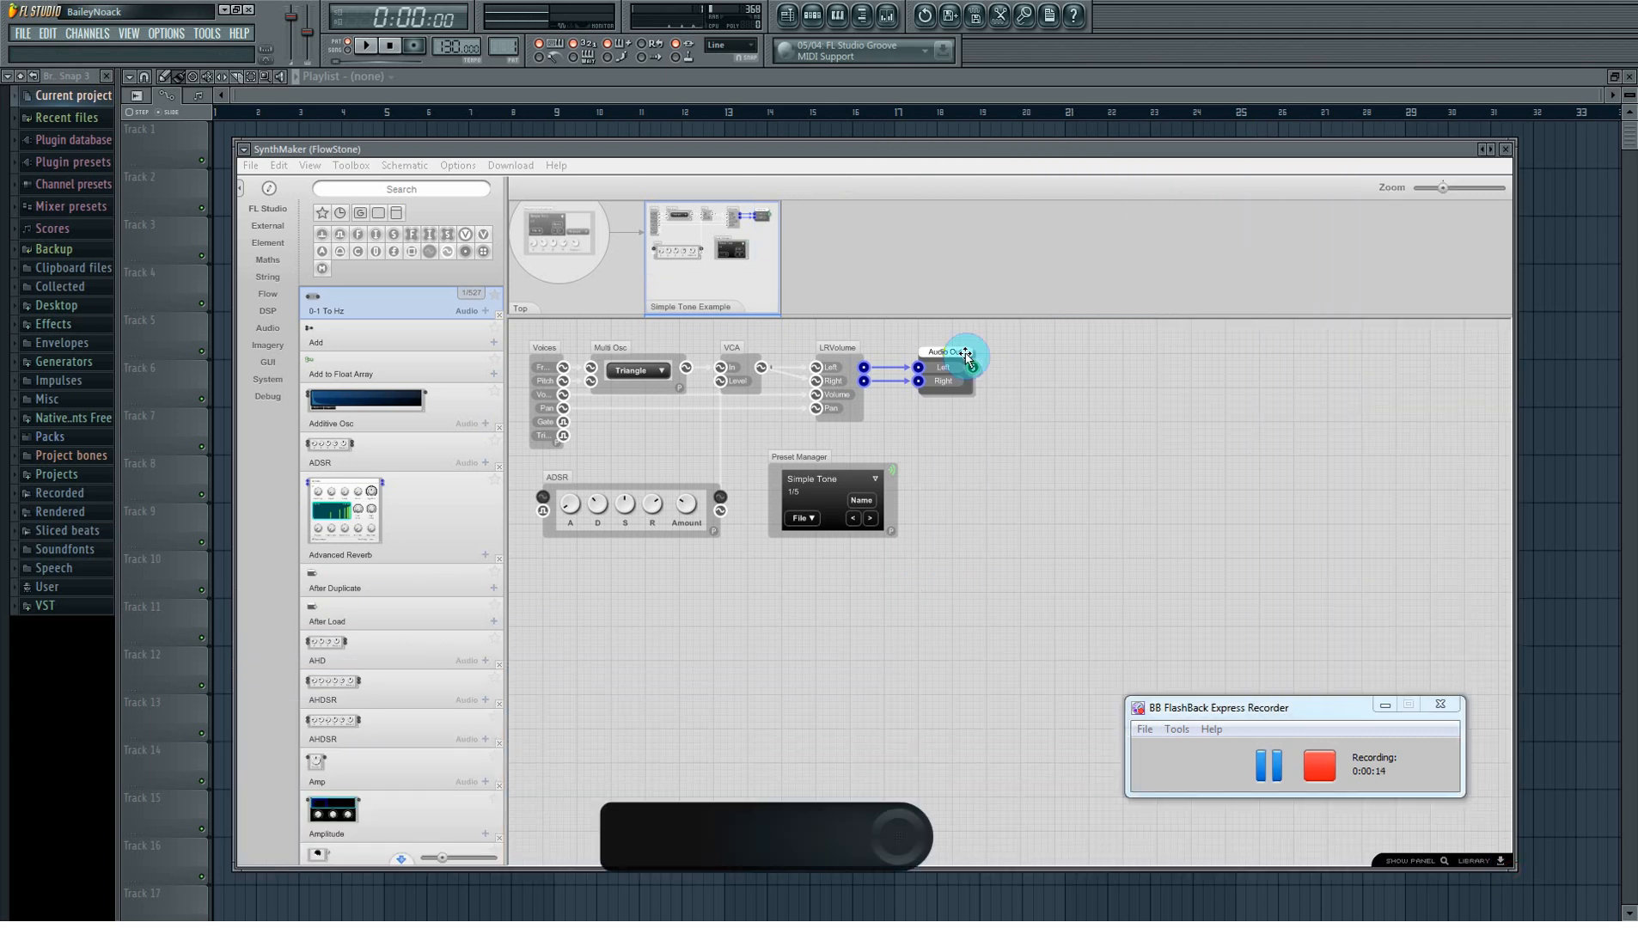
# Step: Spread out the output end of the schematic by moving Preset Manager, Audio Out and LRVolume further right
pyautogui.moveTo(839, 473); pyautogui.dragTo(1414, 357)
pyautogui.click(937, 348)
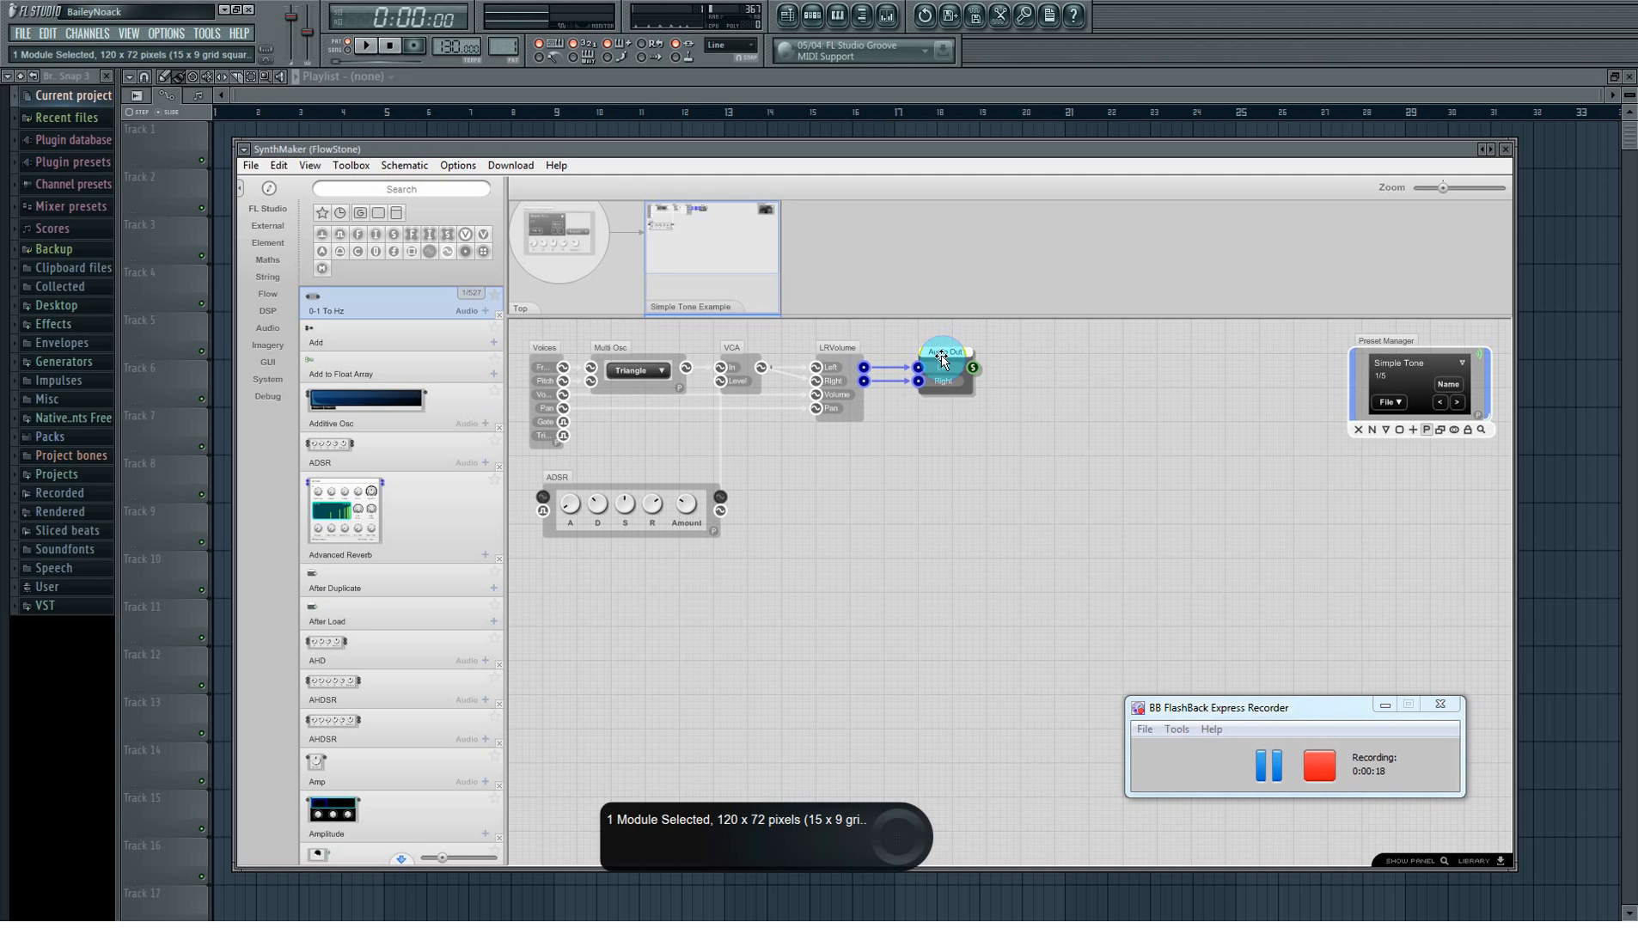
pyautogui.moveTo(942, 359); pyautogui.dragTo(1305, 359)
pyautogui.click(885, 361)
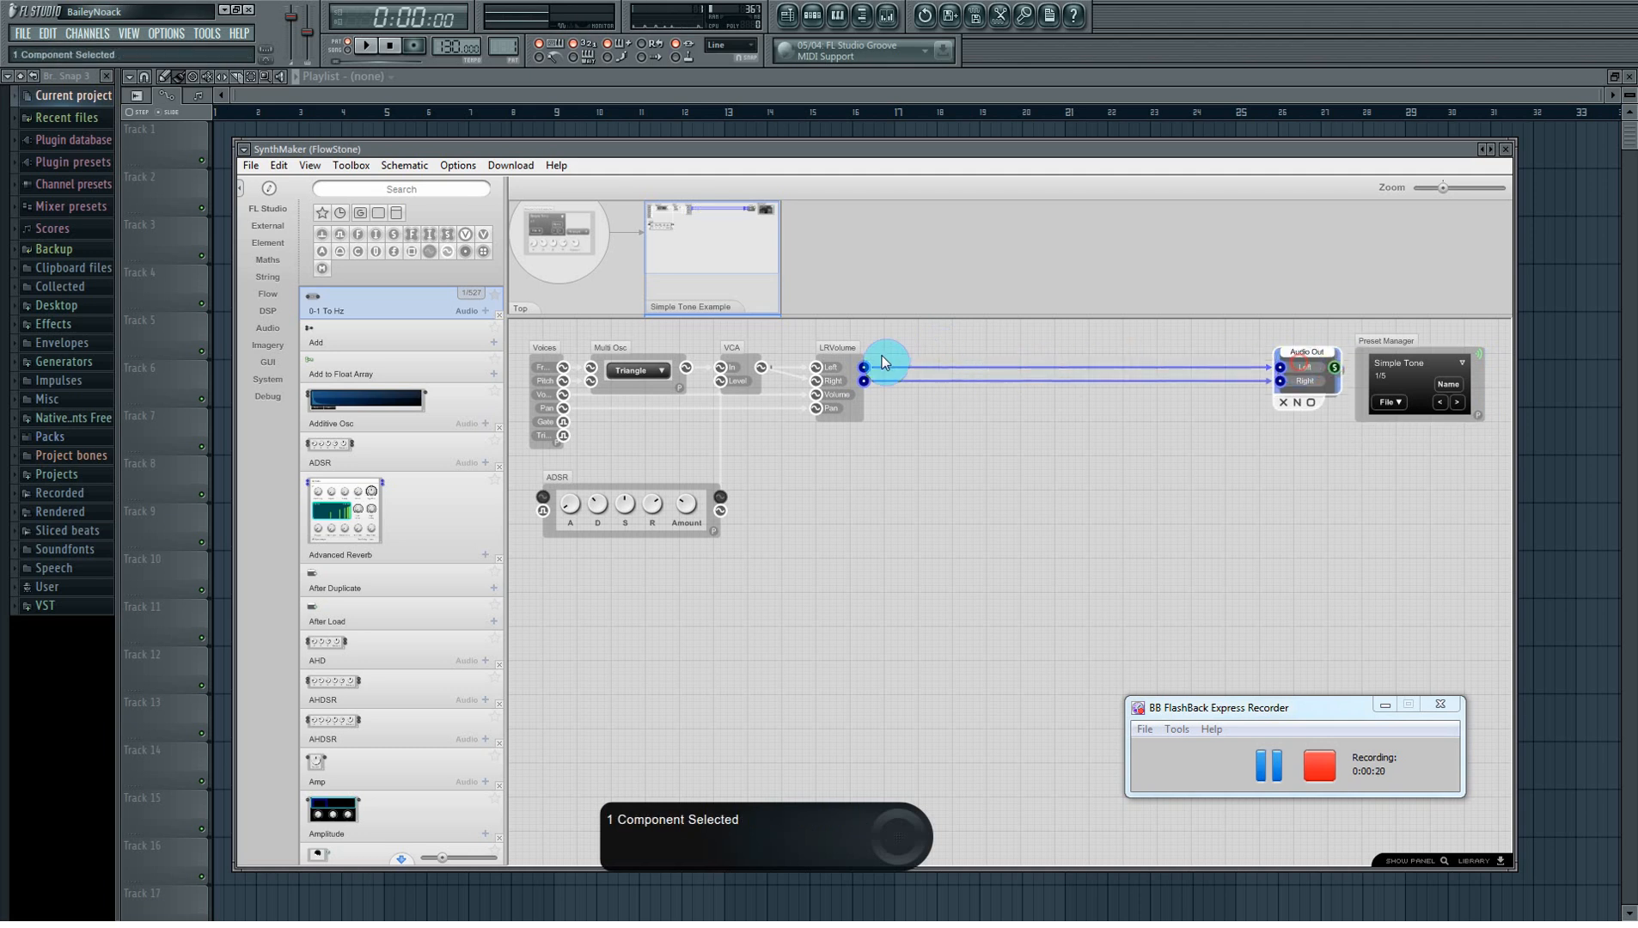
pyautogui.moveTo(838, 348); pyautogui.dragTo(1104, 355)
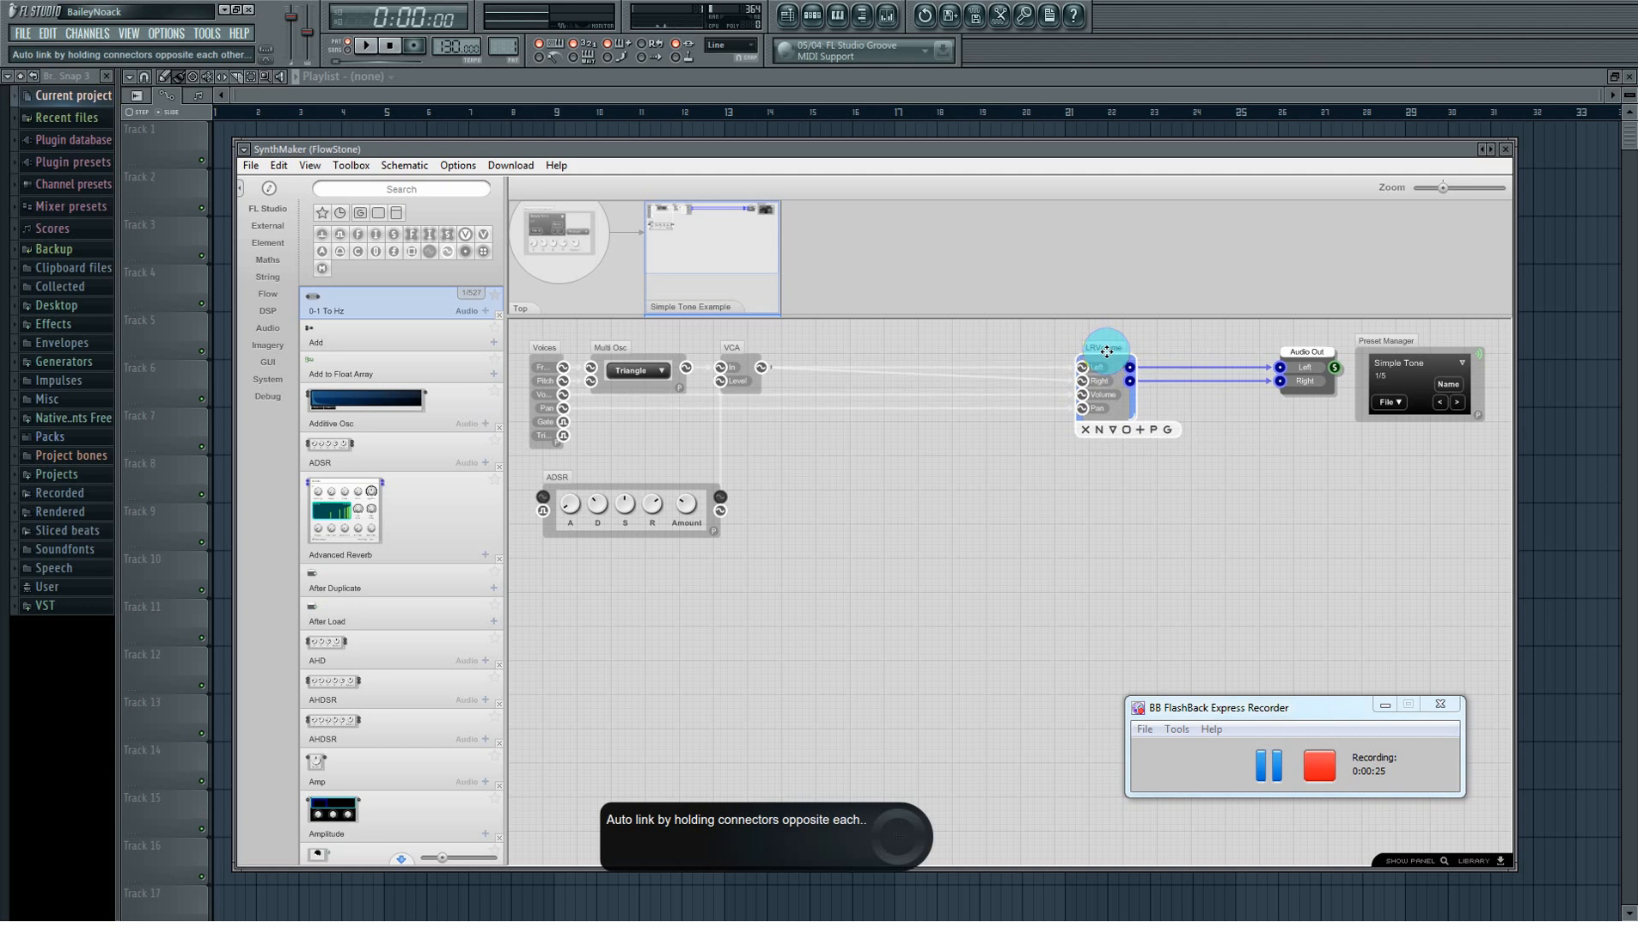
# Step: Move the VCA and Multi Osc modules further right and place the ADSR lower down beneath them
pyautogui.click(764, 354)
pyautogui.moveTo(764, 354); pyautogui.dragTo(997, 359)
pyautogui.moveTo(651, 361); pyautogui.dragTo(788, 360)
pyautogui.moveTo(677, 497); pyautogui.dragTo(911, 640)
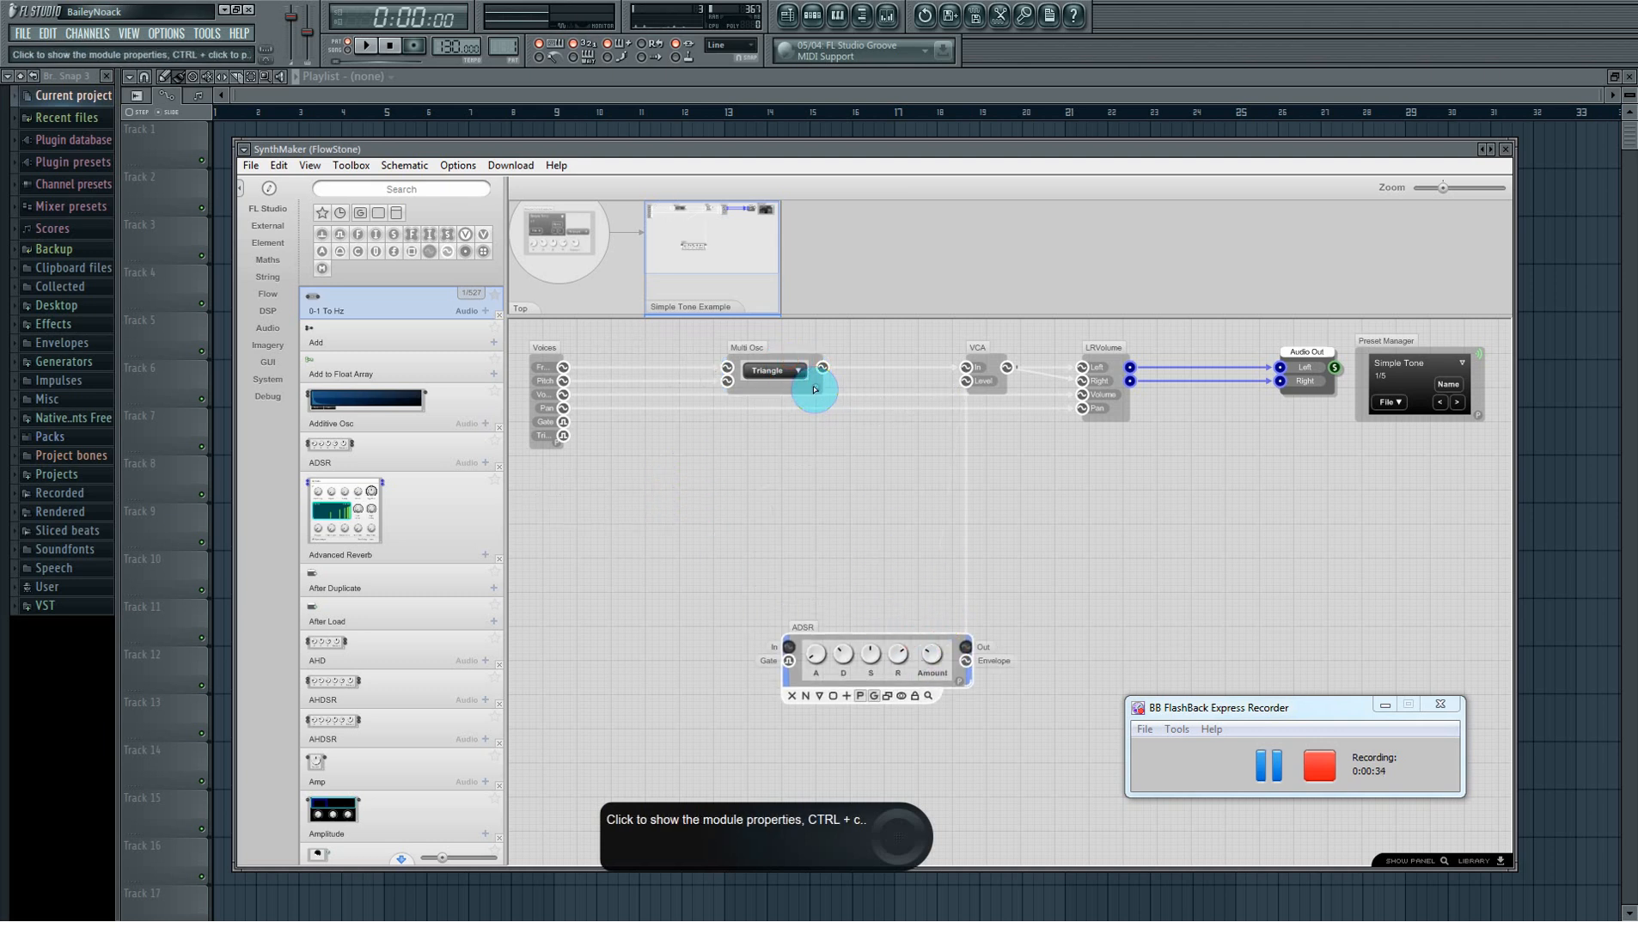
# Step: Search the component library for "Stereo" and add a Stereo Amp below the links between LRVolume and Audio Out
pyautogui.click(353, 186)
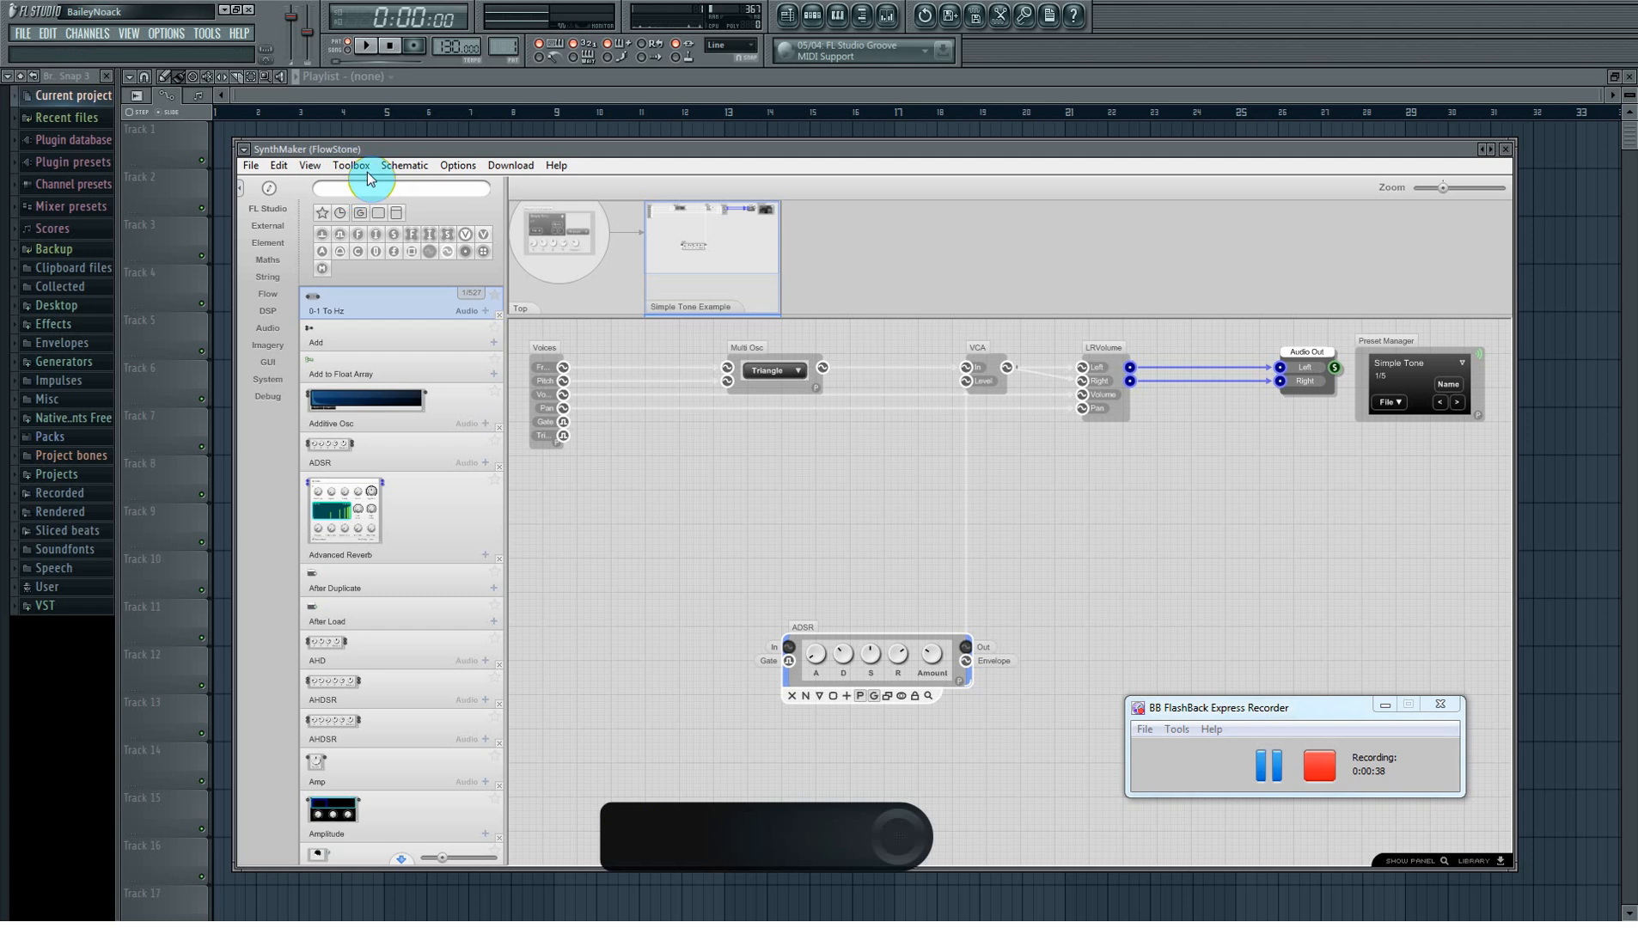
pyautogui.write('s')
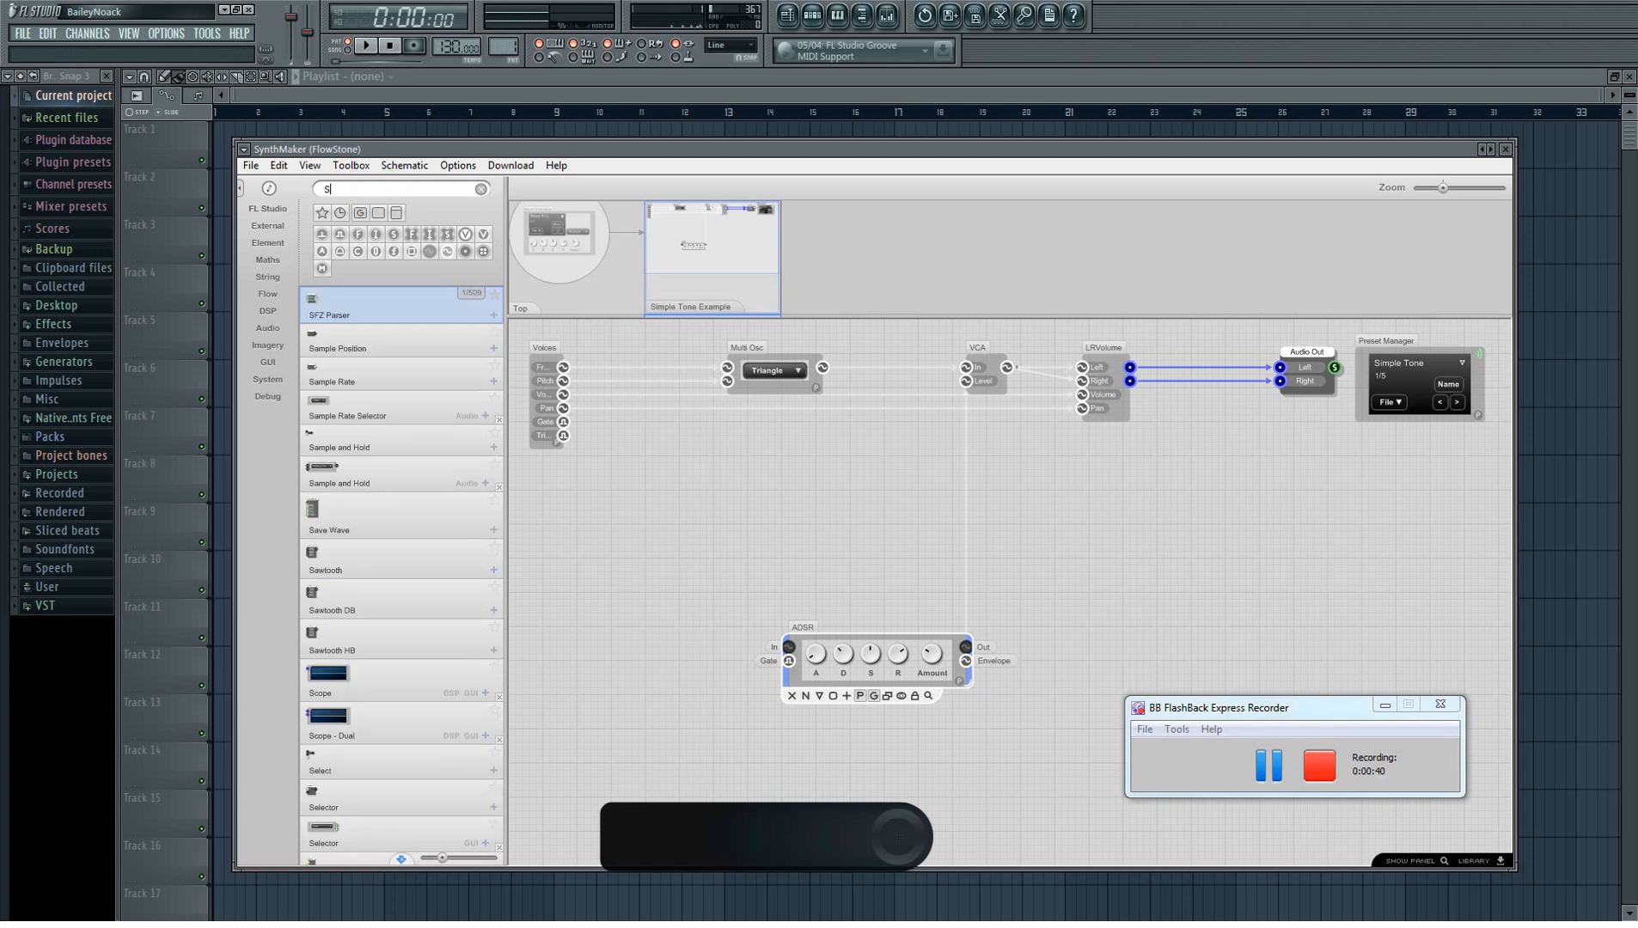
pyautogui.write('tereo')
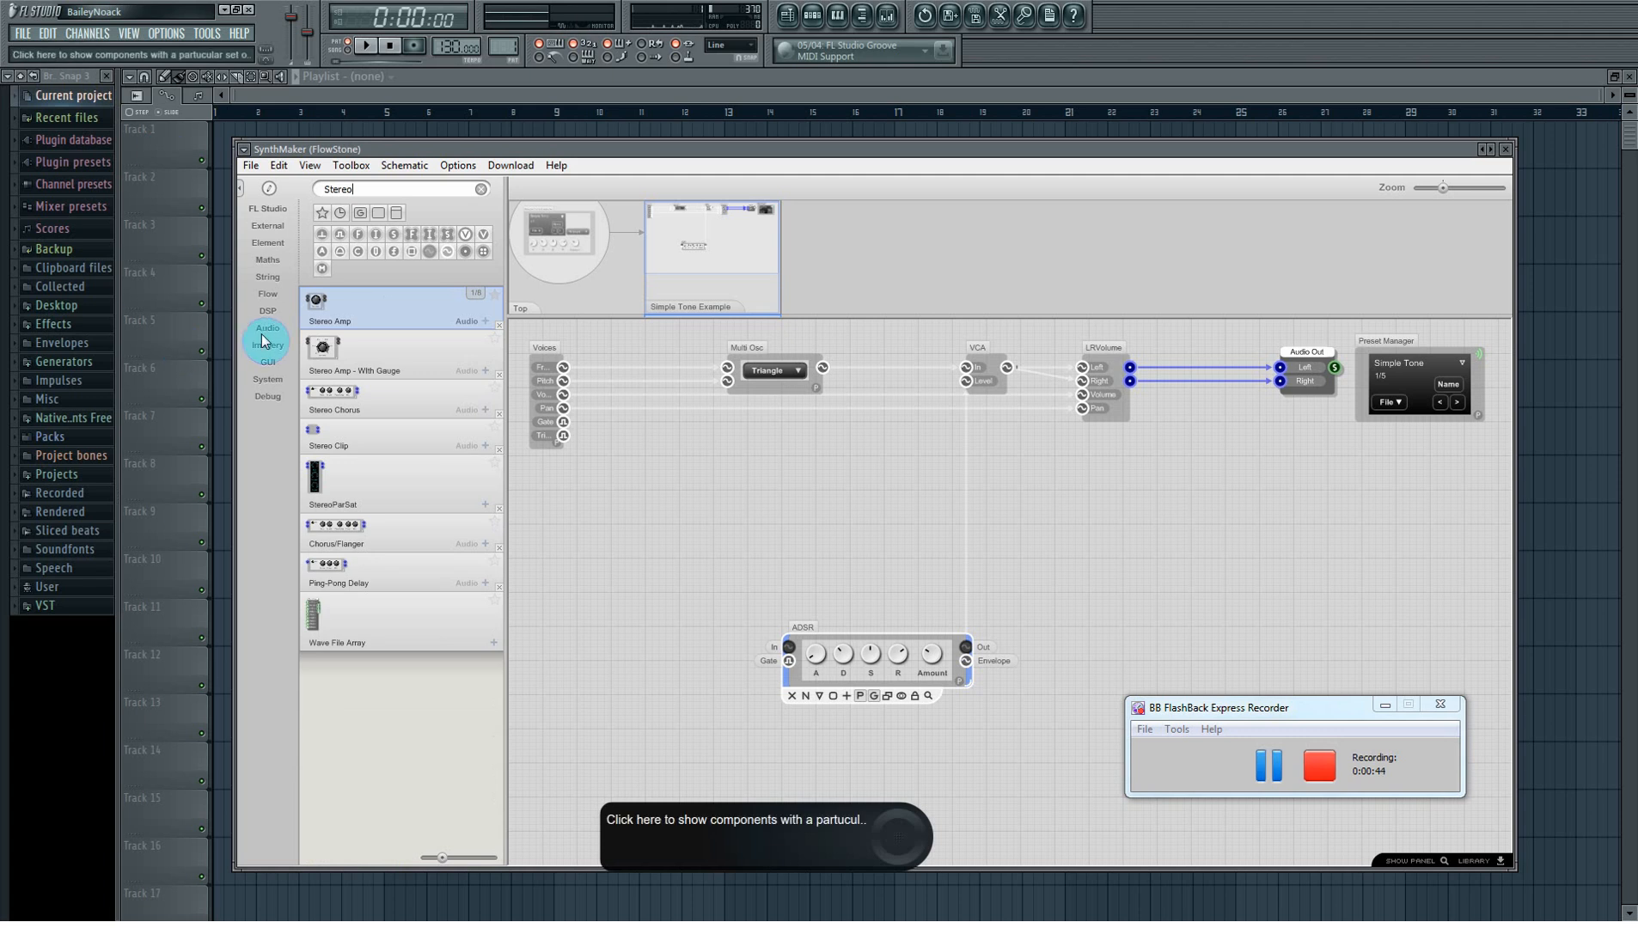
pyautogui.moveTo(316, 301); pyautogui.dragTo(1178, 429)
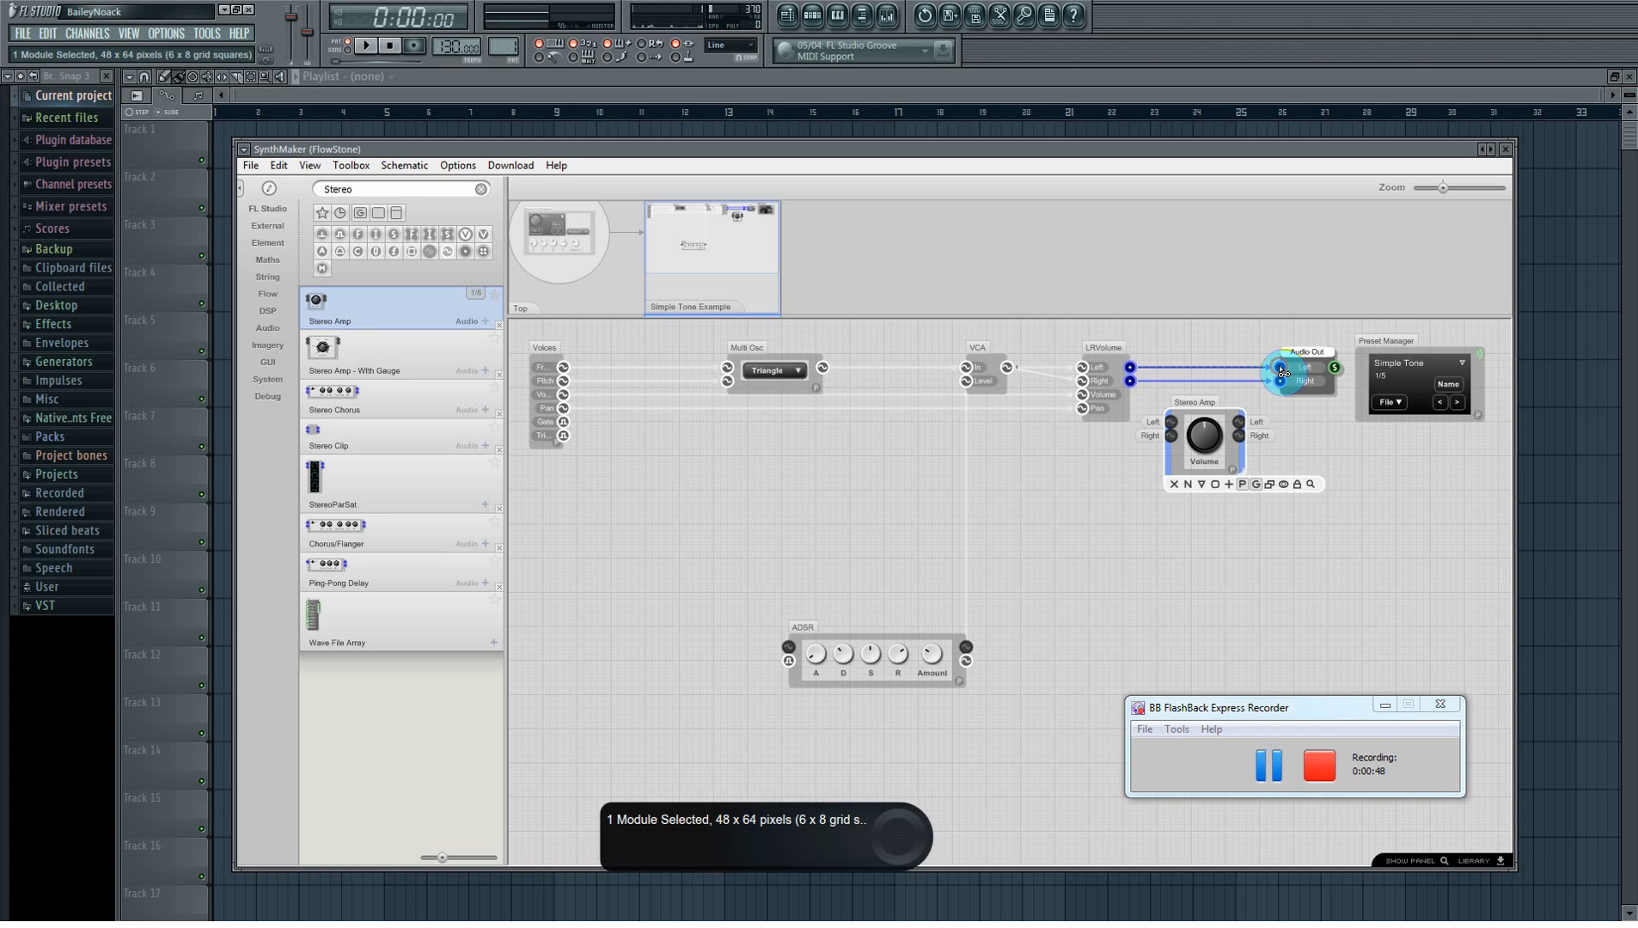
# Step: Replace the direct LRVolume to Audio Out links by routing the left and right channels through the Stereo Amp
pyautogui.moveTo(1273, 368); pyautogui.dragTo(1154, 369)
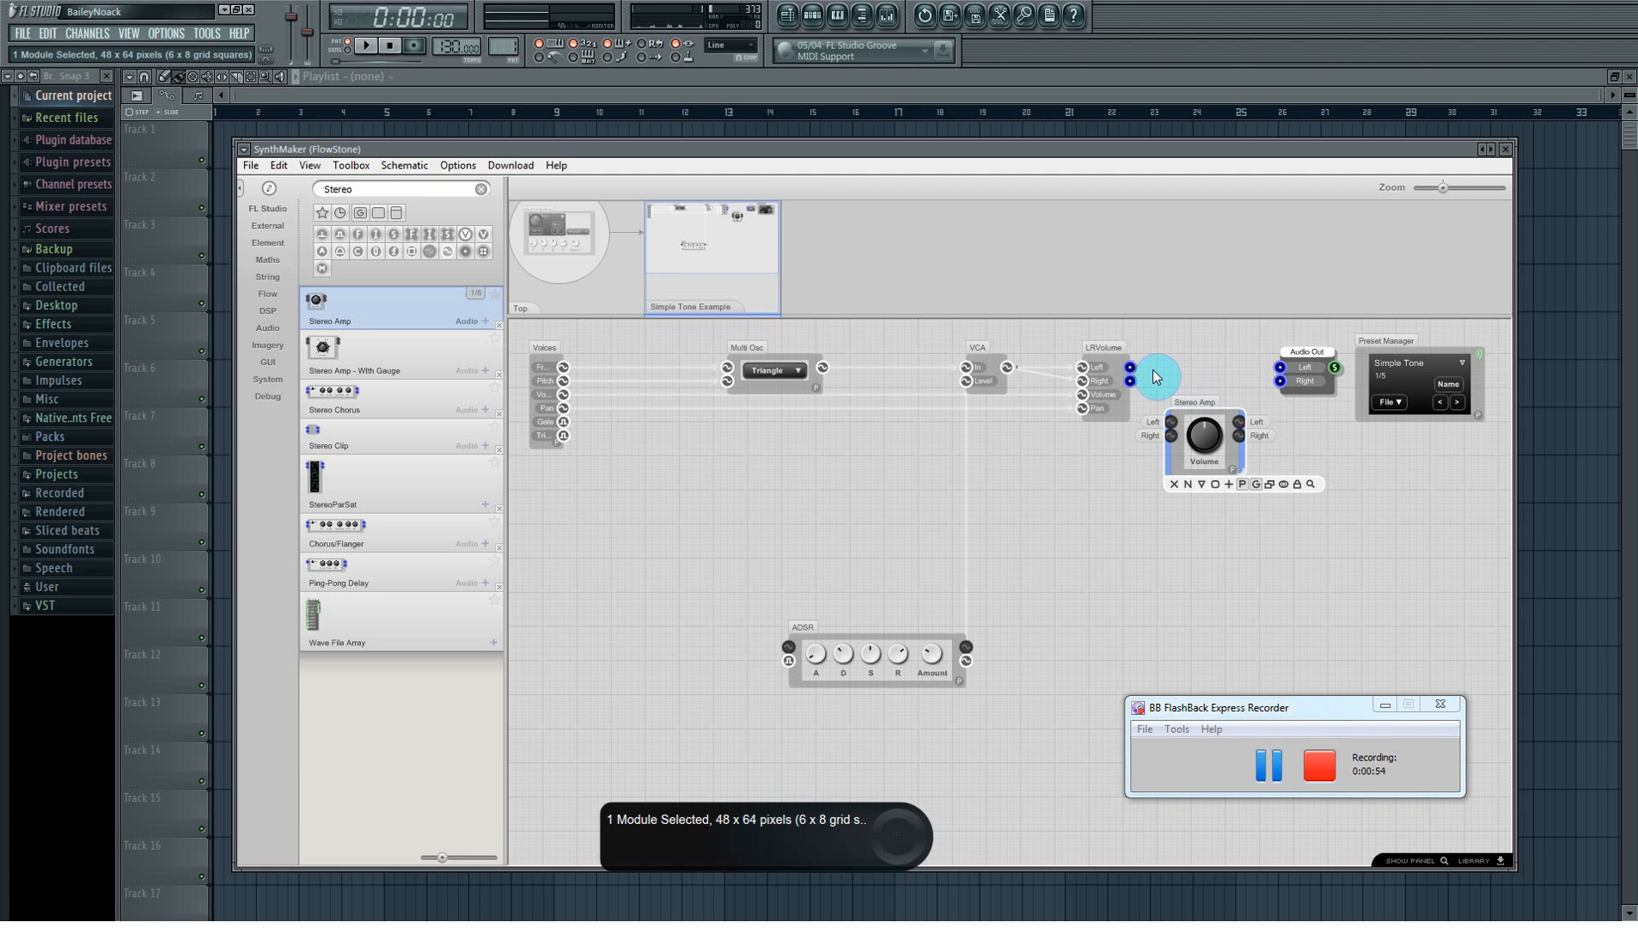
pyautogui.moveTo(1220, 407); pyautogui.dragTo(1173, 371)
pyautogui.moveTo(1135, 381); pyautogui.dragTo(1171, 384)
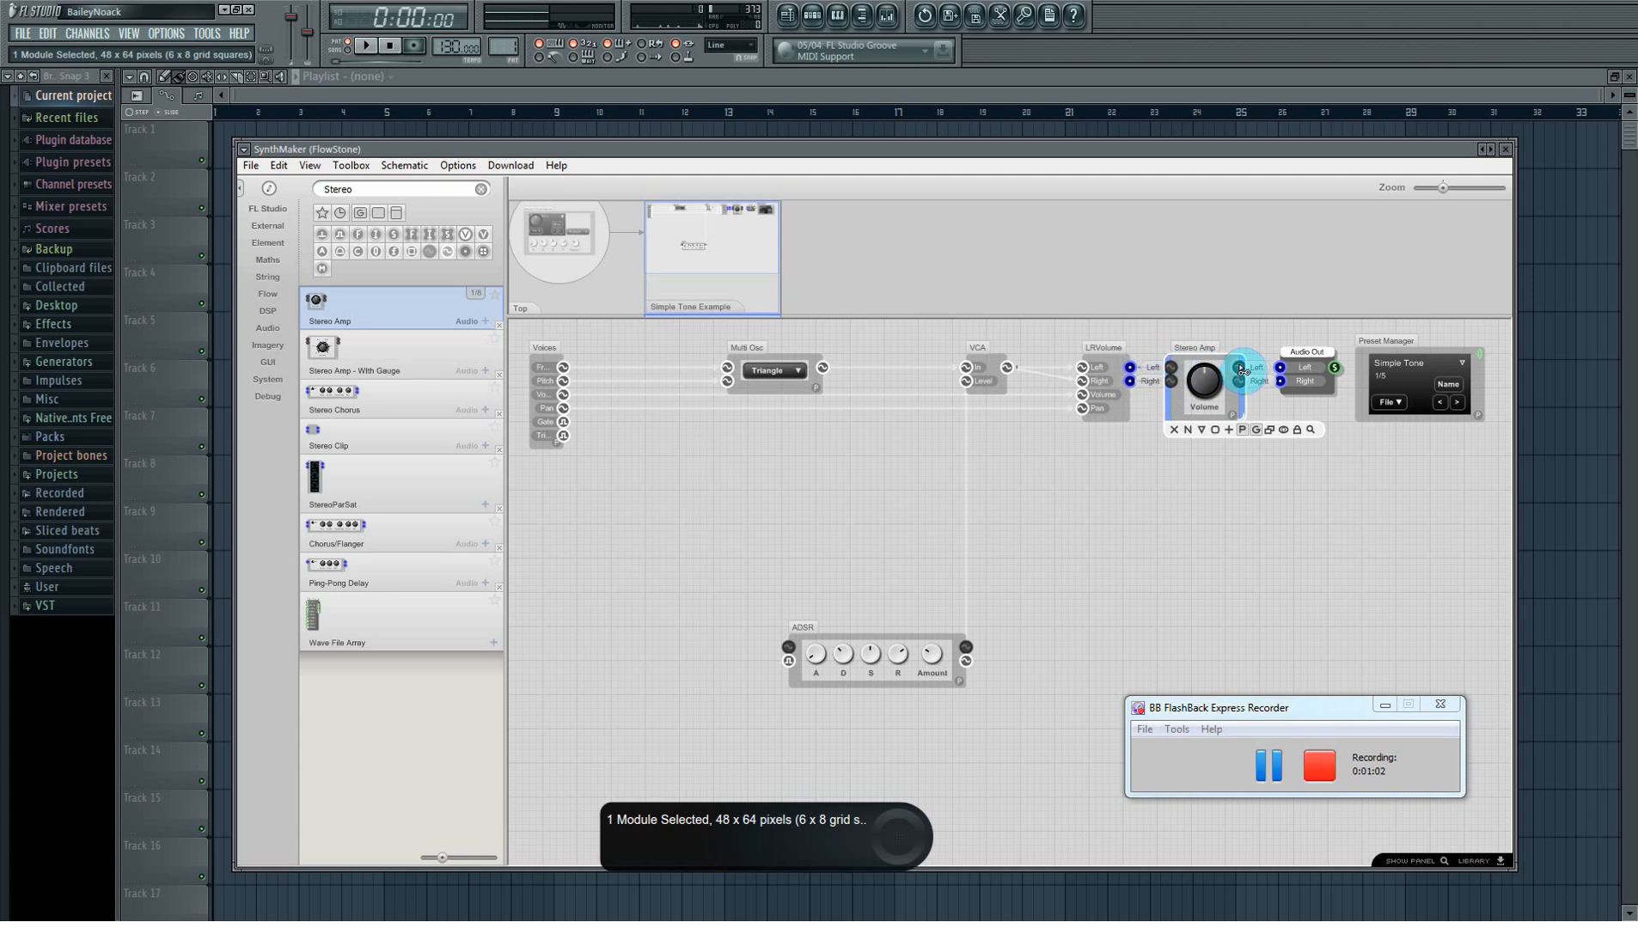
pyautogui.moveTo(1236, 368); pyautogui.dragTo(1278, 369)
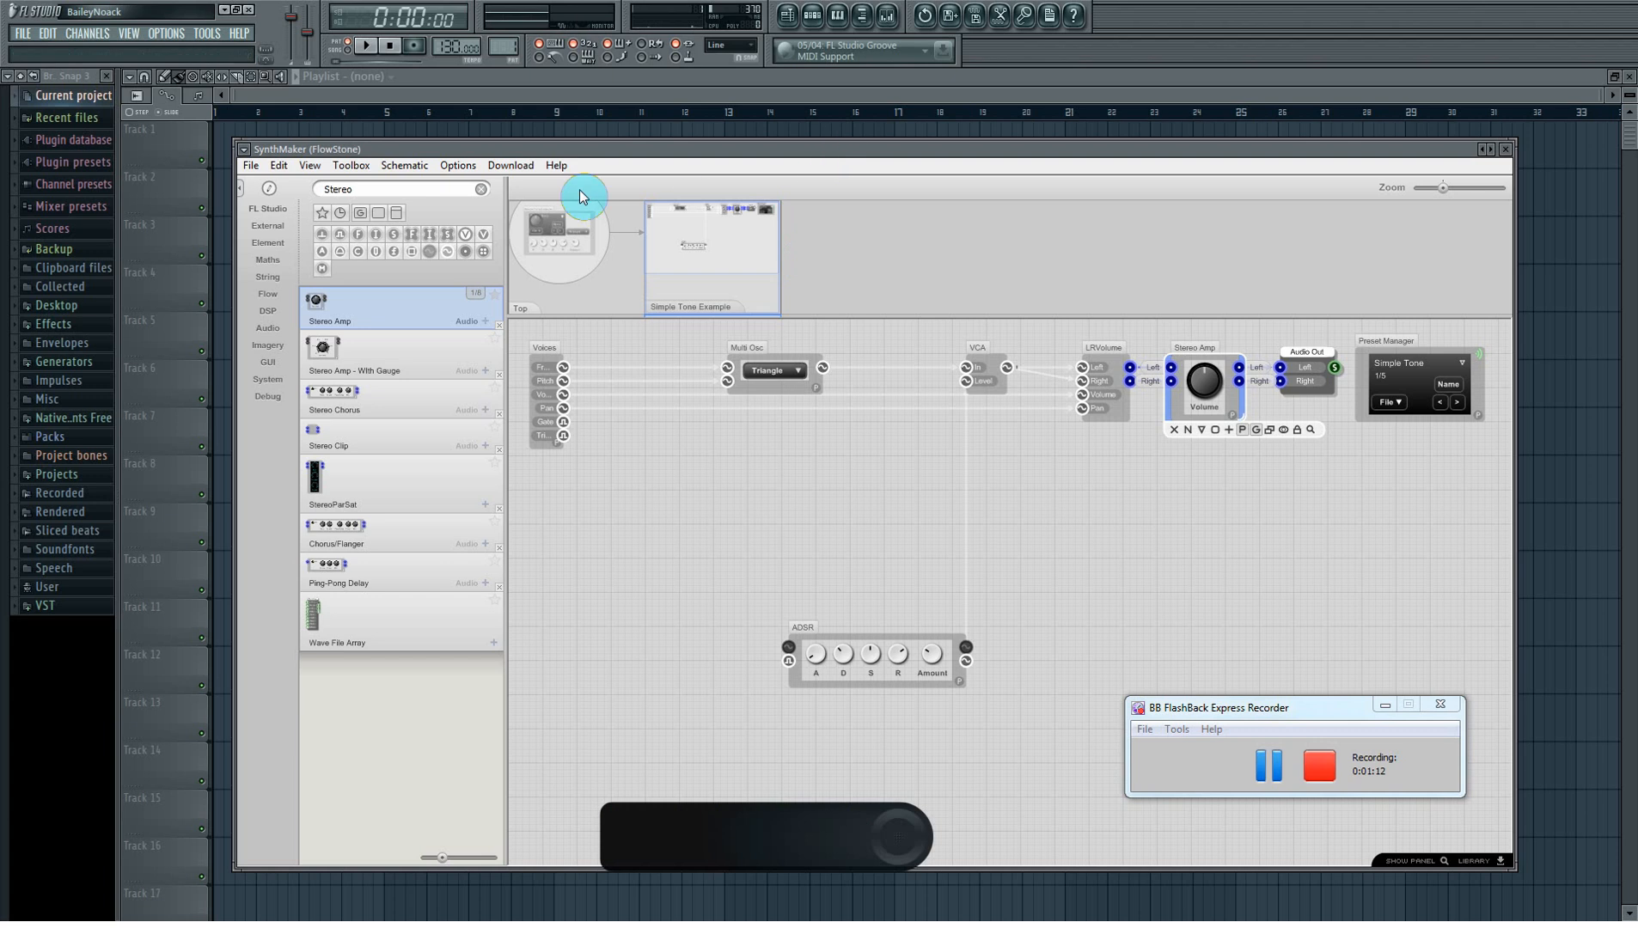
# Step: Search the component library for "mul" and add two Multi Osc modules below the existing oscillator
pyautogui.click(756, 372)
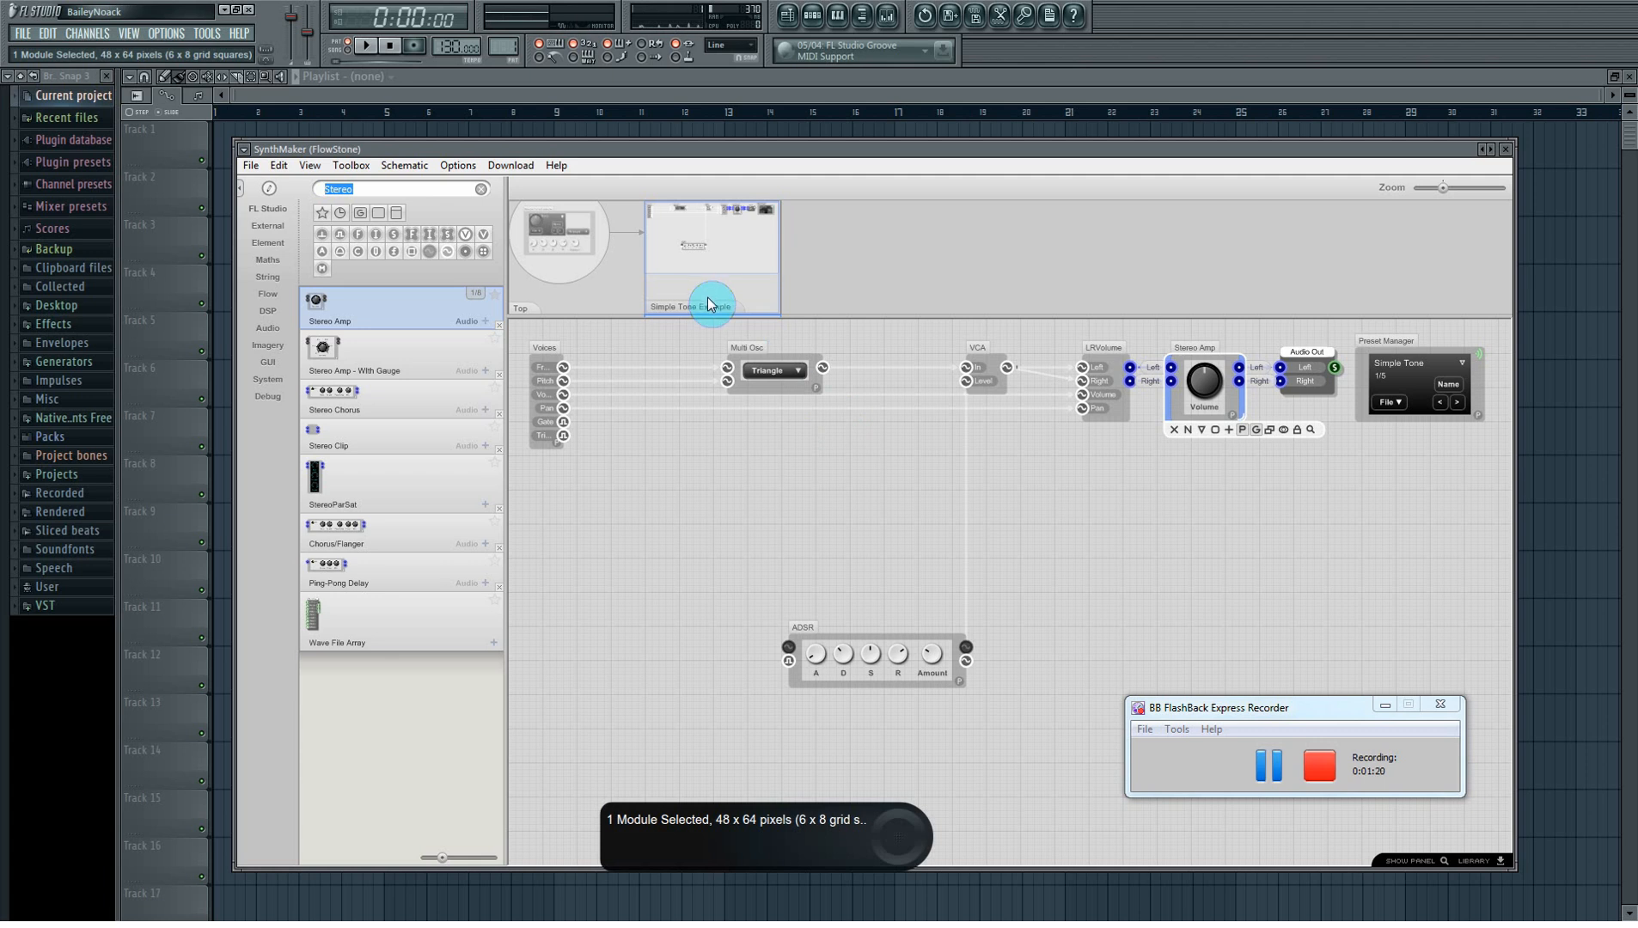
pyautogui.write('mul')
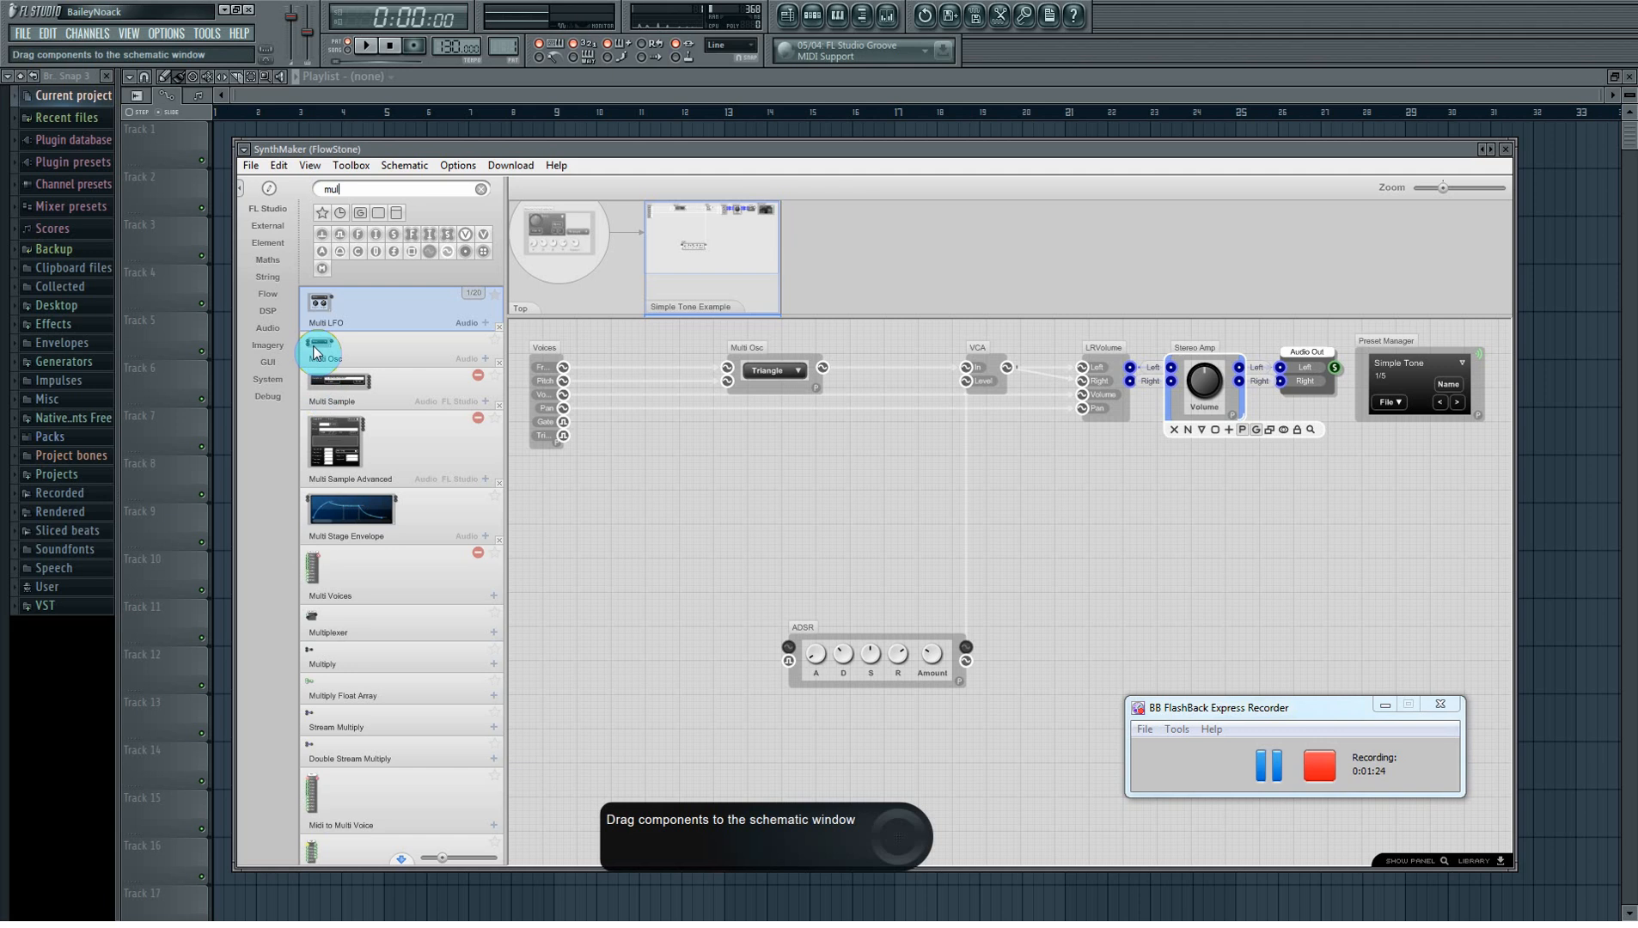
pyautogui.moveTo(315, 350); pyautogui.dragTo(710, 430)
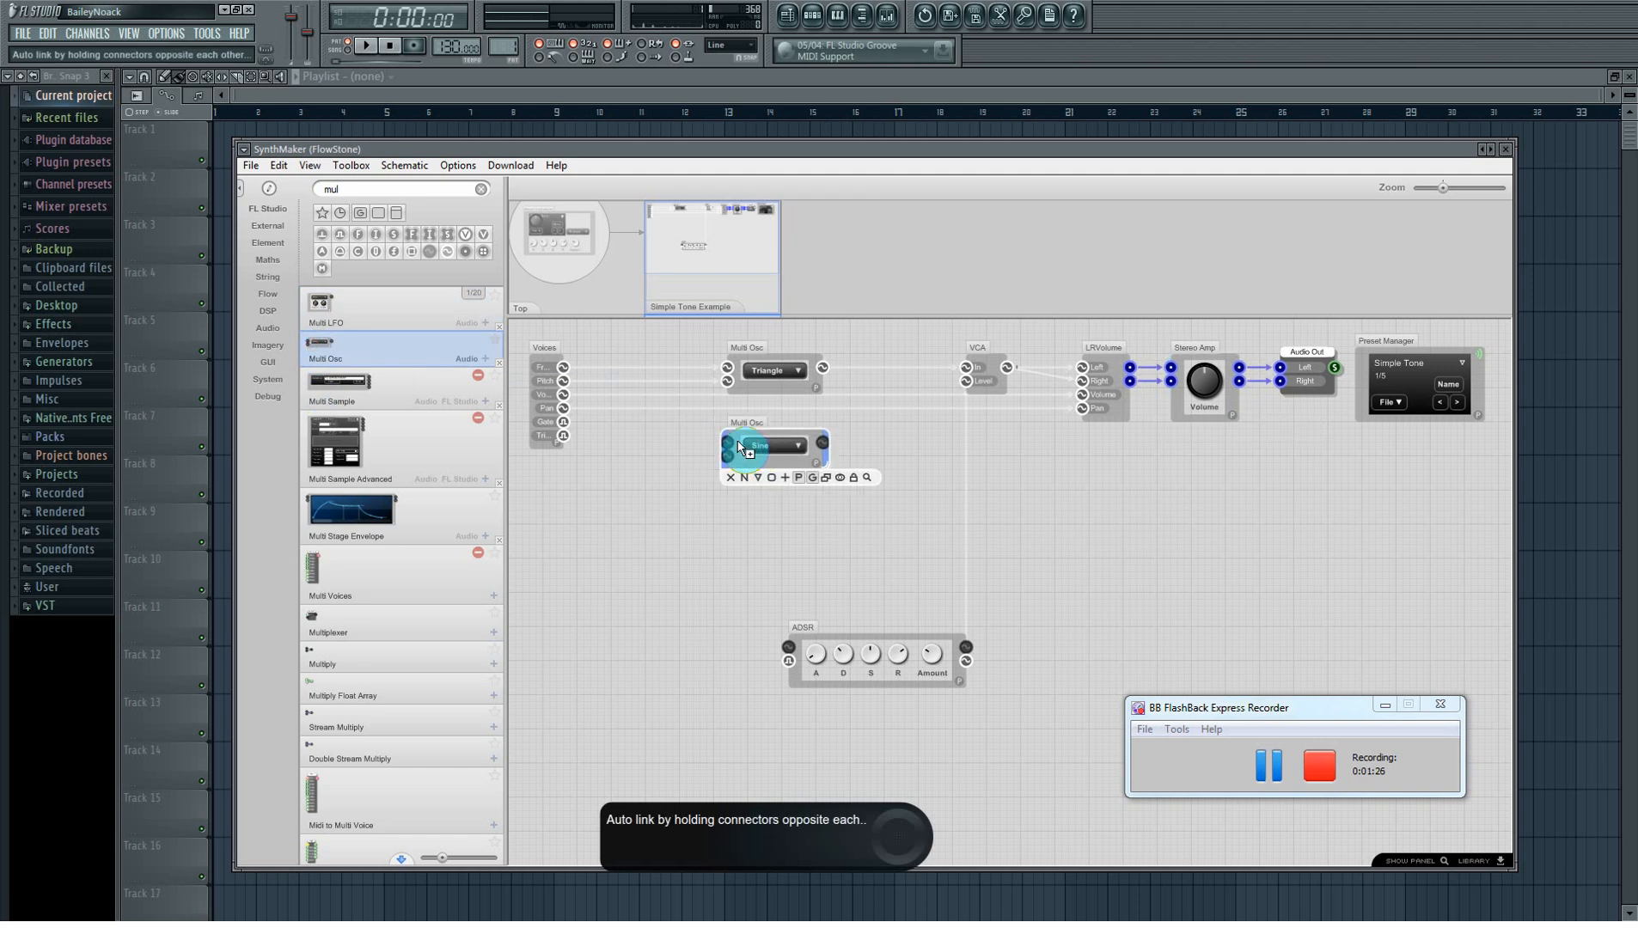
pyautogui.moveTo(320, 348); pyautogui.dragTo(744, 515)
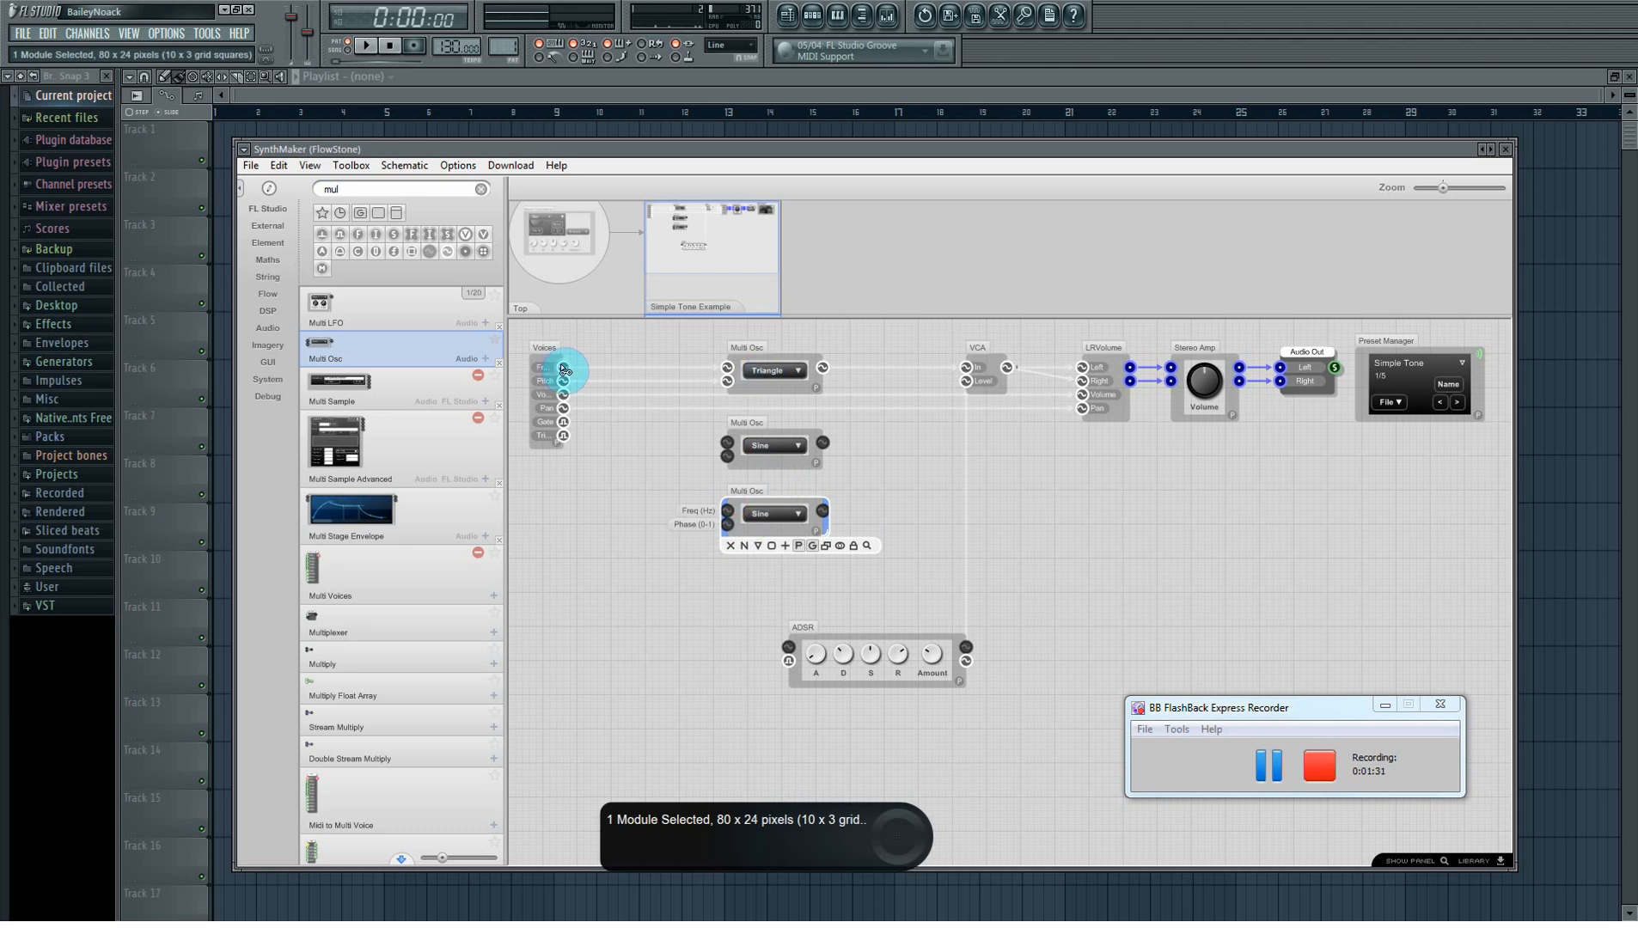
# Step: Connect the top two Voices outputs, frequency and pitch, to the Freq and Phase inputs of both new Multi Oscs
pyautogui.moveTo(563, 367); pyautogui.dragTo(737, 447)
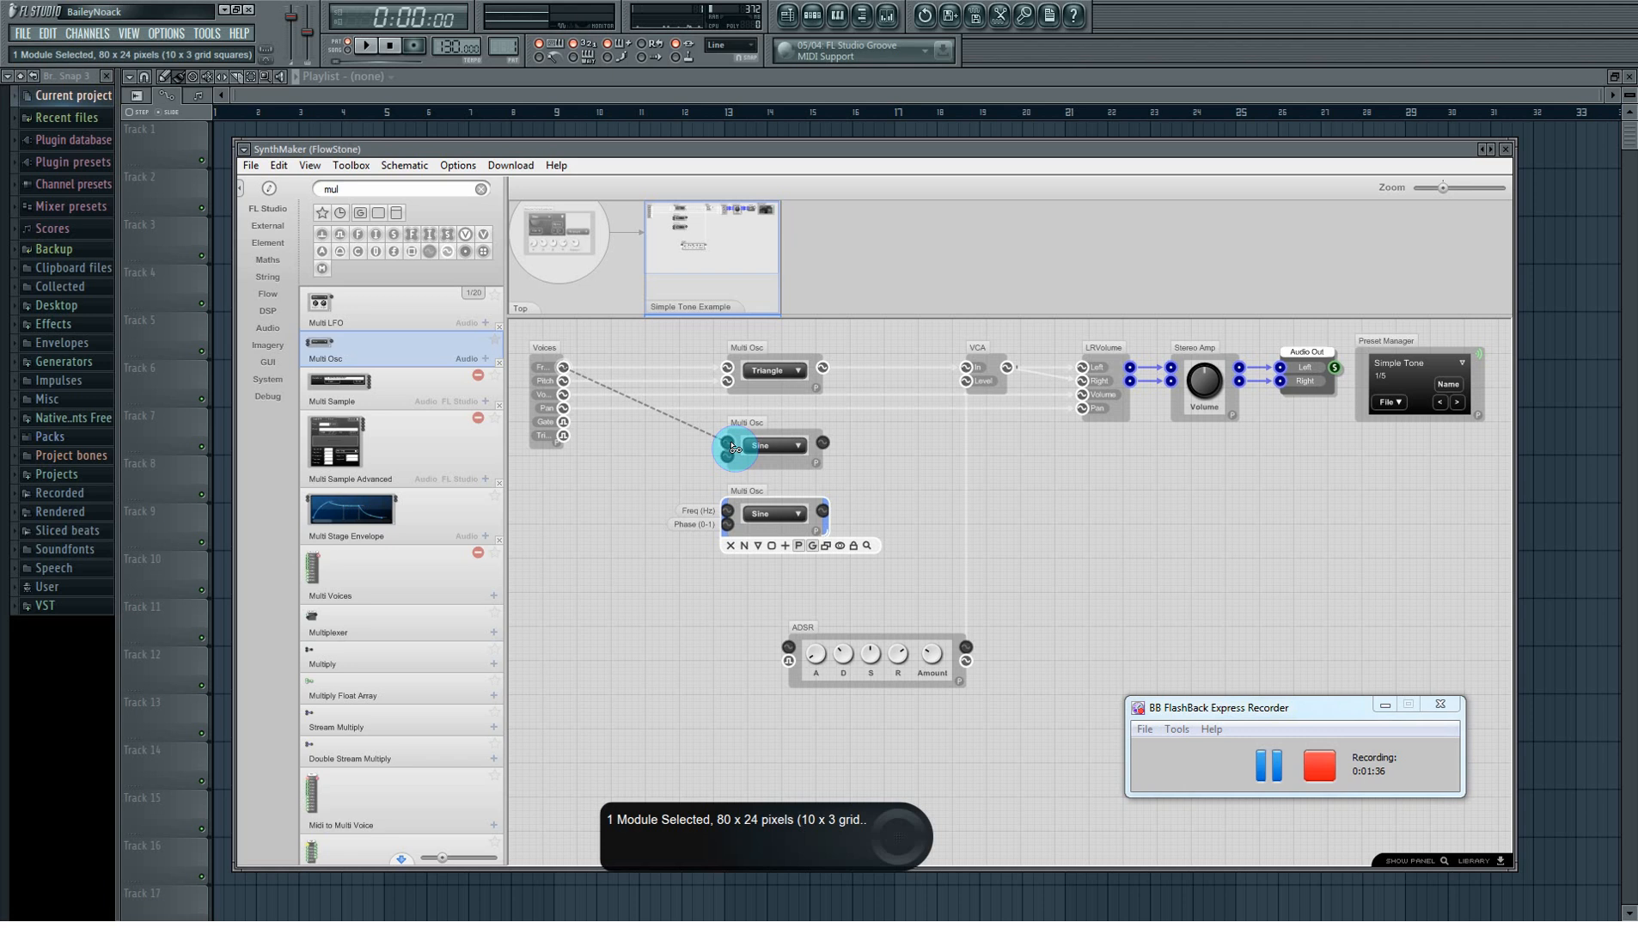
pyautogui.click(762, 438)
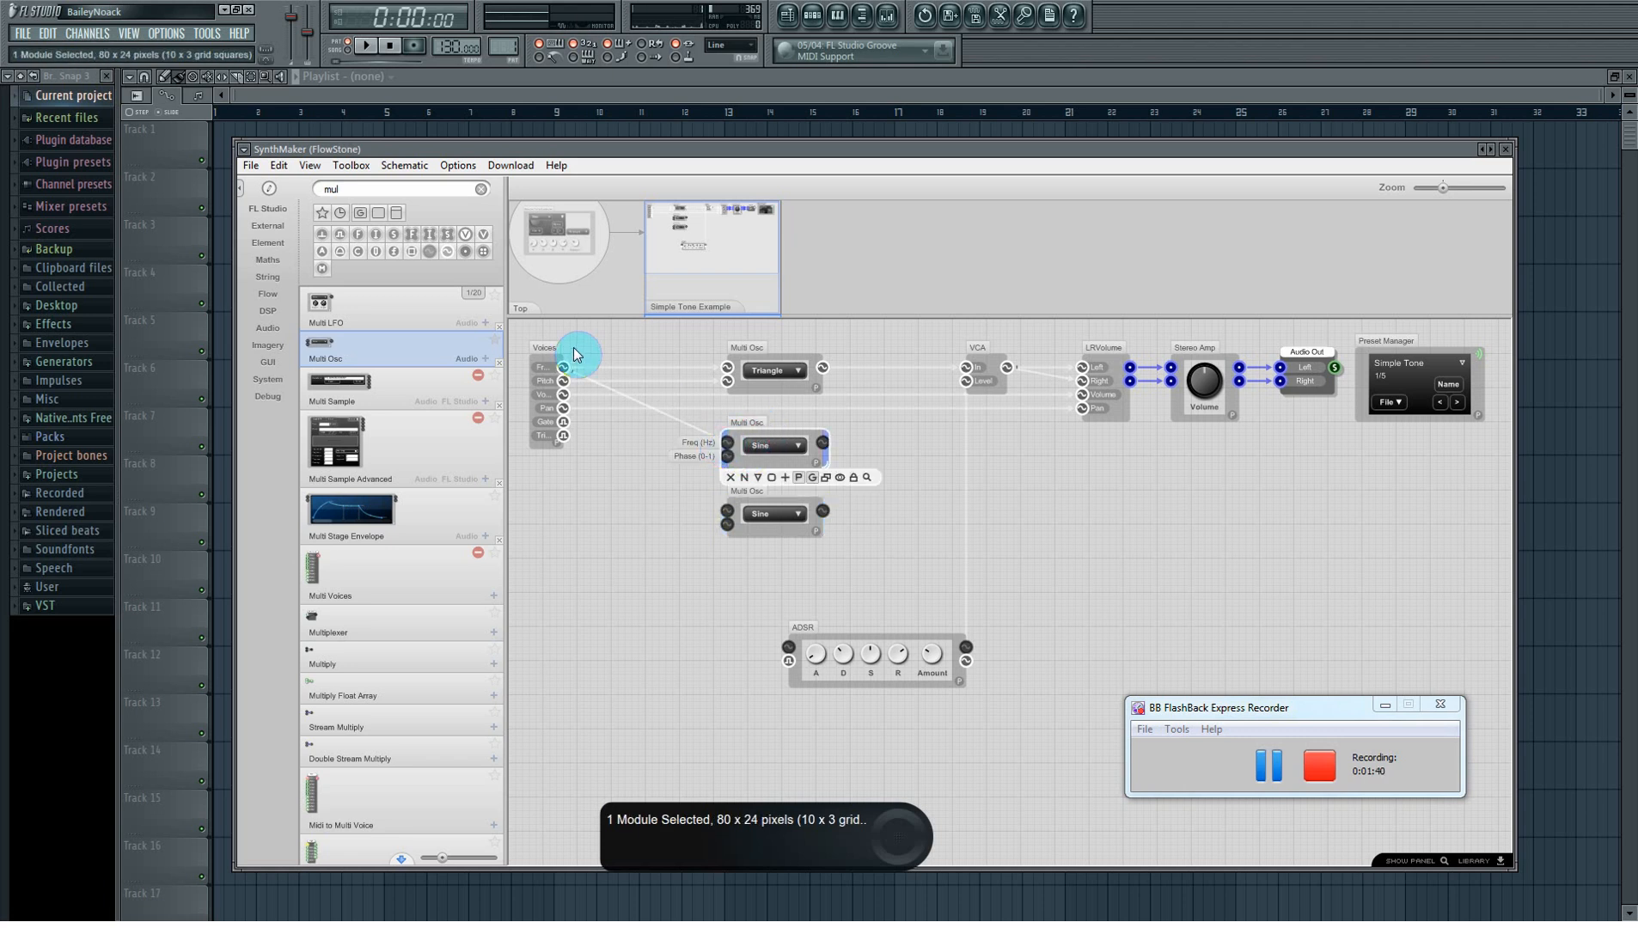
pyautogui.moveTo(563, 381); pyautogui.dragTo(729, 455)
pyautogui.click(737, 507)
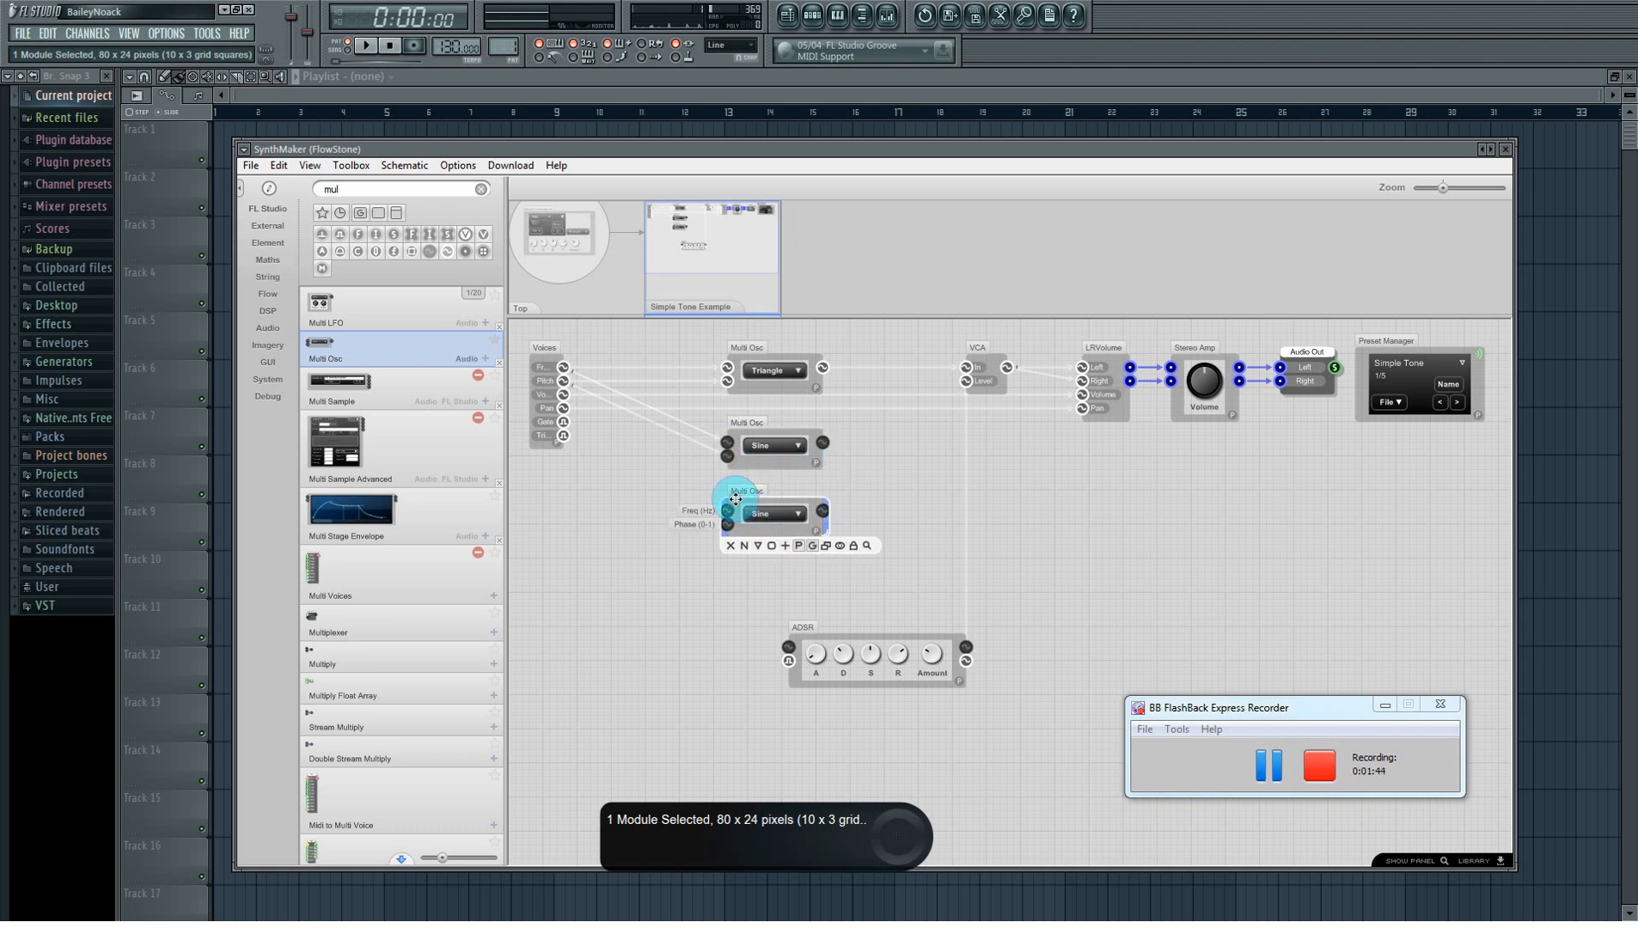
pyautogui.moveTo(564, 378); pyautogui.dragTo(728, 511)
pyautogui.moveTo(563, 381); pyautogui.dragTo(728, 522)
# Step: Connect both new Multi Osc outputs to the VCA's In connector and move the lowest oscillator slightly down
pyautogui.click(814, 443)
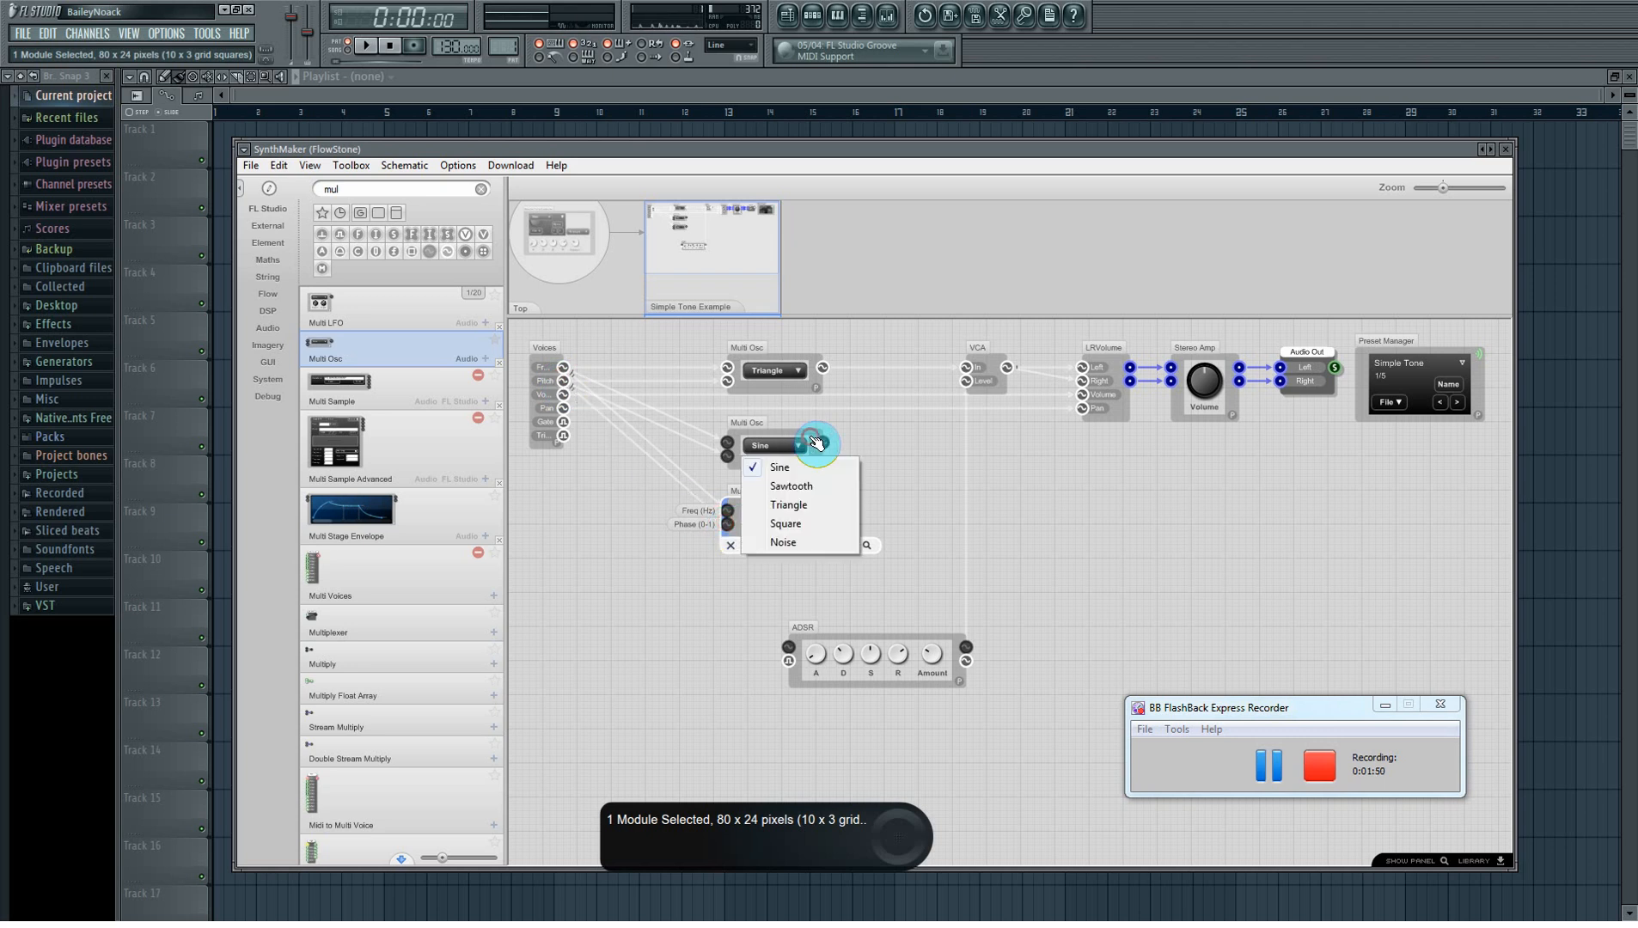
pyautogui.click(832, 448)
pyautogui.moveTo(823, 444); pyautogui.dragTo(966, 368)
pyautogui.moveTo(824, 513); pyautogui.dragTo(968, 372)
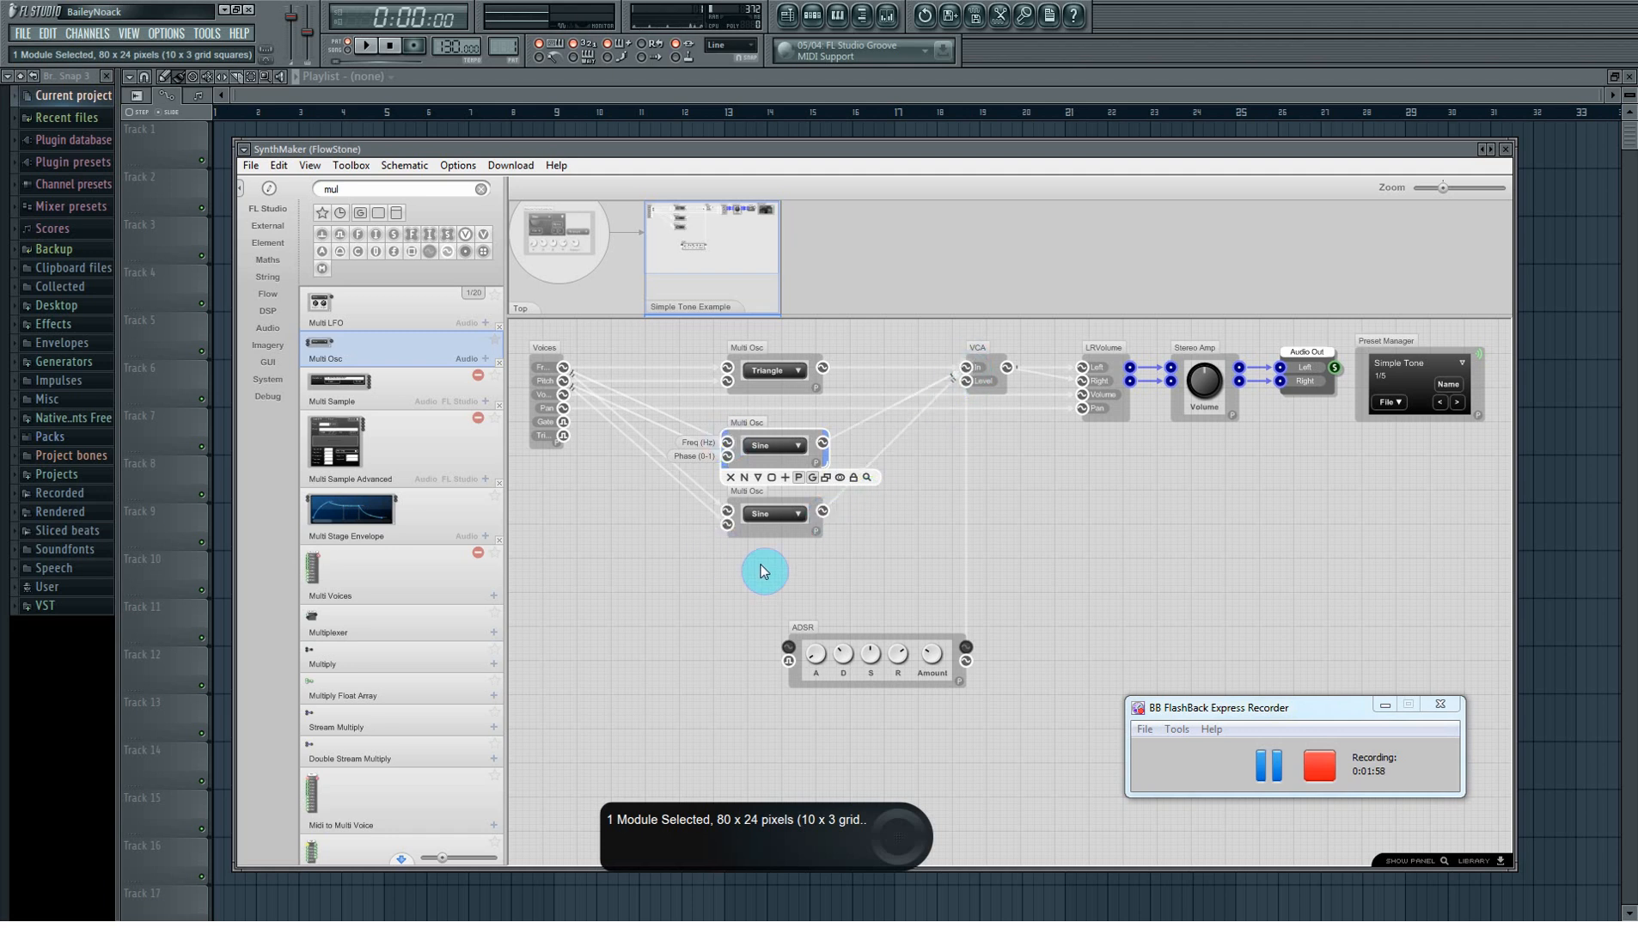
pyautogui.moveTo(767, 503); pyautogui.dragTo(780, 520)
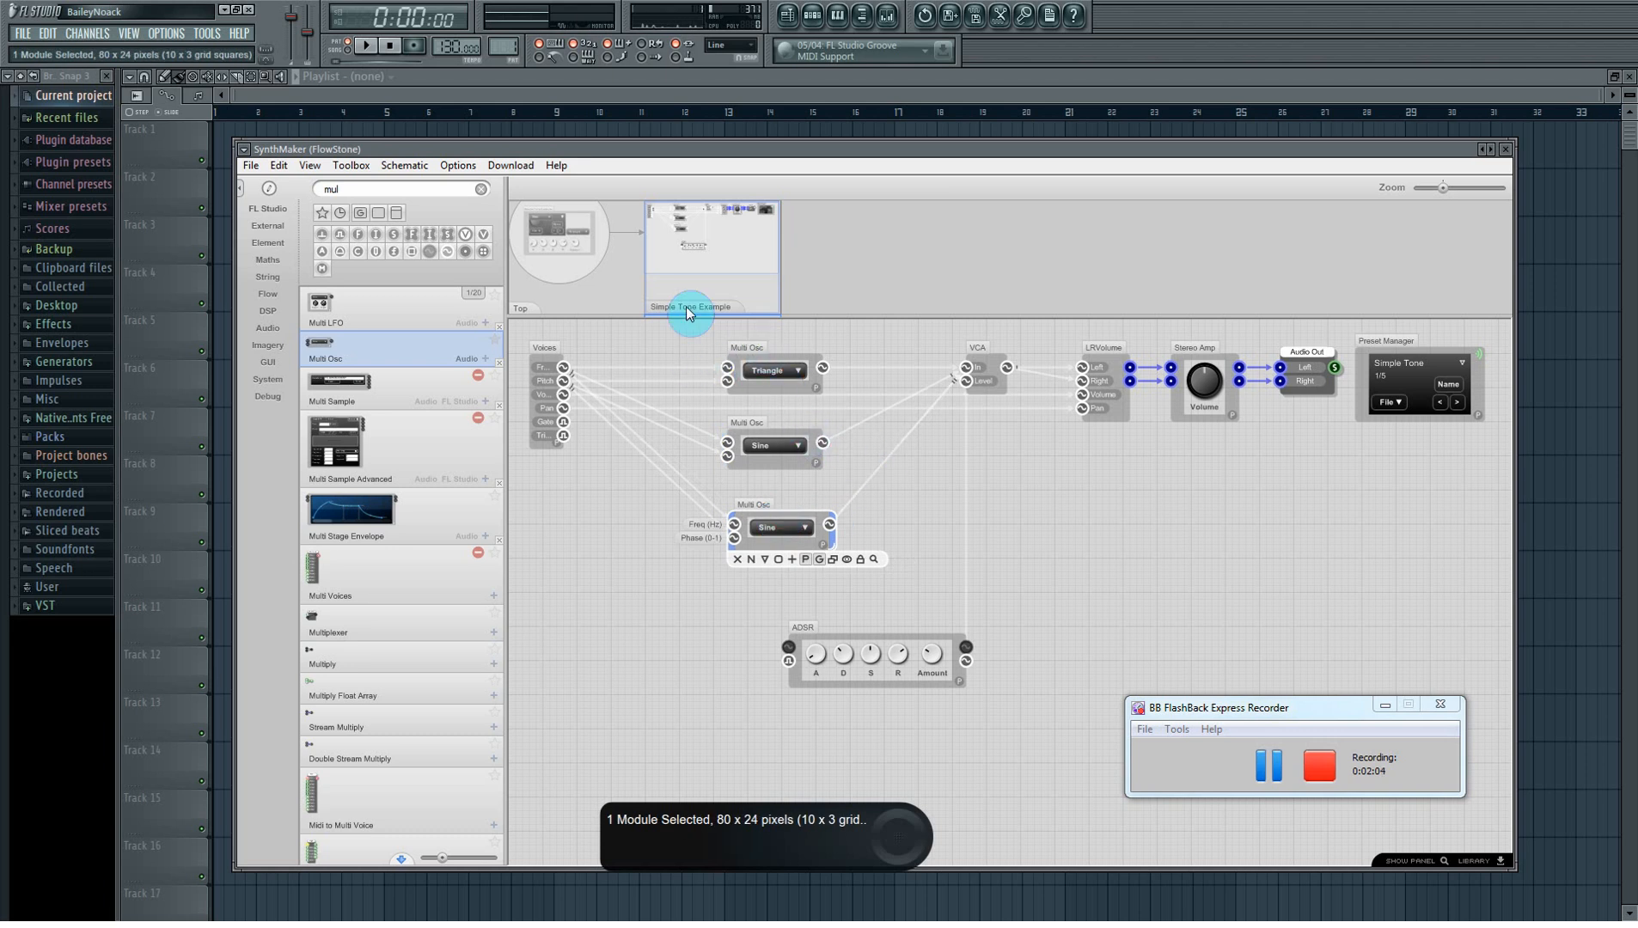
# Step: Search the component library for "detu" and add three Detuner modules below Voices
pyautogui.doubleClick(342, 188)
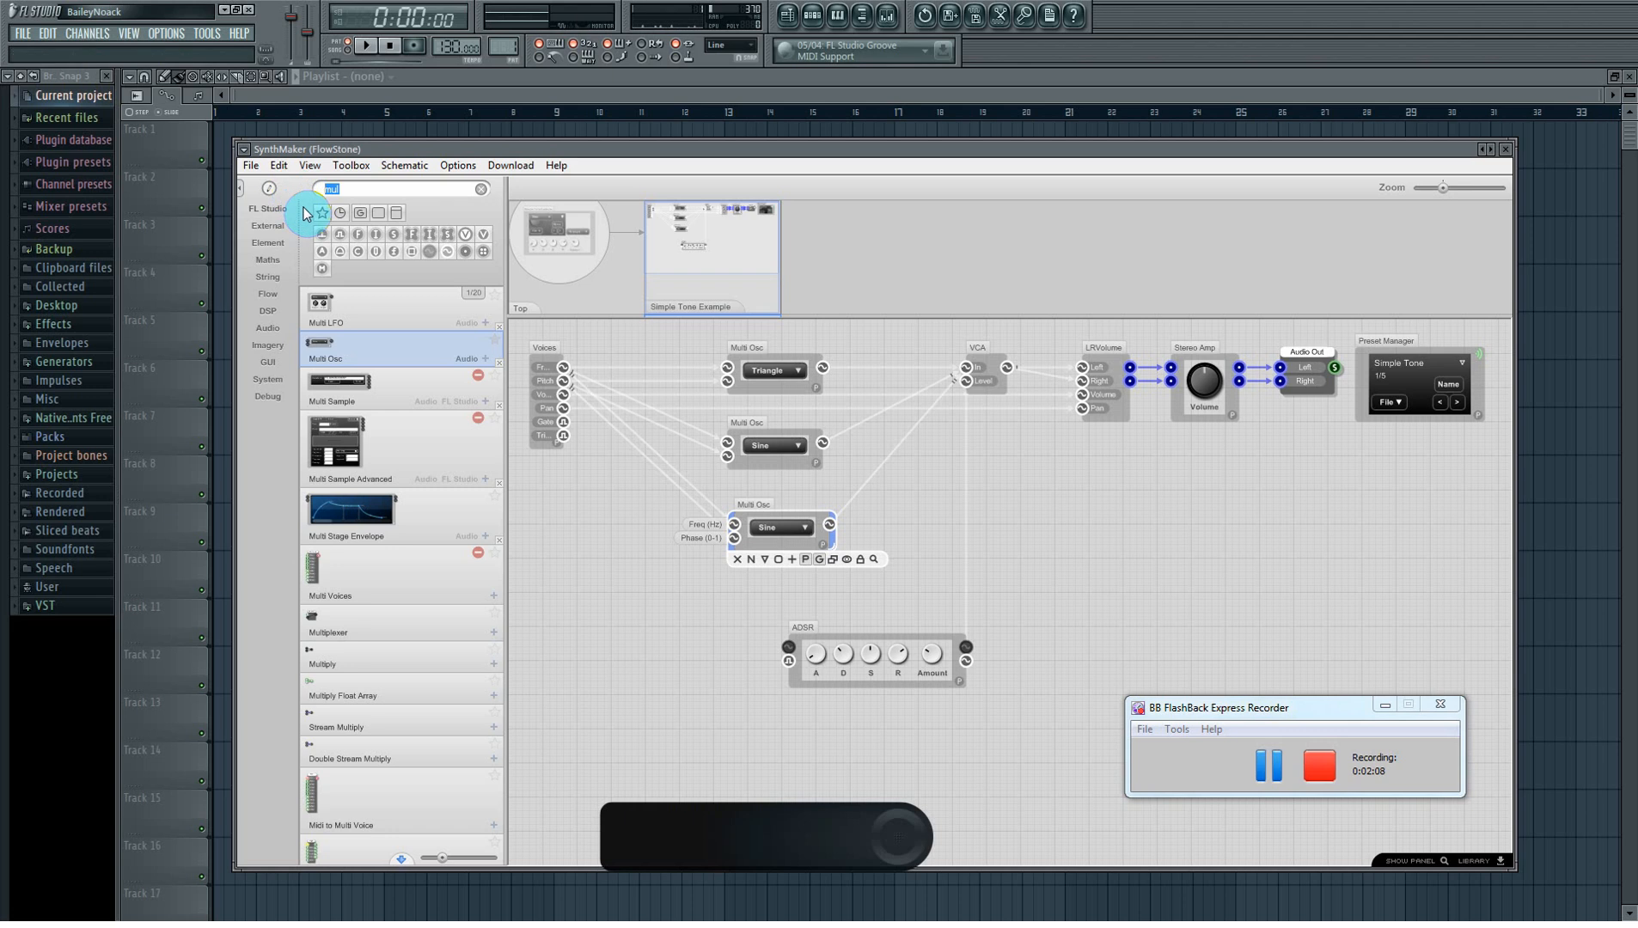
pyautogui.write('detu')
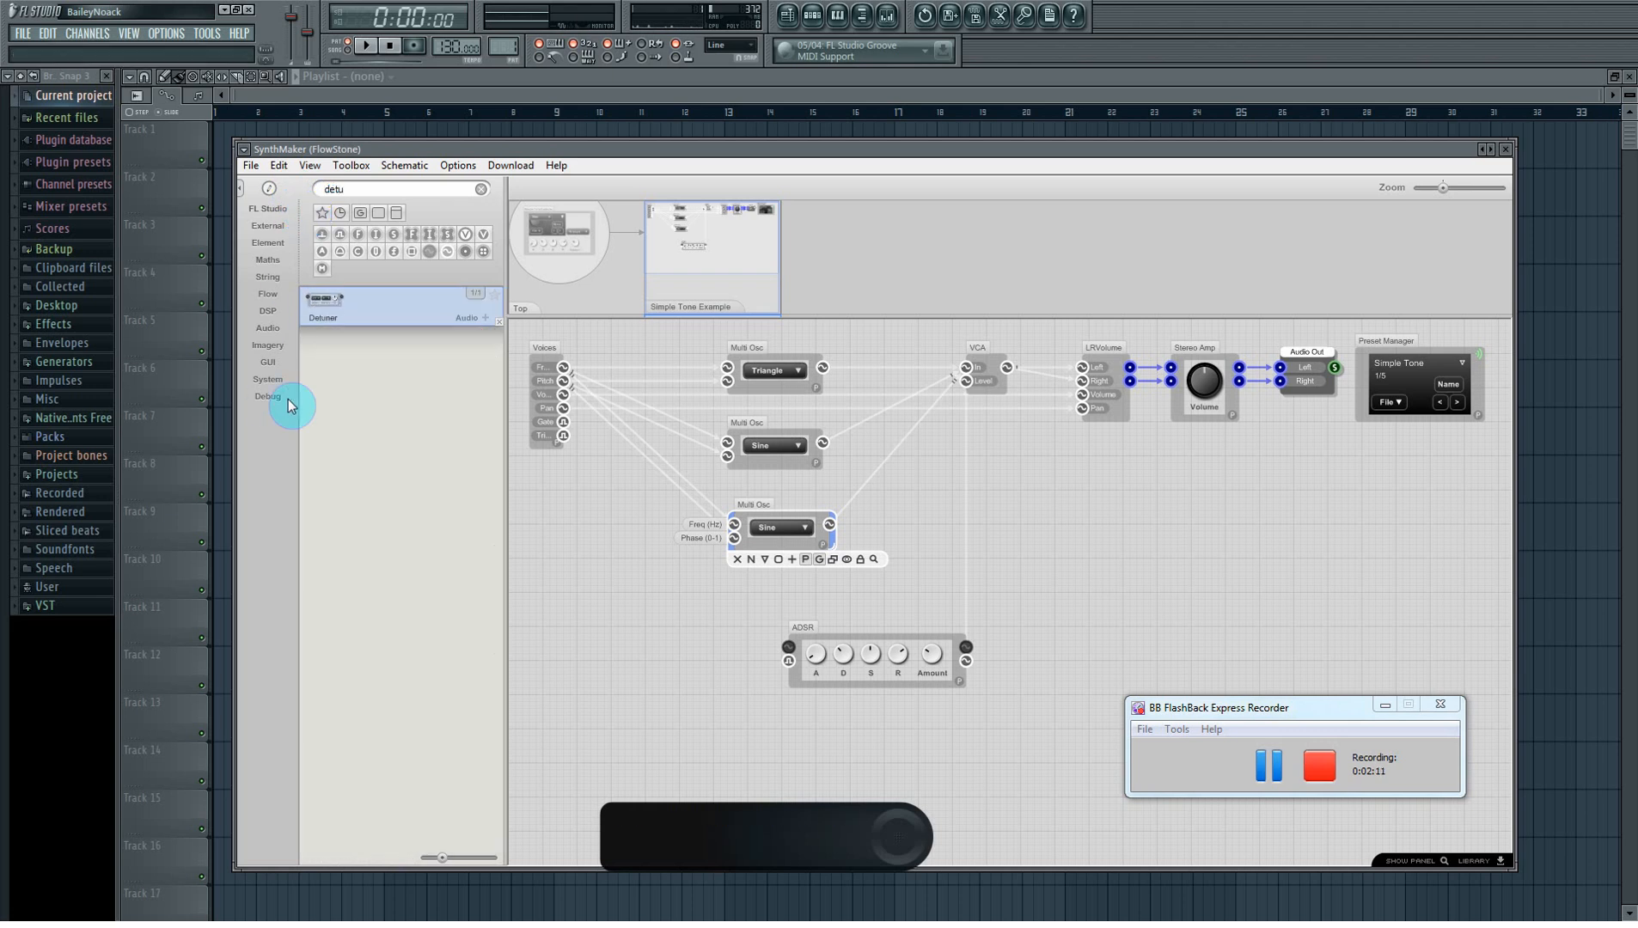
pyautogui.moveTo(320, 300); pyautogui.dragTo(546, 502)
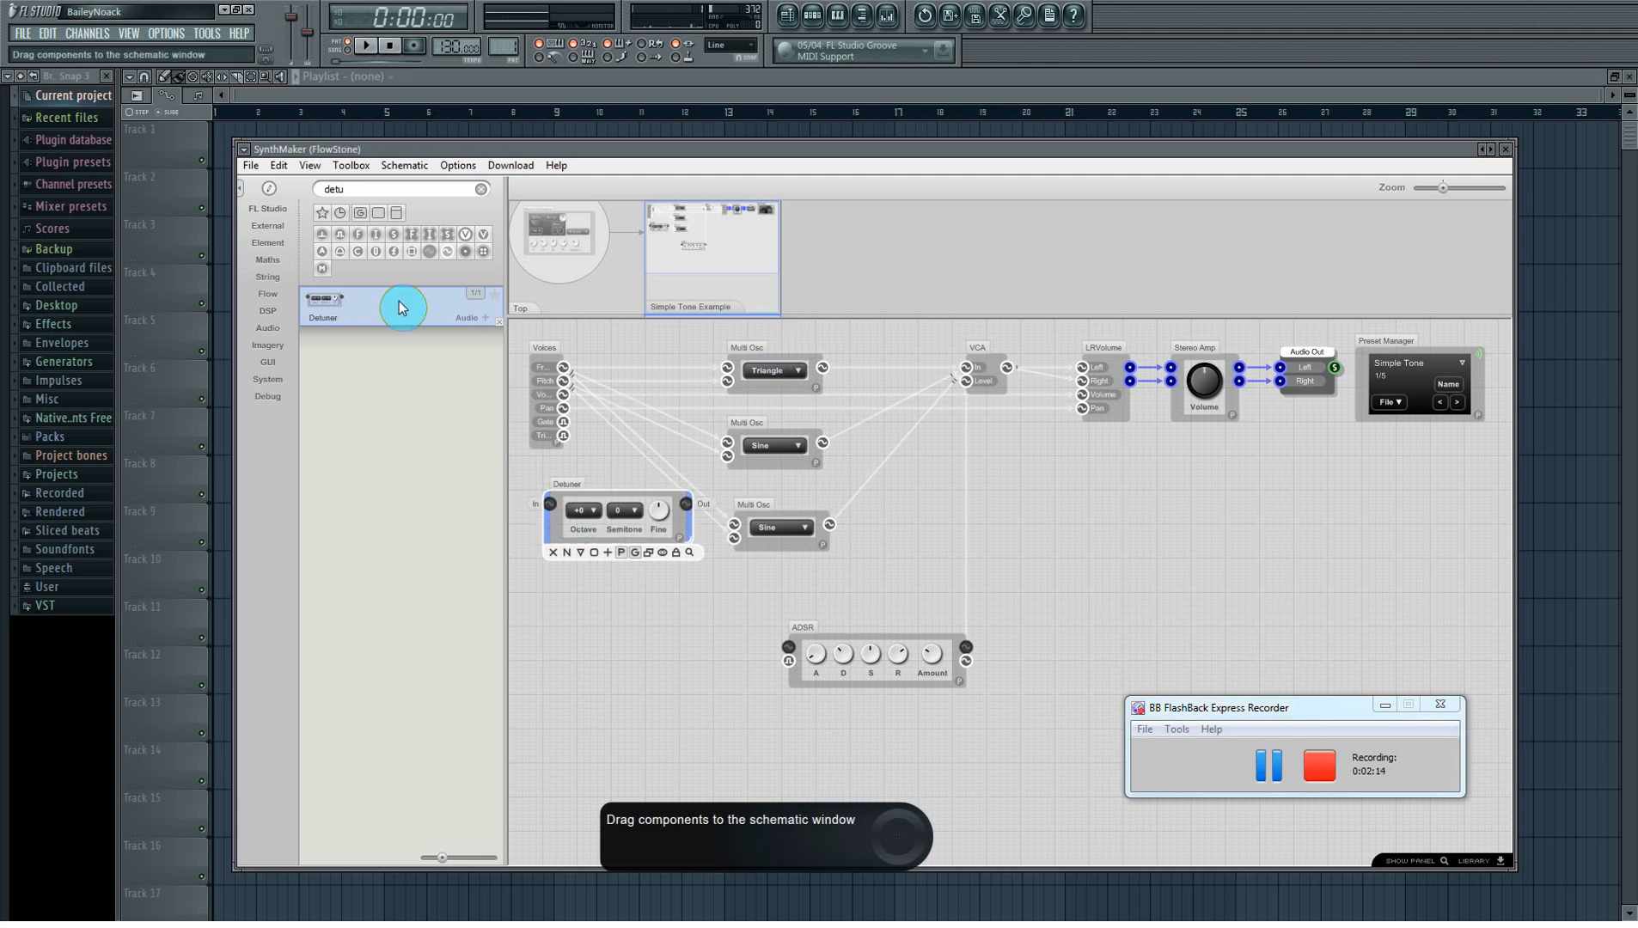
pyautogui.moveTo(403, 304); pyautogui.dragTo(587, 597)
pyautogui.moveTo(321, 304); pyautogui.dragTo(609, 695)
# Step: Move the three Multi Oscs right, then shift them together with all downstream modules to make room beside Voices
pyautogui.moveTo(779, 356); pyautogui.dragTo(865, 350)
pyautogui.moveTo(773, 442); pyautogui.dragTo(852, 445)
pyautogui.click(779, 524)
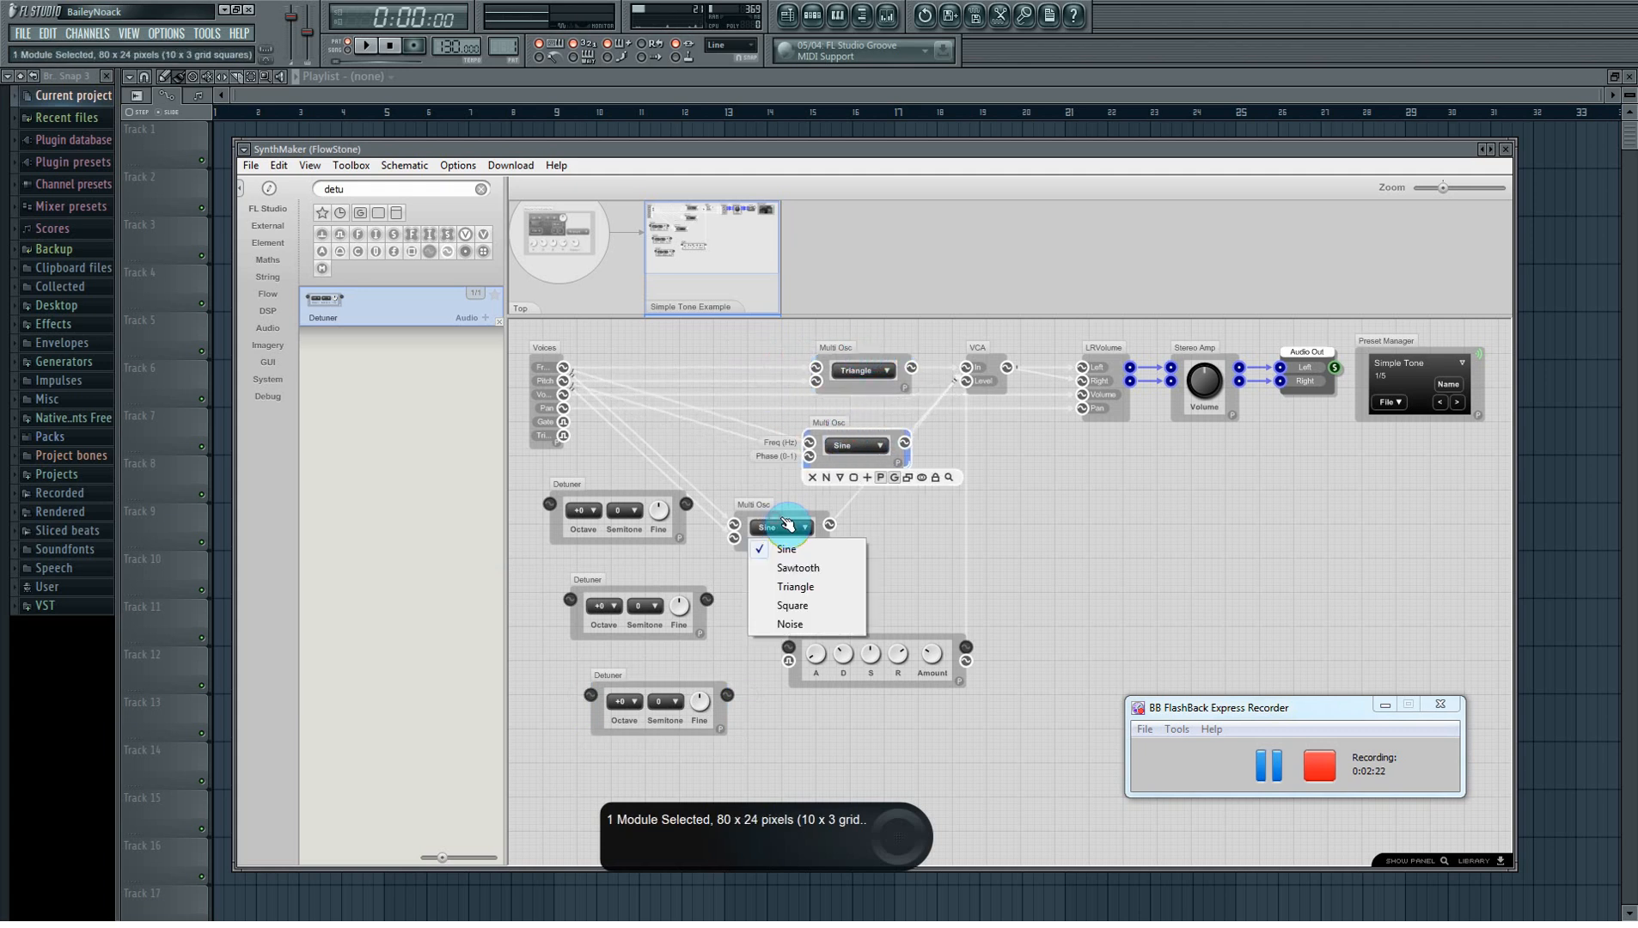
pyautogui.click(780, 514)
pyautogui.moveTo(772, 513); pyautogui.dragTo(853, 519)
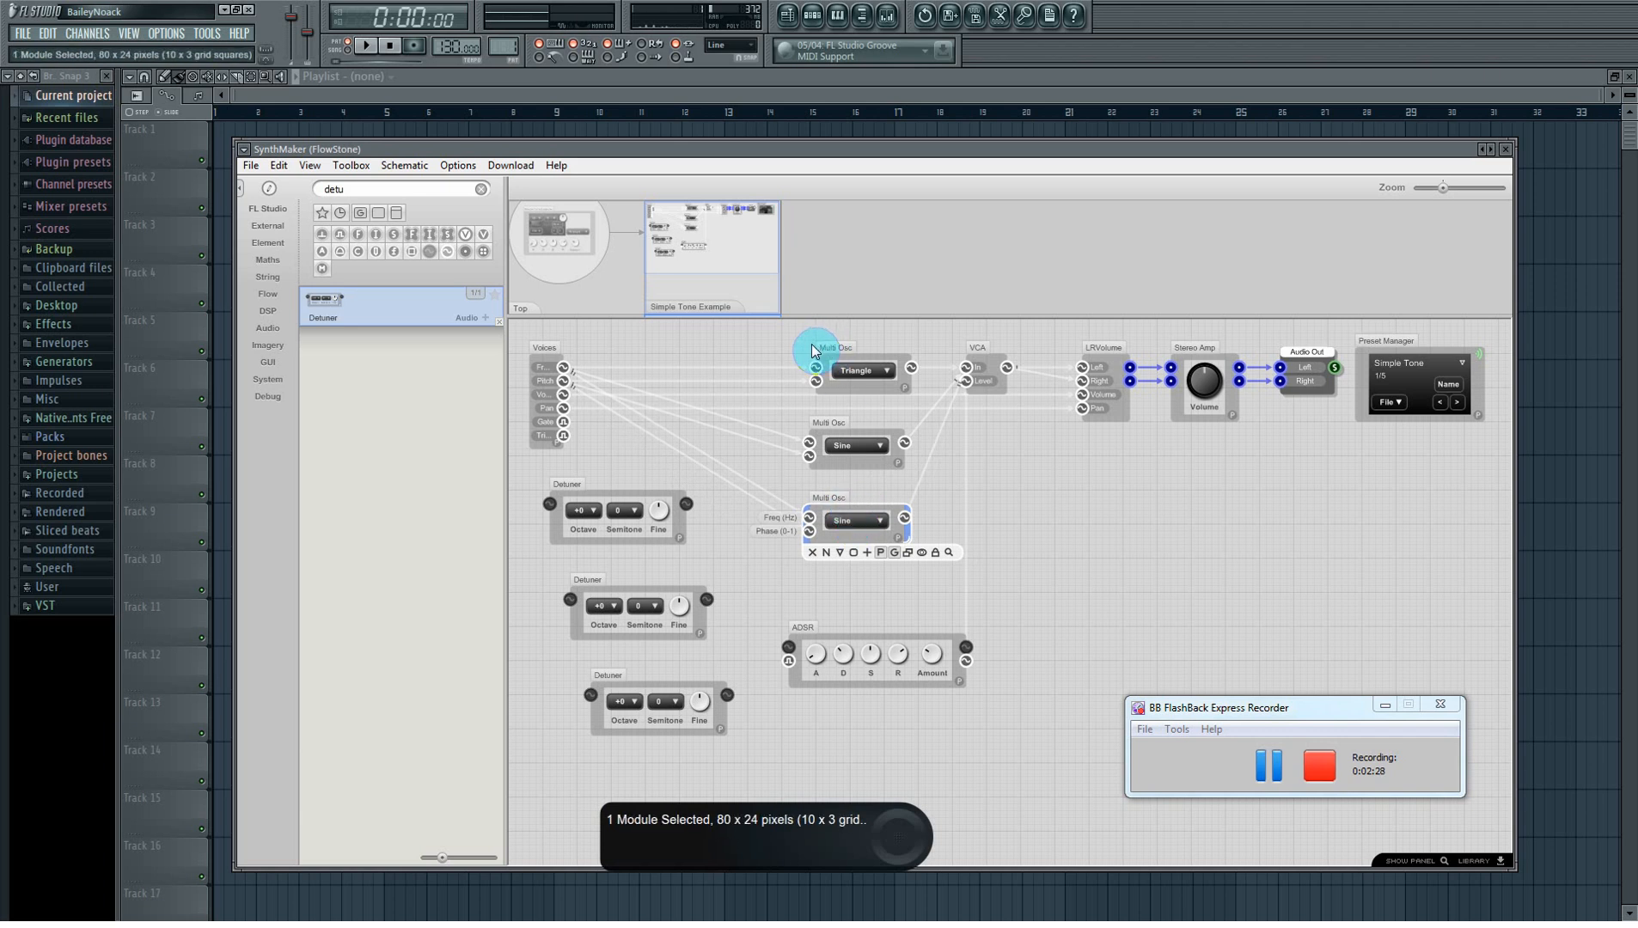
pyautogui.moveTo(761, 324); pyautogui.dragTo(1512, 789)
pyautogui.moveTo(826, 358); pyautogui.dragTo(928, 361)
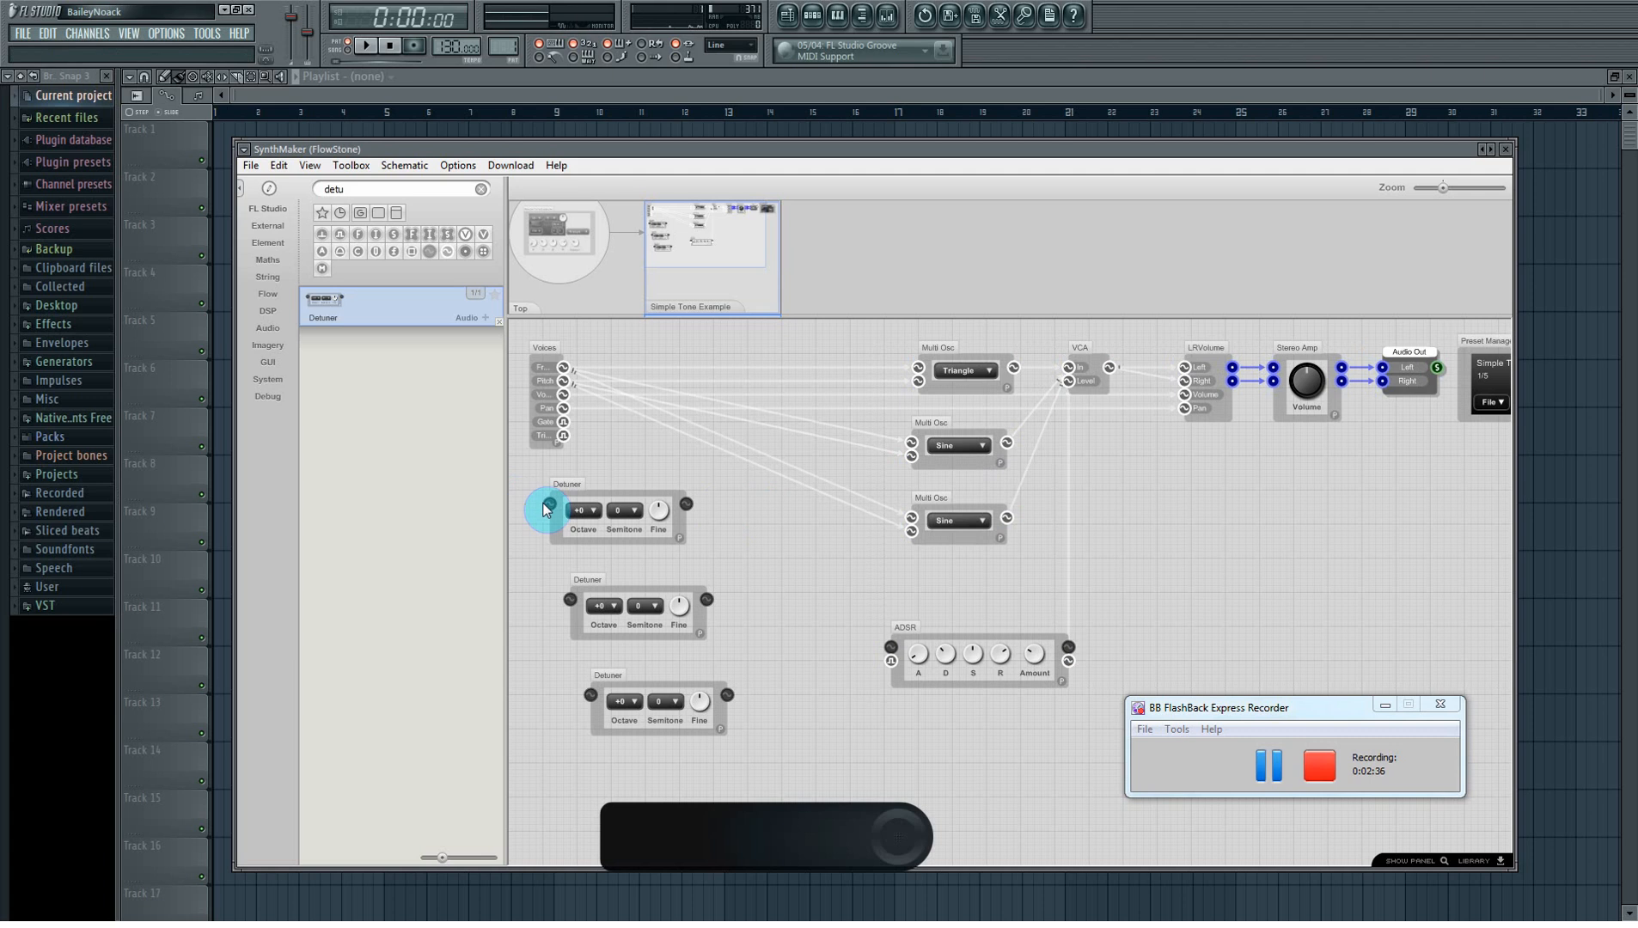
# Step: Place the first Detuner between Voices and the Triangle Multi Osc and route the Voices signals through it to both oscillator inputs
pyautogui.moveTo(609, 495); pyautogui.dragTo(713, 353)
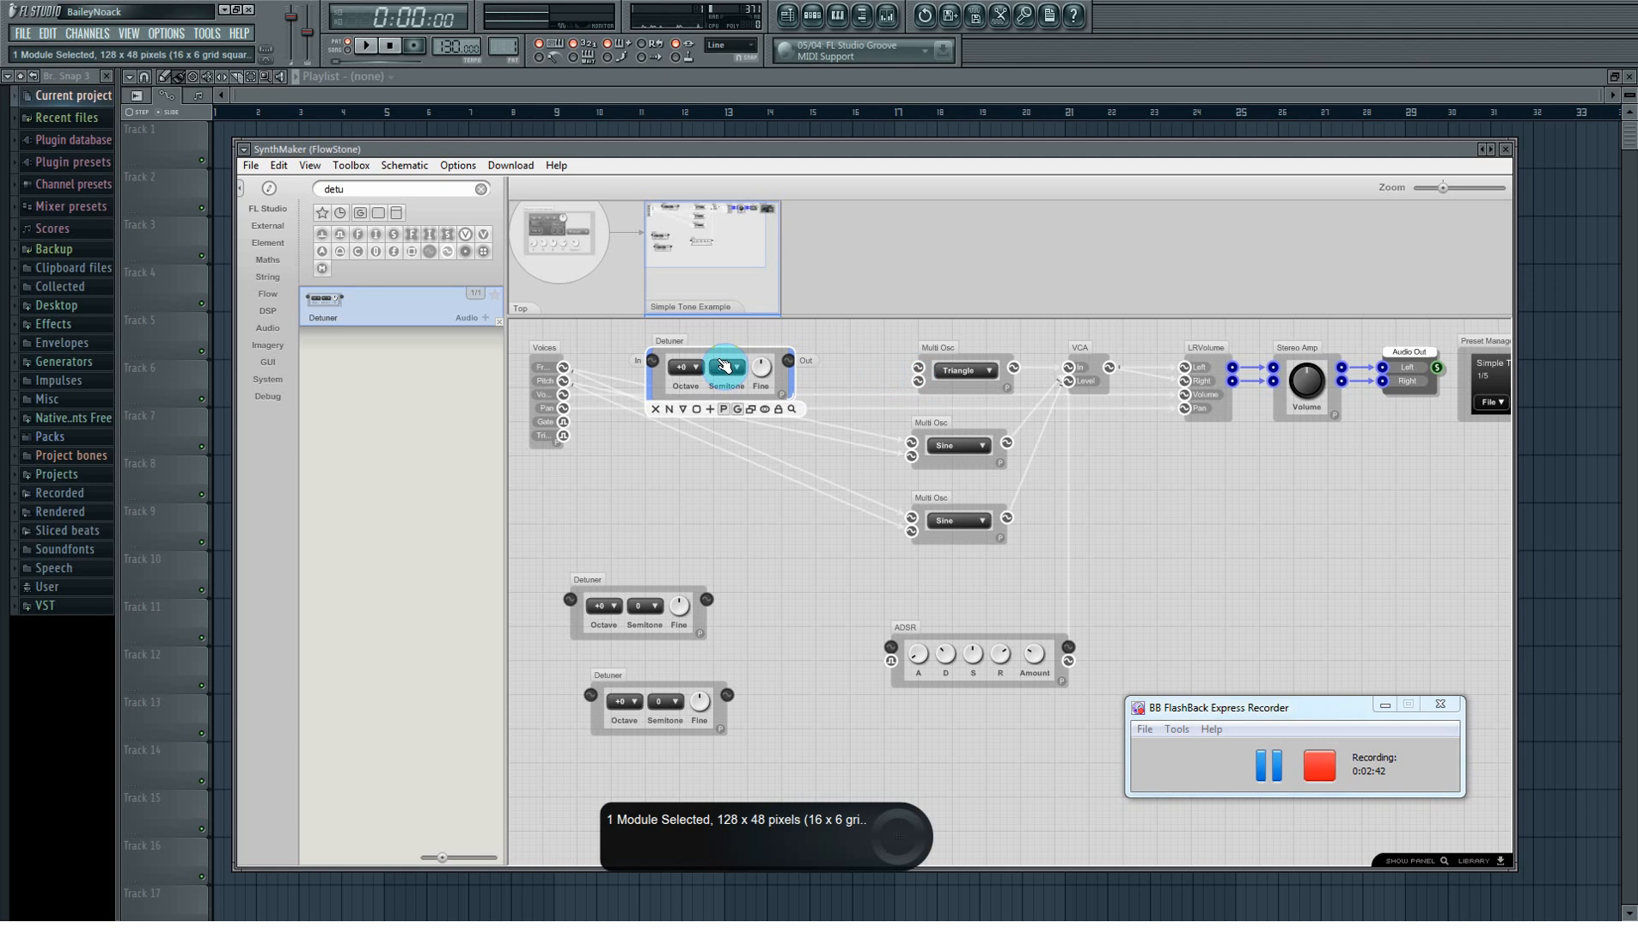
pyautogui.moveTo(571, 369); pyautogui.dragTo(654, 366)
pyautogui.click(565, 383)
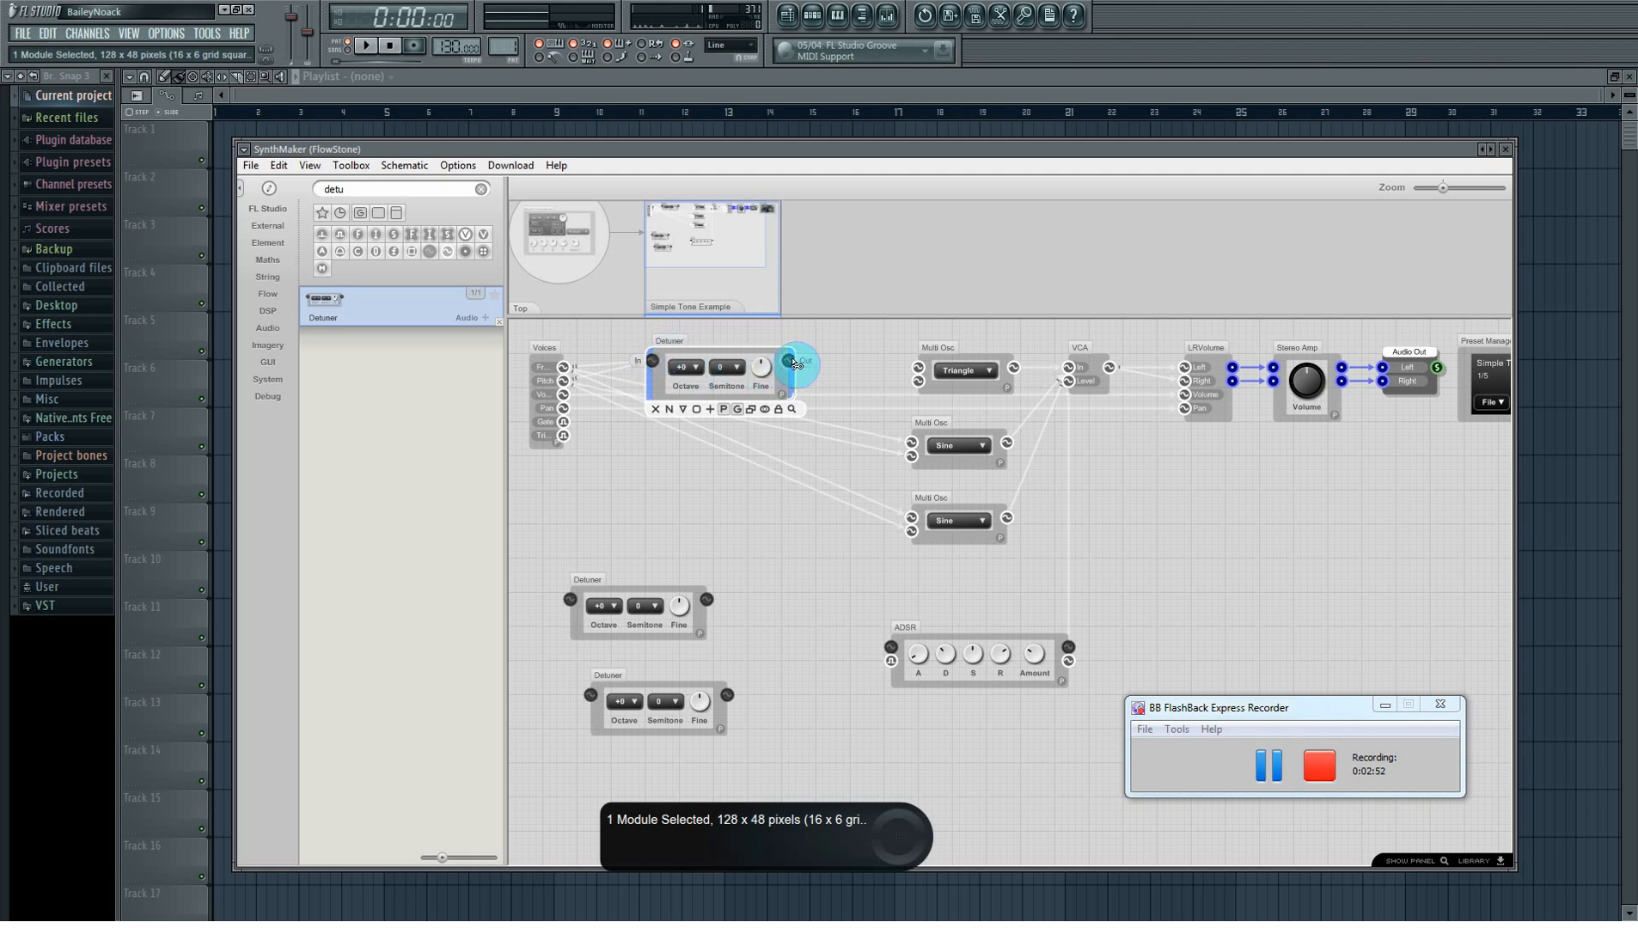
pyautogui.moveTo(789, 367); pyautogui.dragTo(918, 381)
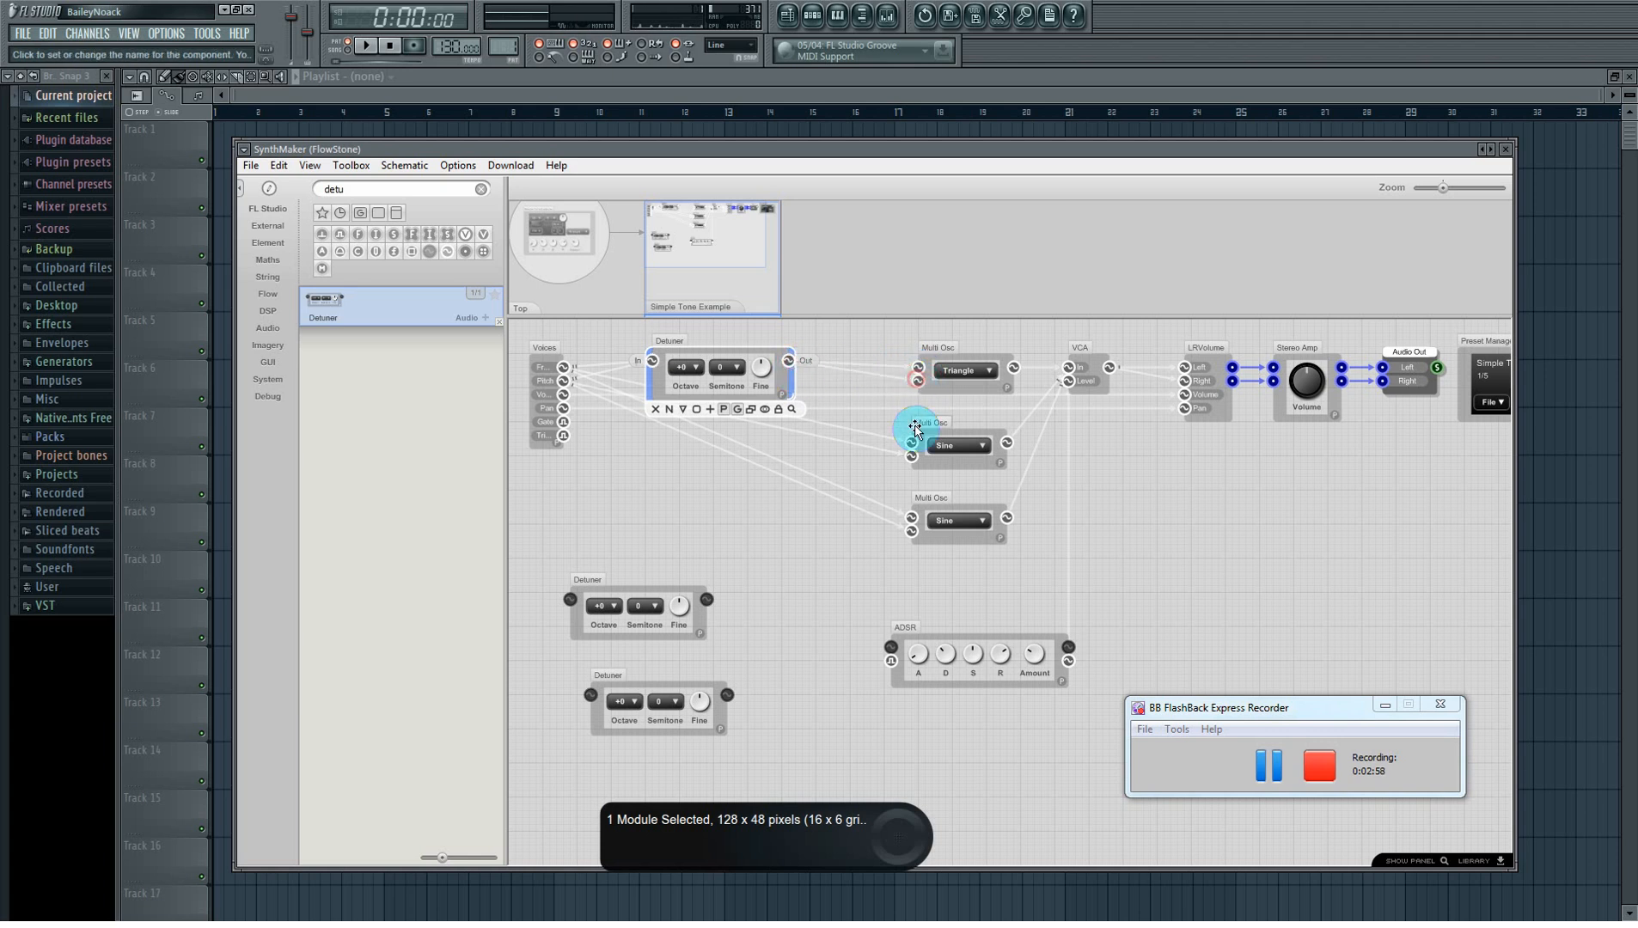
# Step: Remove the lower oscillators' direct Voices links and wire the second Detuner between Voices and the middle Multi Osc
pyautogui.moveTo(905, 446); pyautogui.dragTo(851, 526)
pyautogui.moveTo(643, 593); pyautogui.dragTo(719, 416)
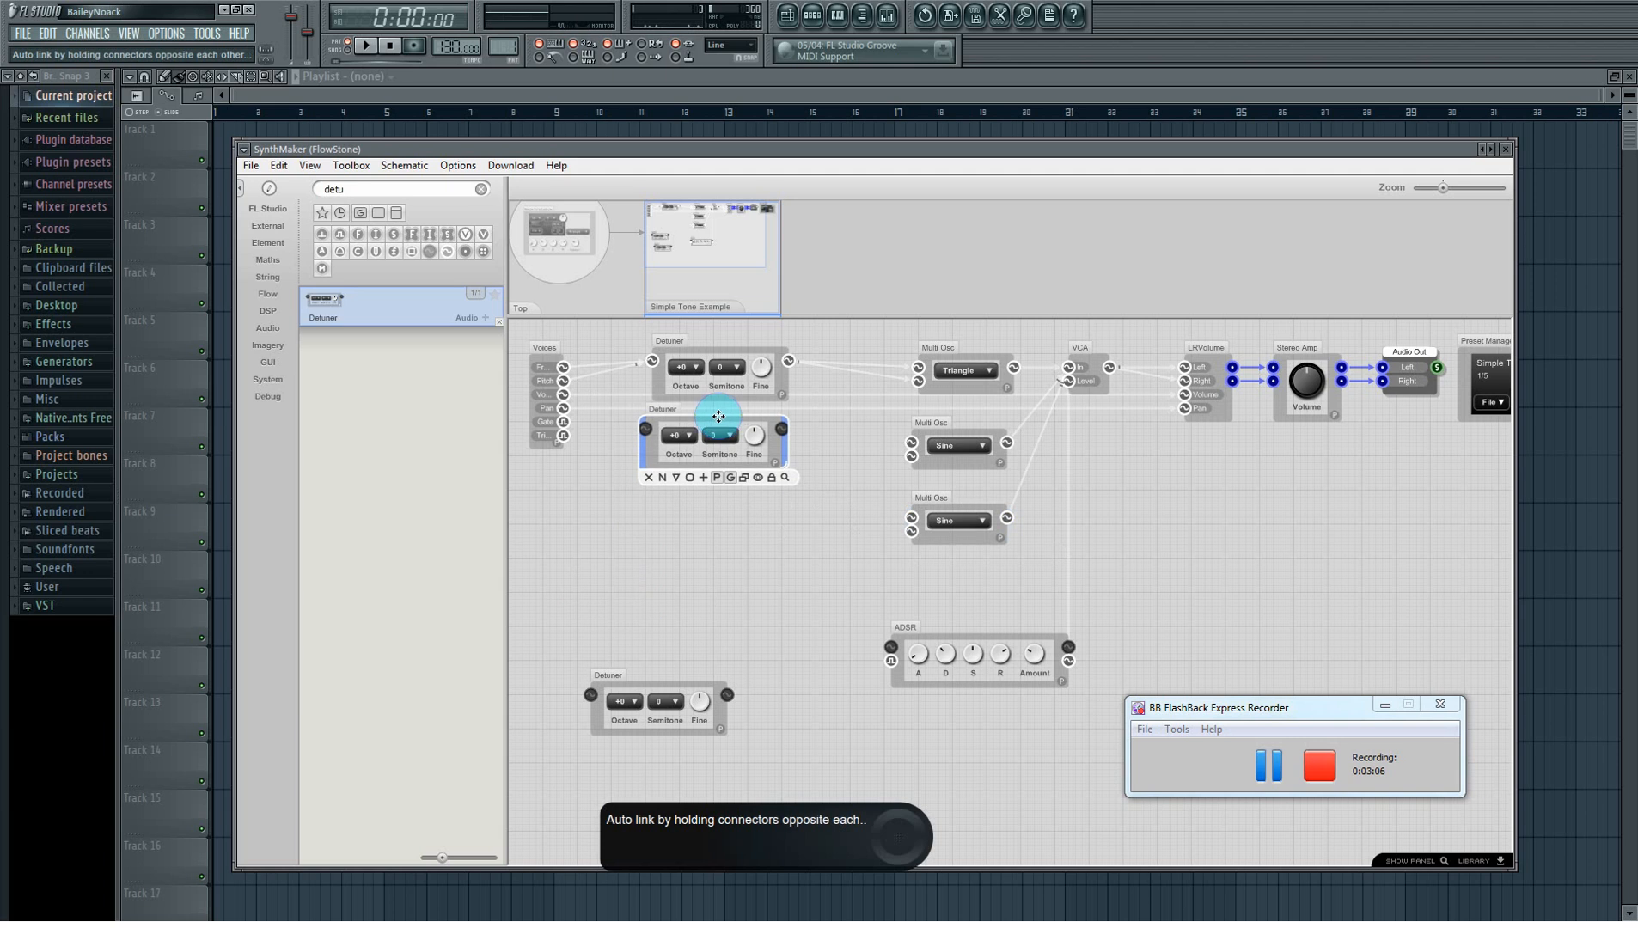
pyautogui.moveTo(564, 367); pyautogui.dragTo(645, 429)
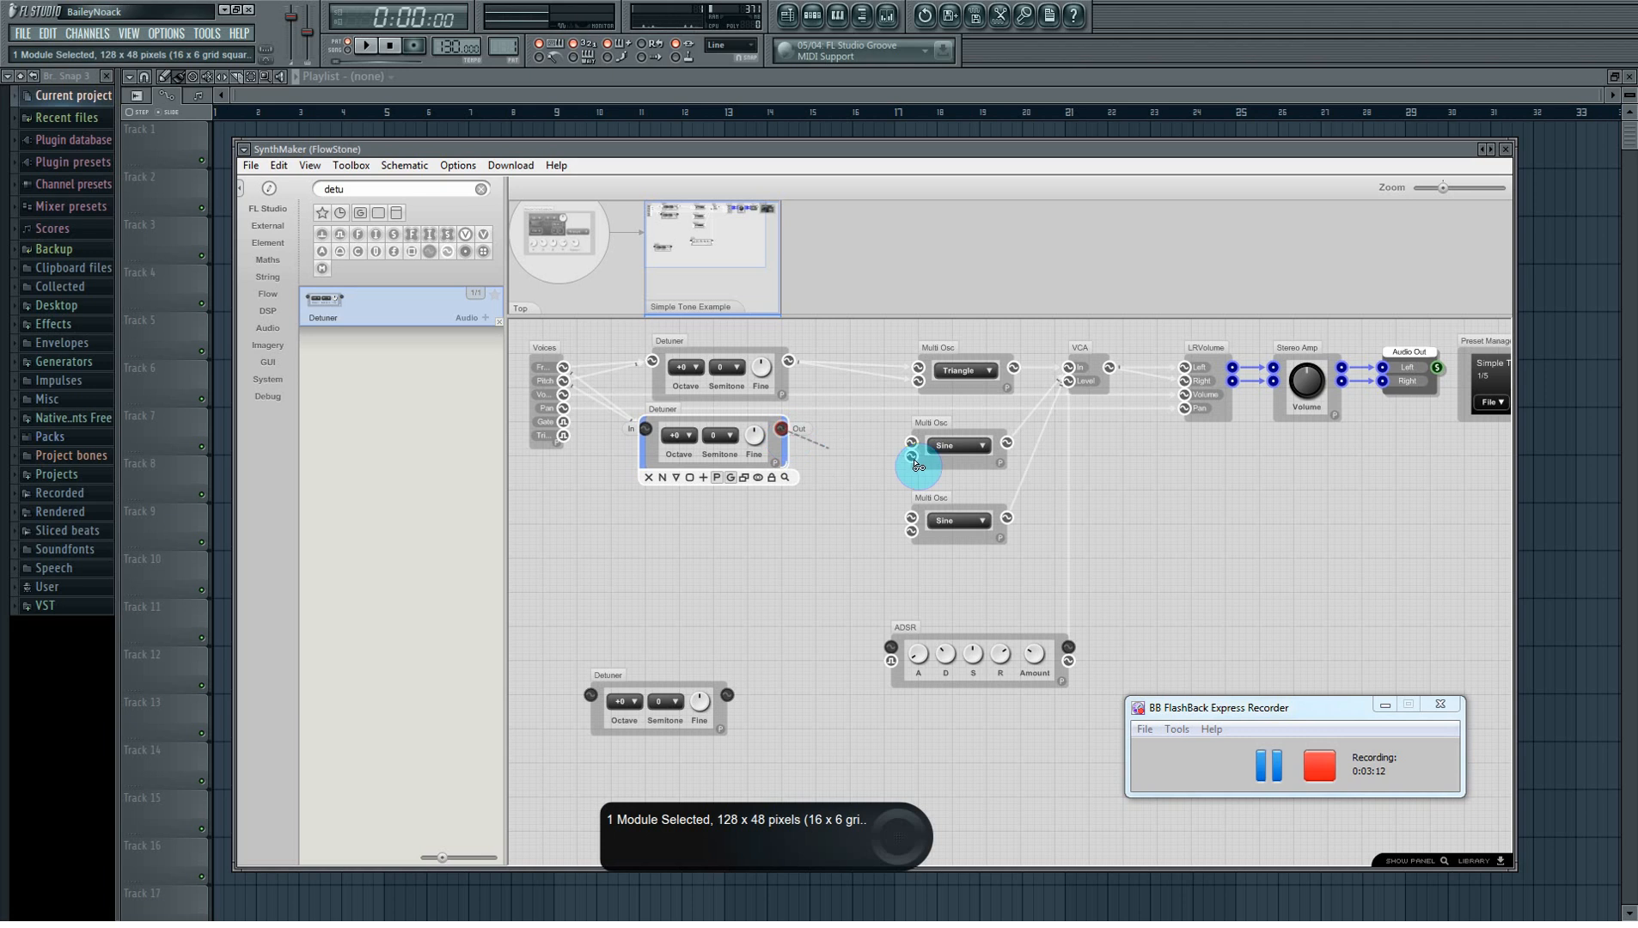
pyautogui.moveTo(782, 430); pyautogui.dragTo(928, 466)
# Step: Place the third Detuner beneath the other two and wire it between Voices and both inputs of the lowest Multi Osc
pyautogui.click(688, 685)
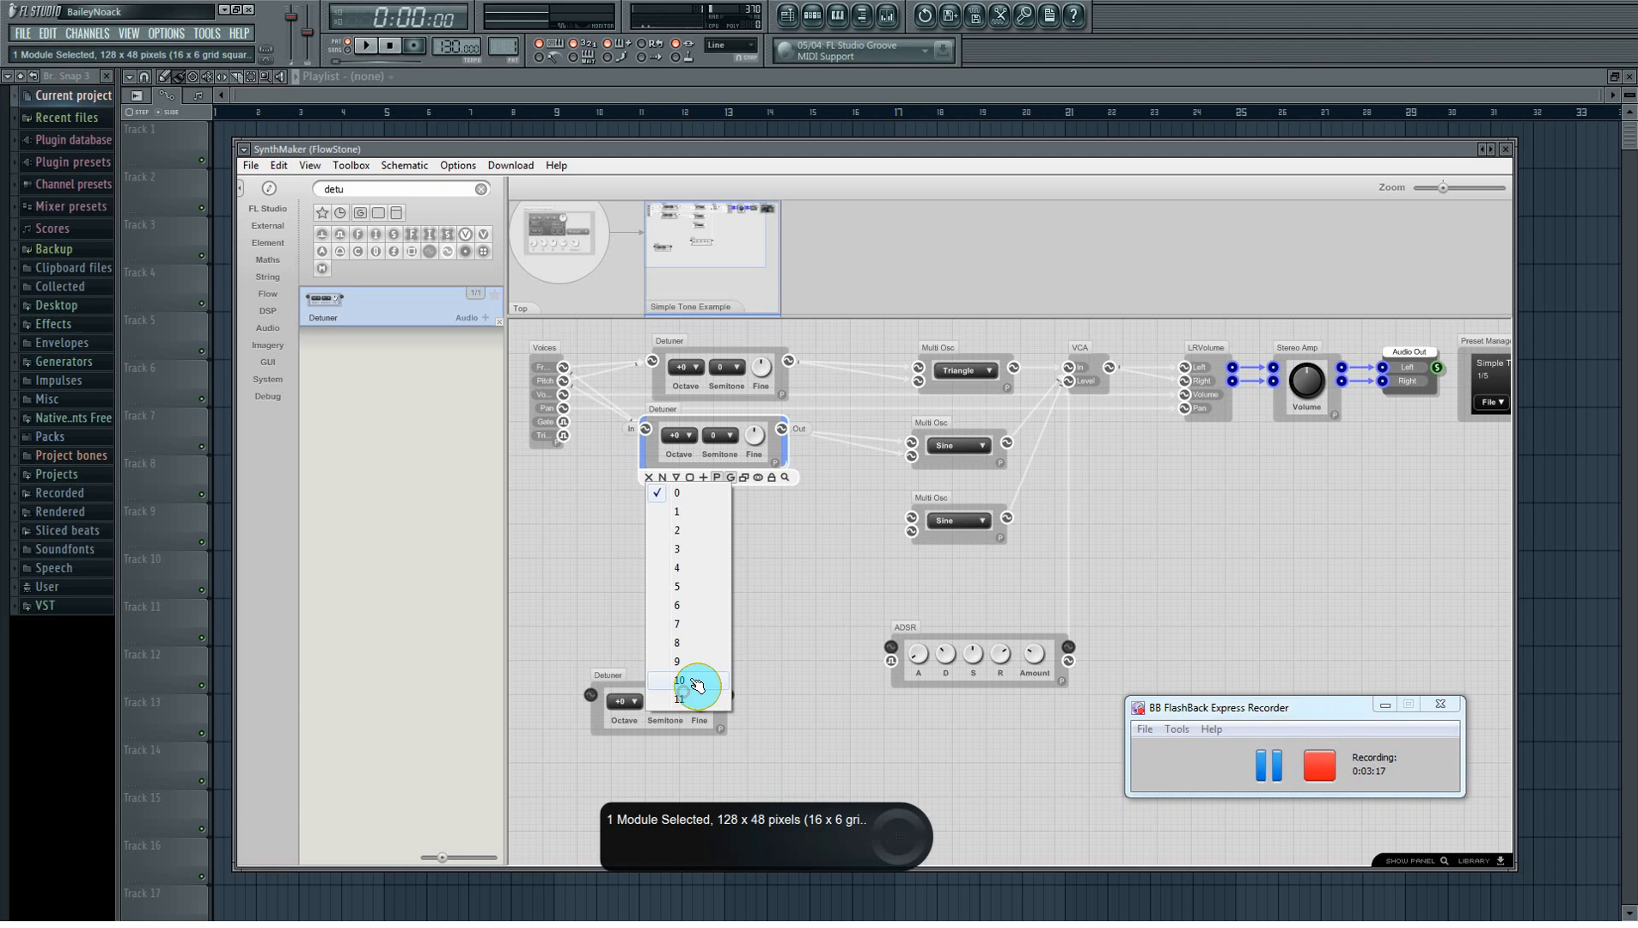
pyautogui.click(764, 632)
pyautogui.moveTo(679, 688); pyautogui.dragTo(743, 488)
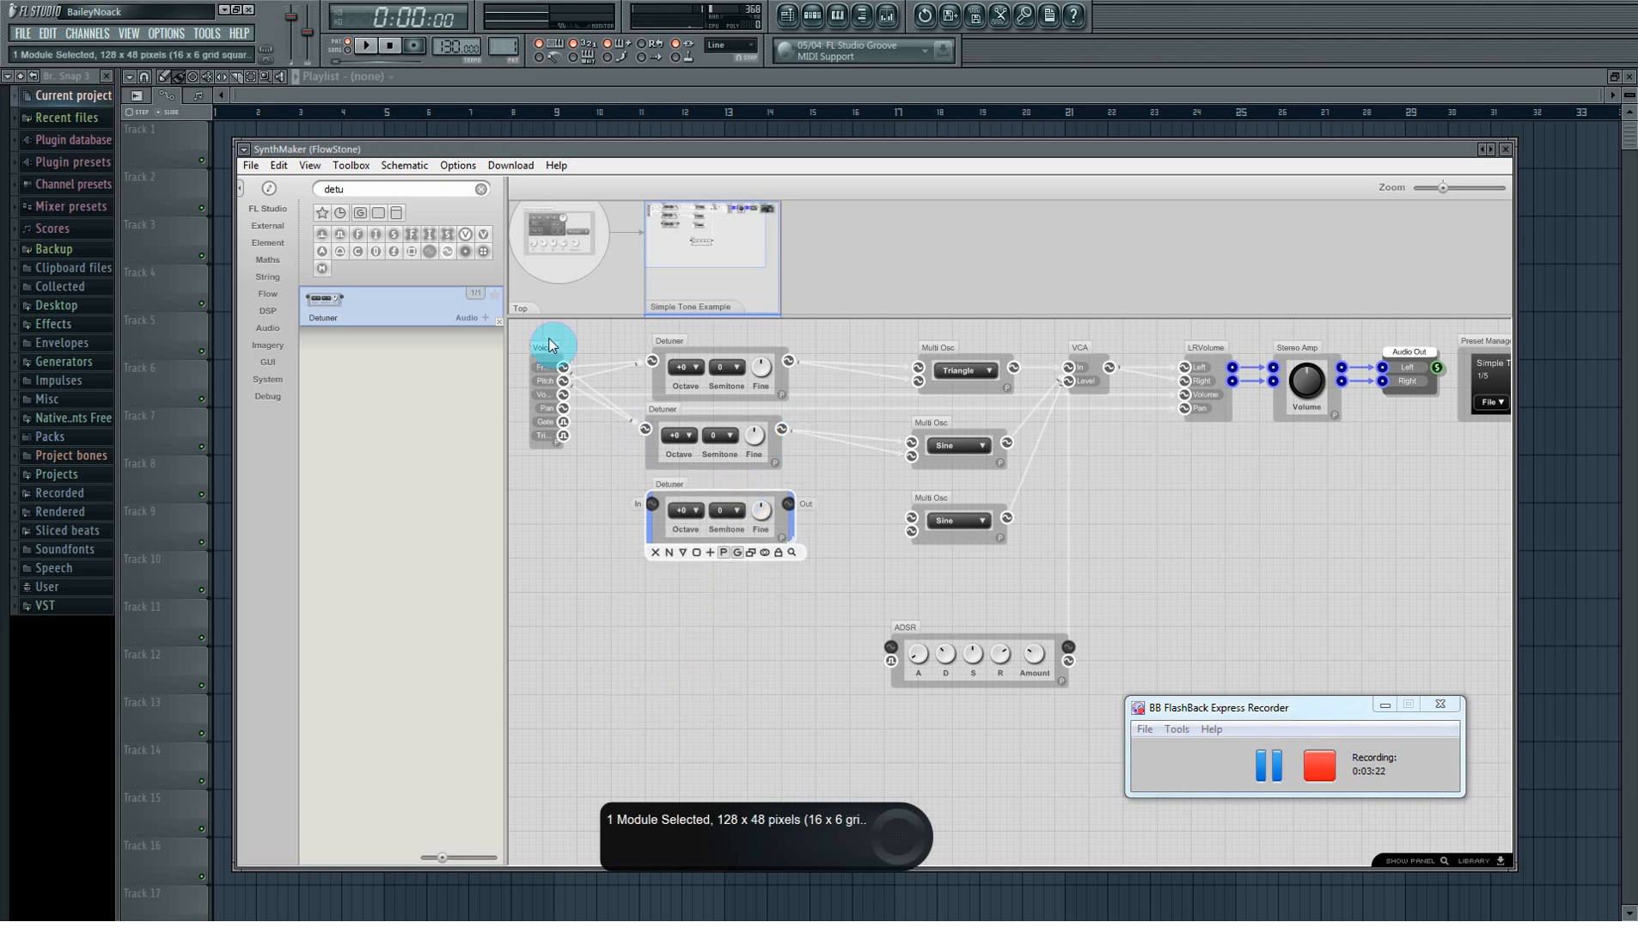
pyautogui.moveTo(624, 471); pyautogui.dragTo(654, 504)
pyautogui.moveTo(567, 390); pyautogui.dragTo(653, 507)
pyautogui.moveTo(786, 506); pyautogui.dragTo(912, 533)
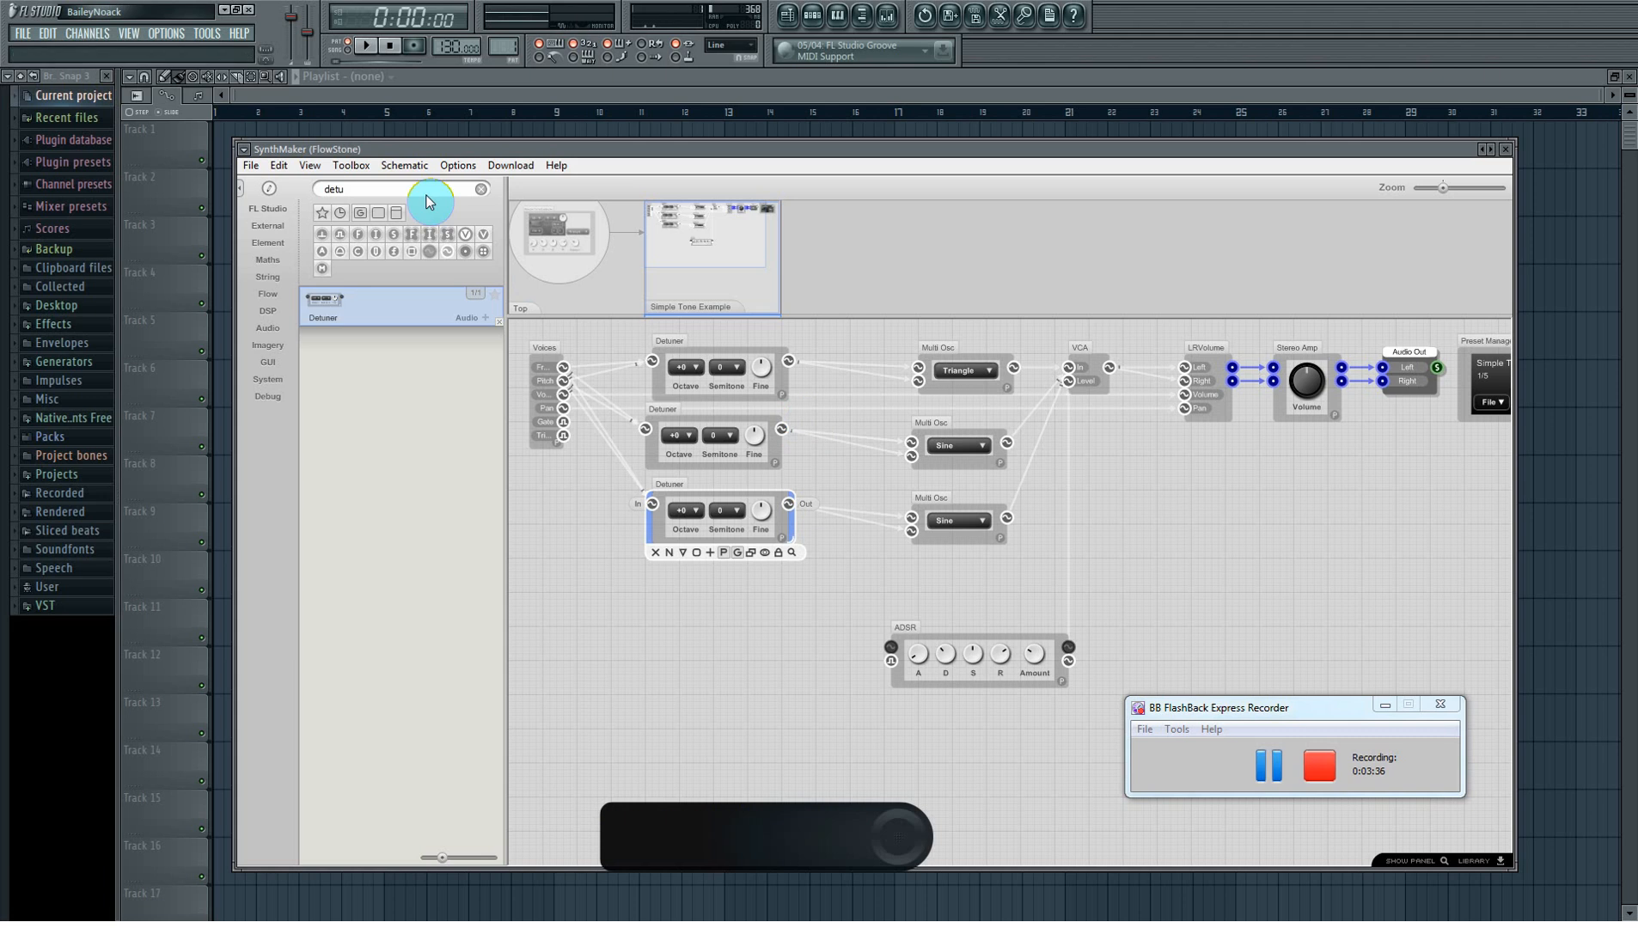
# Step: Find the Amp component by searching for "amp" and place three copies in the empty area beneath the Detuners
pyautogui.moveTo(355, 187); pyautogui.dragTo(294, 188)
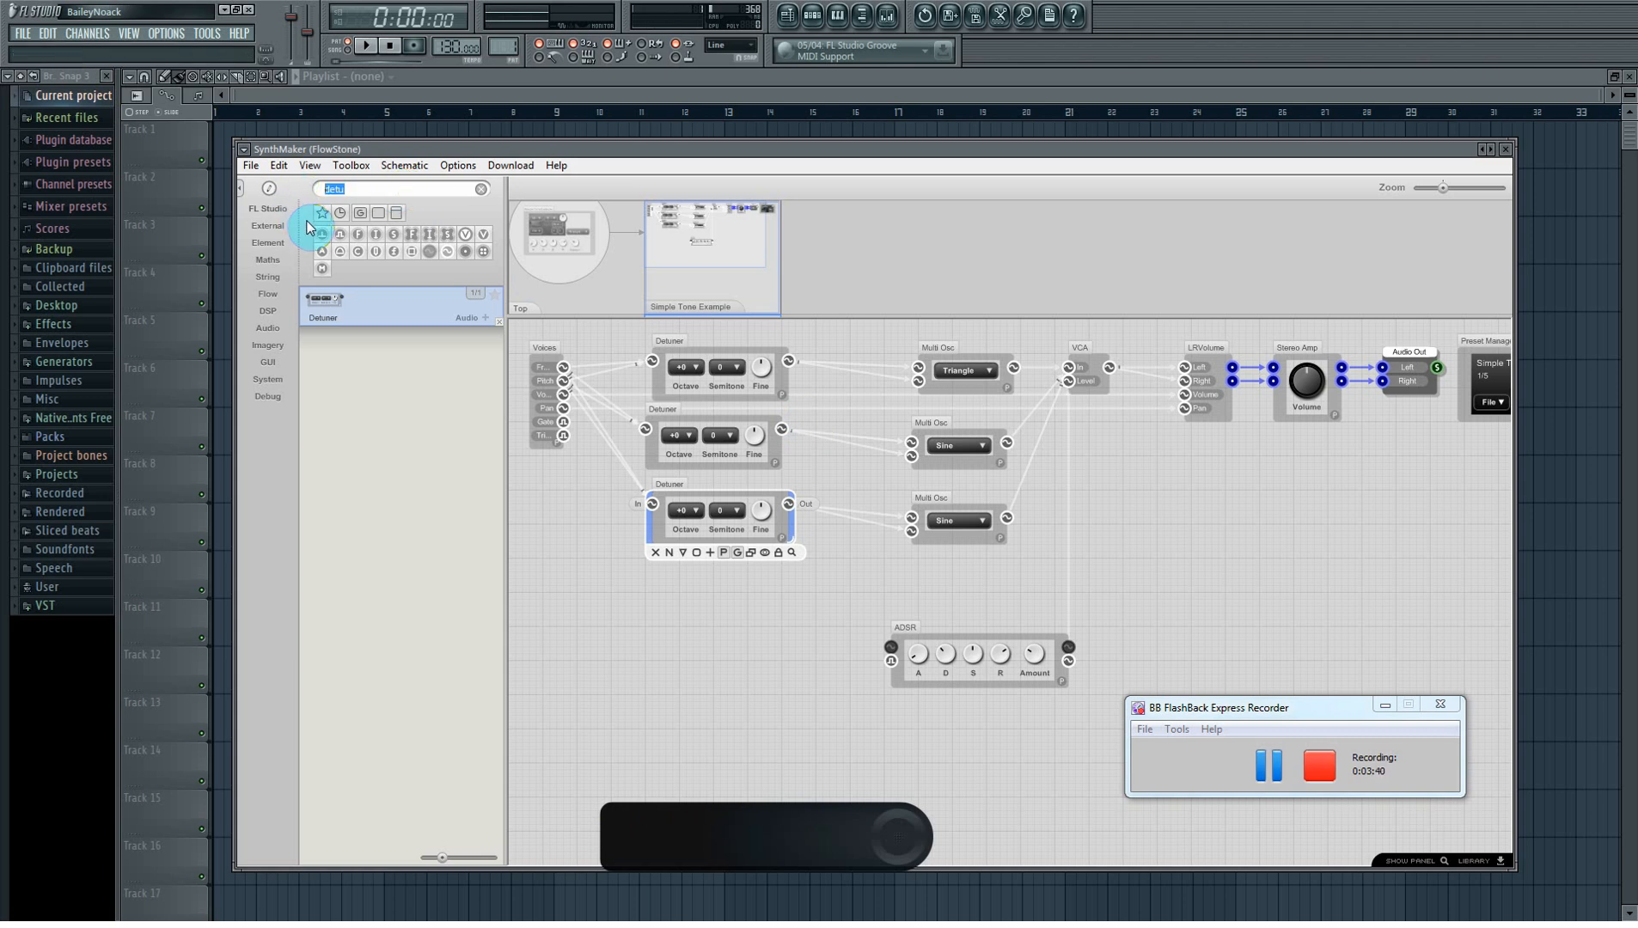
pyautogui.write('amp')
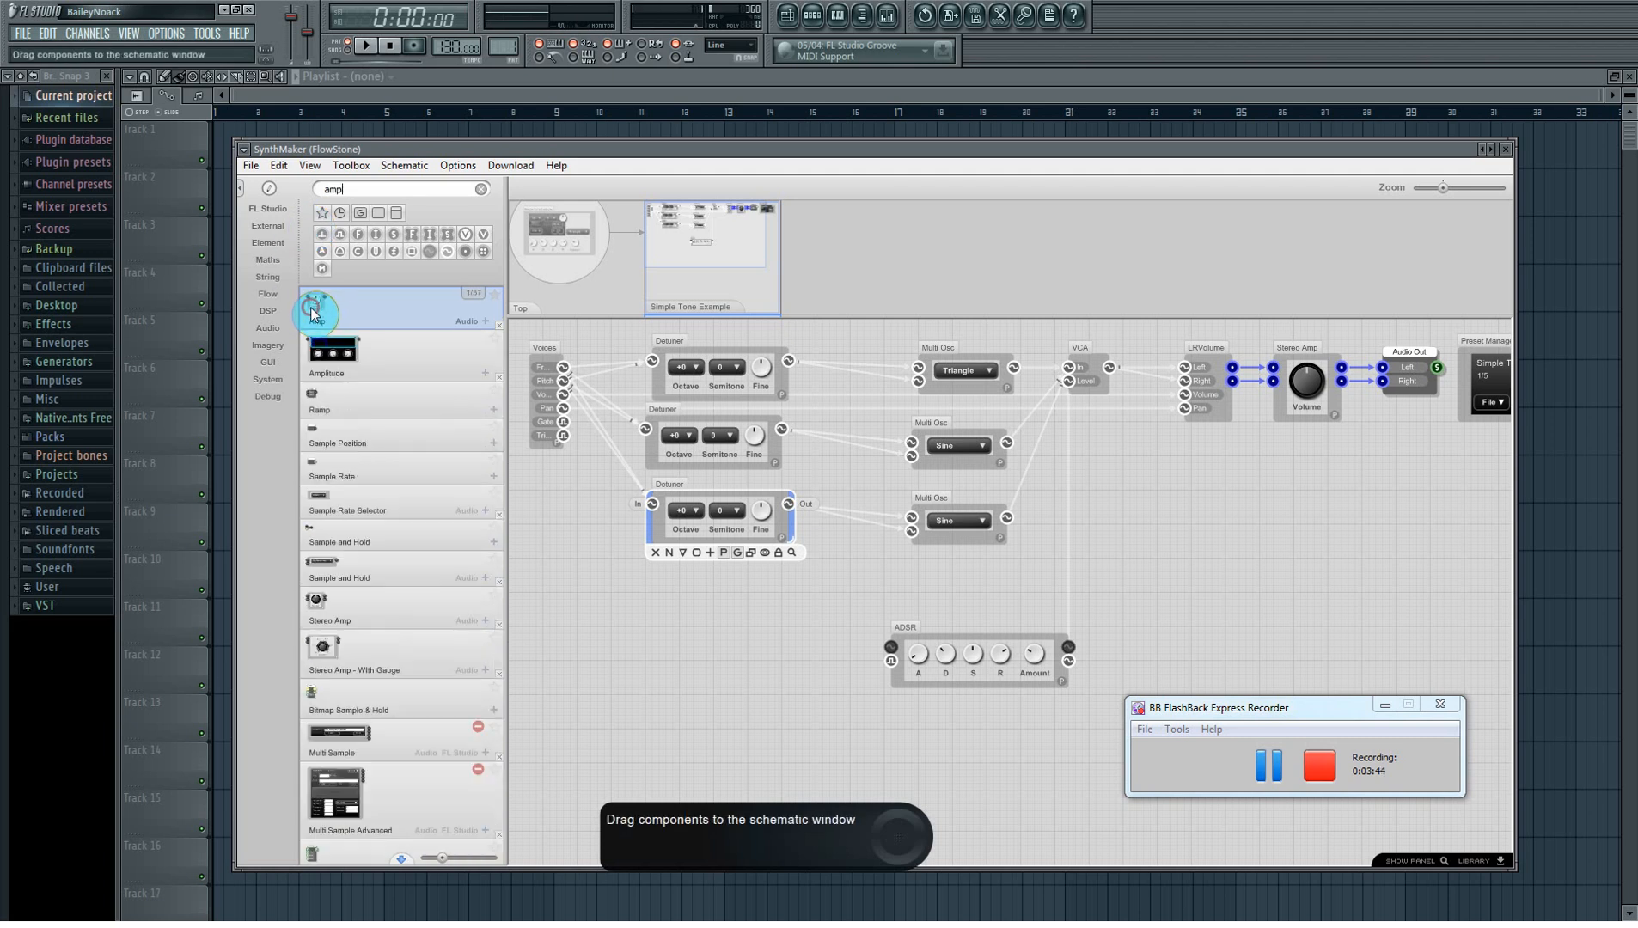
pyautogui.moveTo(311, 314); pyautogui.dragTo(636, 608)
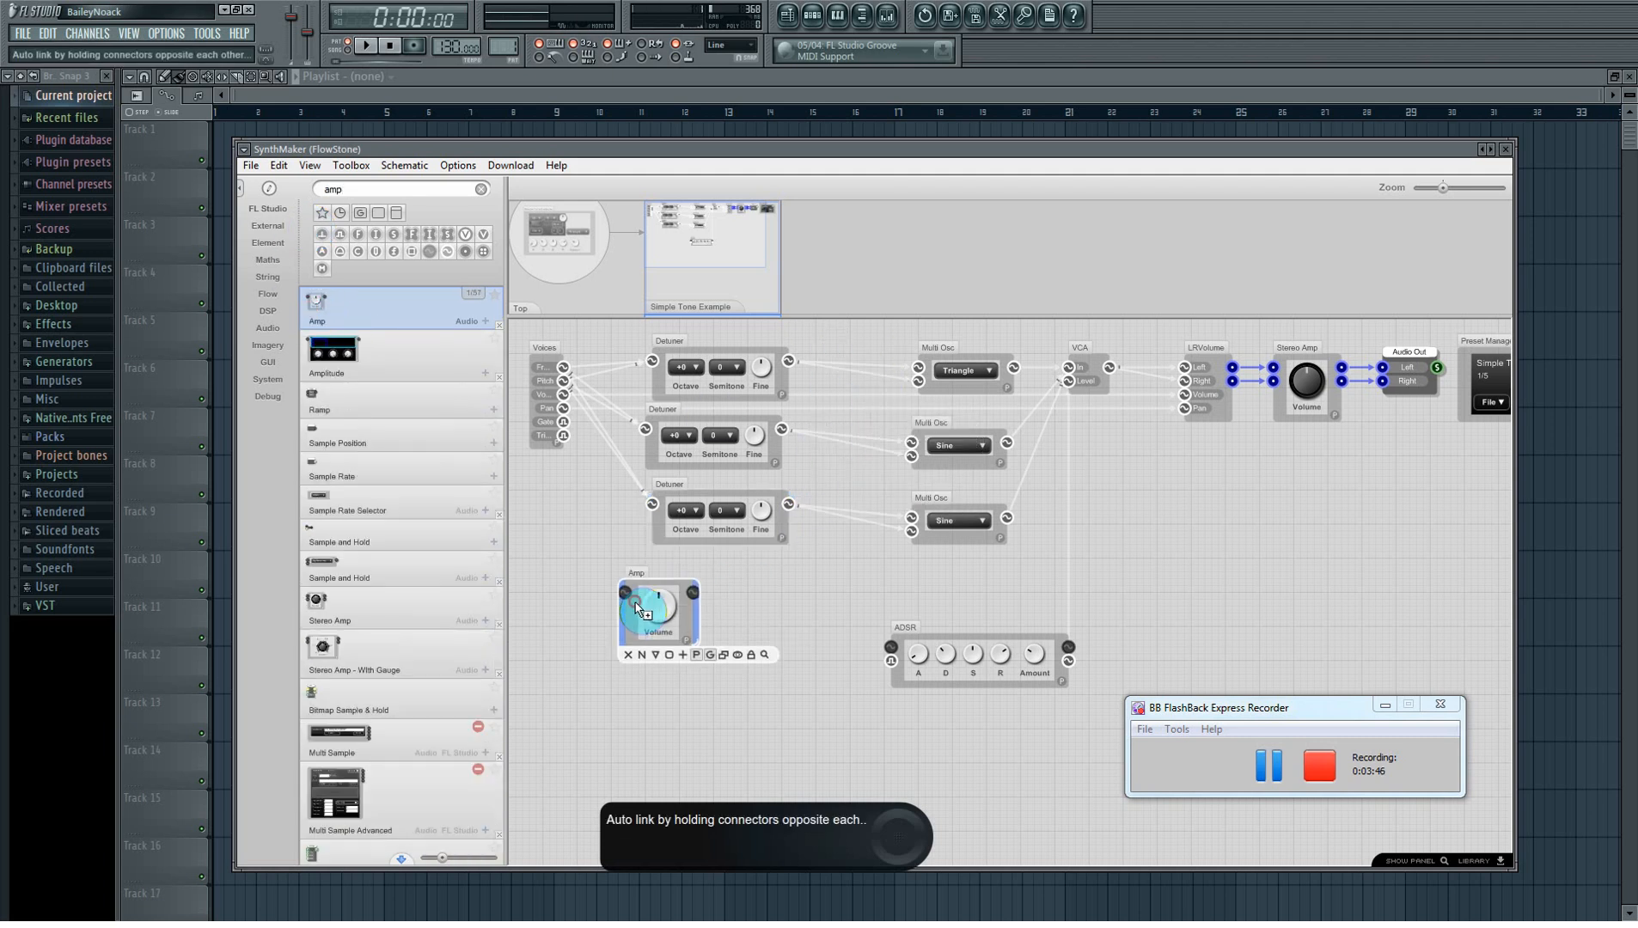
pyautogui.moveTo(322, 314); pyautogui.dragTo(646, 719)
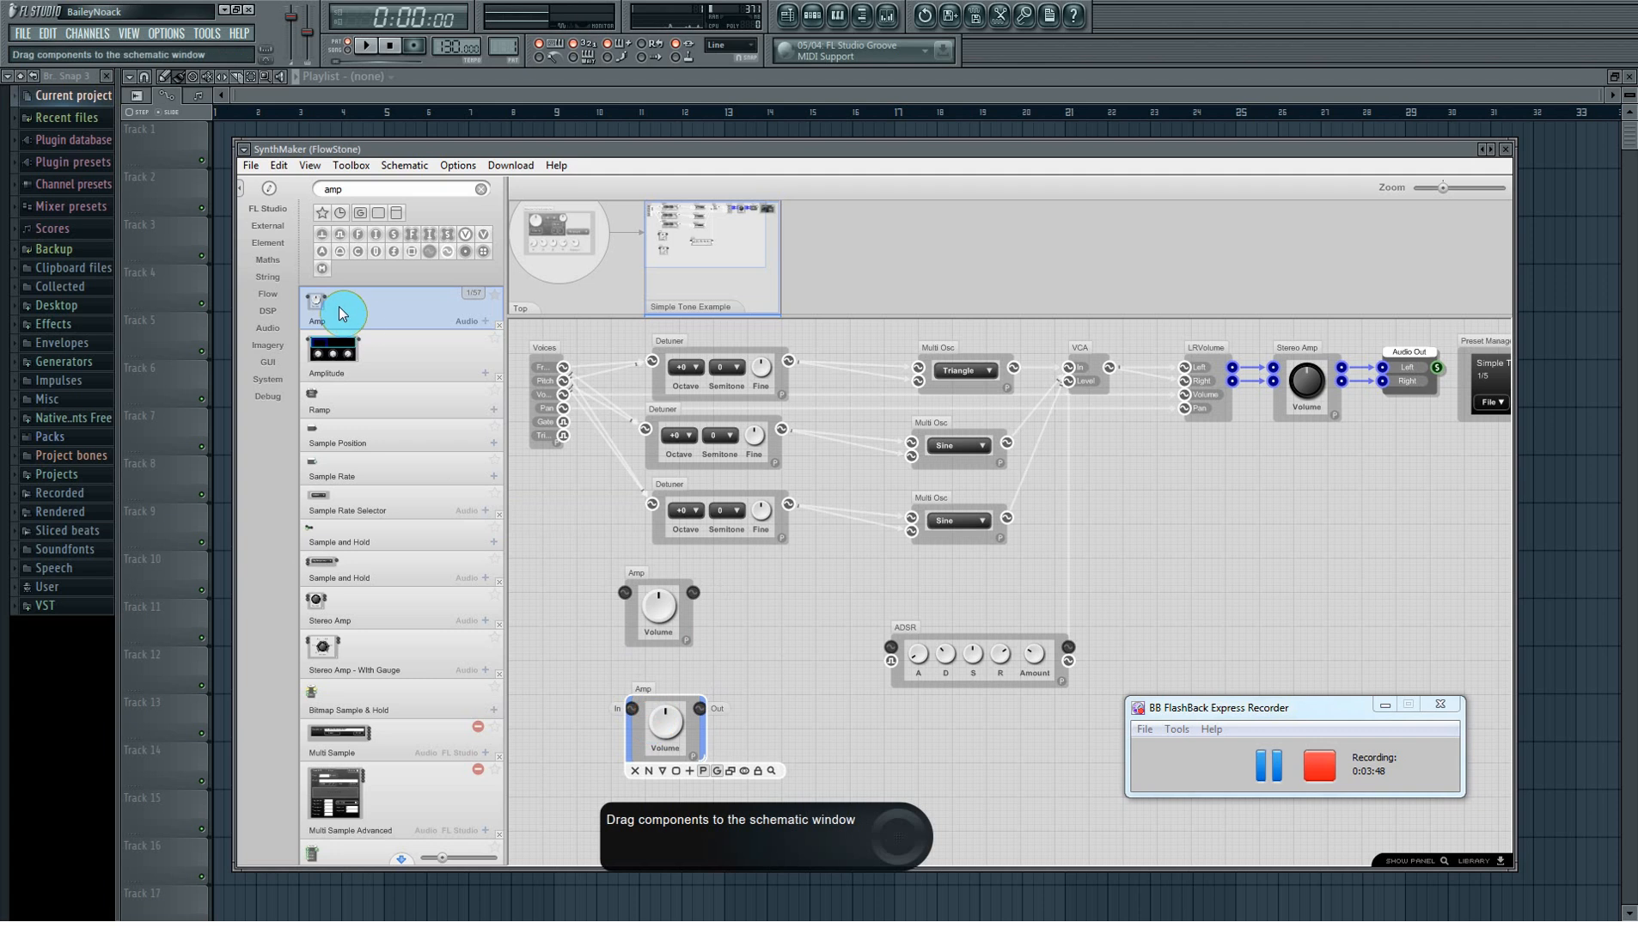
pyautogui.moveTo(342, 314); pyautogui.dragTo(770, 703)
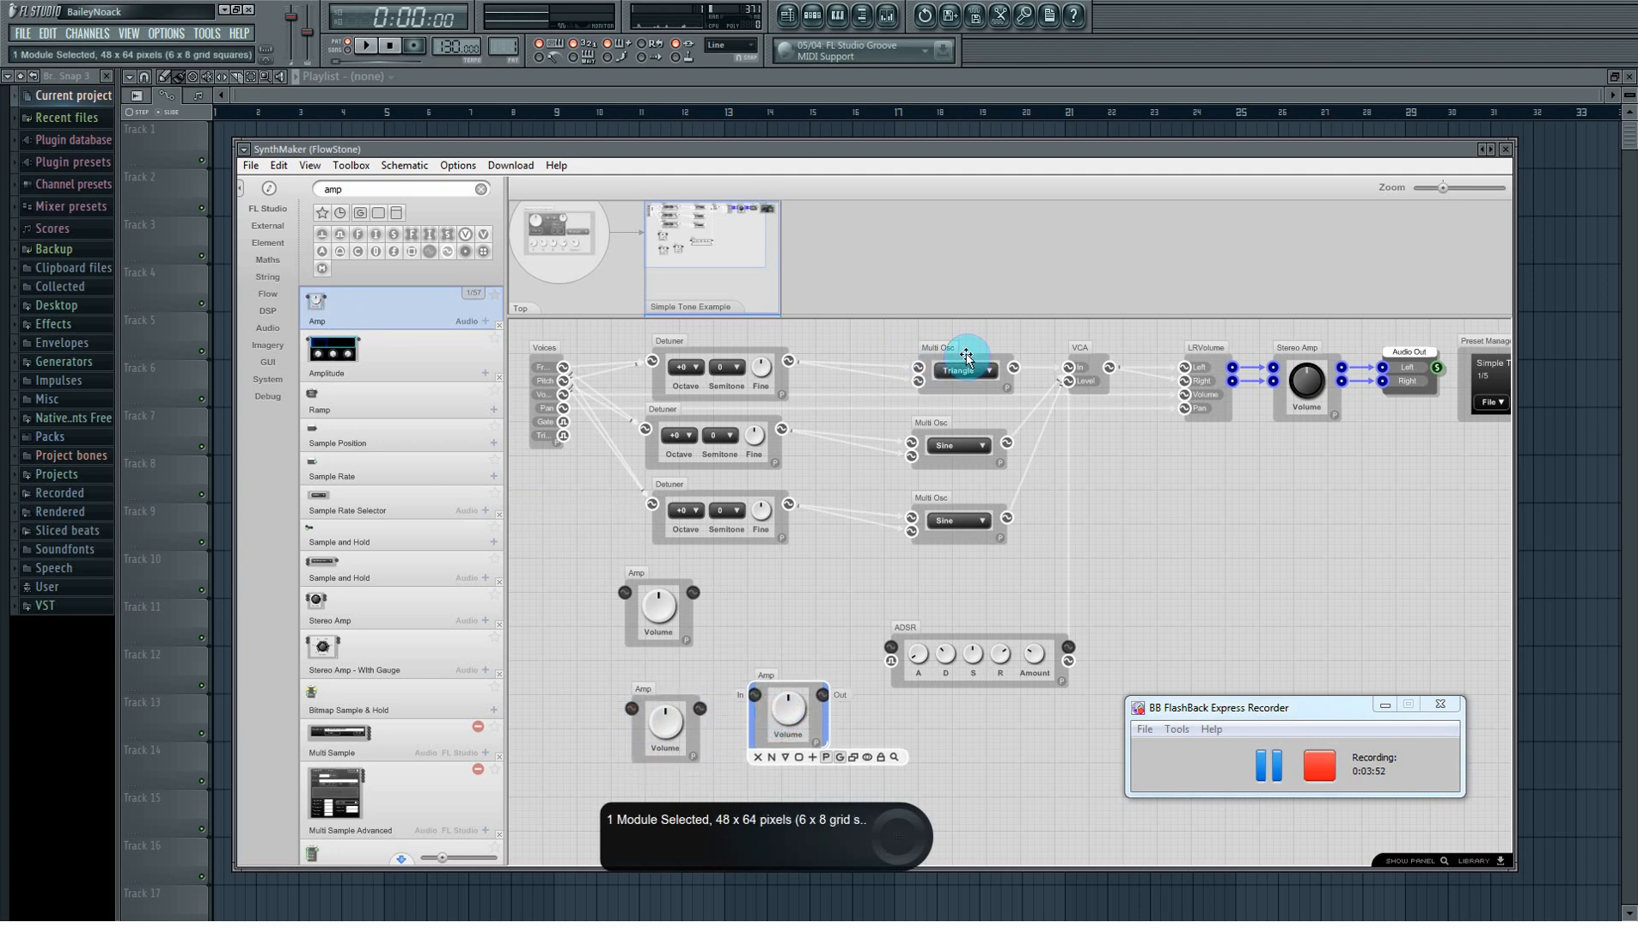
# Step: Move the three Multi Oscs left, closer to their Detuners, to make room before the VCA
pyautogui.moveTo(966, 356); pyautogui.dragTo(891, 356)
pyautogui.click(945, 437)
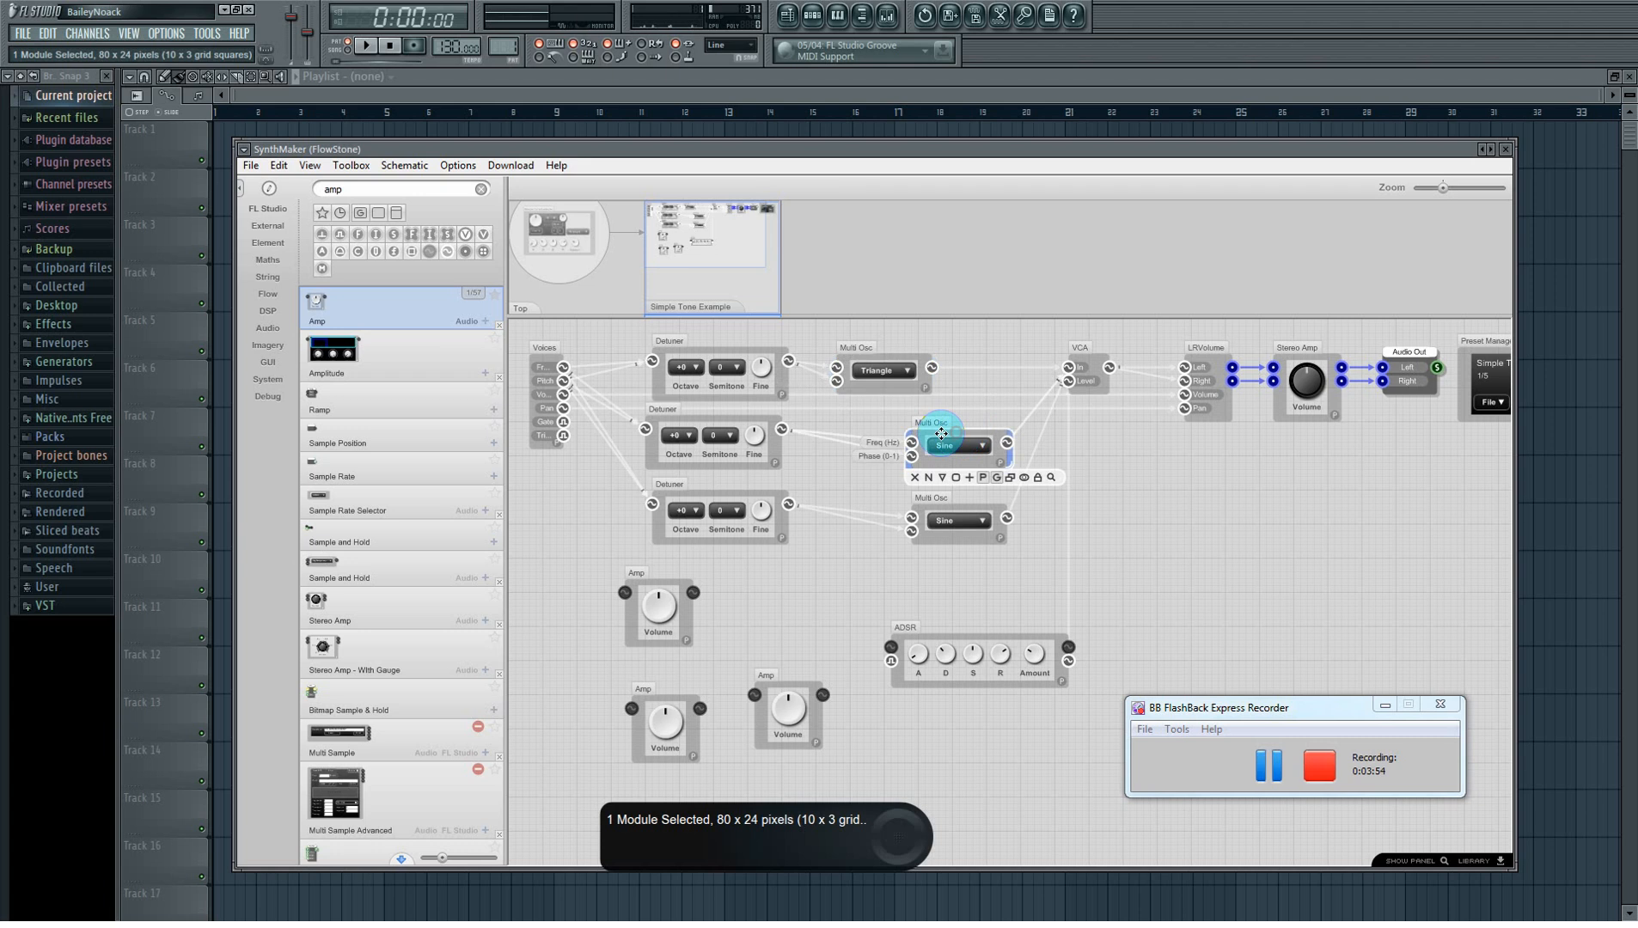
pyautogui.moveTo(941, 434); pyautogui.dragTo(866, 434)
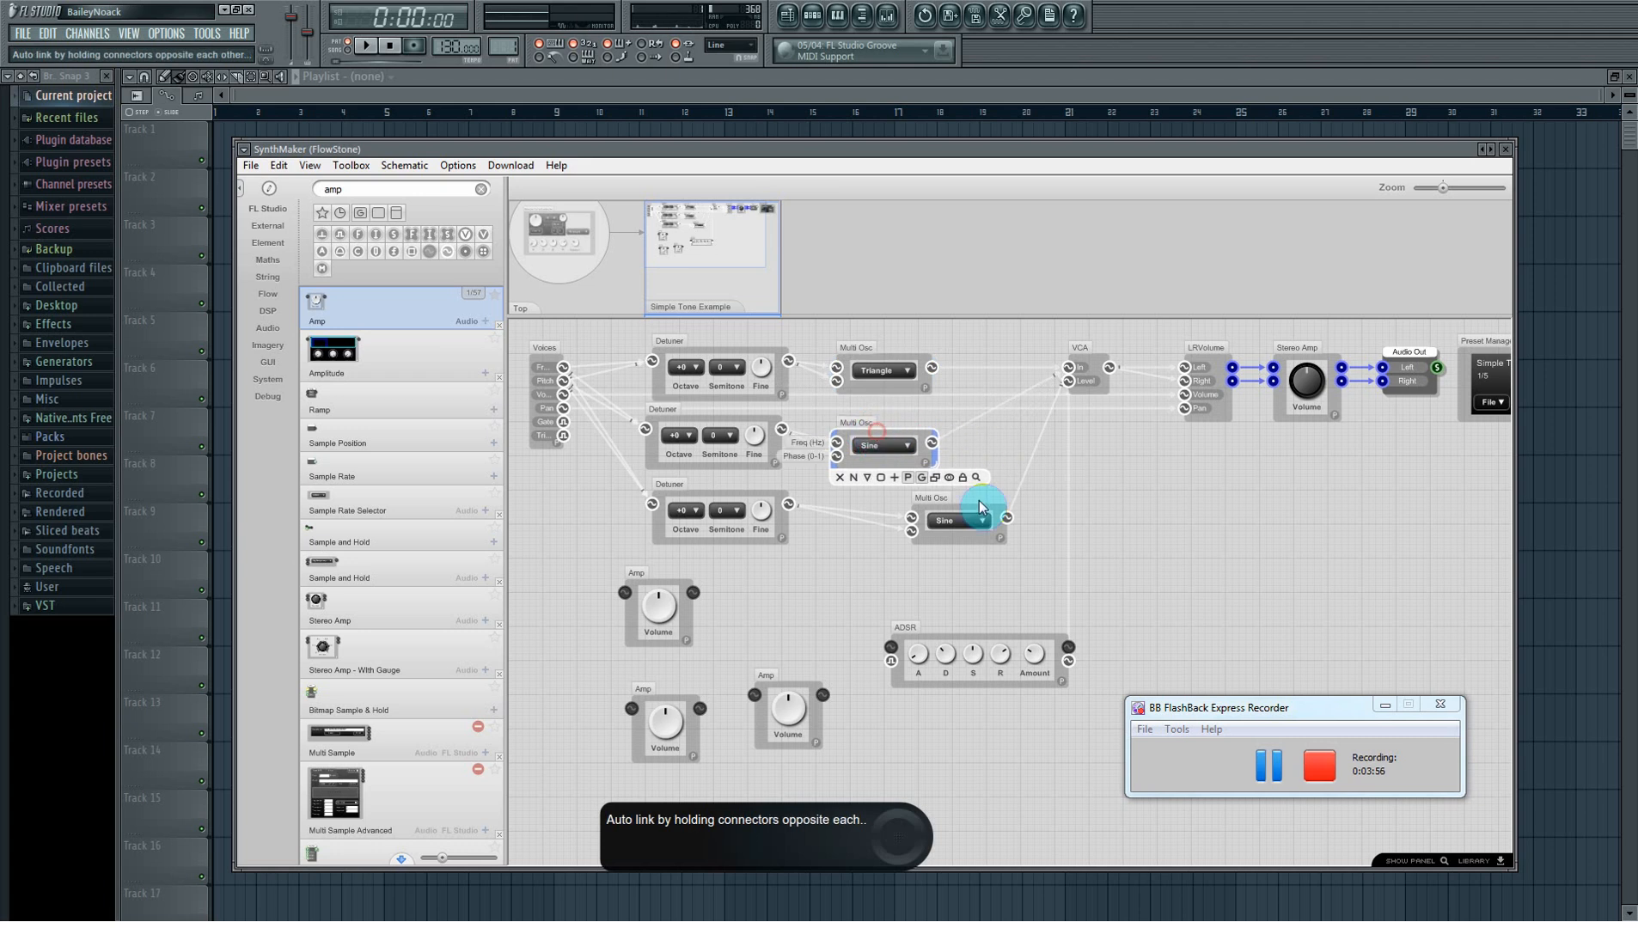
pyautogui.moveTo(980, 507); pyautogui.dragTo(894, 505)
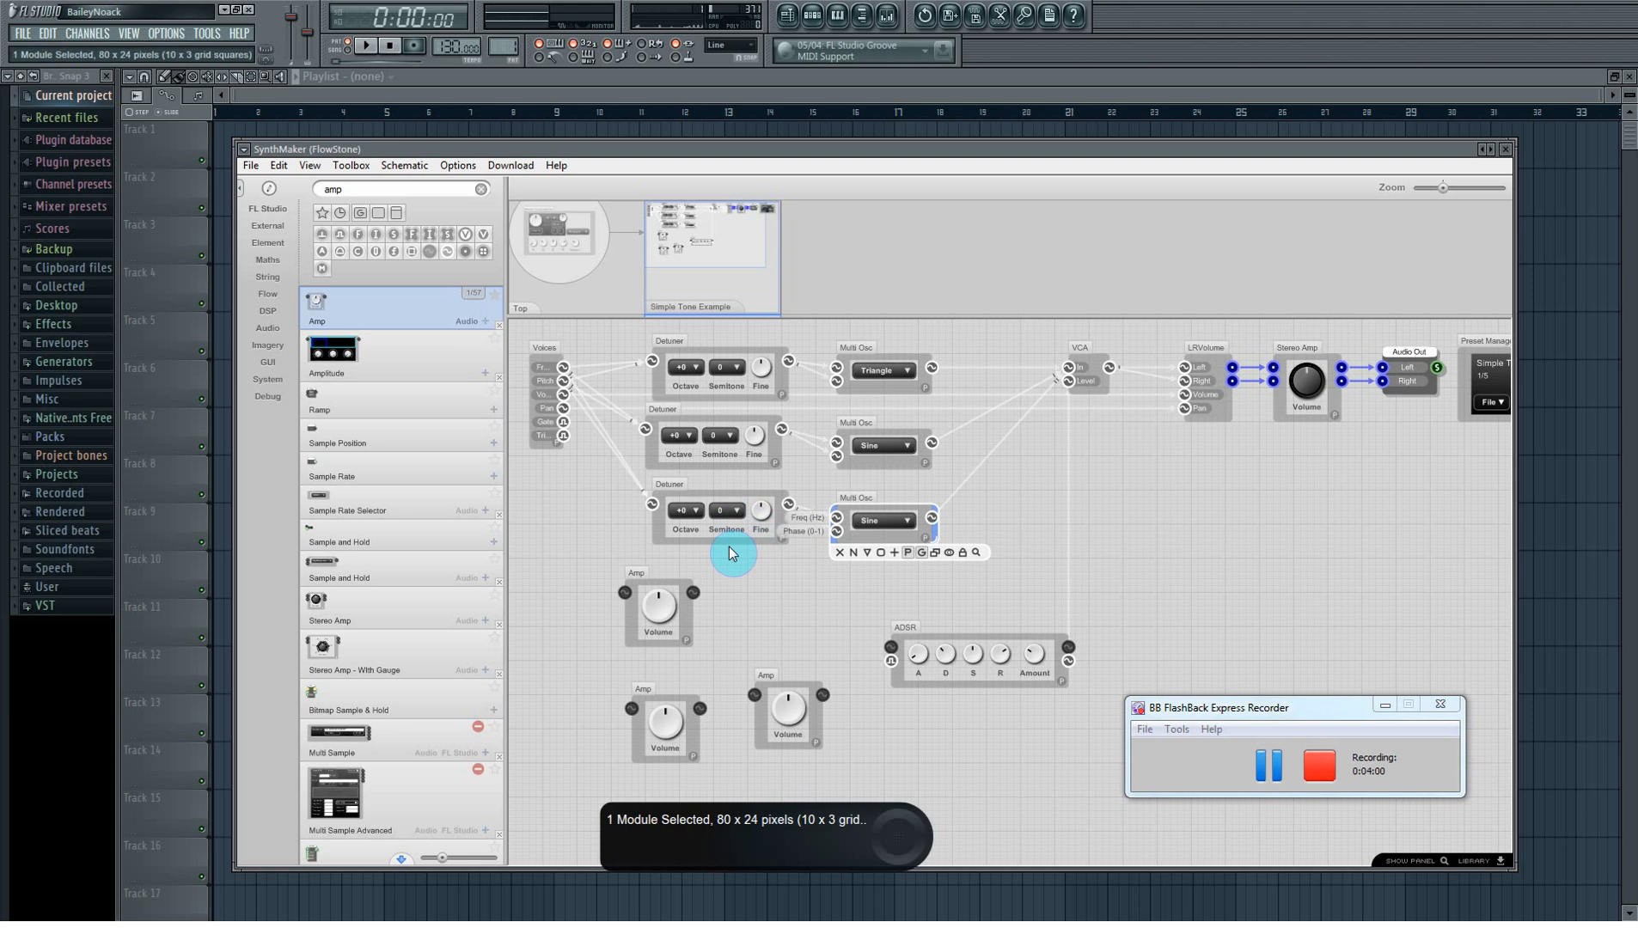
# Step: Remove the oscillators' direct links to the VCA and wire the first Amp between the Triangle Multi Osc and the VCA input
pyautogui.moveTo(672, 587); pyautogui.dragTo(1017, 496)
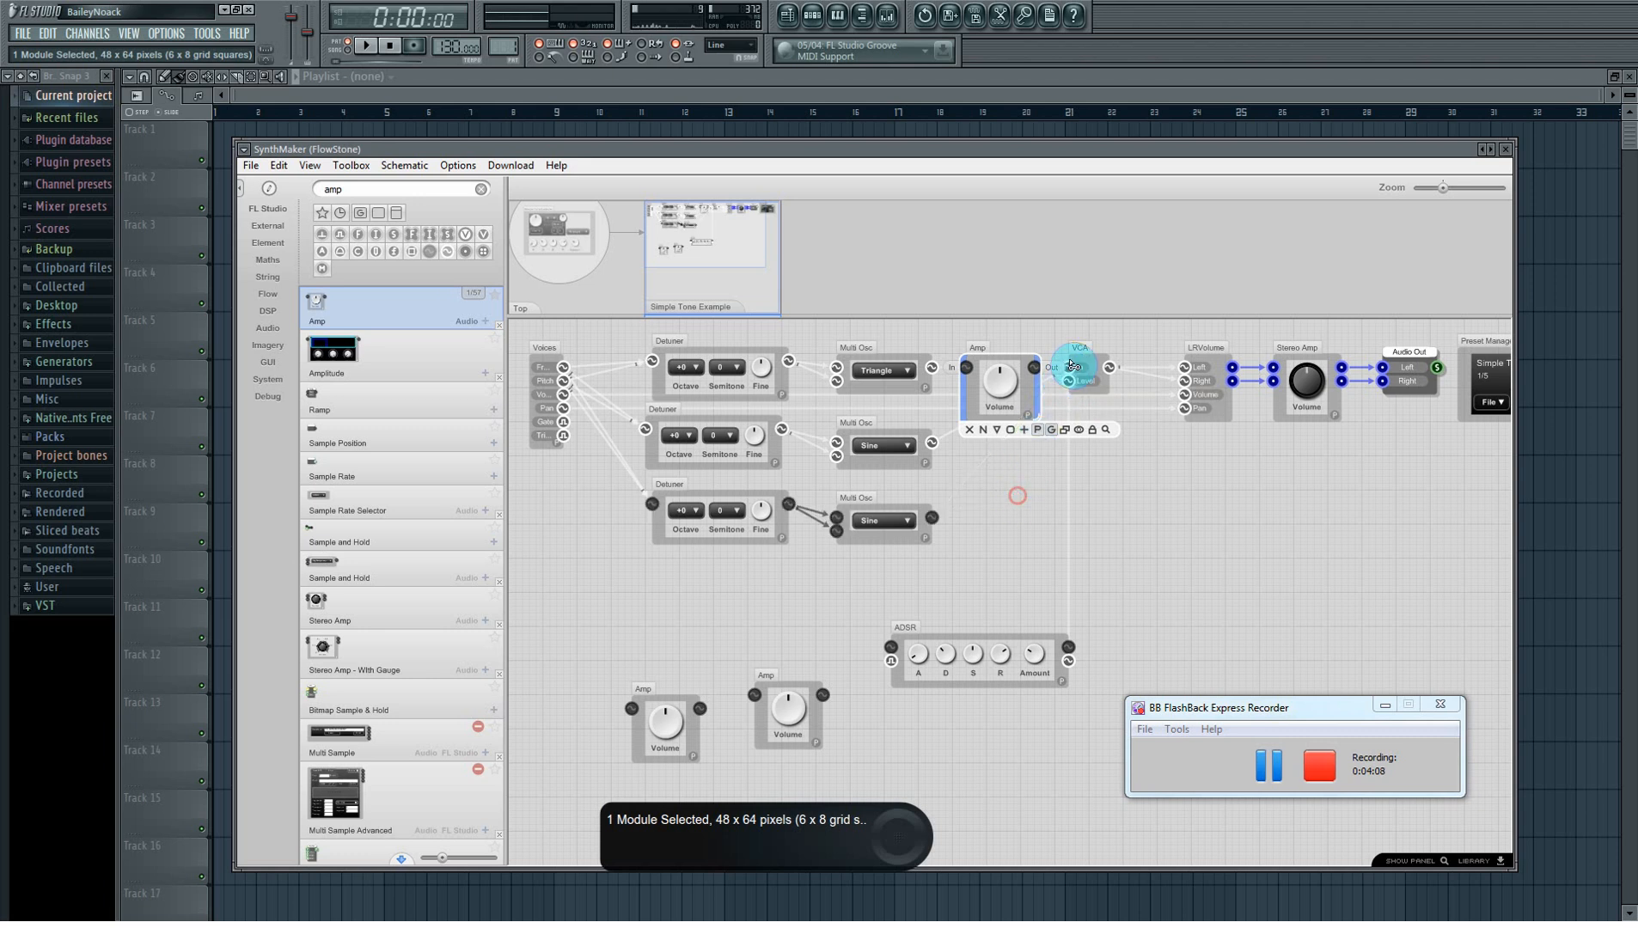
pyautogui.moveTo(1070, 371); pyautogui.dragTo(1017, 479)
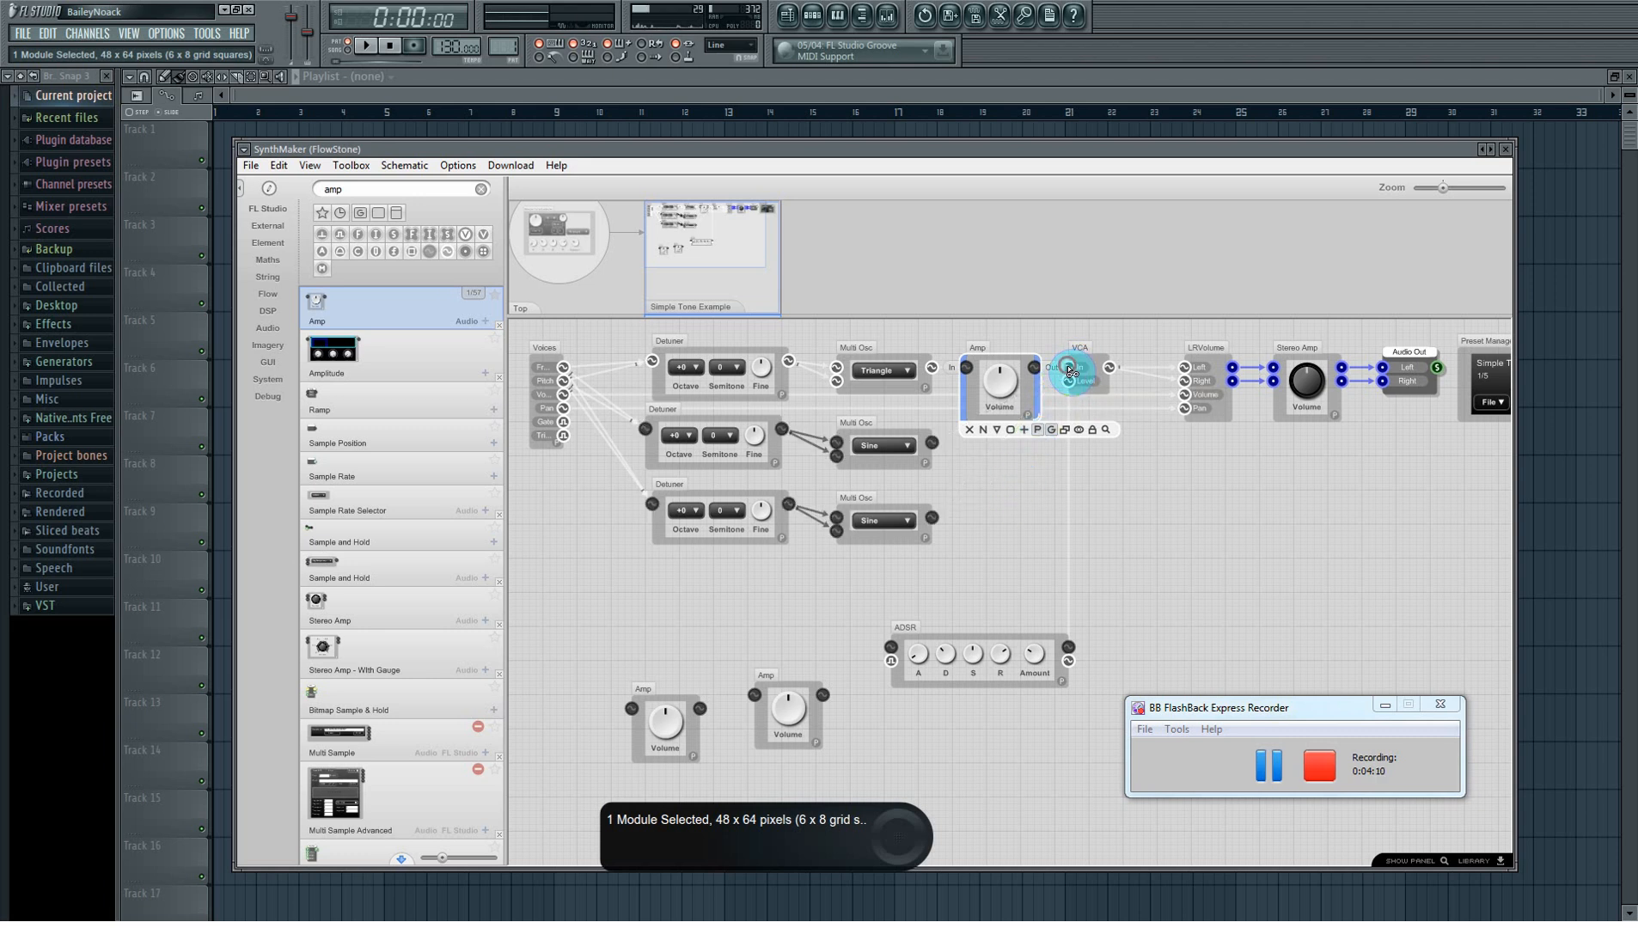
pyautogui.moveTo(1071, 373); pyautogui.dragTo(967, 368)
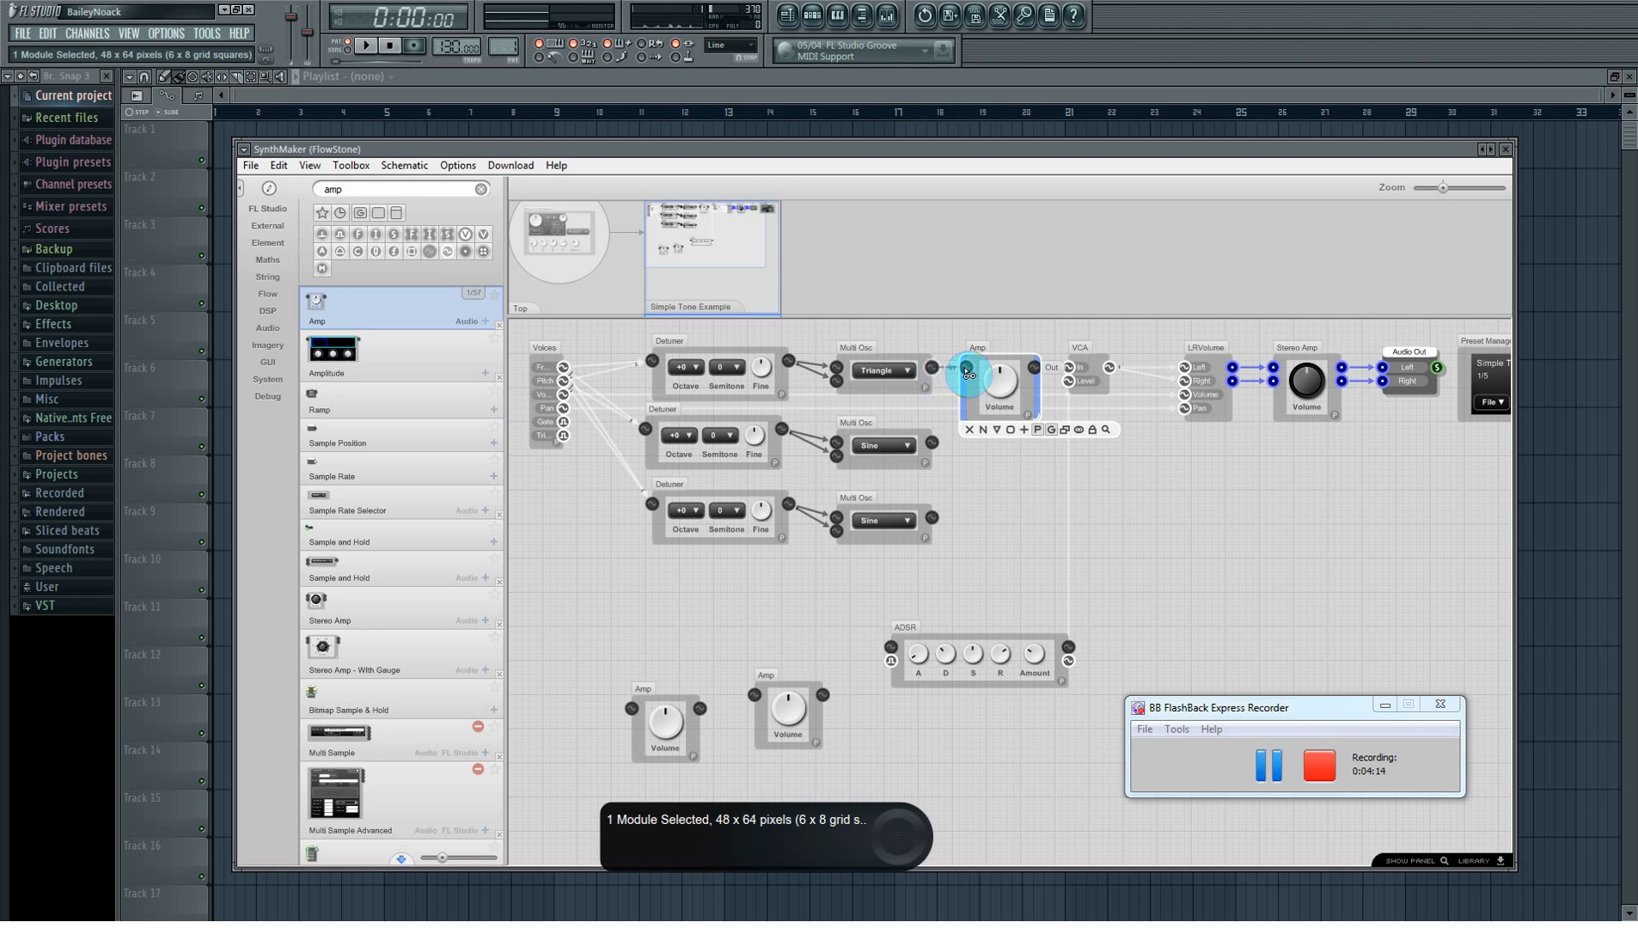
pyautogui.click(1034, 370)
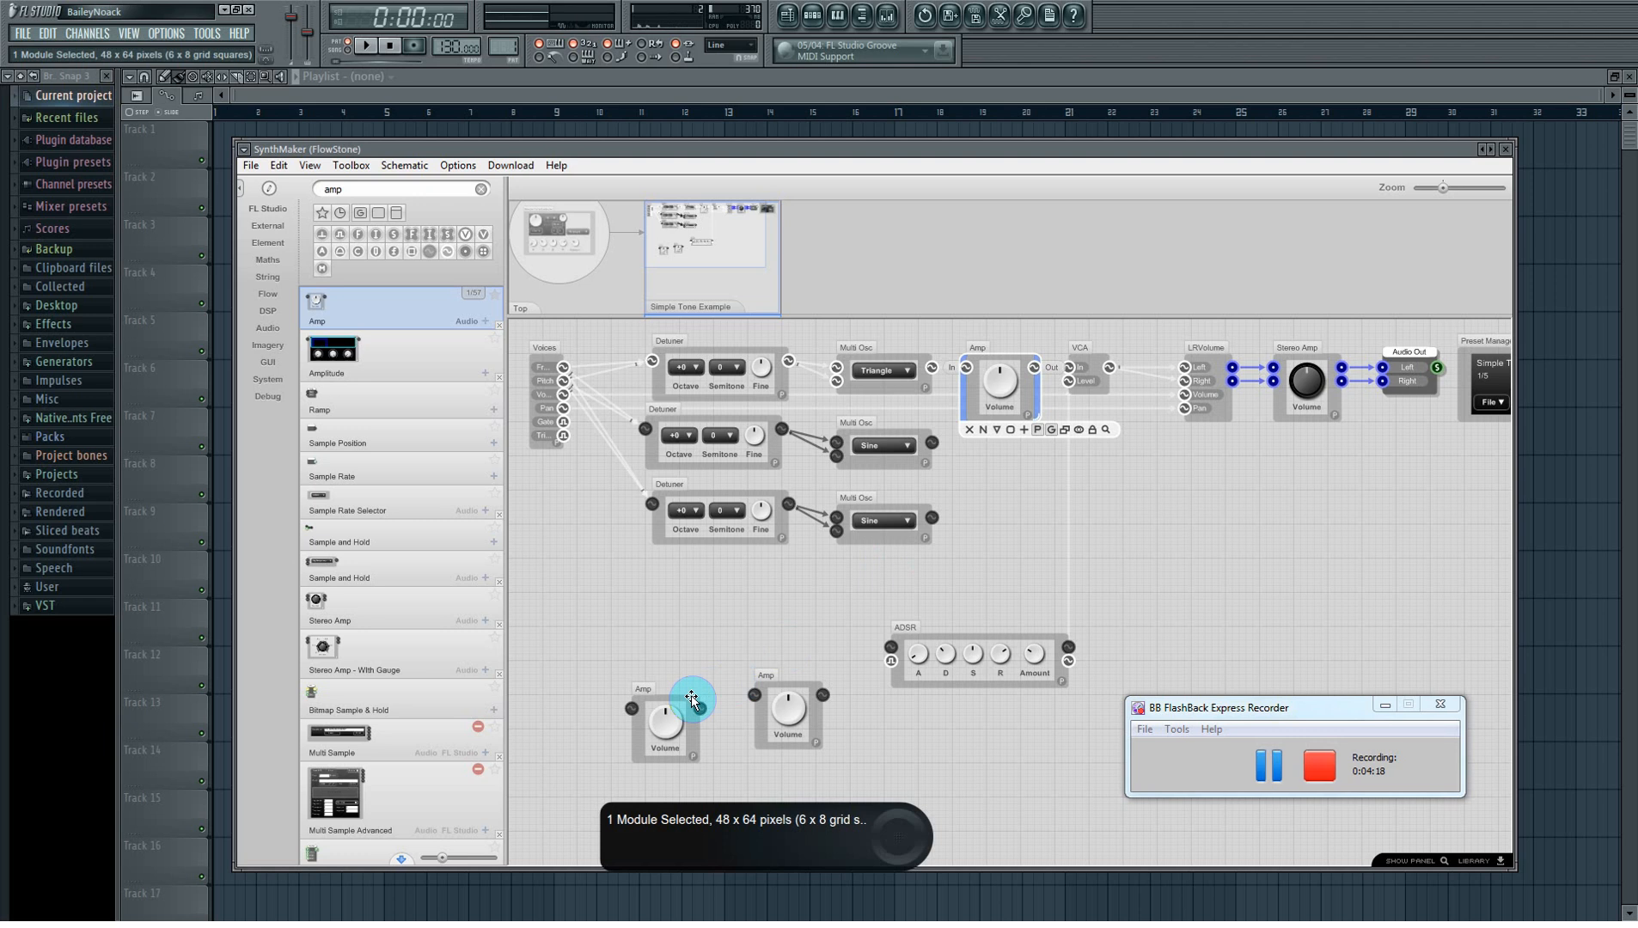
# Step: Wire the other two Amps between the Sine Multi Oscs and the VCA input, and shift the ADSR slightly down to clear them
pyautogui.moveTo(690, 698); pyautogui.dragTo(1033, 428)
pyautogui.click(929, 448)
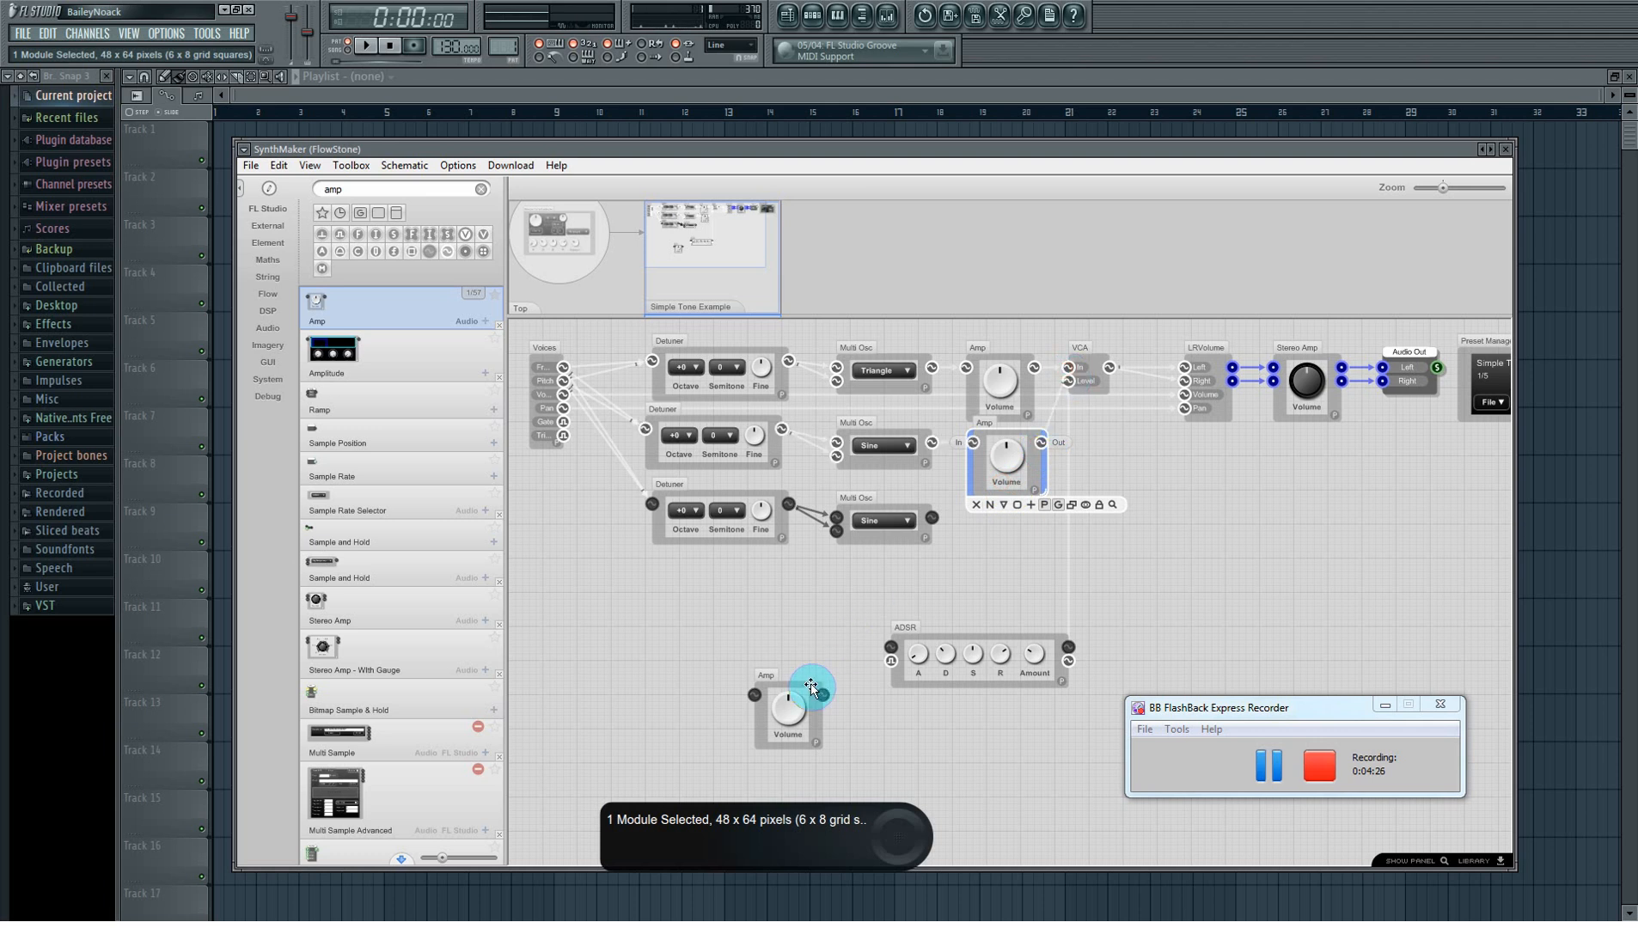
pyautogui.moveTo(812, 685); pyautogui.dragTo(1070, 367)
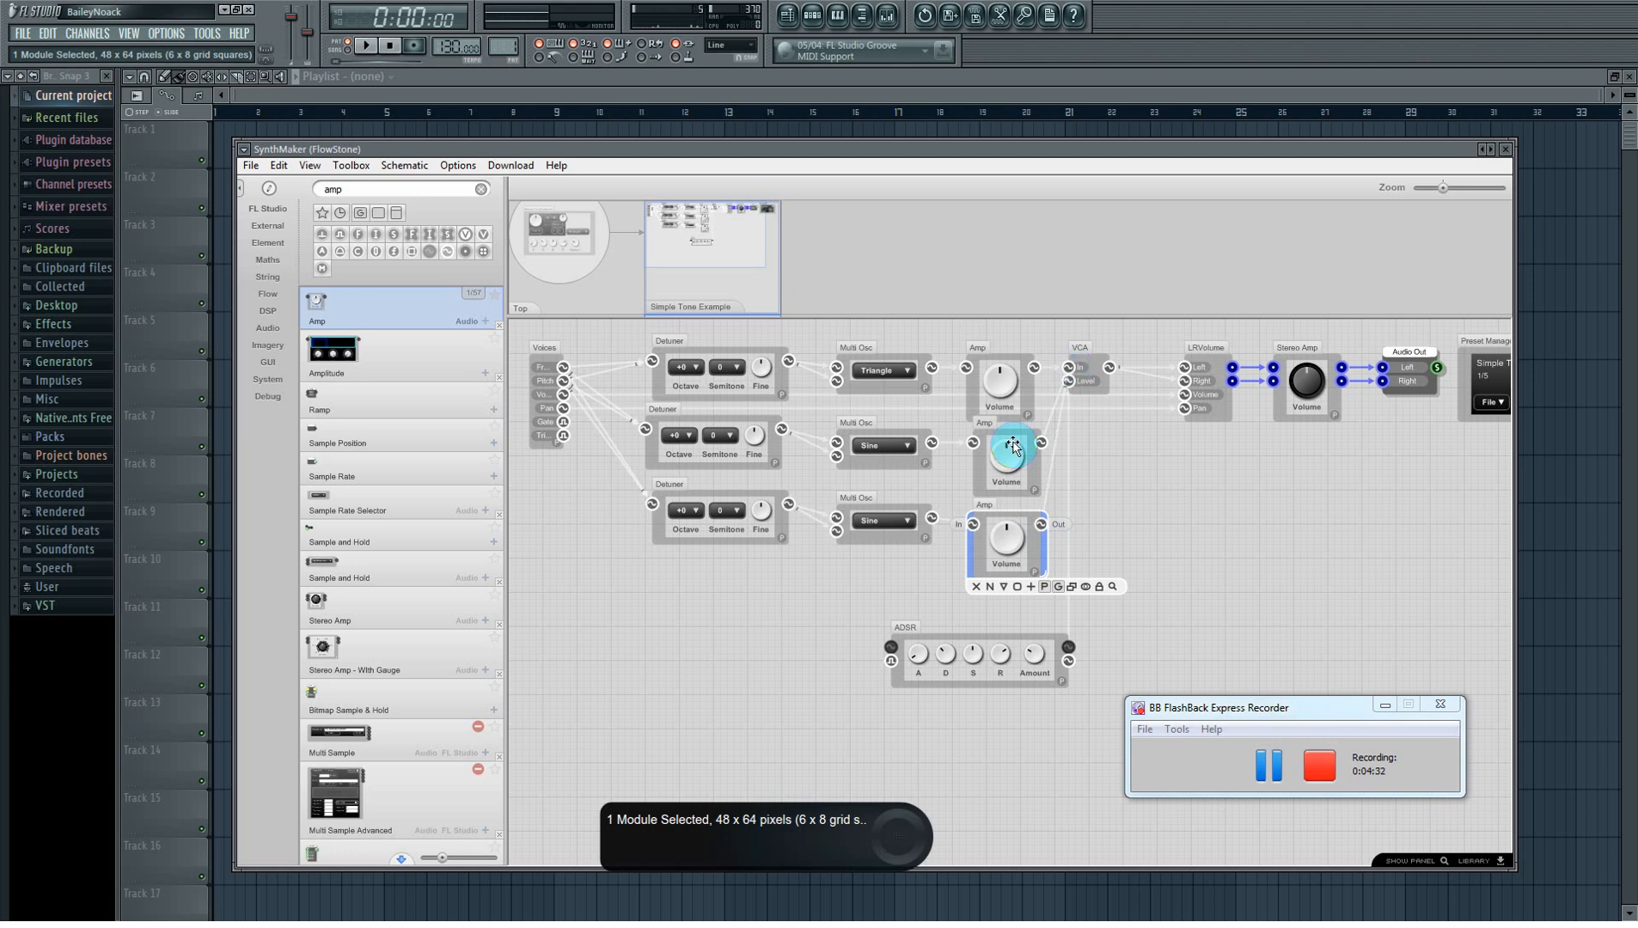
pyautogui.moveTo(992, 641); pyautogui.dragTo(1009, 651)
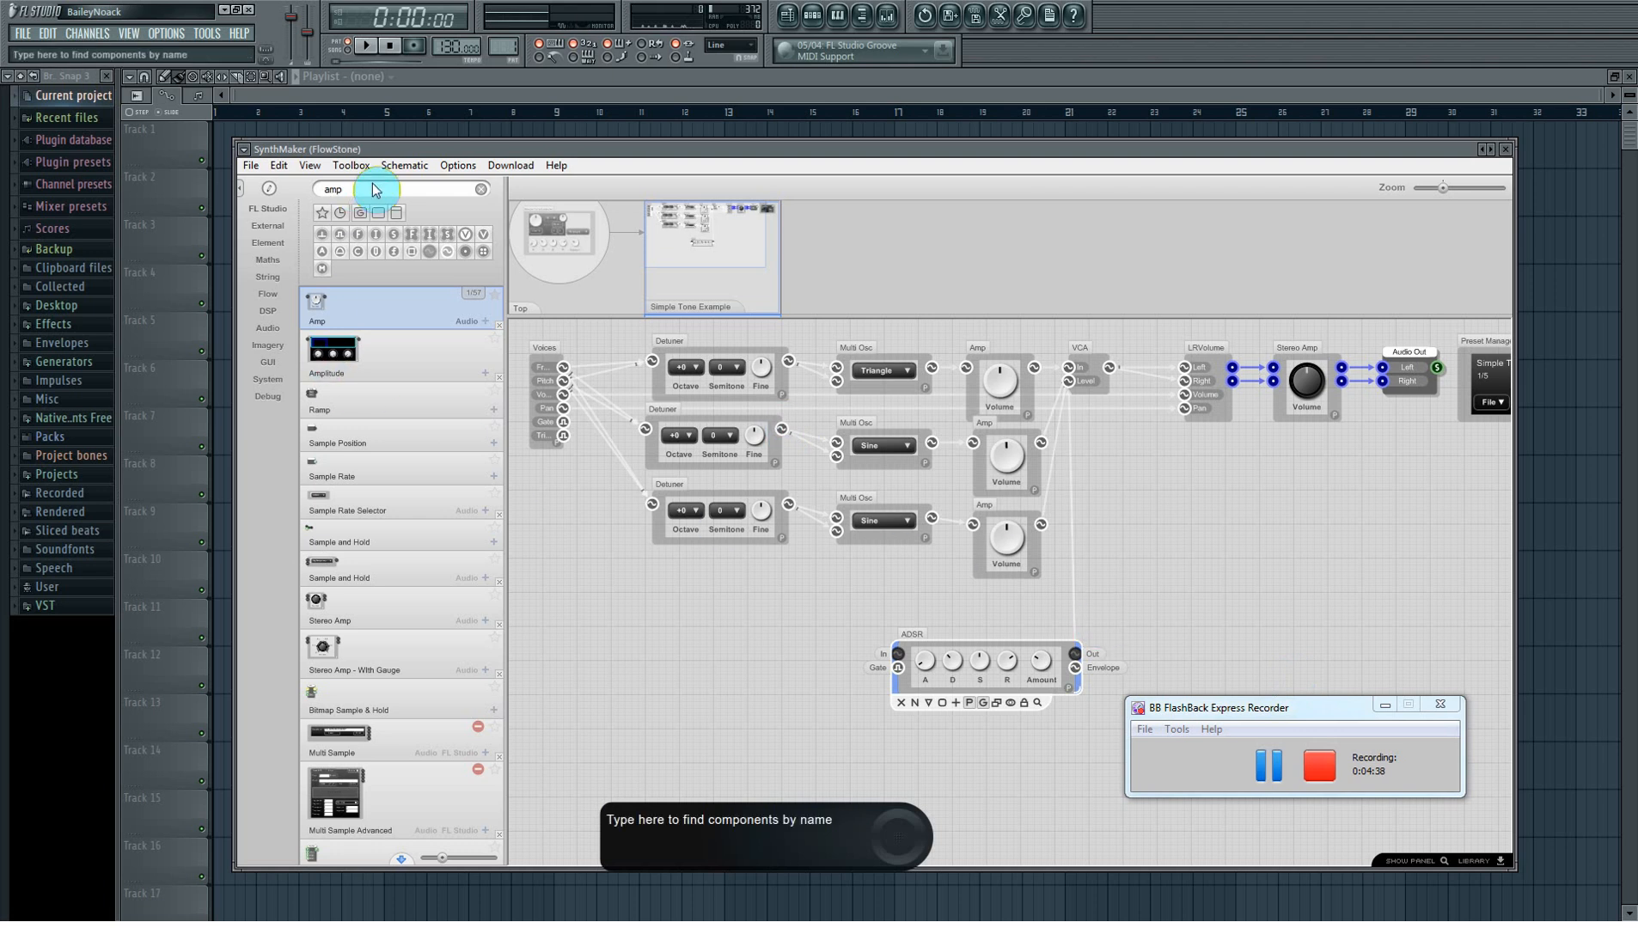
# Step: Find the Reverb component by searching for "rever" and place it in the empty area below the Stereo Amp
pyautogui.moveTo(330, 190); pyautogui.dragTo(293, 188)
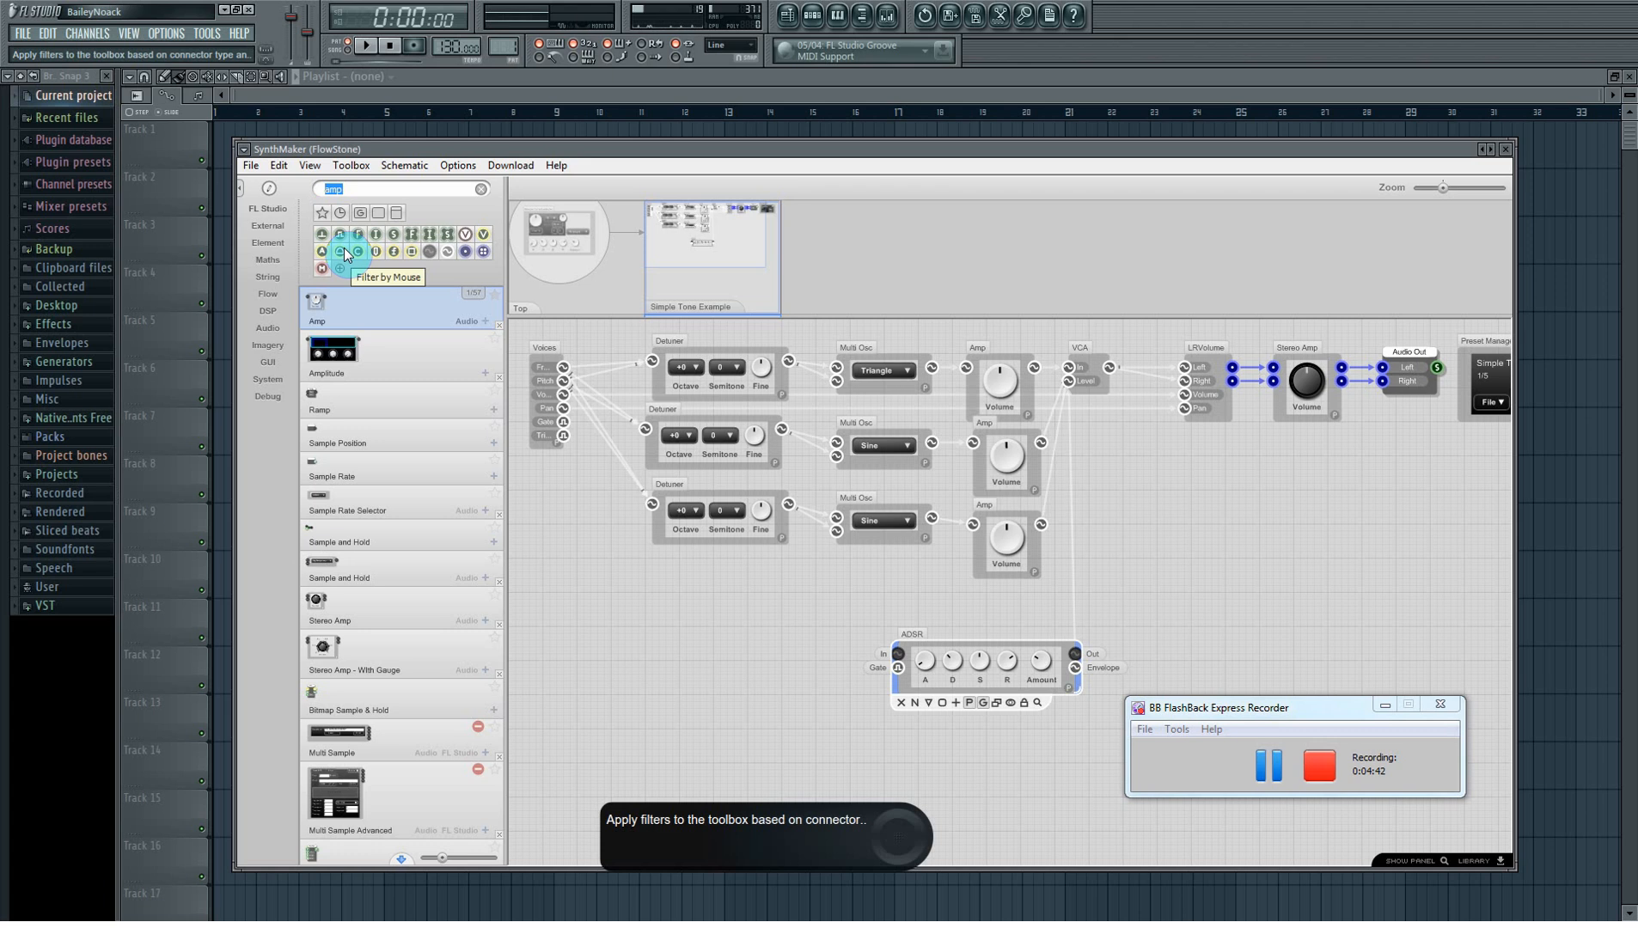
pyautogui.write('reve')
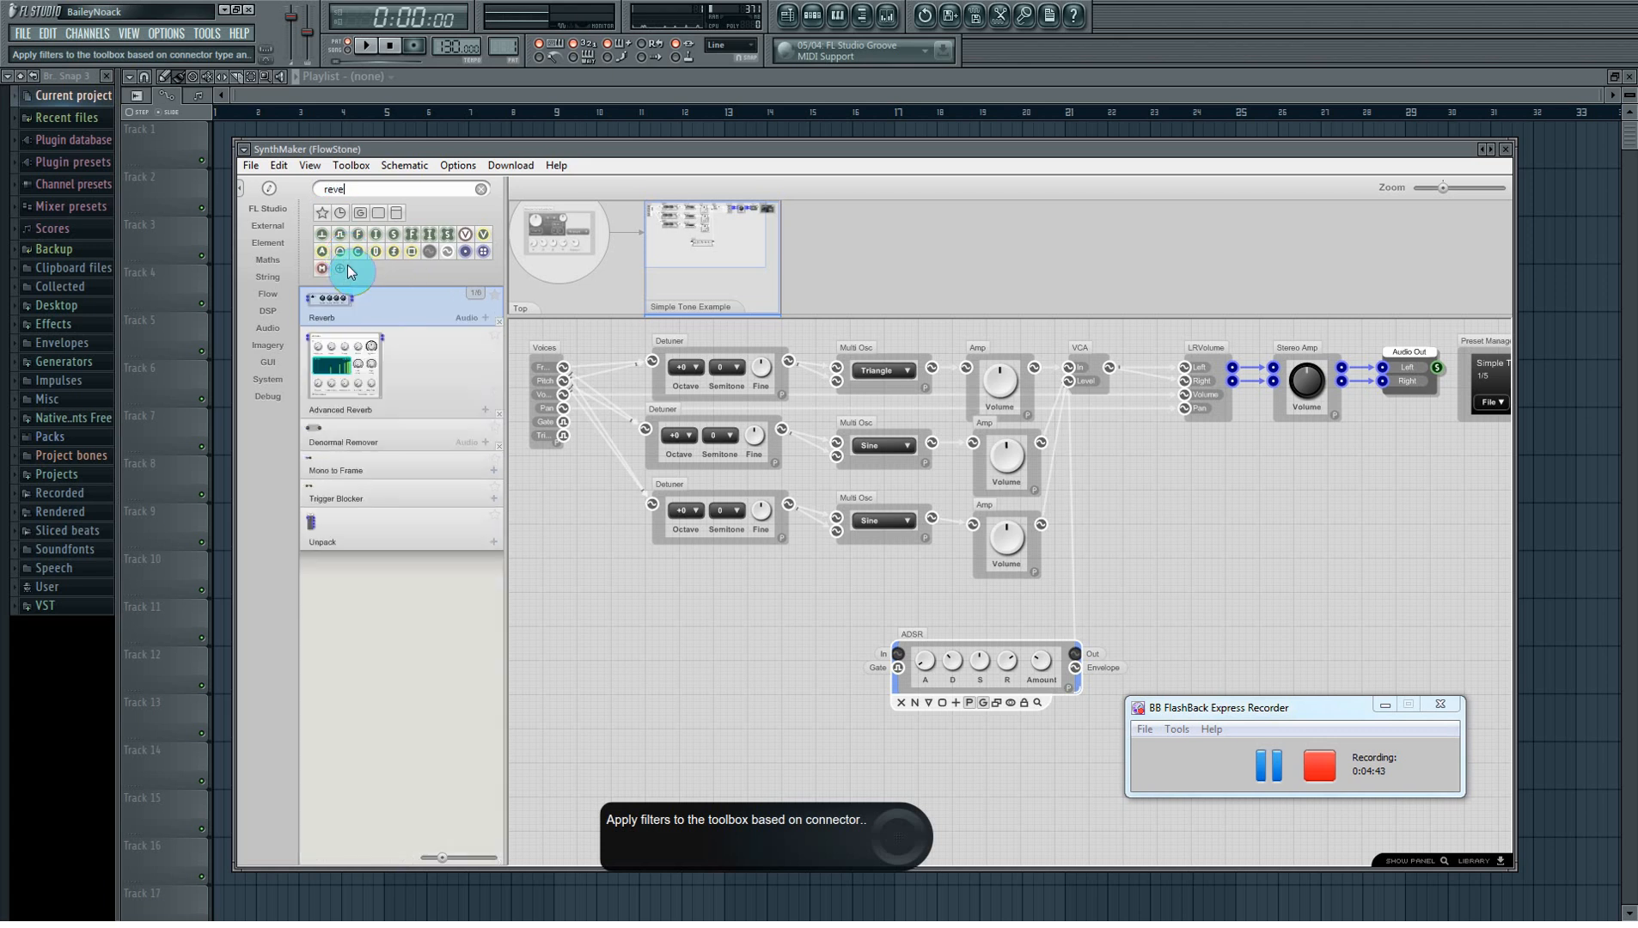
pyautogui.write('r')
pyautogui.moveTo(322, 323); pyautogui.dragTo(1296, 567)
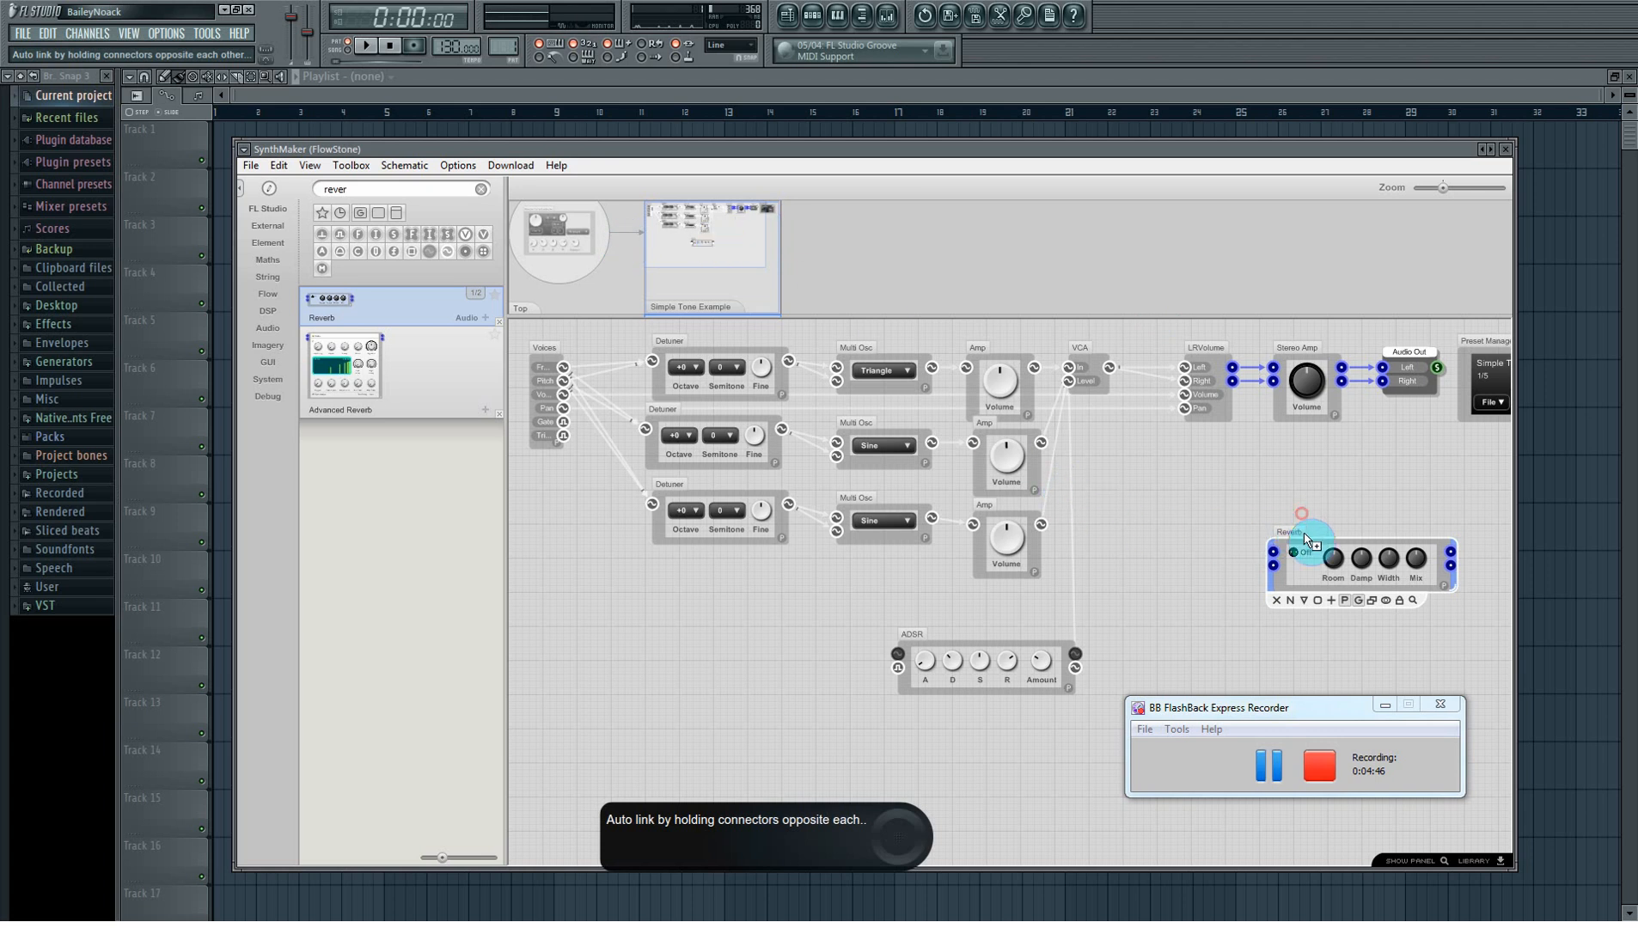
pyautogui.click(1274, 528)
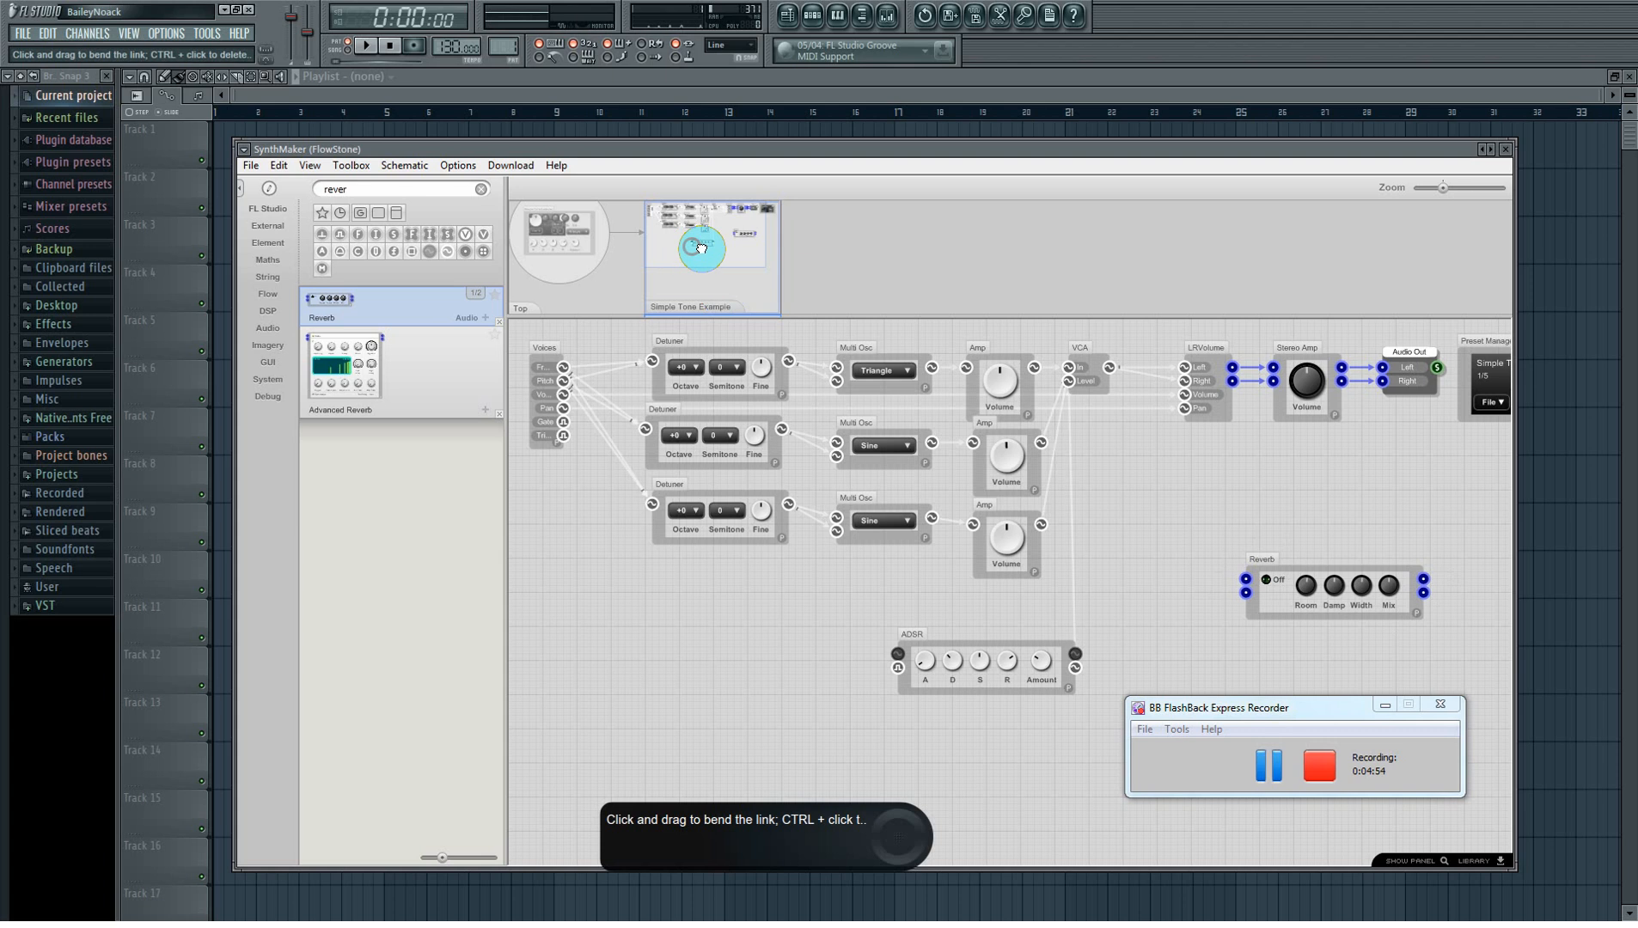
# Step: Move the Stereo Amp down and left below the LRVolume, and position the Reverb just to its right
pyautogui.moveTo(694, 248); pyautogui.dragTo(738, 253)
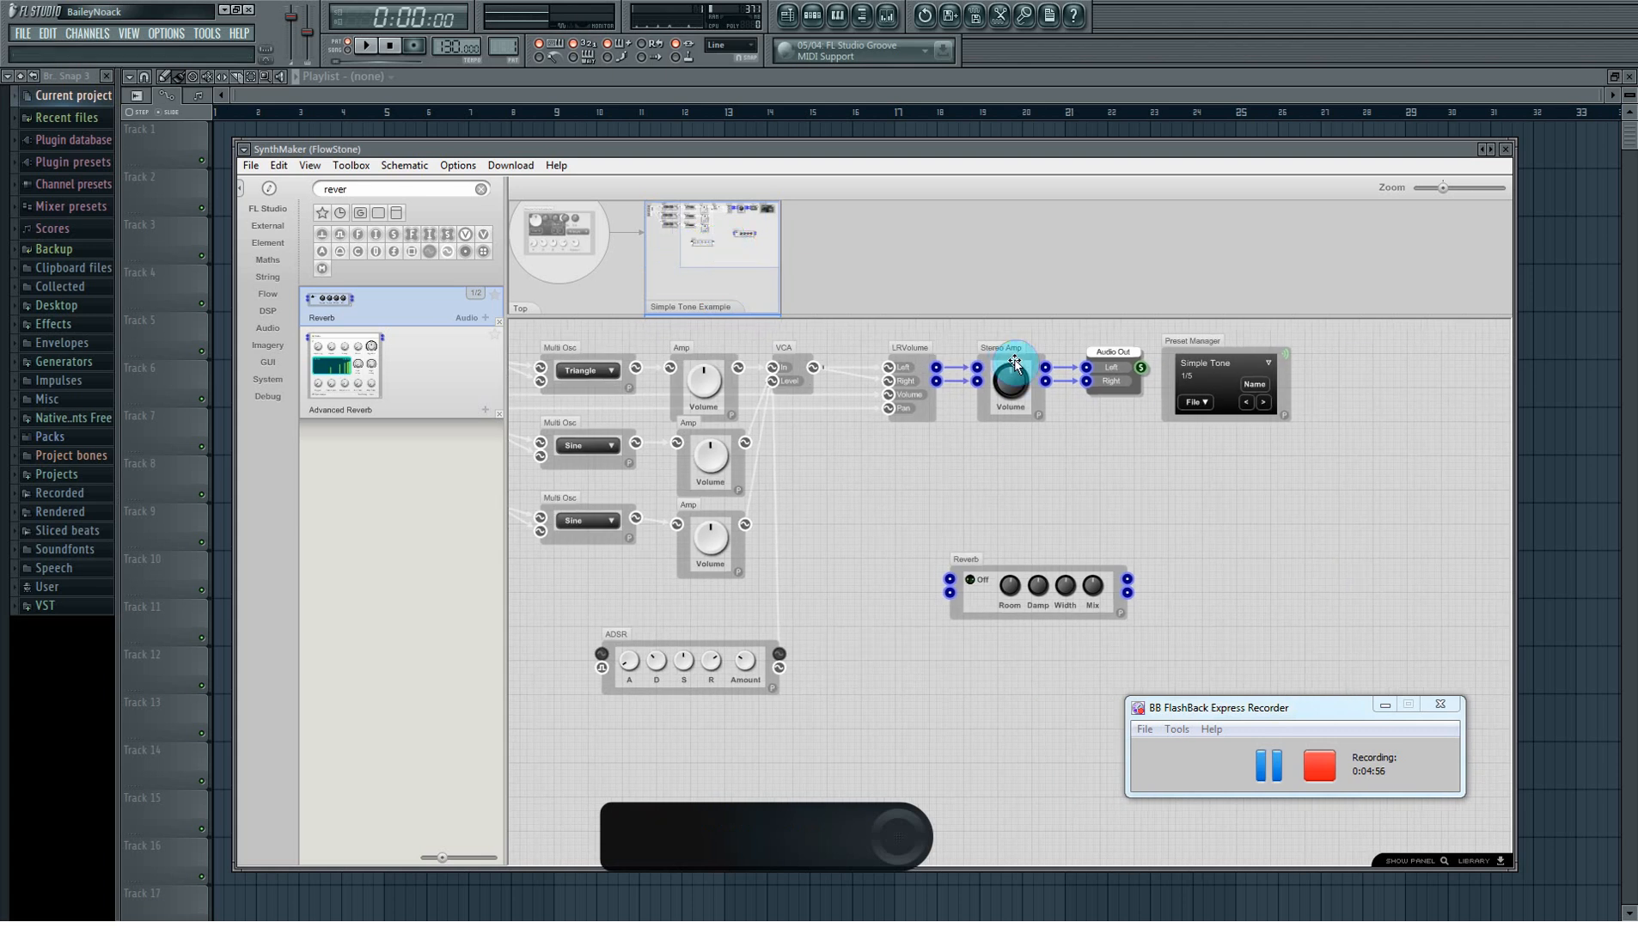
pyautogui.click(1015, 361)
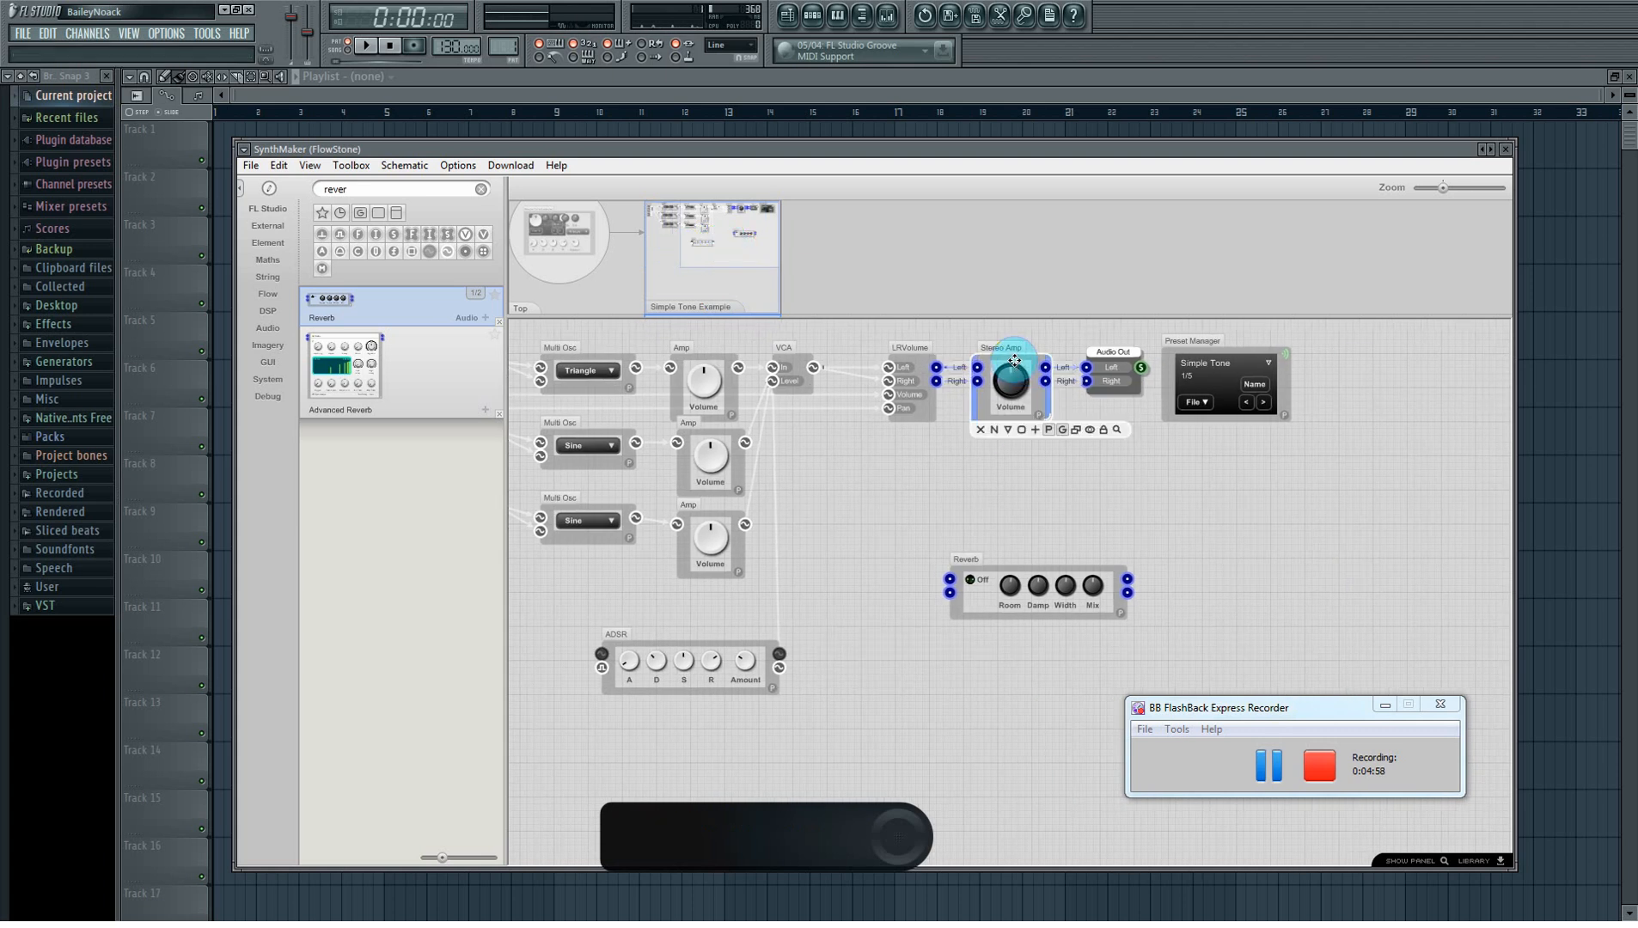
pyautogui.moveTo(1014, 369); pyautogui.dragTo(871, 511)
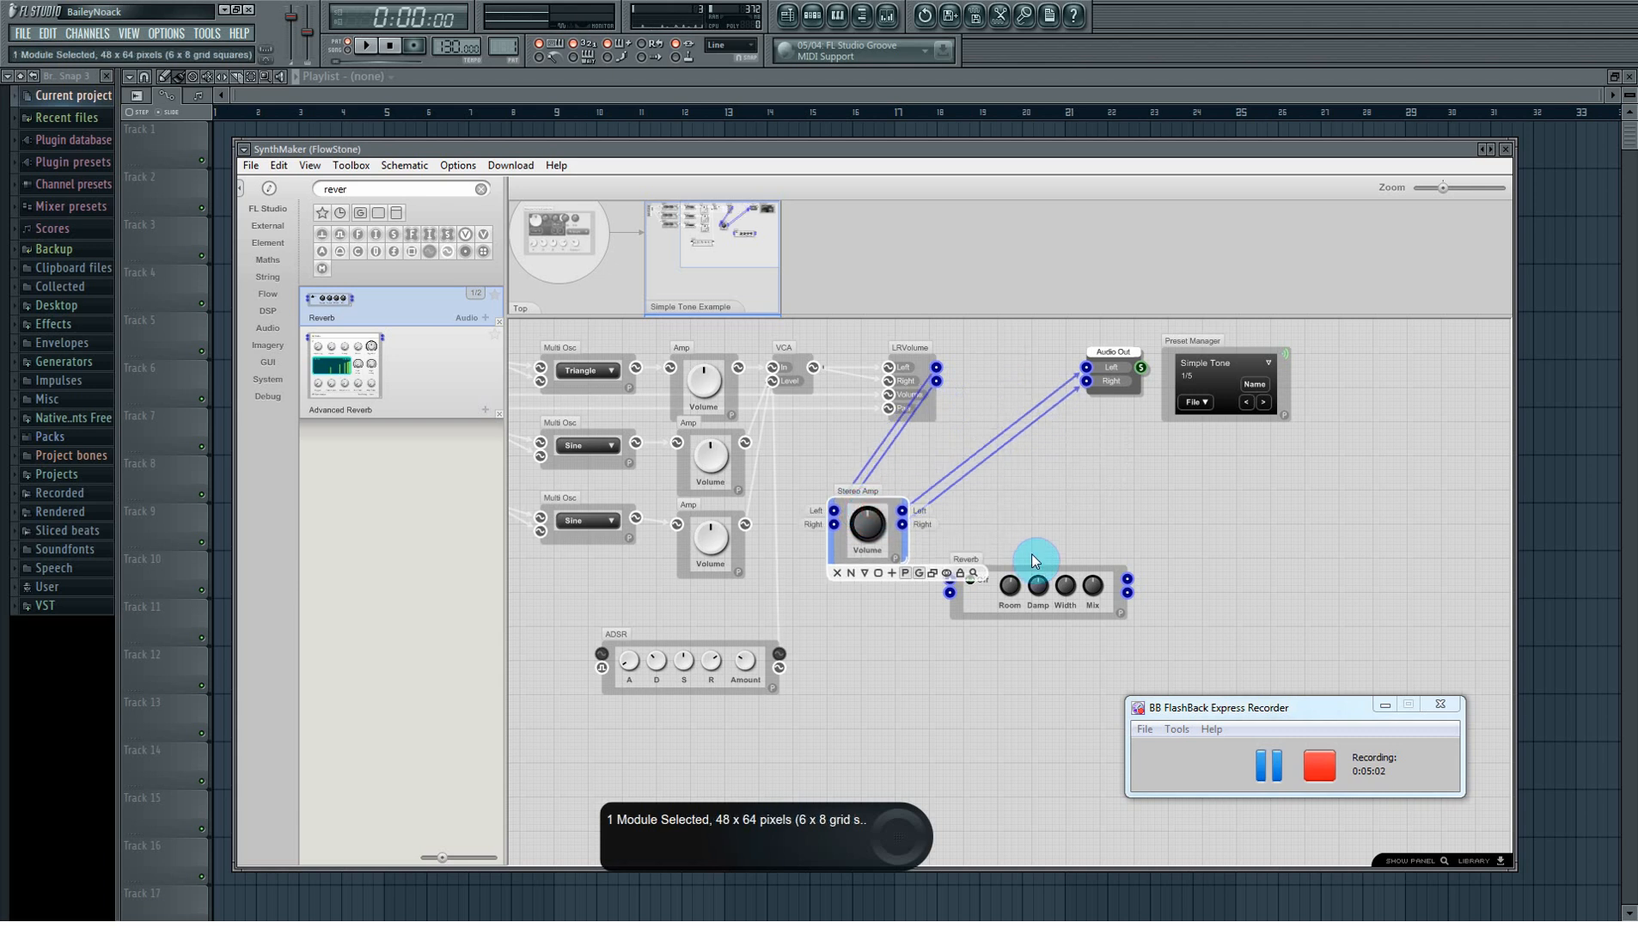
pyautogui.moveTo(1036, 564); pyautogui.dragTo(1063, 501)
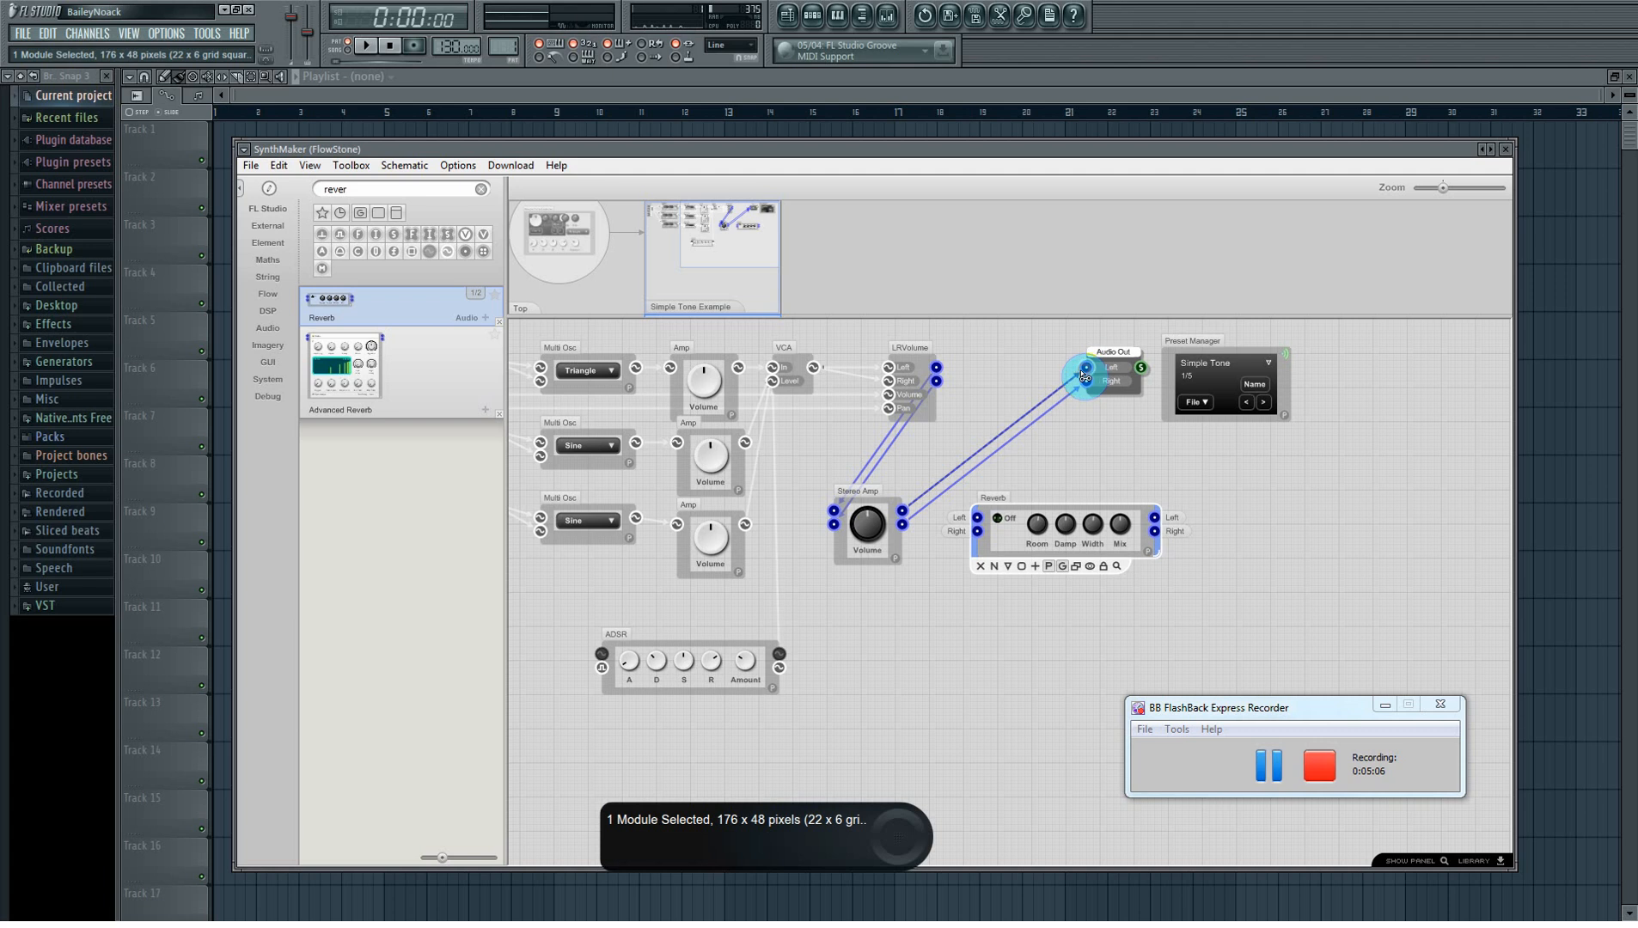
# Step: Replace the Stereo Amp's direct Audio Out links by routing its left and right channels through the Reverb to Audio Out
pyautogui.moveTo(1083, 375); pyautogui.dragTo(1013, 496)
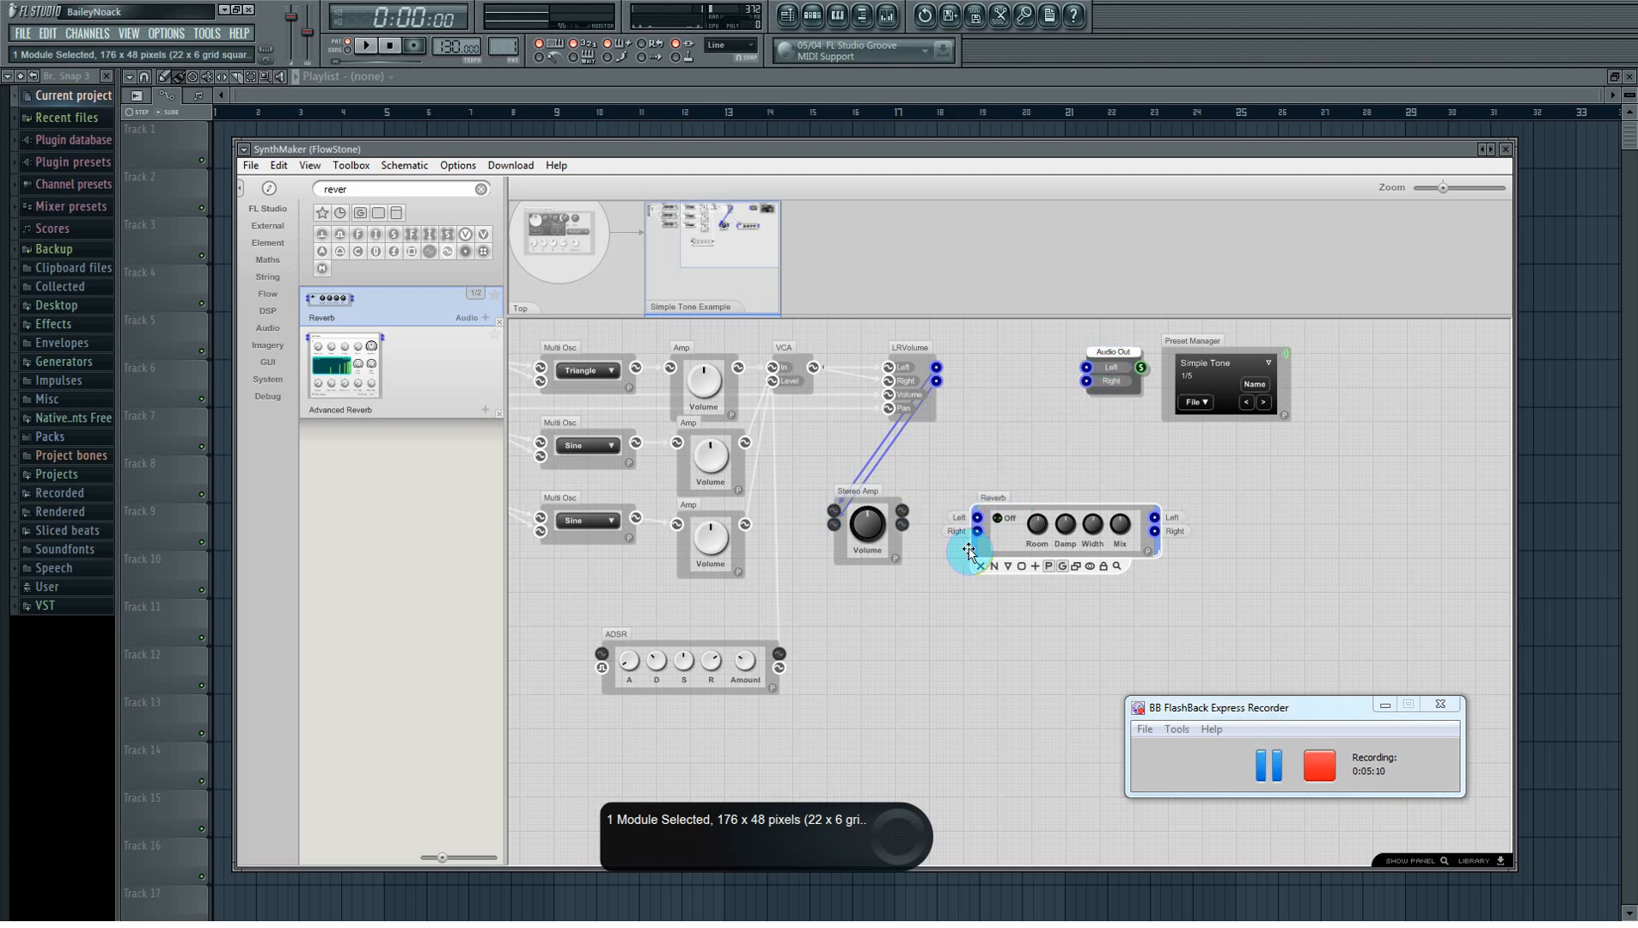
pyautogui.moveTo(921, 511); pyautogui.dragTo(978, 532)
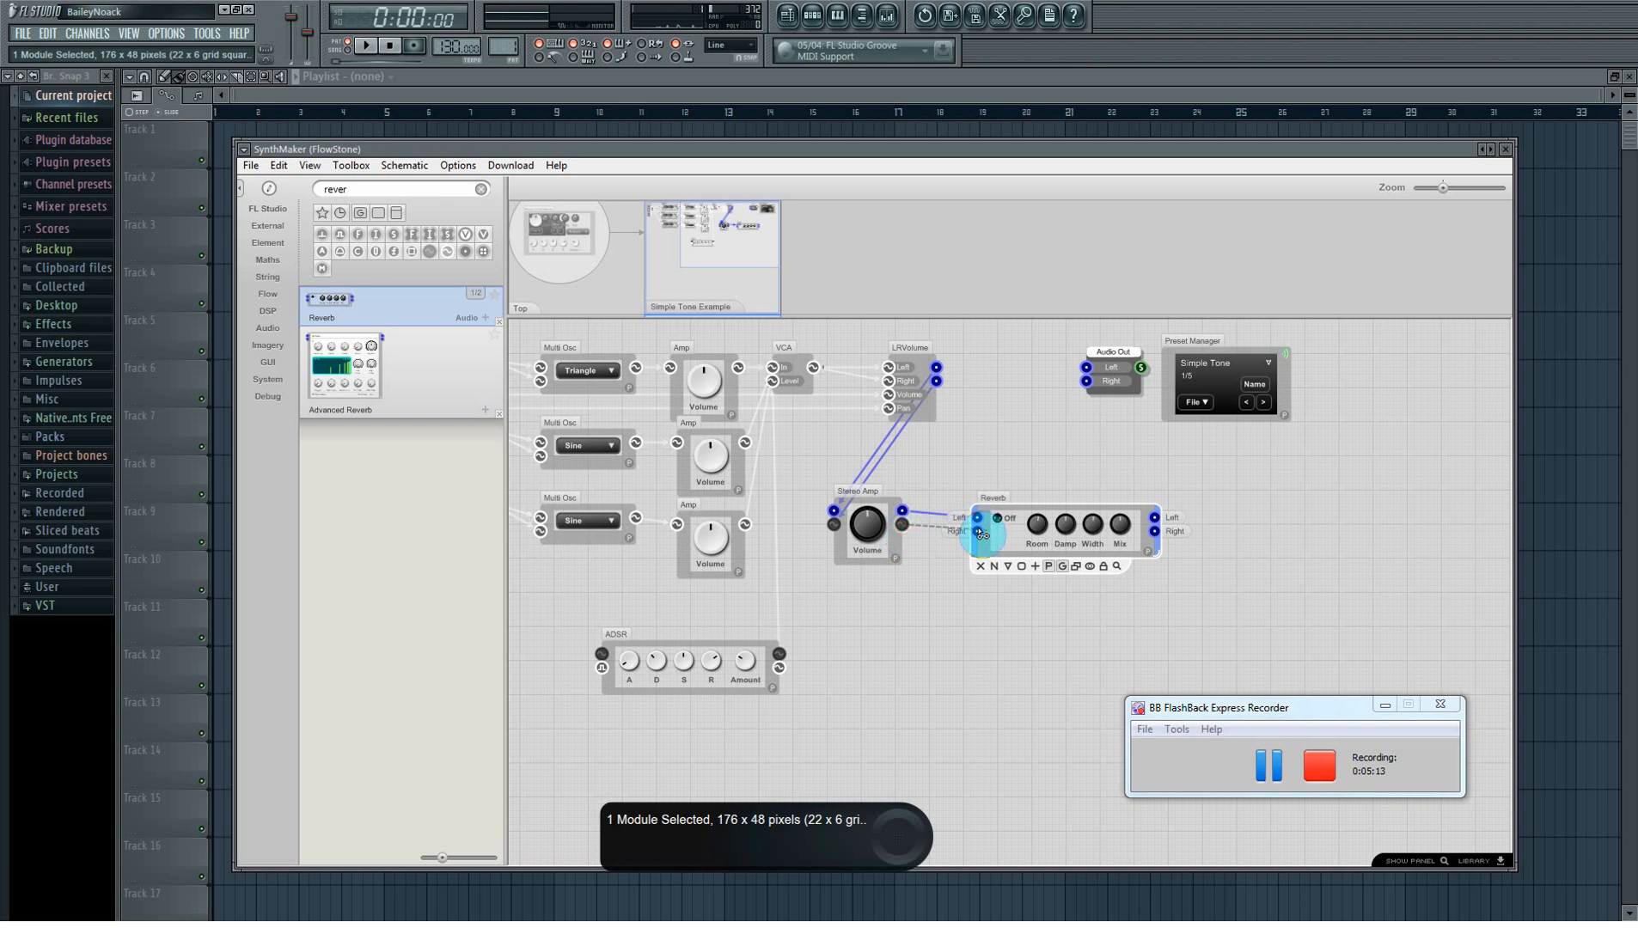
pyautogui.moveTo(1116, 506); pyautogui.dragTo(1087, 368)
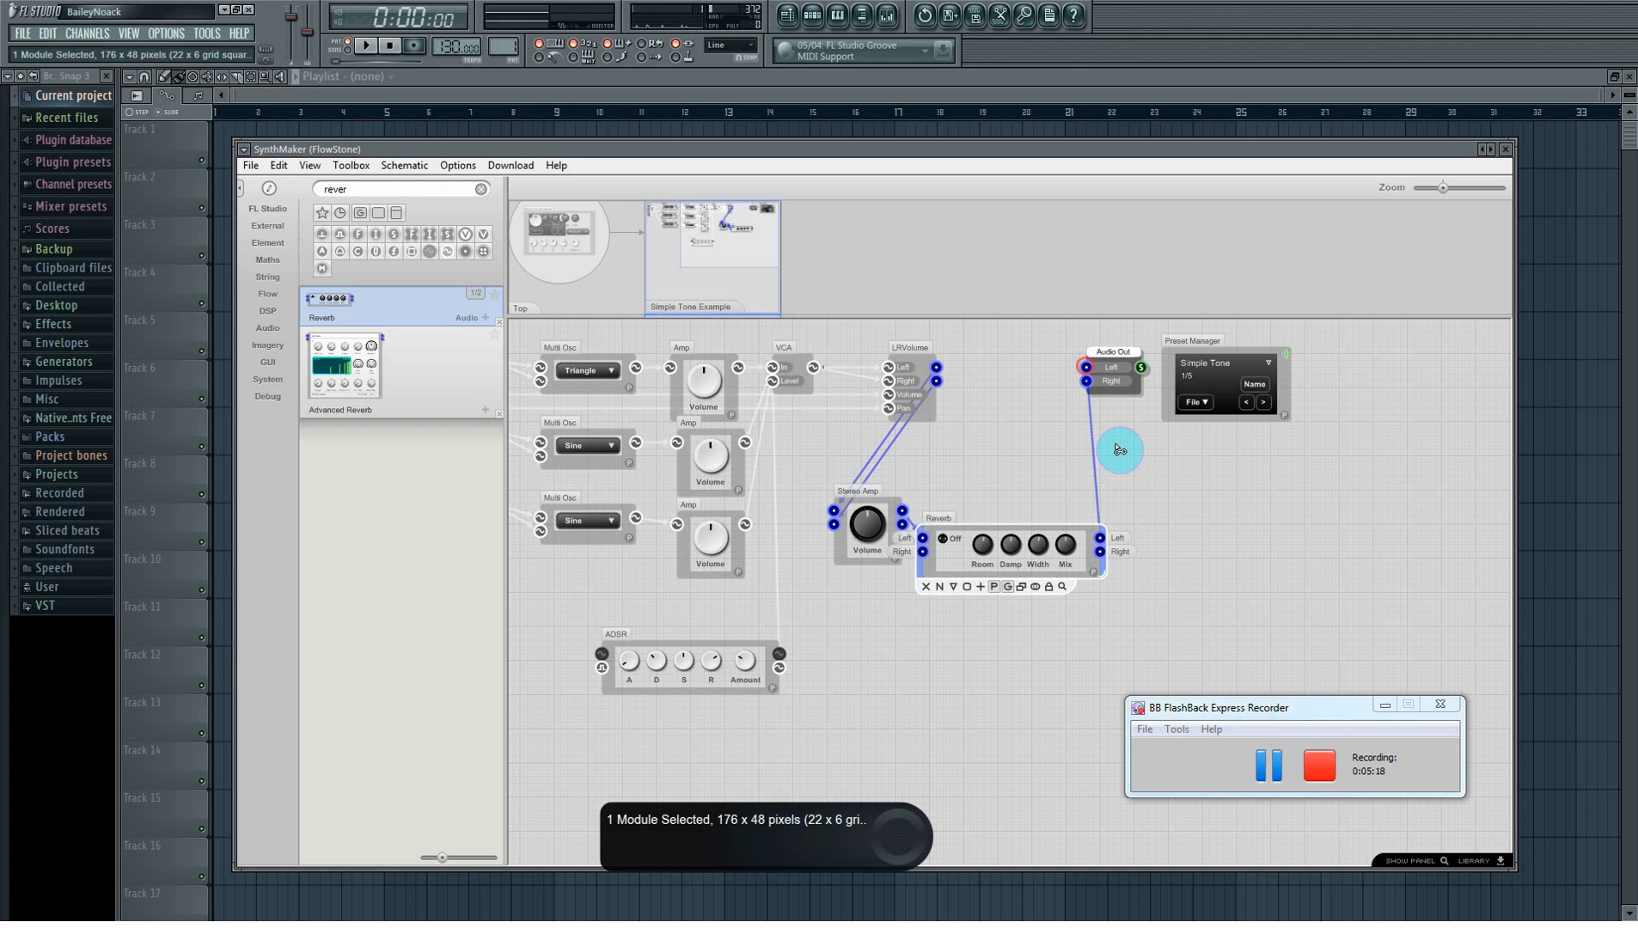
pyautogui.moveTo(1114, 547); pyautogui.dragTo(1087, 381)
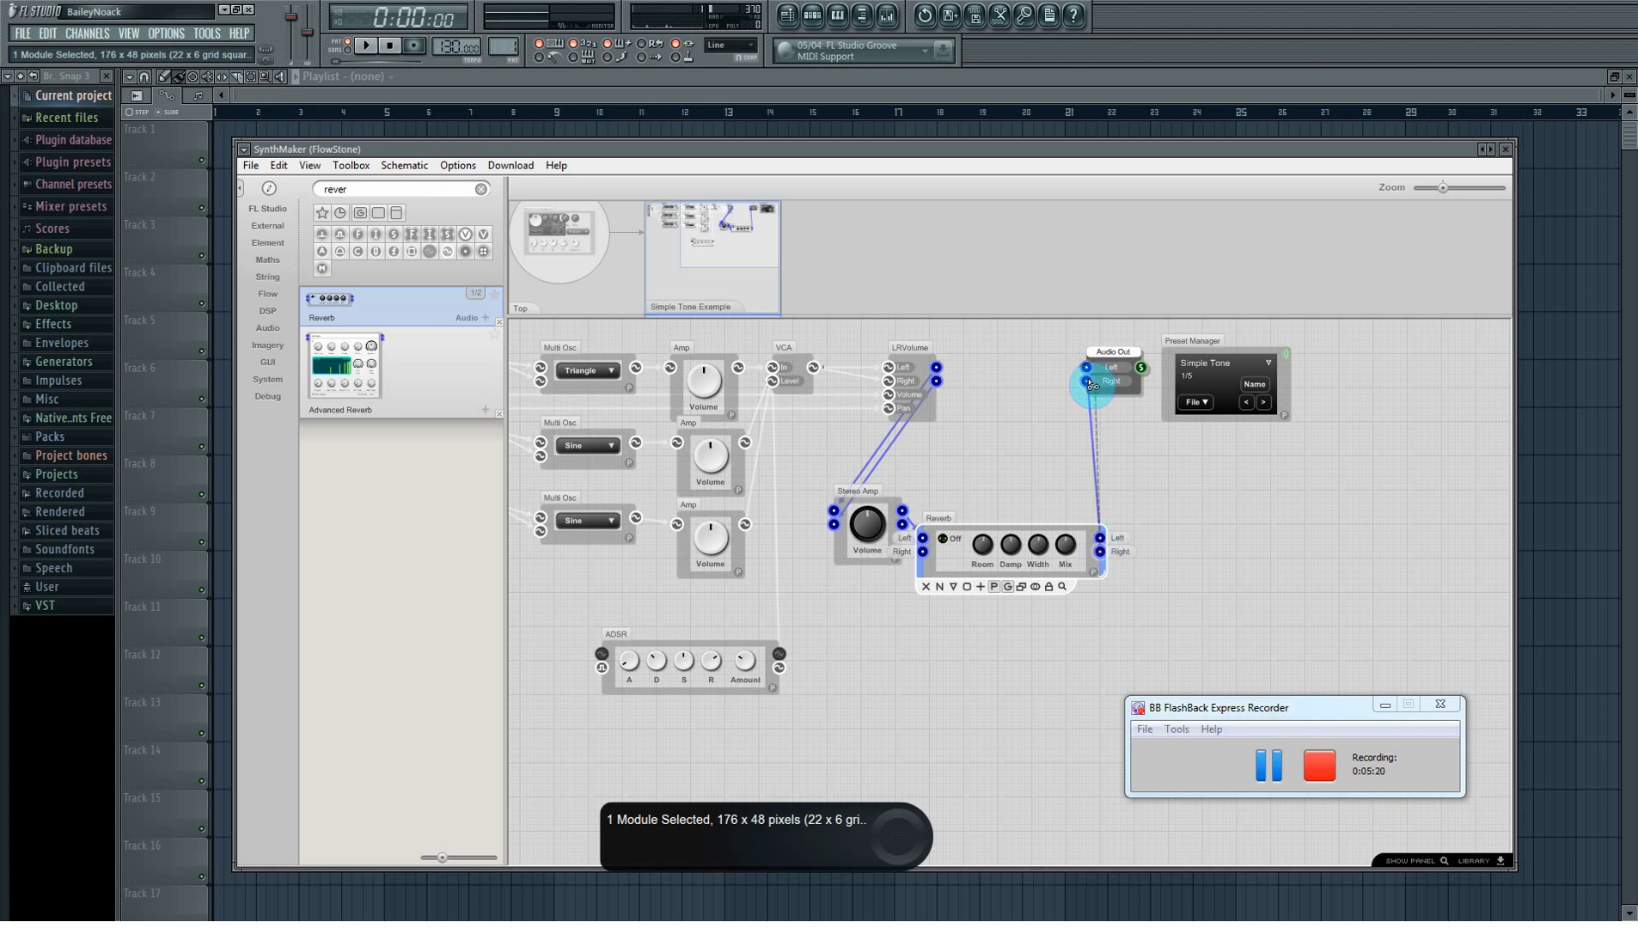
pyautogui.moveTo(1047, 530); pyautogui.dragTo(1083, 522)
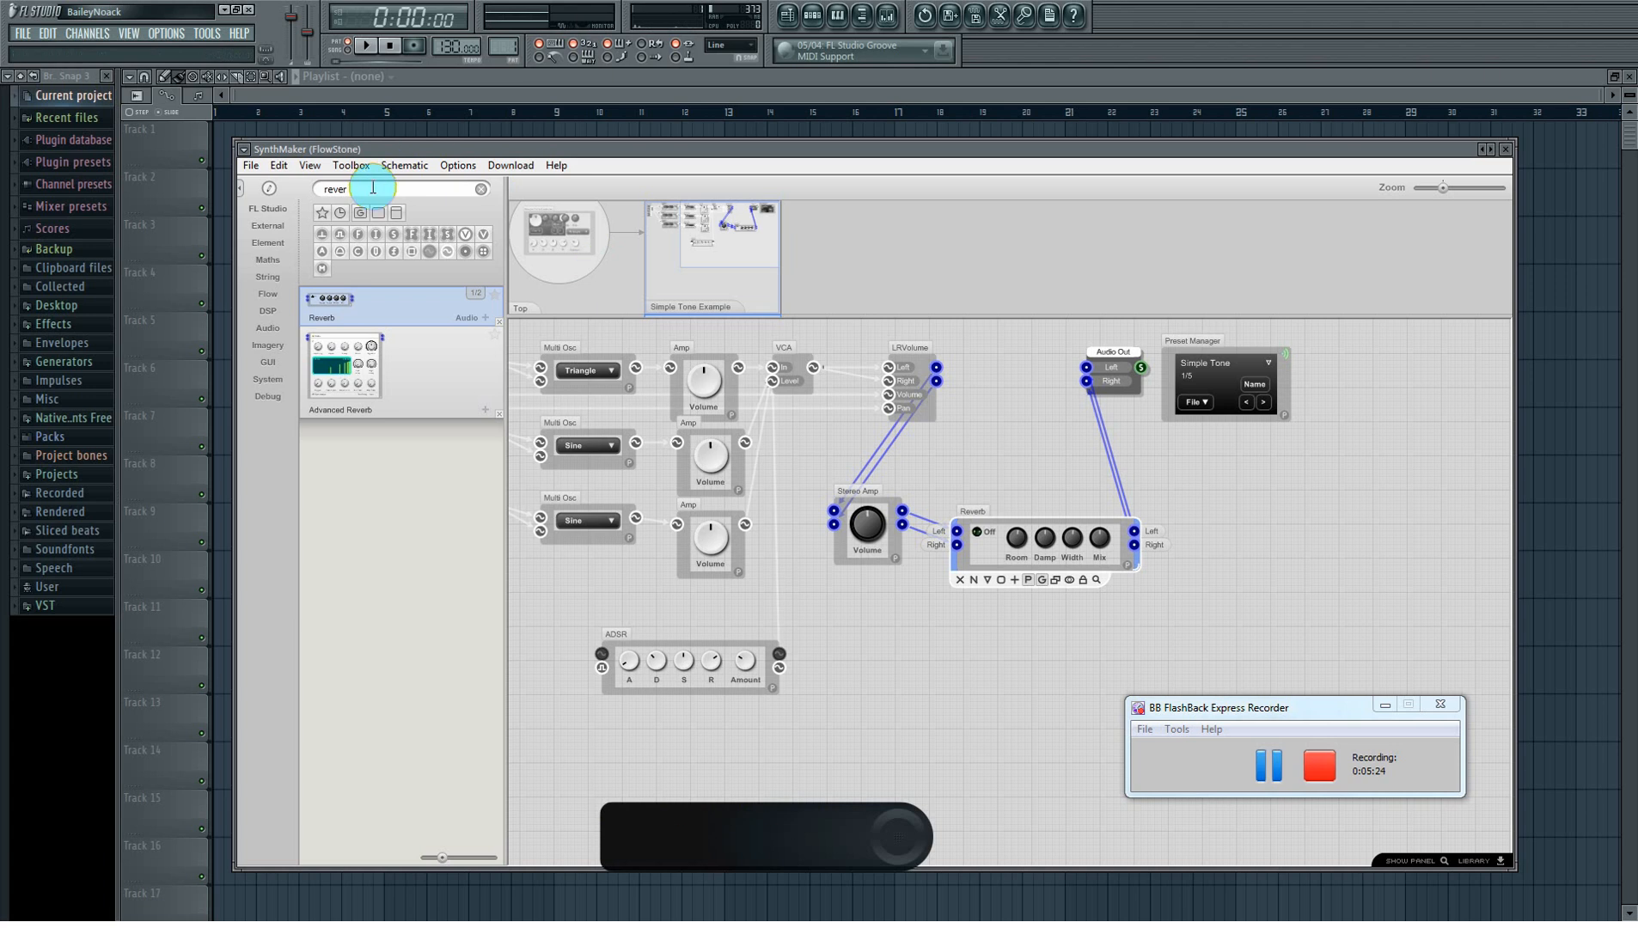
# Step: Find the Stereo Chorus component by searching for "ste" and place it directly beneath the Reverb
pyautogui.moveTo(392, 190); pyautogui.dragTo(313, 192)
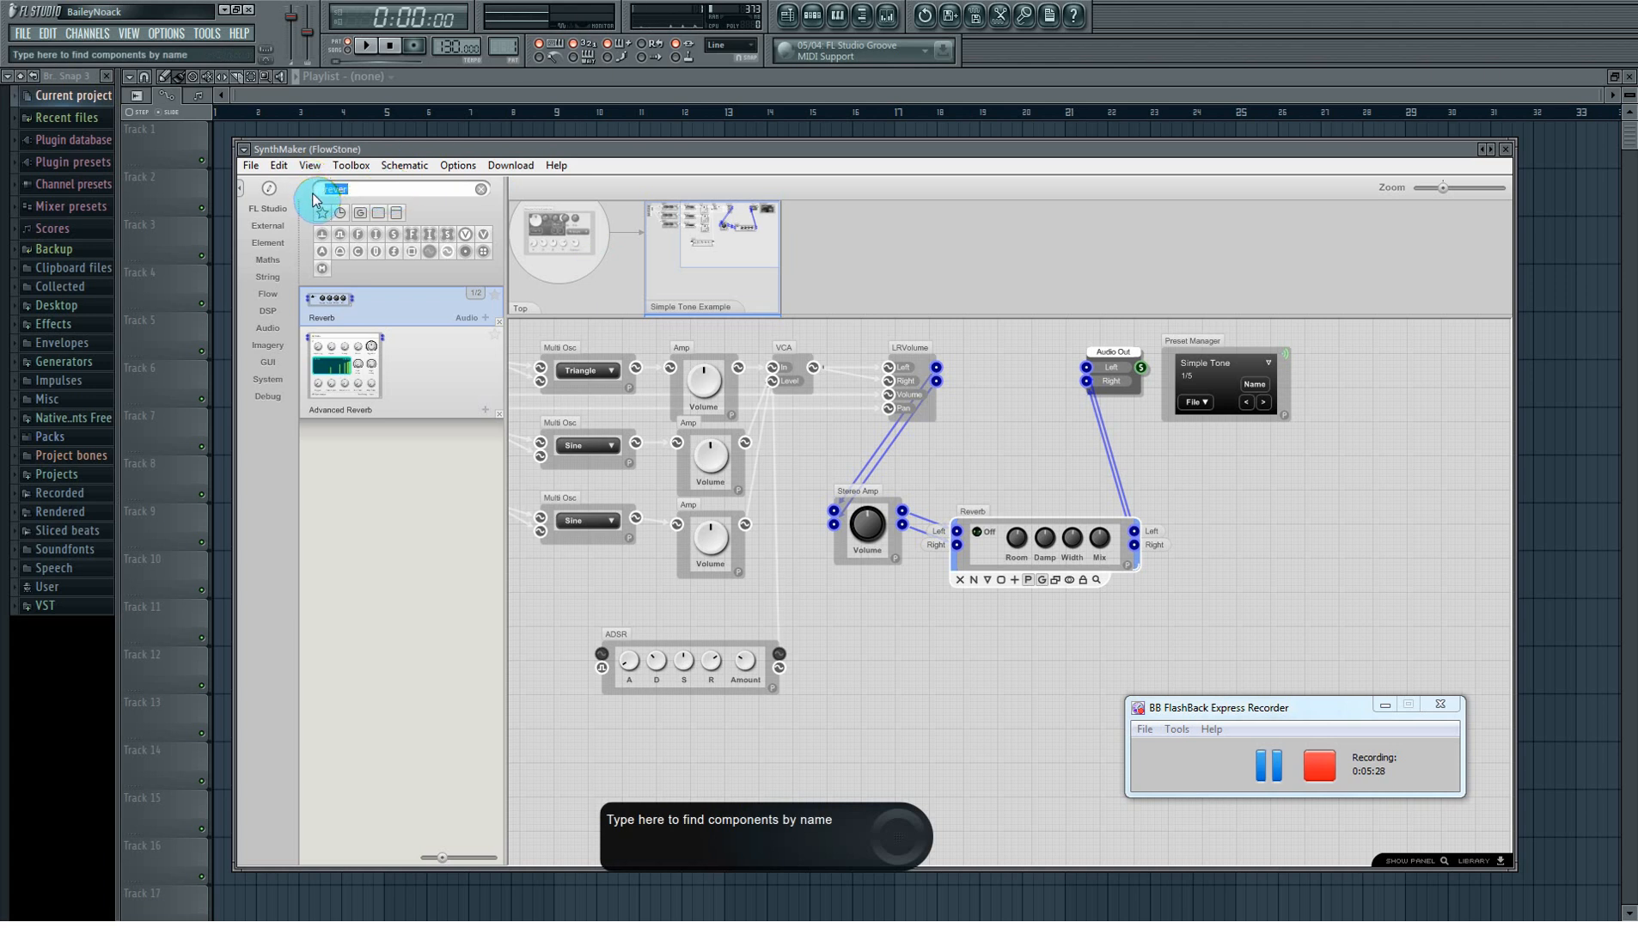
pyautogui.write('ste')
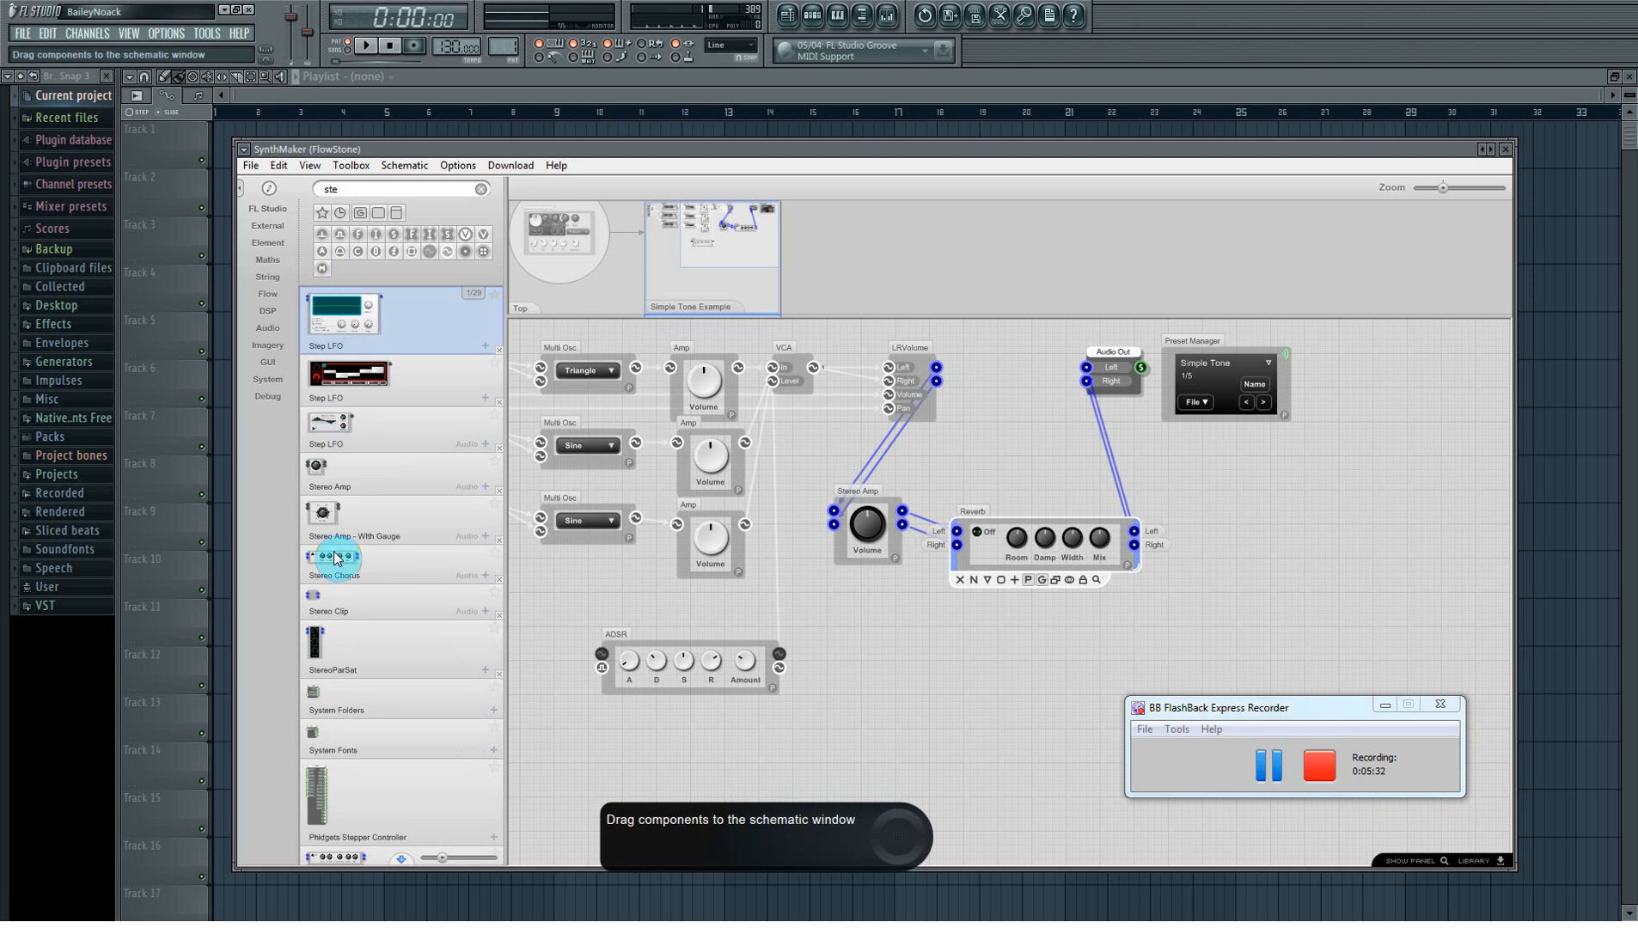
pyautogui.moveTo(335, 557); pyautogui.dragTo(1005, 655)
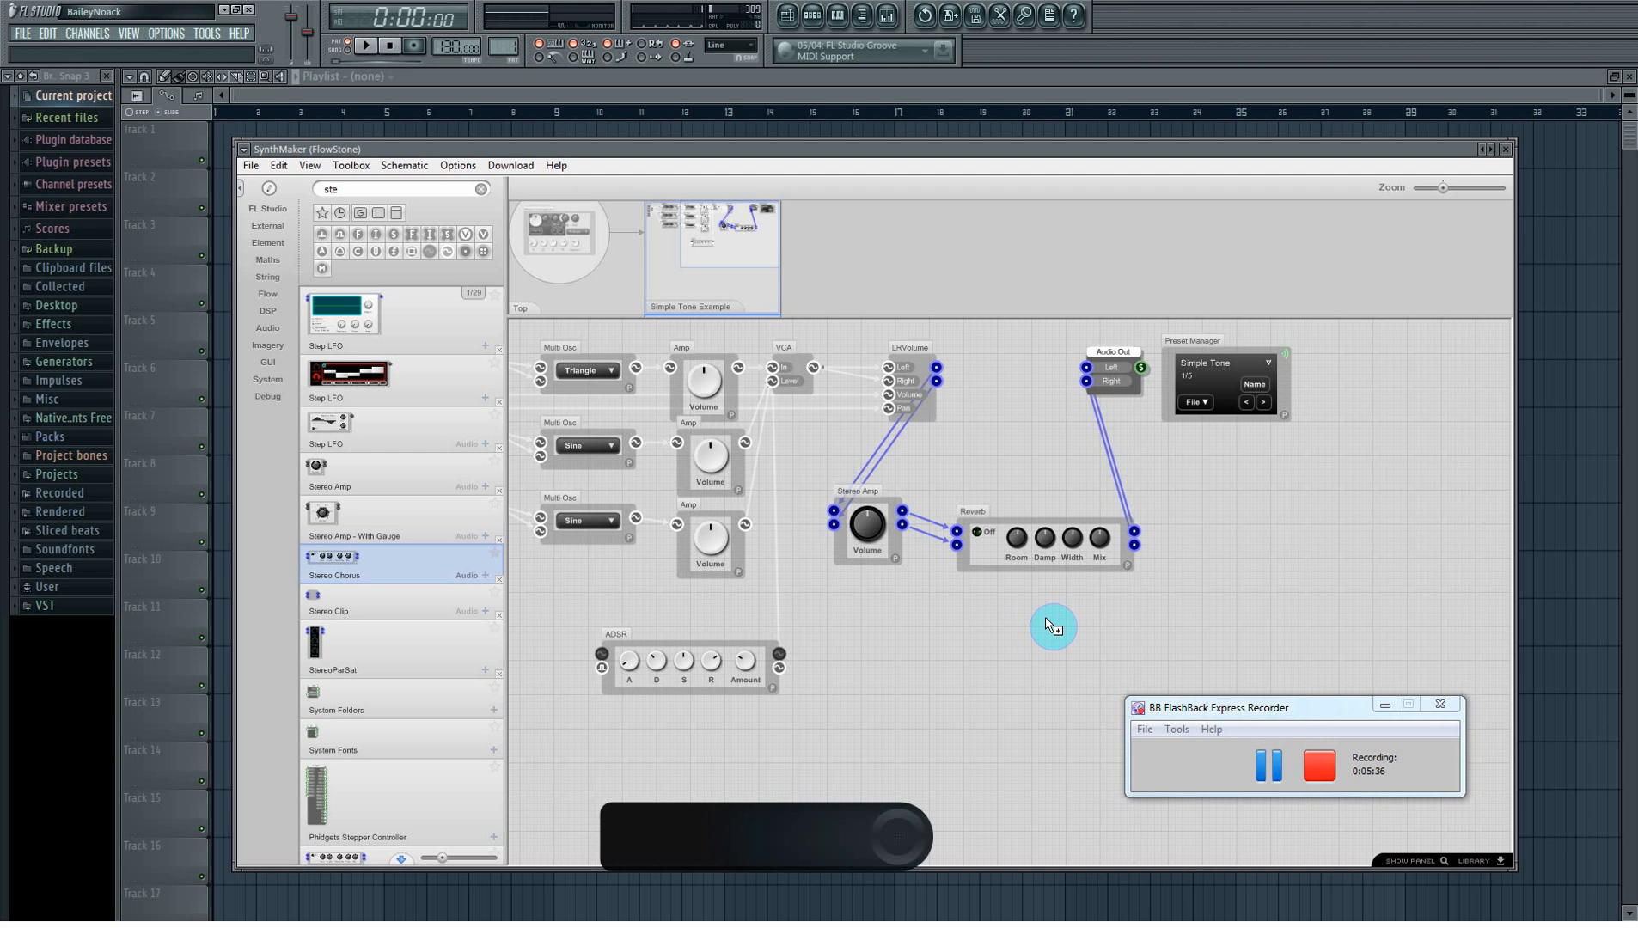
pyautogui.moveTo(1044, 627); pyautogui.dragTo(996, 614)
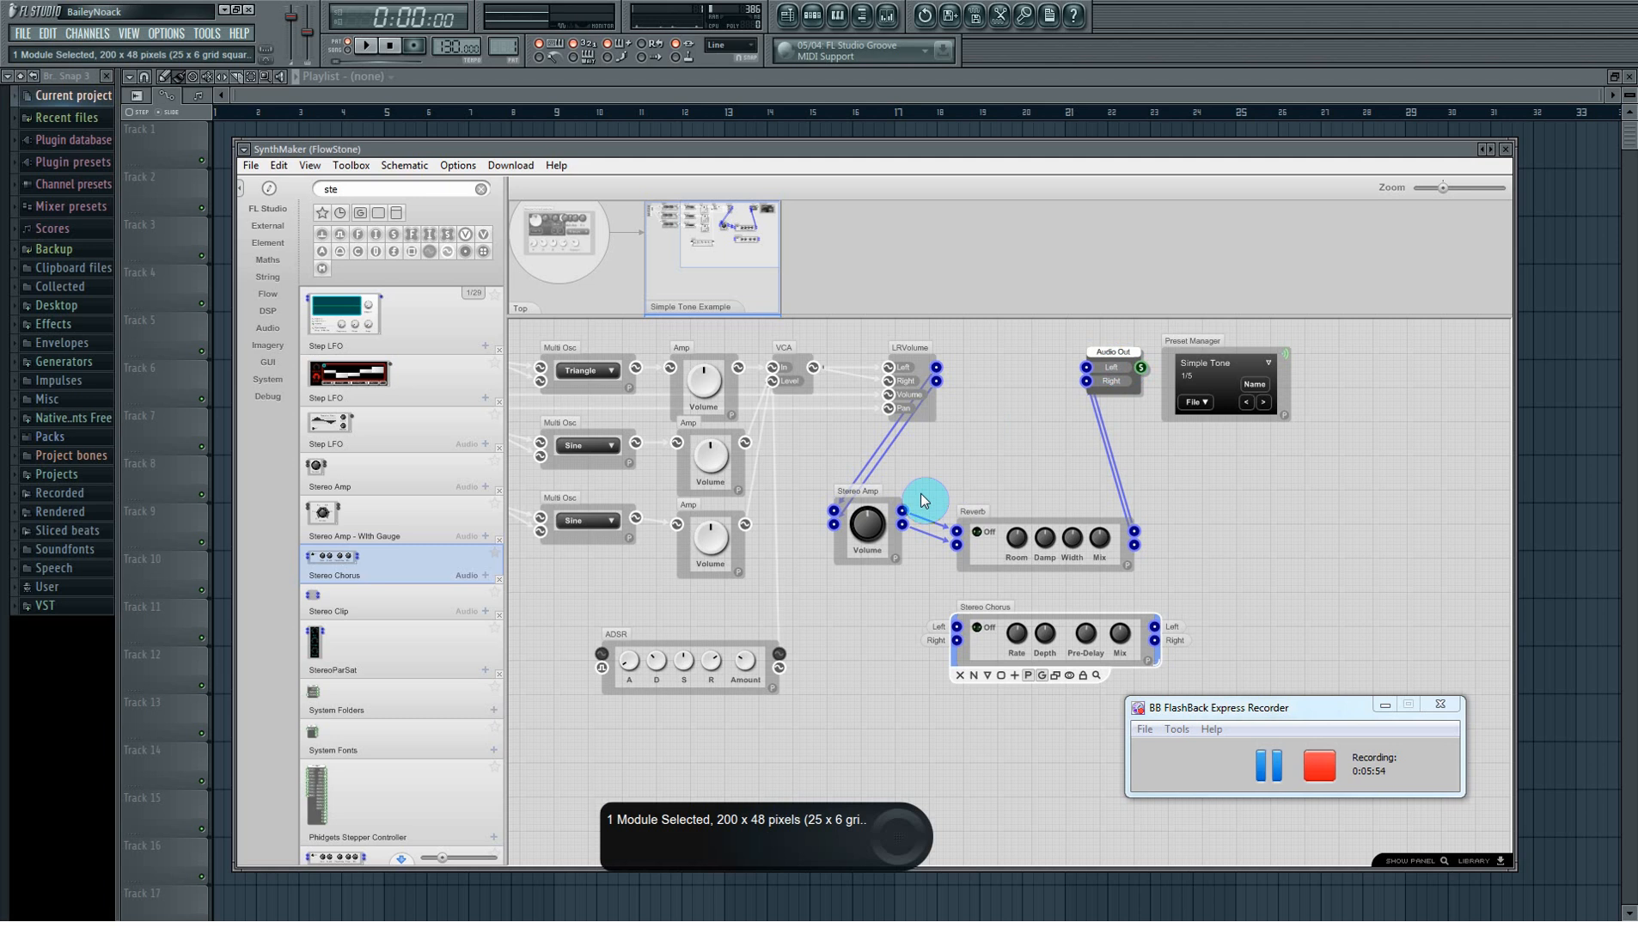
# Step: Wire the Stereo Chorus parallel to the Reverb, linking both channels from the Stereo Amp and on to Audio Out
pyautogui.moveTo(902, 522); pyautogui.dragTo(958, 532)
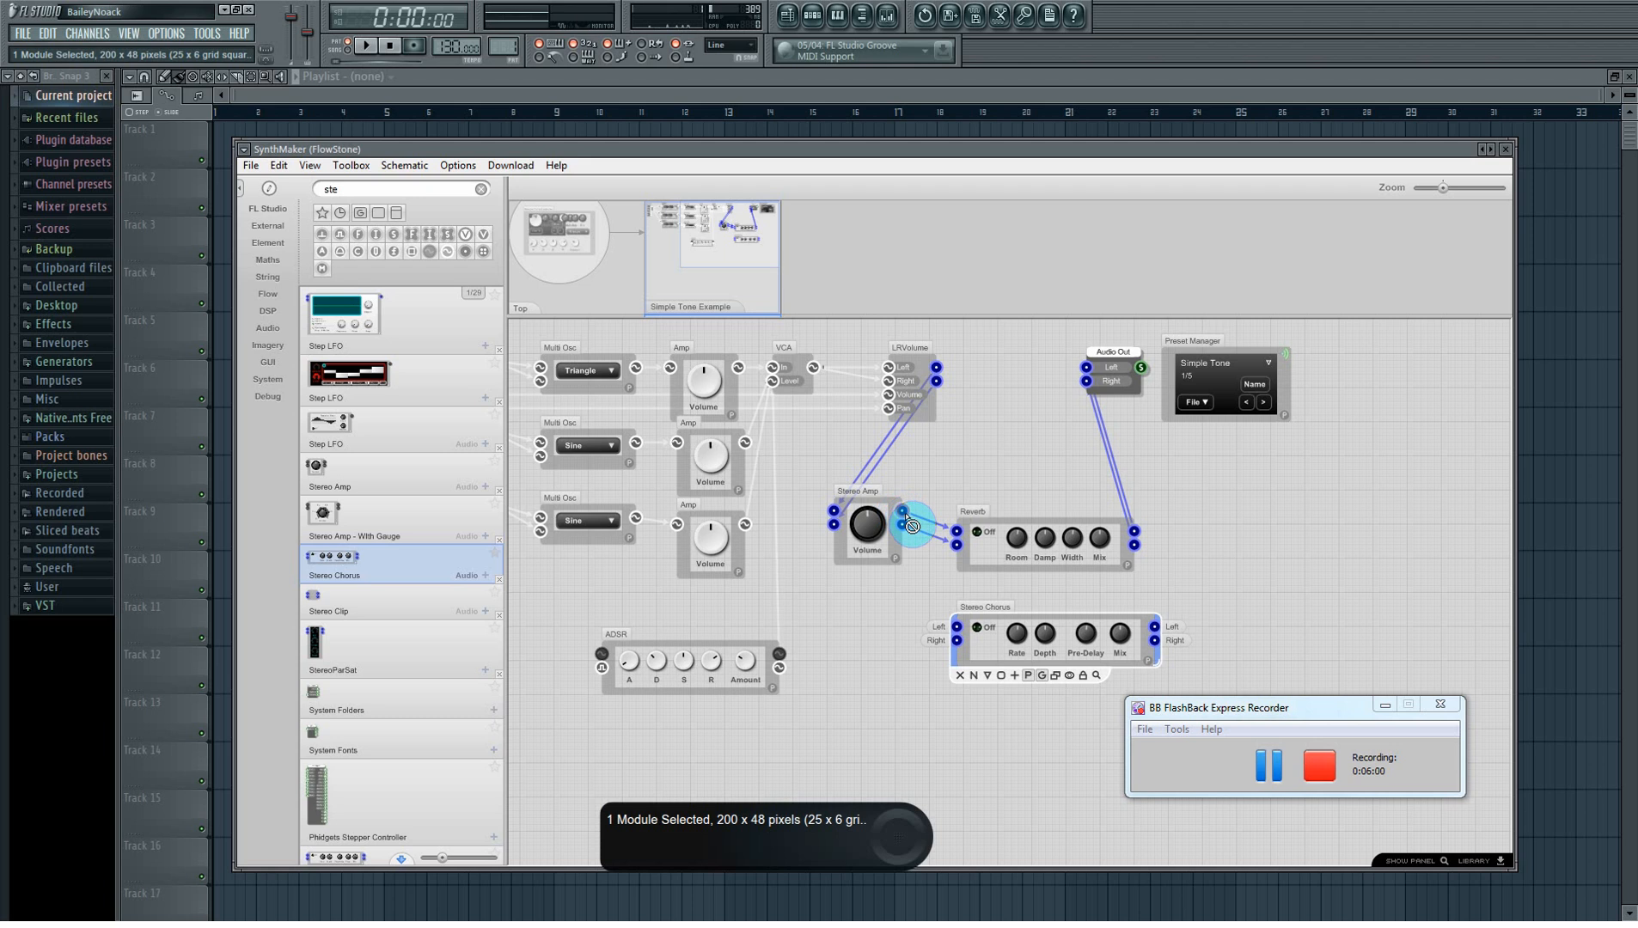
pyautogui.moveTo(957, 627)
pyautogui.mouseDown()
pyautogui.moveTo(906, 528)
pyautogui.moveTo(958, 643)
pyautogui.mouseUp()
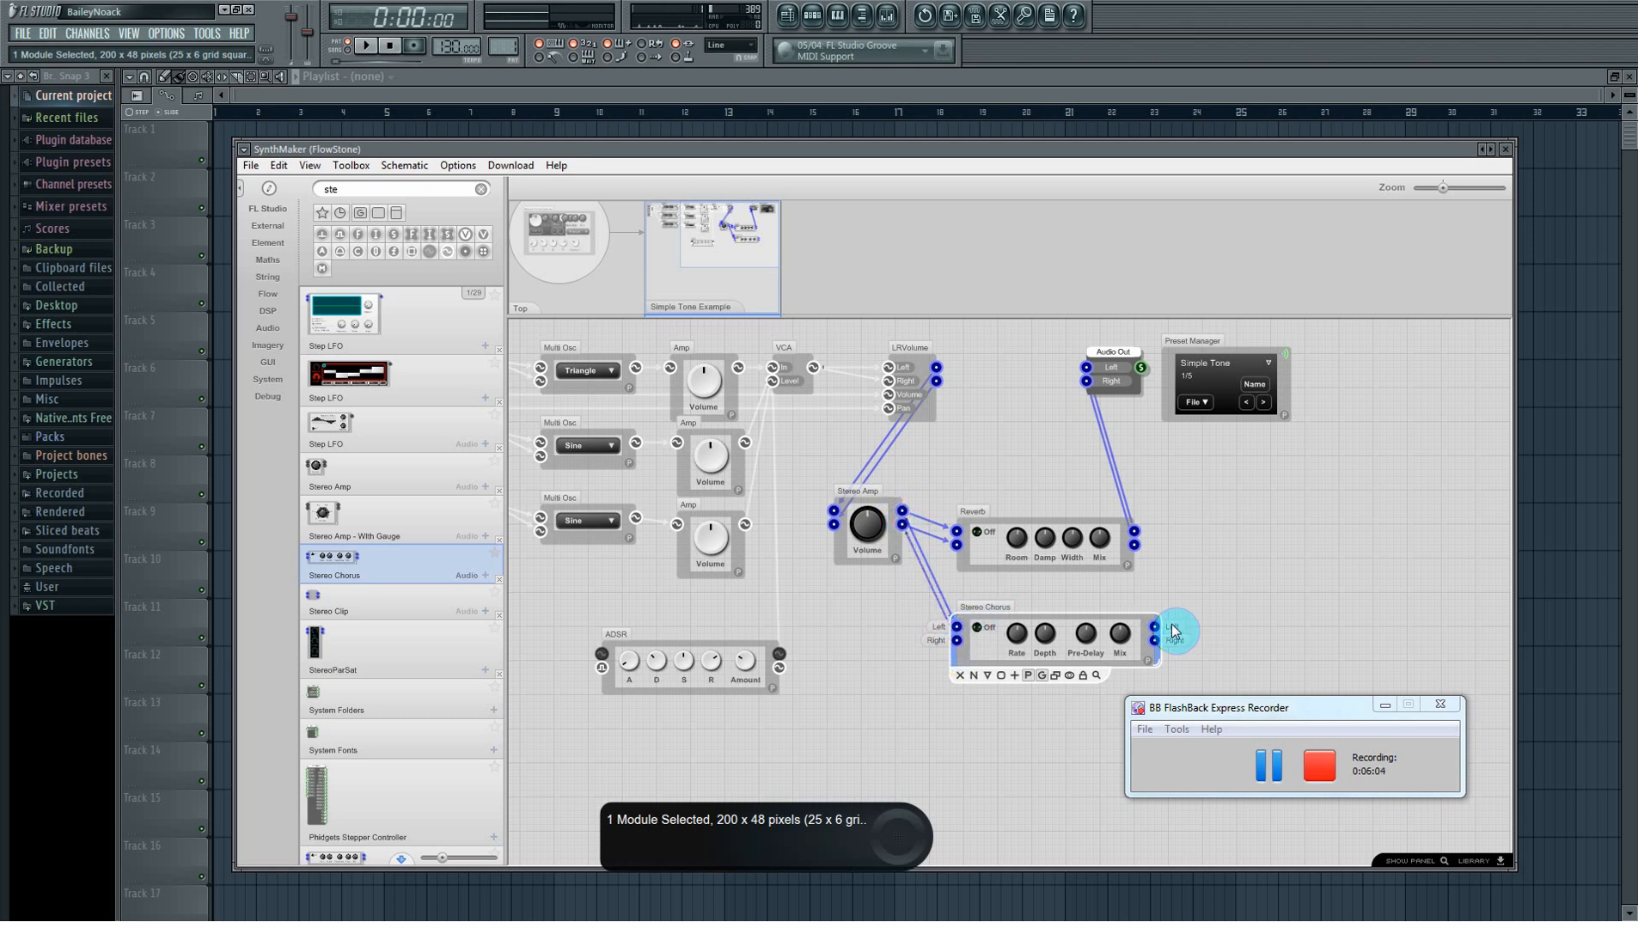
pyautogui.moveTo(1162, 638); pyautogui.dragTo(1087, 371)
pyautogui.moveTo(1155, 641); pyautogui.dragTo(1092, 388)
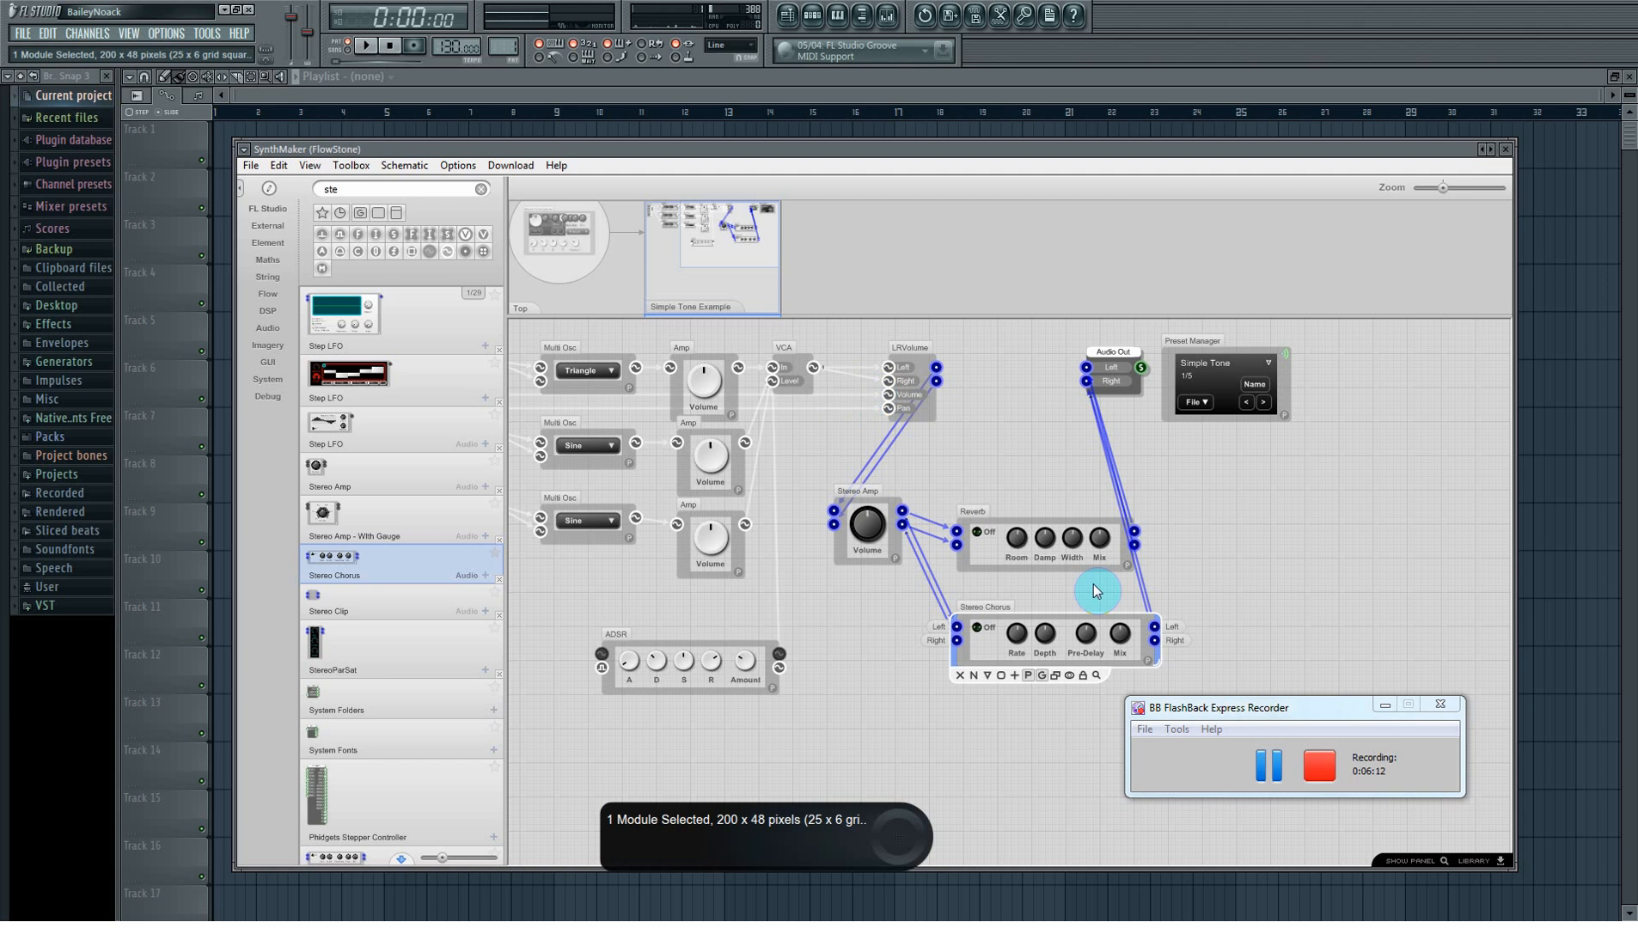
# Step: Return to the top level, enlarge the Simple Tone Example module to 616 x 360 pixels, and unlock its front panel for layout editing
pyautogui.click(551, 273)
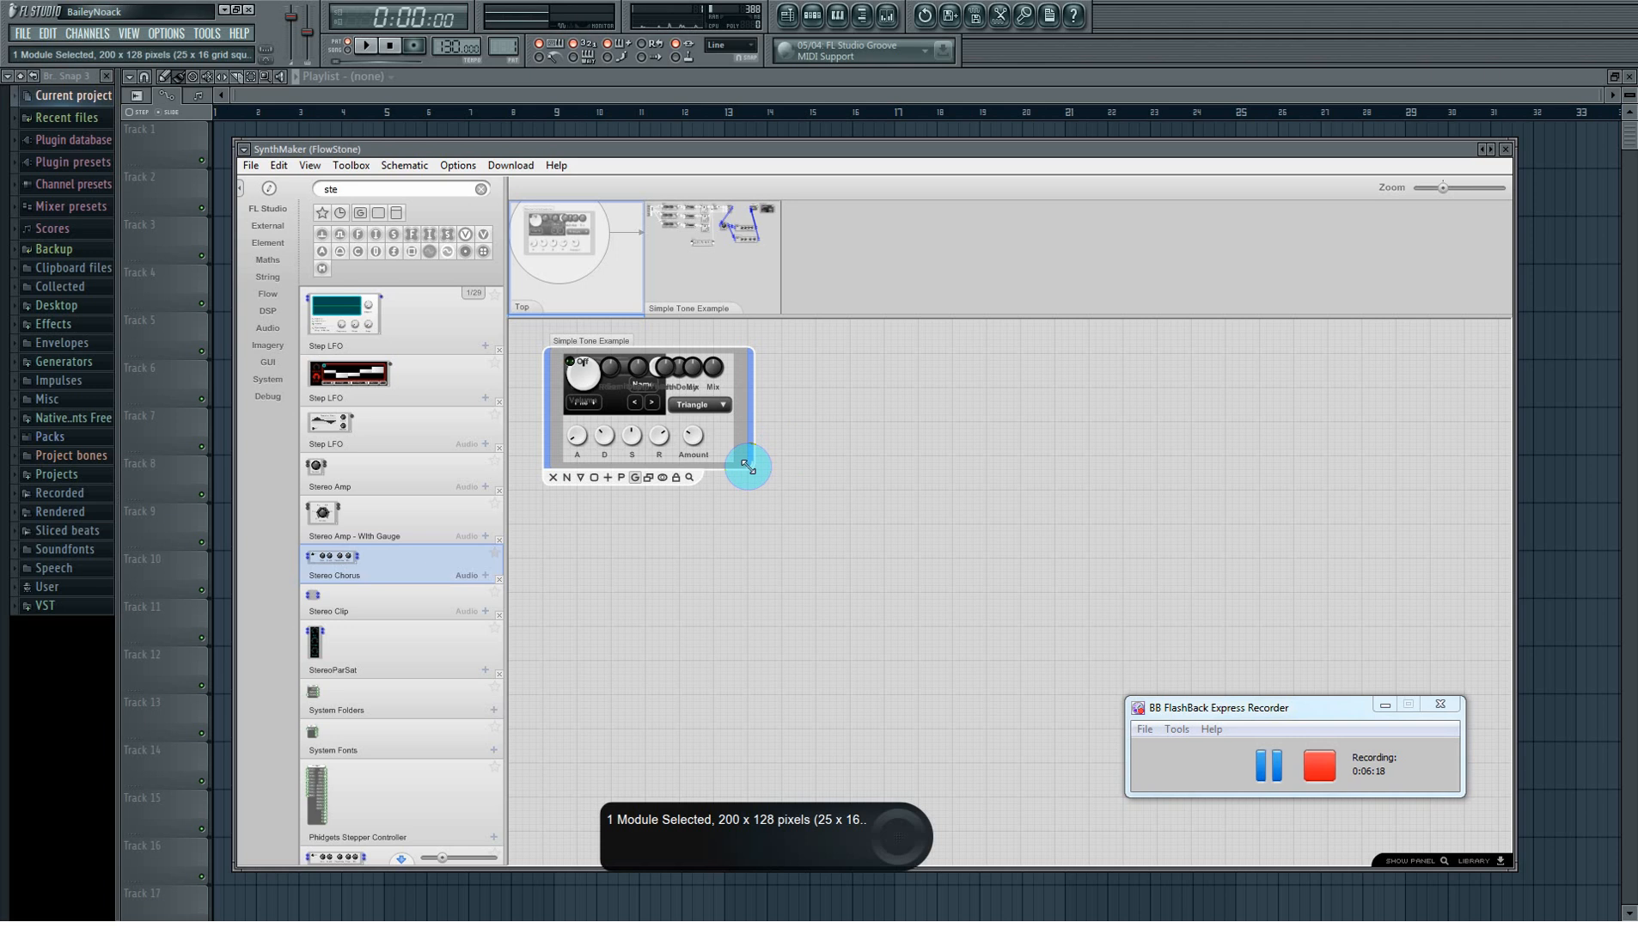
pyautogui.moveTo(750, 464); pyautogui.dragTo(1101, 668)
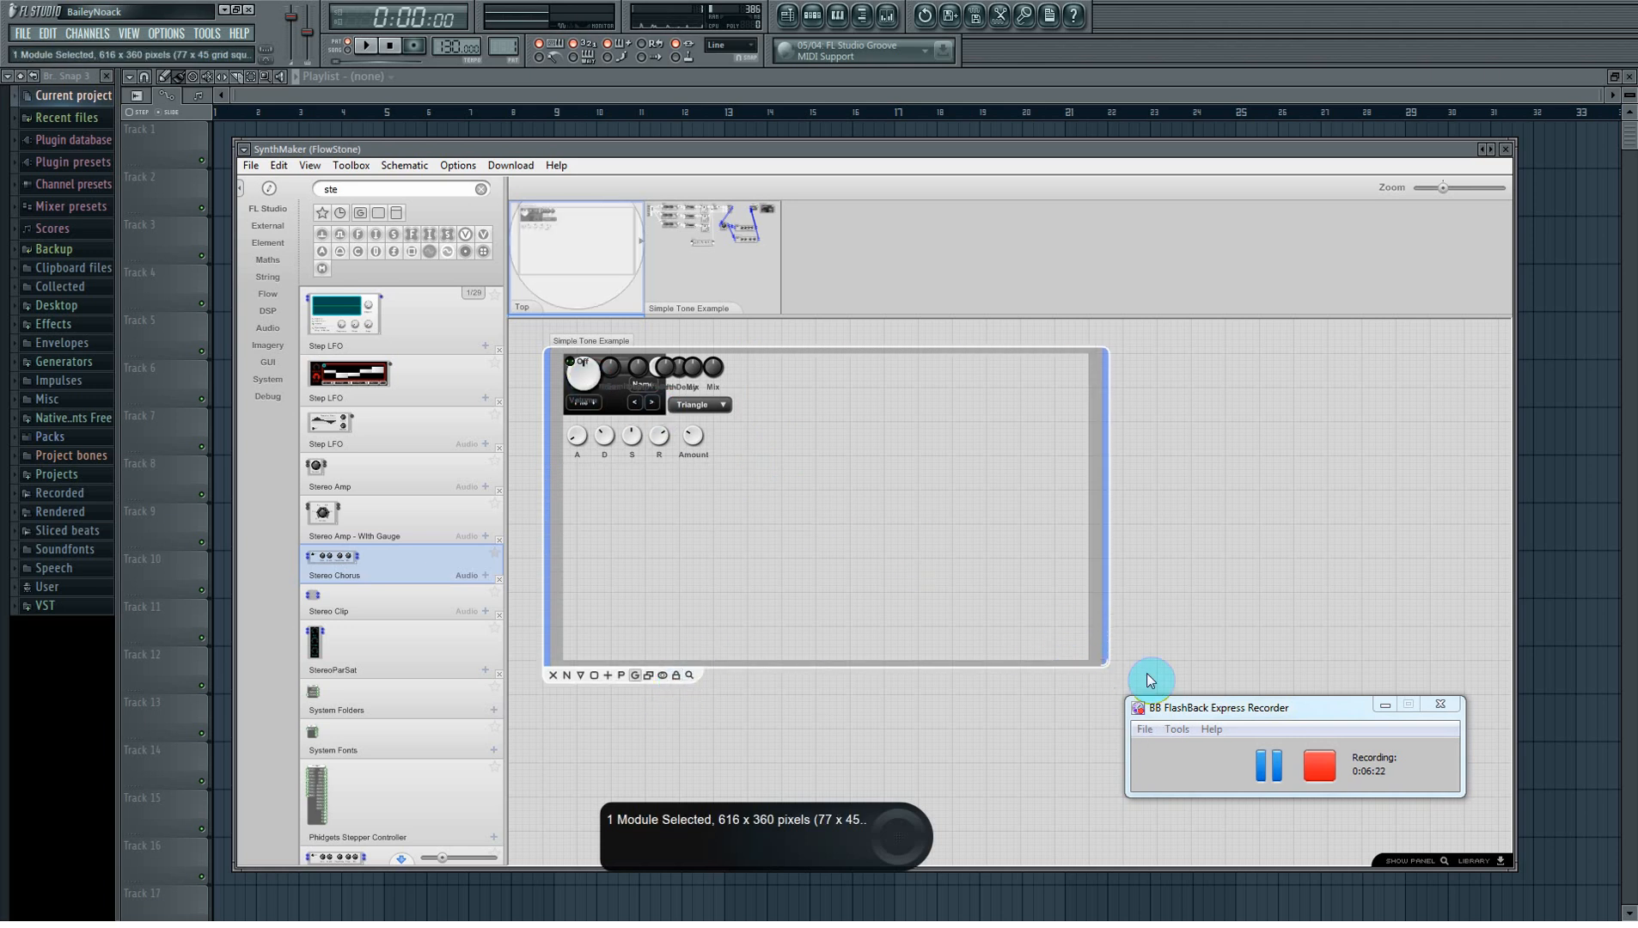
pyautogui.click(676, 680)
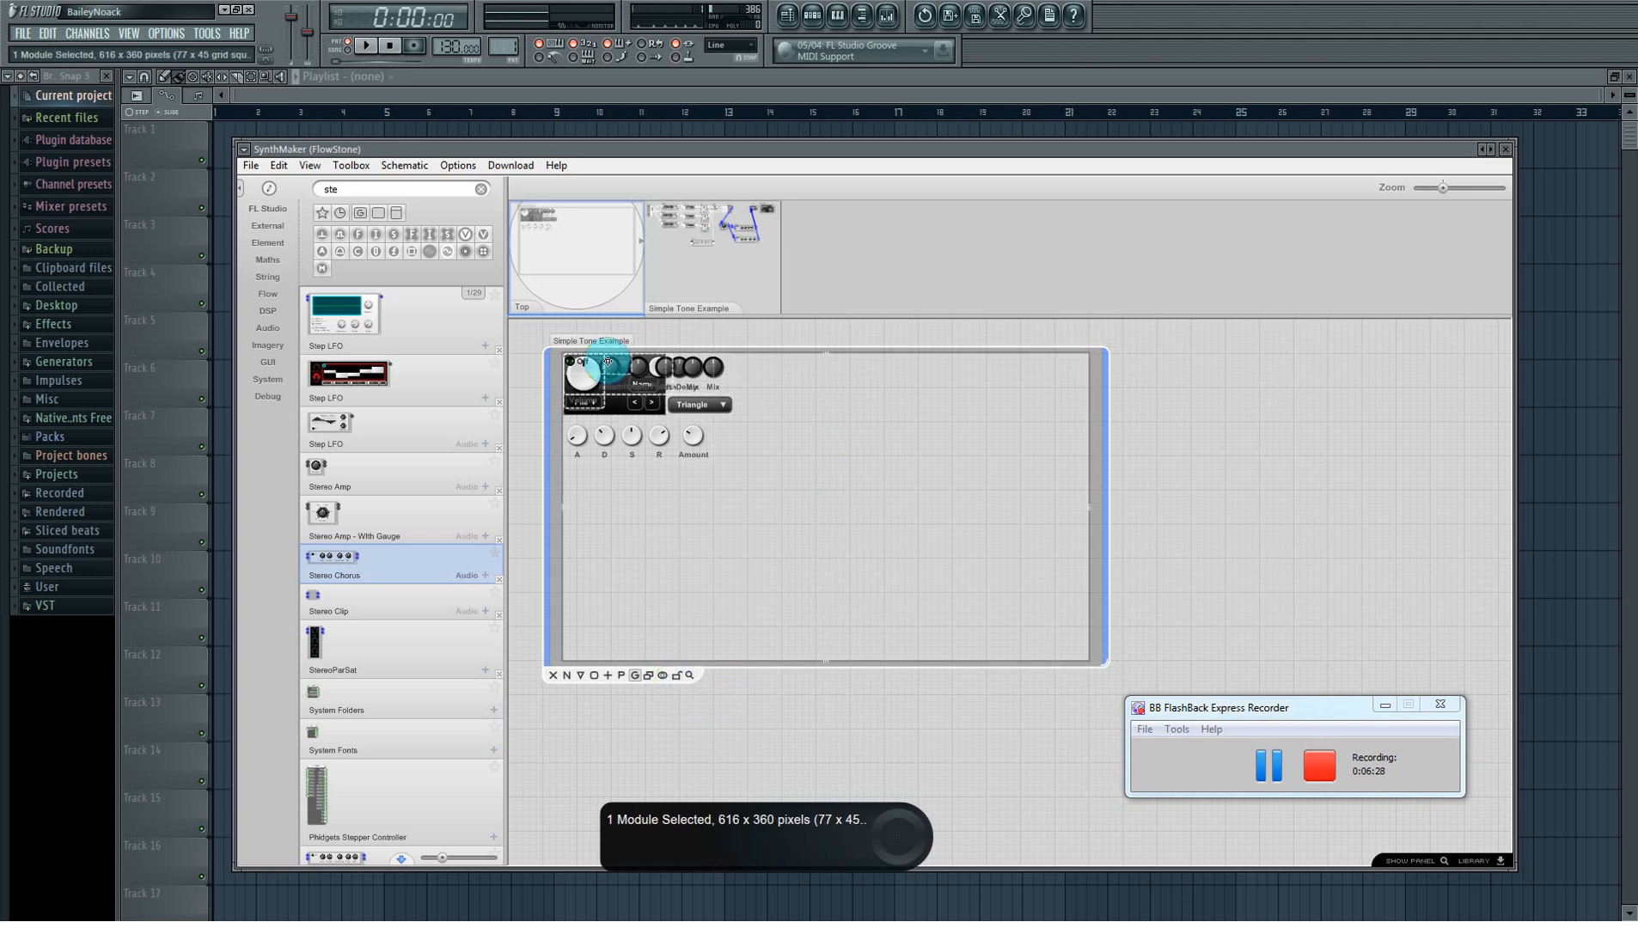
# Step: Separate the stacked chorus, reverb, three detuners and one oscillator volume knob across the lower area of the front panel
pyautogui.click(585, 382)
pyautogui.moveTo(575, 364); pyautogui.dragTo(667, 611)
pyautogui.click(619, 407)
pyautogui.click(605, 381)
pyautogui.moveTo(621, 397); pyautogui.dragTo(661, 511)
pyautogui.moveTo(622, 428); pyautogui.dragTo(1014, 576)
pyautogui.moveTo(585, 369); pyautogui.dragTo(598, 592)
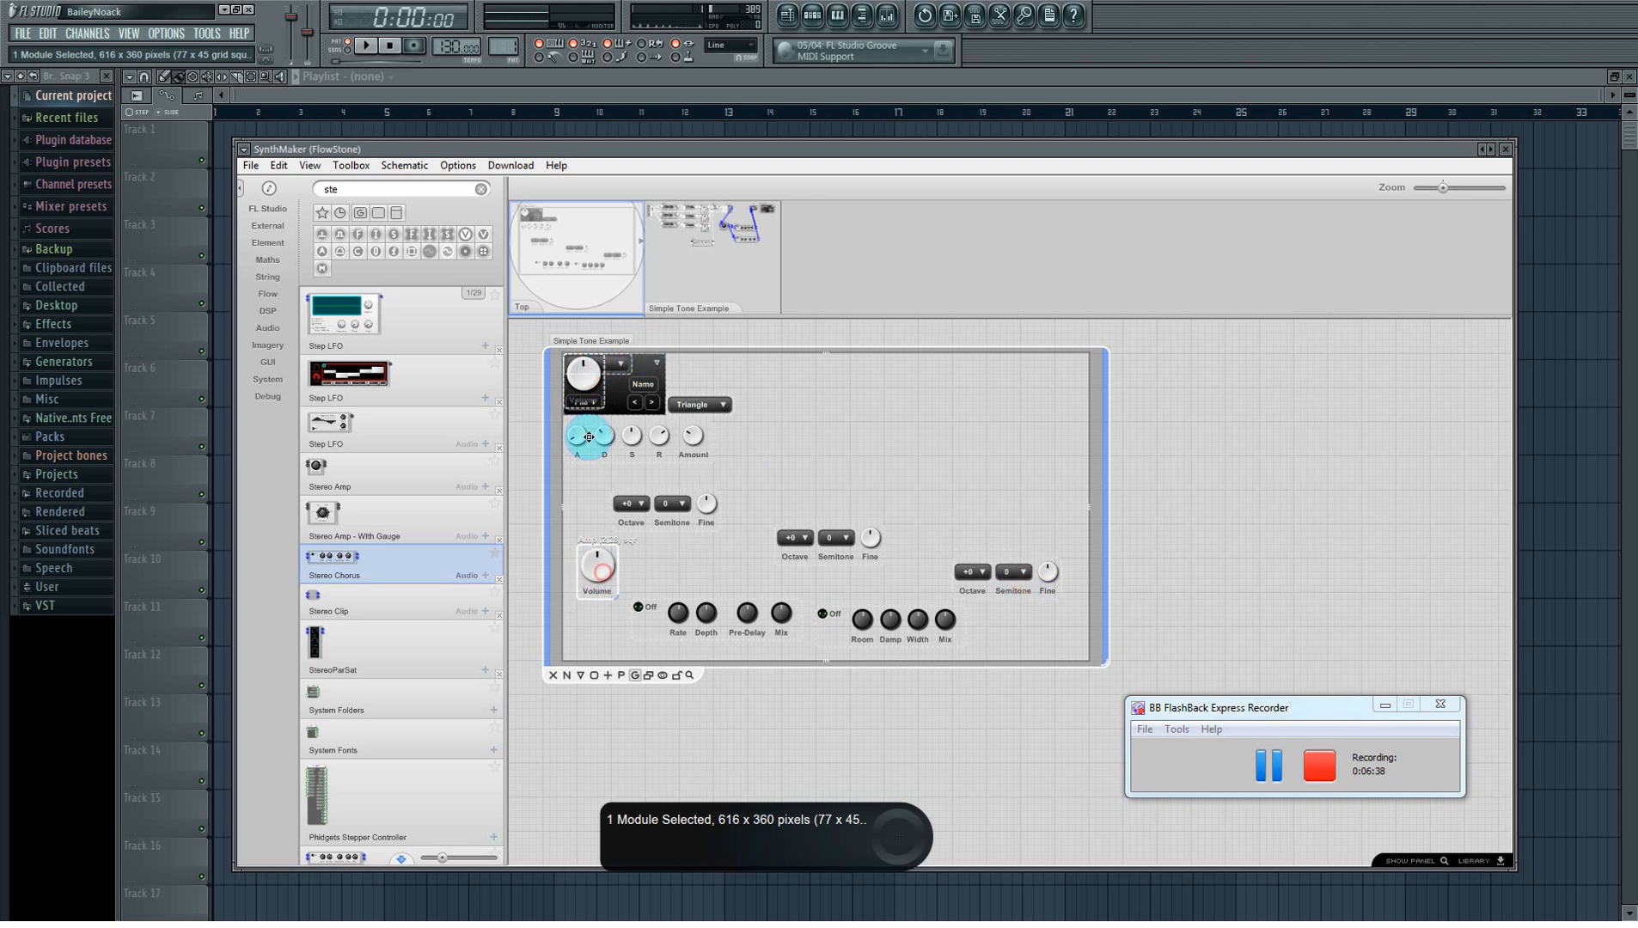
# Step: Pull the remaining oscillator volume knobs, both Sine selectors and the preset manager out of the stack into free panel space
pyautogui.moveTo(586, 405); pyautogui.dragTo(950, 511)
pyautogui.moveTo(607, 372); pyautogui.dragTo(884, 374)
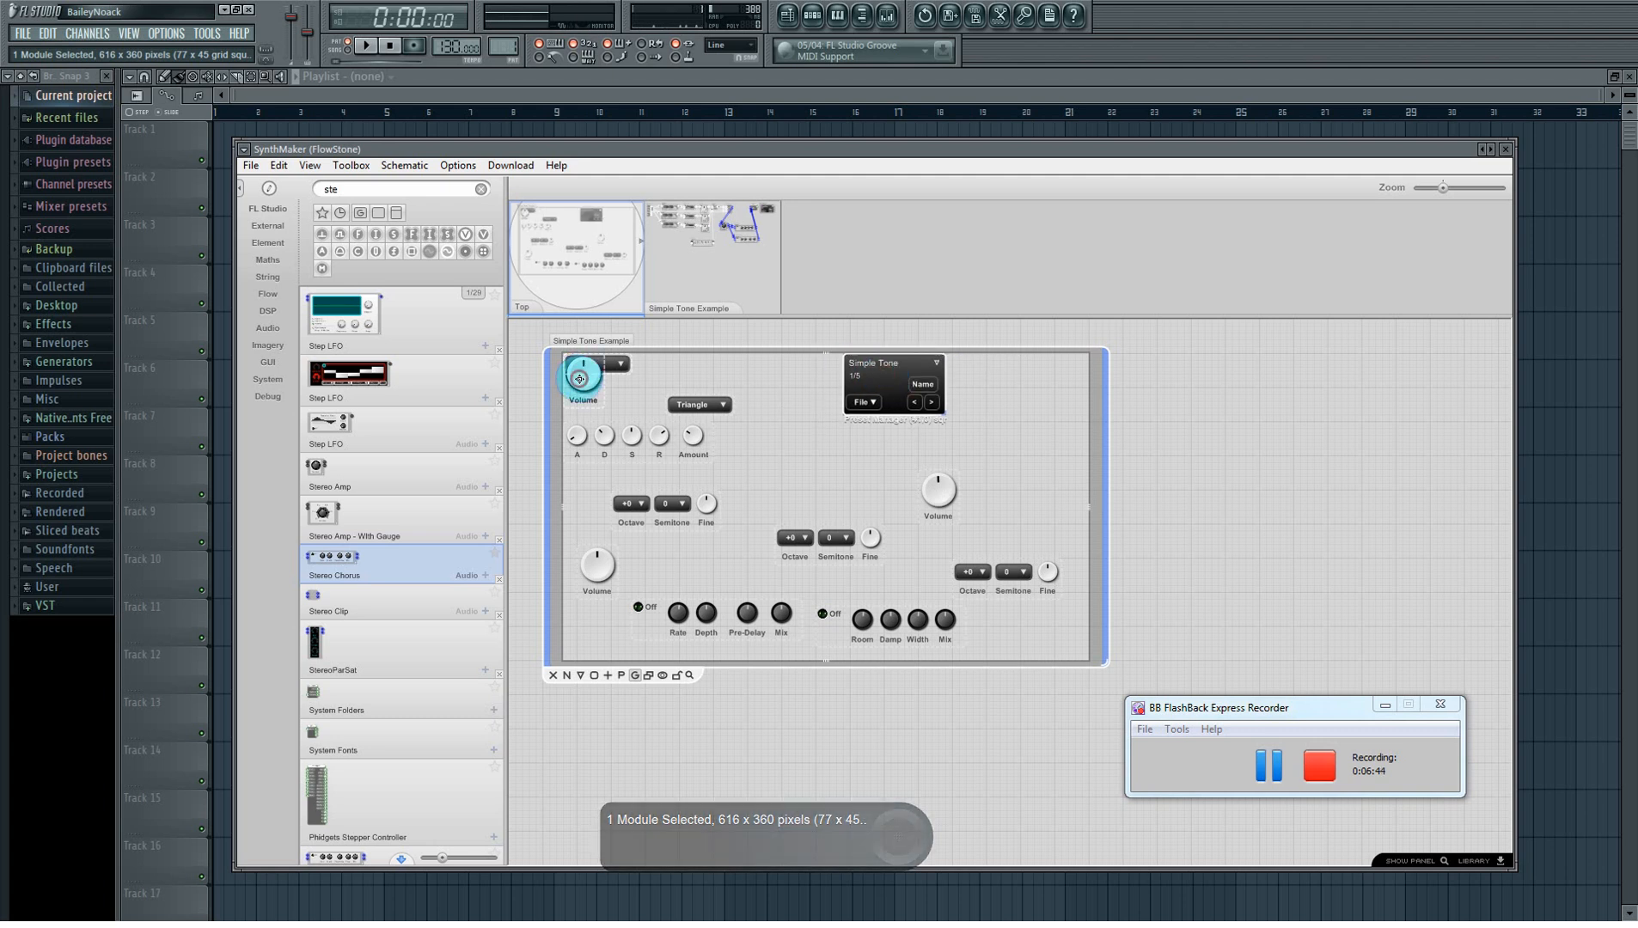
pyautogui.moveTo(585, 377); pyautogui.dragTo(810, 477)
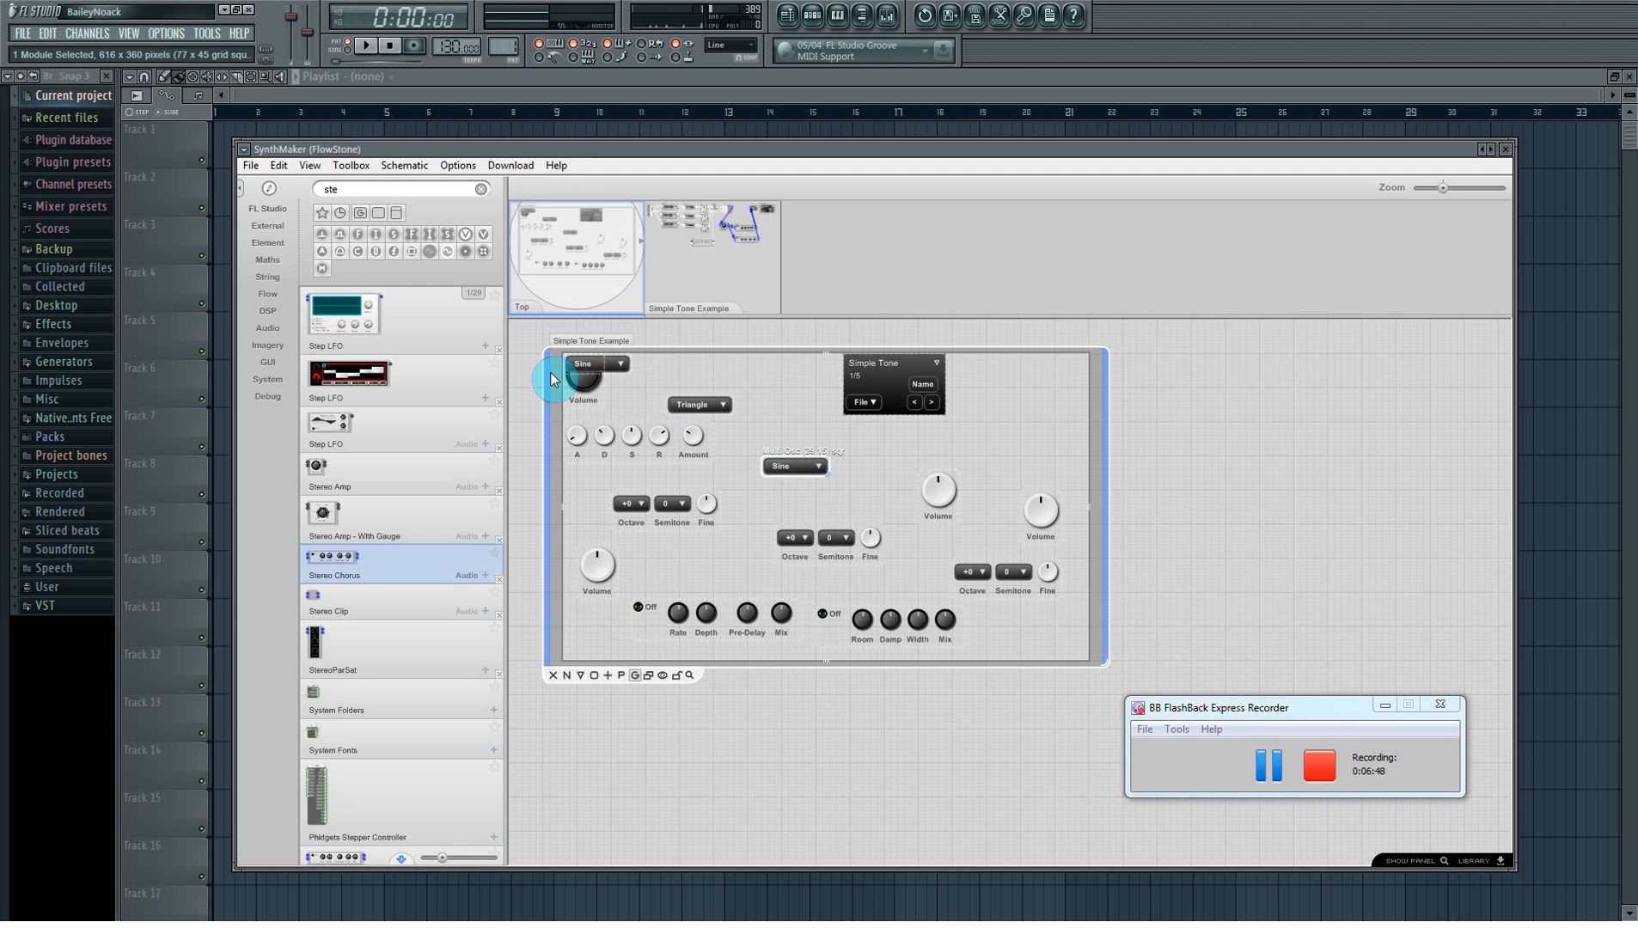
pyautogui.moveTo(606, 371); pyautogui.dragTo(806, 513)
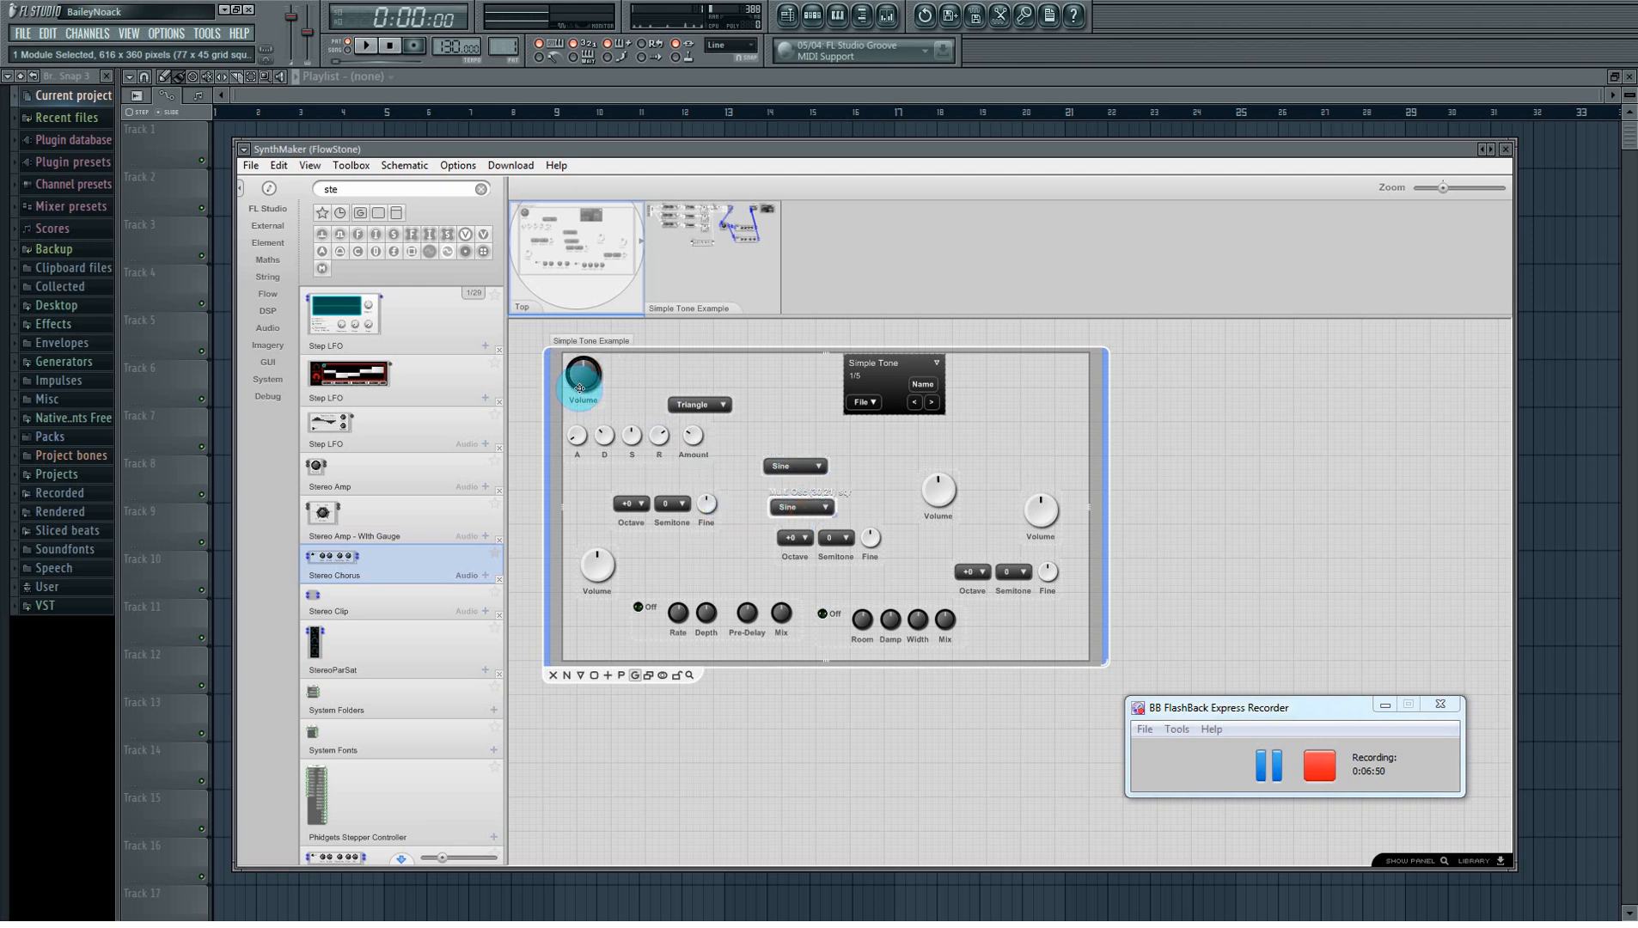
# Step: Arrange the preset manager, black master volume knob and ADSR controls from left to right along the panel's upper edge
pyautogui.moveTo(580, 388); pyautogui.dragTo(1015, 397)
pyautogui.moveTo(988, 390); pyautogui.dragTo(798, 432)
pyautogui.moveTo(979, 386); pyautogui.dragTo(788, 386)
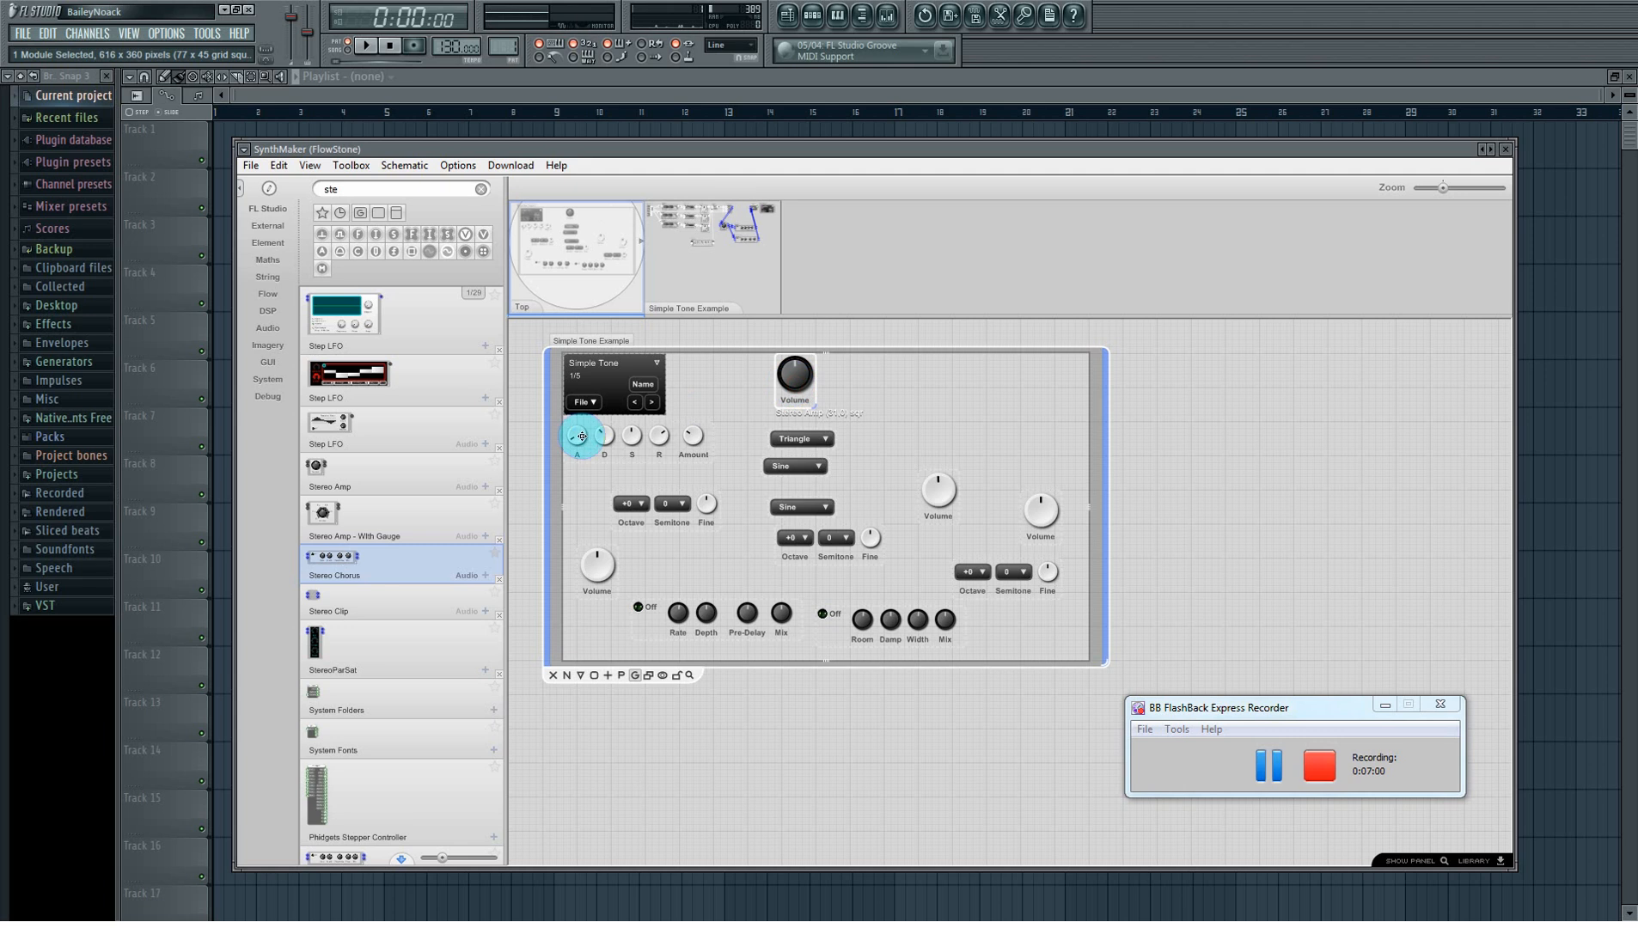
pyautogui.moveTo(611, 424); pyautogui.dragTo(973, 377)
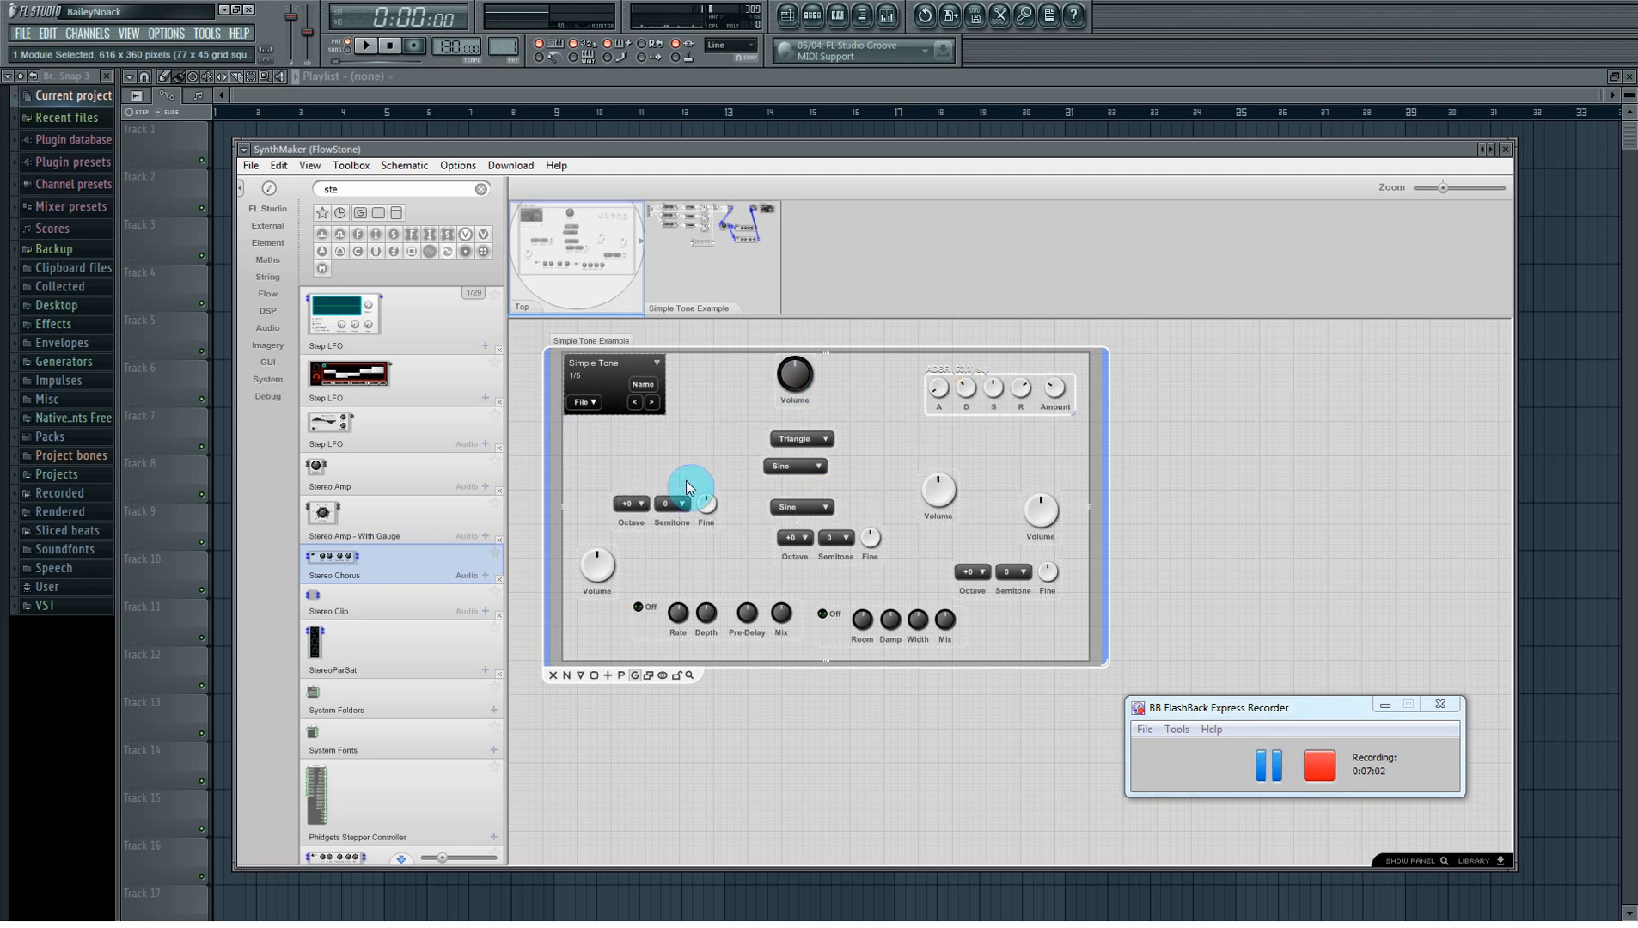
# Step: Group the first oscillator's controls under the preset manager: Triangle selector, a detuner beneath it, and a volume knob to their right
pyautogui.moveTo(802, 438); pyautogui.dragTo(598, 432)
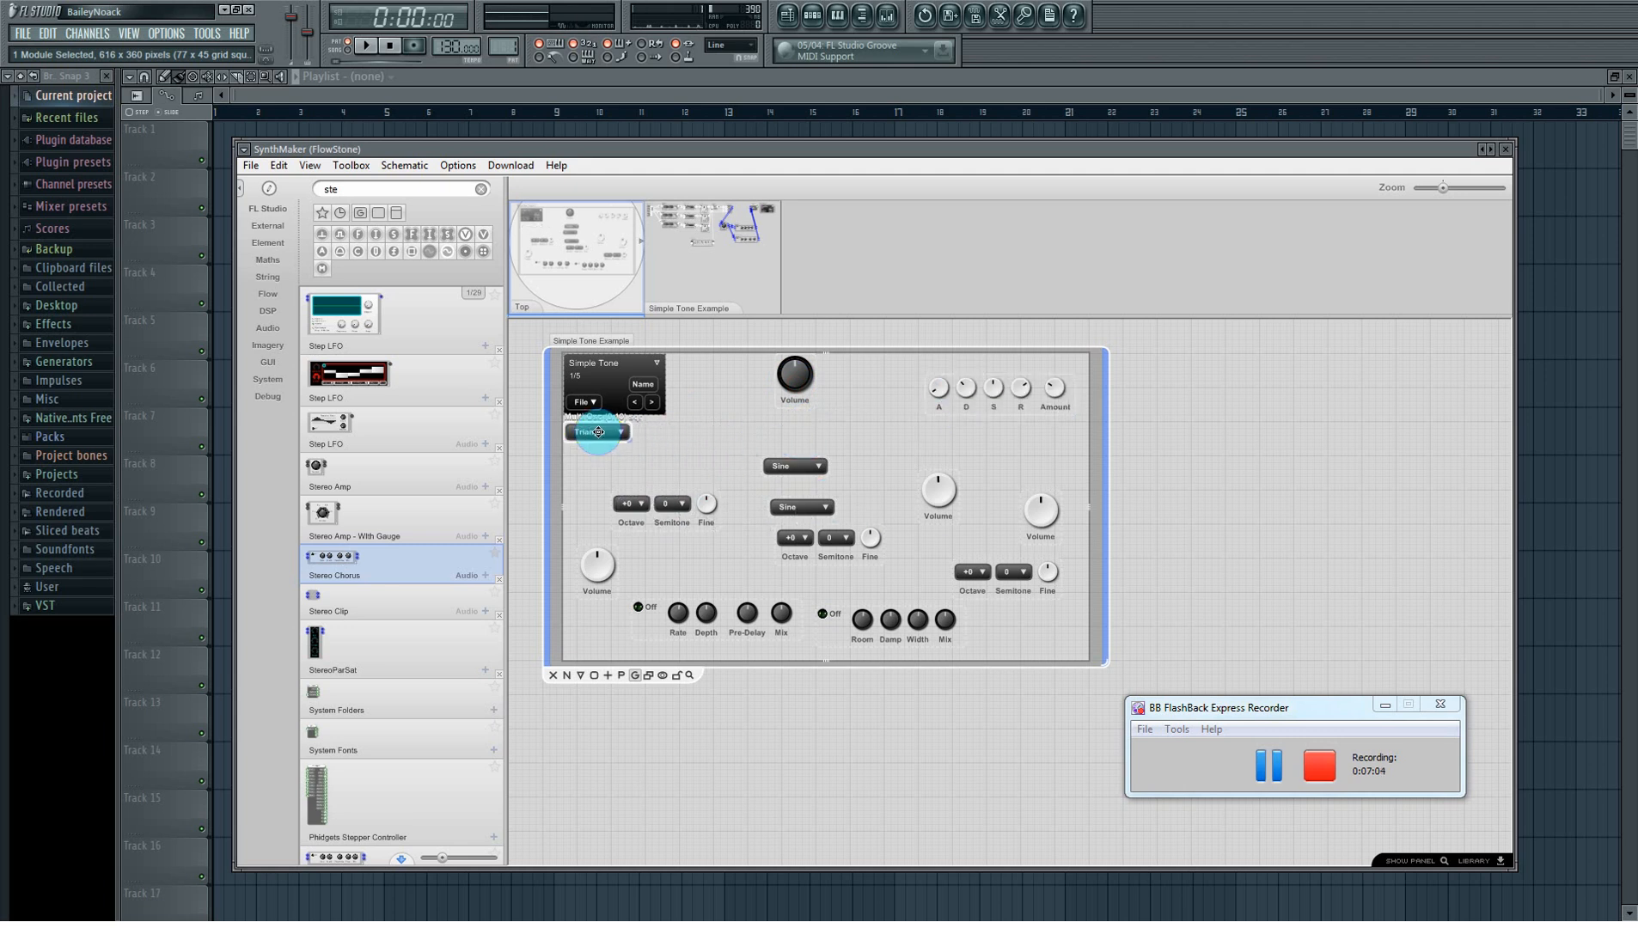
pyautogui.moveTo(674, 503); pyautogui.dragTo(626, 474)
pyautogui.moveTo(598, 565); pyautogui.dragTo(701, 451)
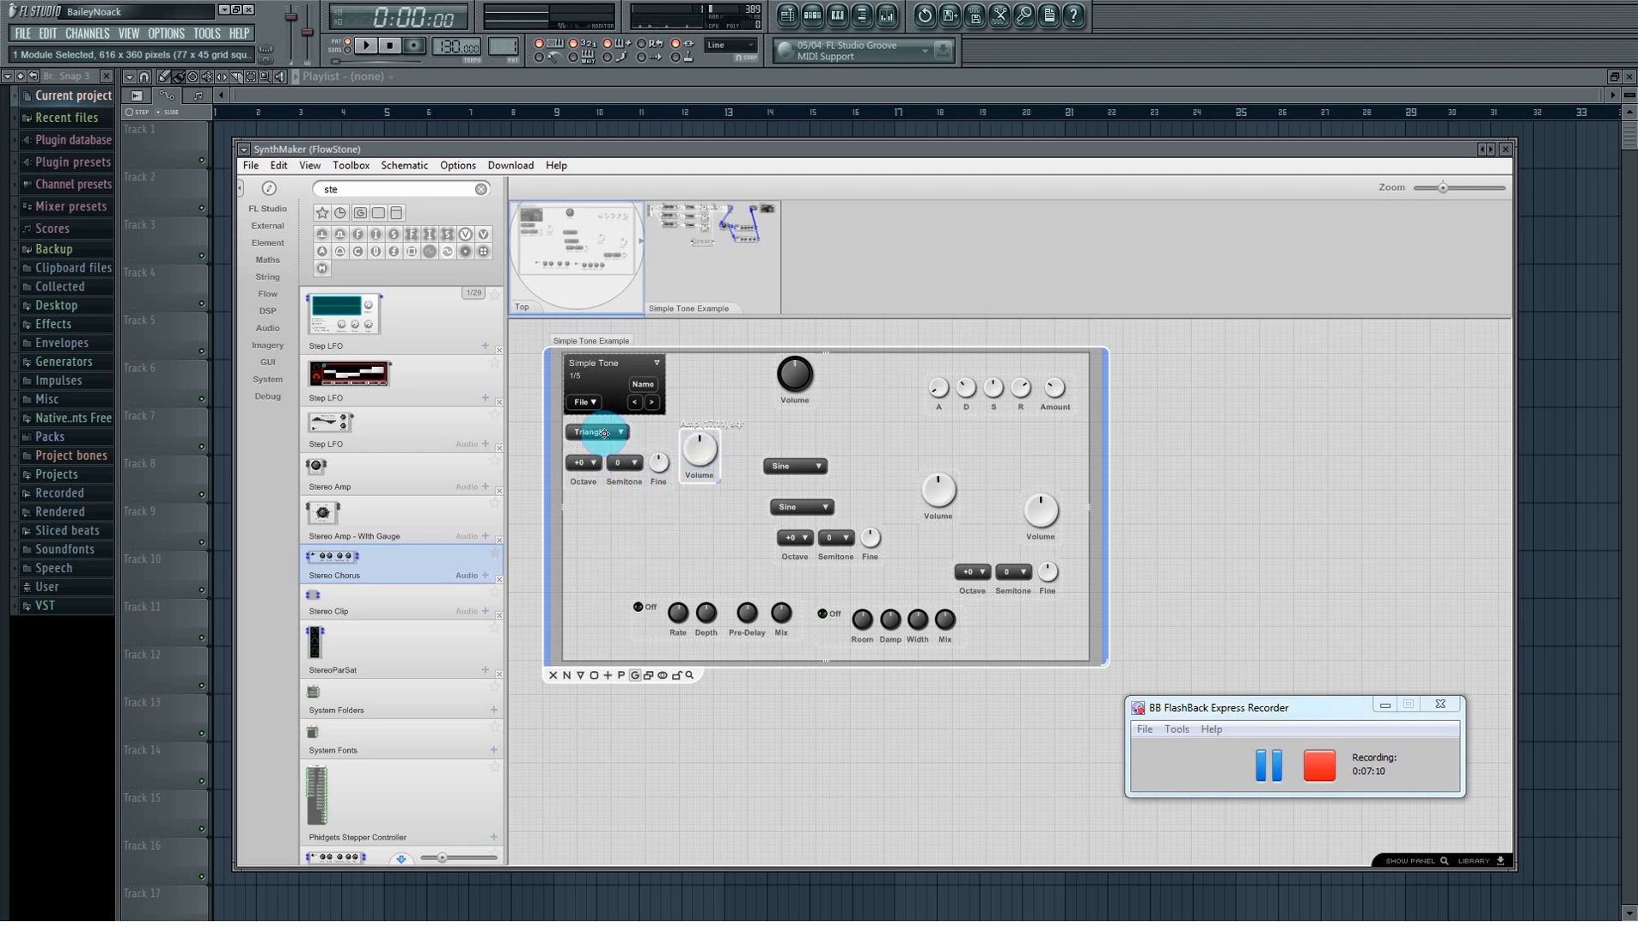
# Step: Group a Sine selector, a detuner and a volume knob directly below the first oscillator's controls as the second oscillator row
pyautogui.click(622, 507)
pyautogui.moveTo(772, 464); pyautogui.dragTo(580, 504)
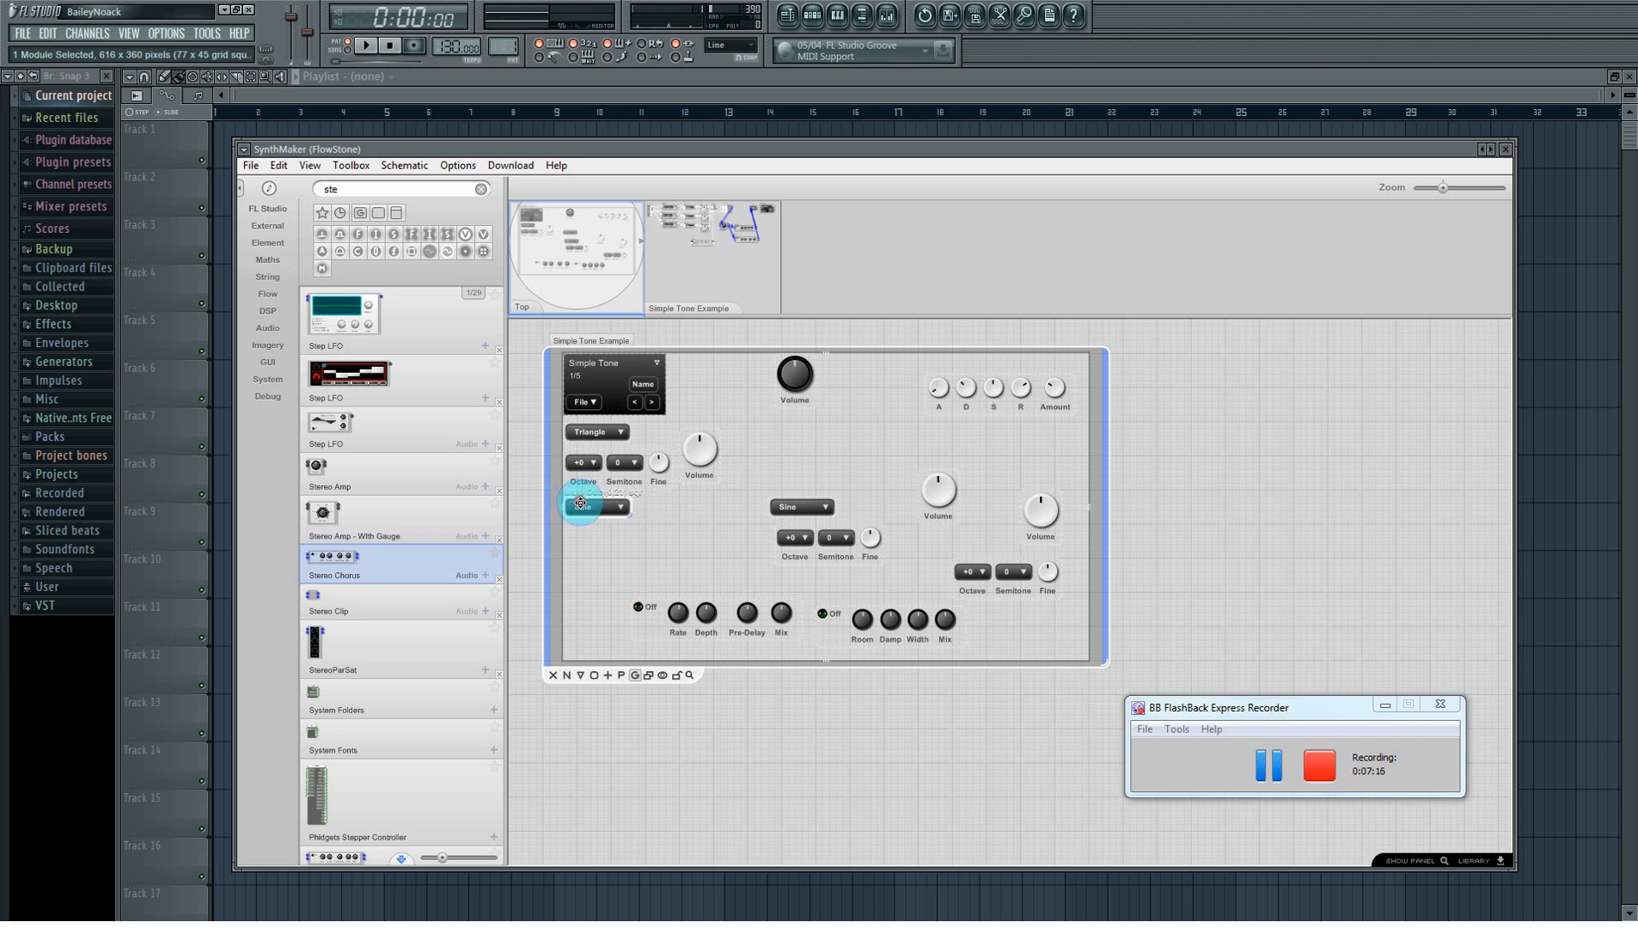
pyautogui.click(796, 512)
pyautogui.moveTo(796, 533); pyautogui.dragTo(583, 533)
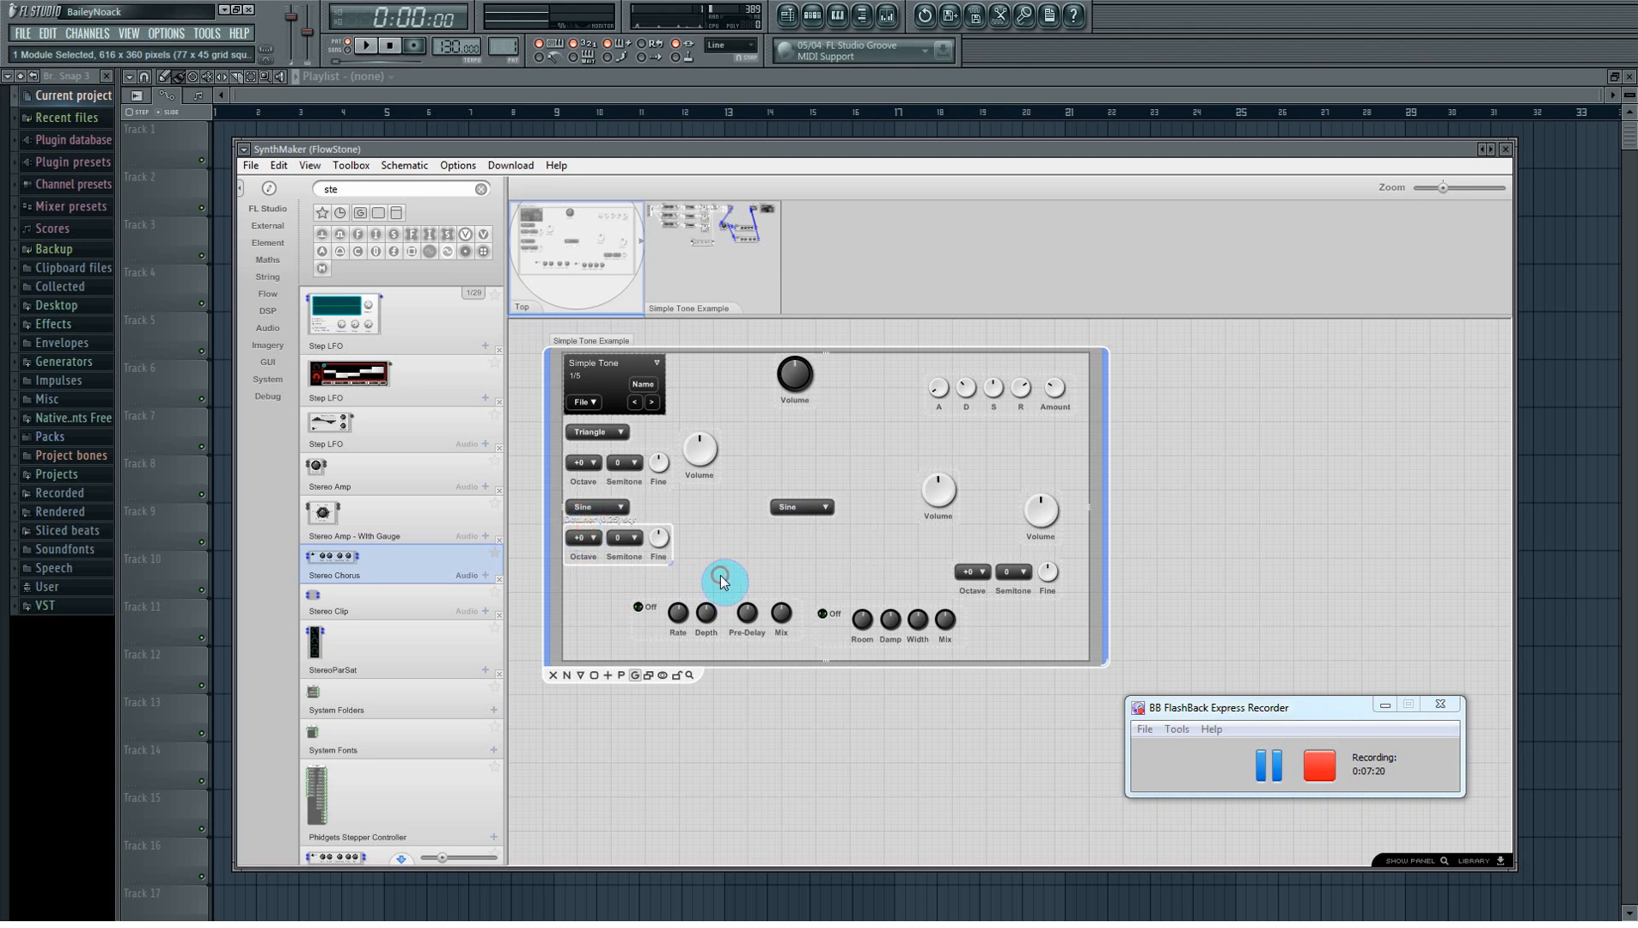
pyautogui.moveTo(949, 497); pyautogui.dragTo(710, 524)
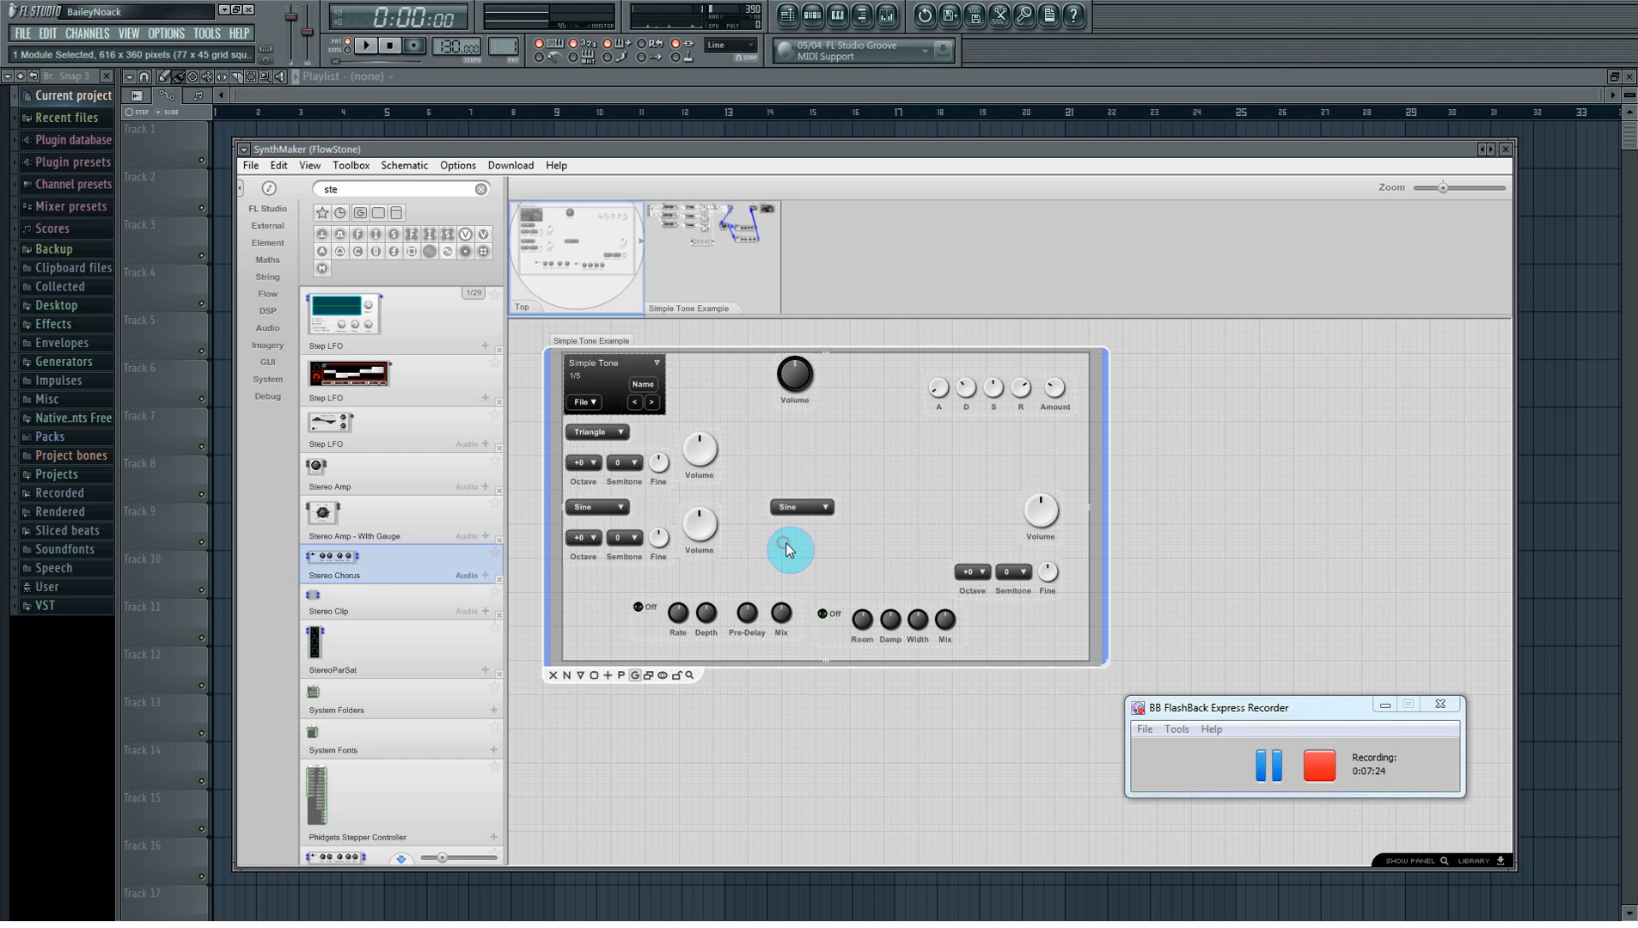
# Step: Move the chorus aside and line up the last Sine selector, detuner and volume knob as the third oscillator row
pyautogui.moveTo(736, 623); pyautogui.dragTo(859, 574)
pyautogui.moveTo(800, 511); pyautogui.dragTo(599, 587)
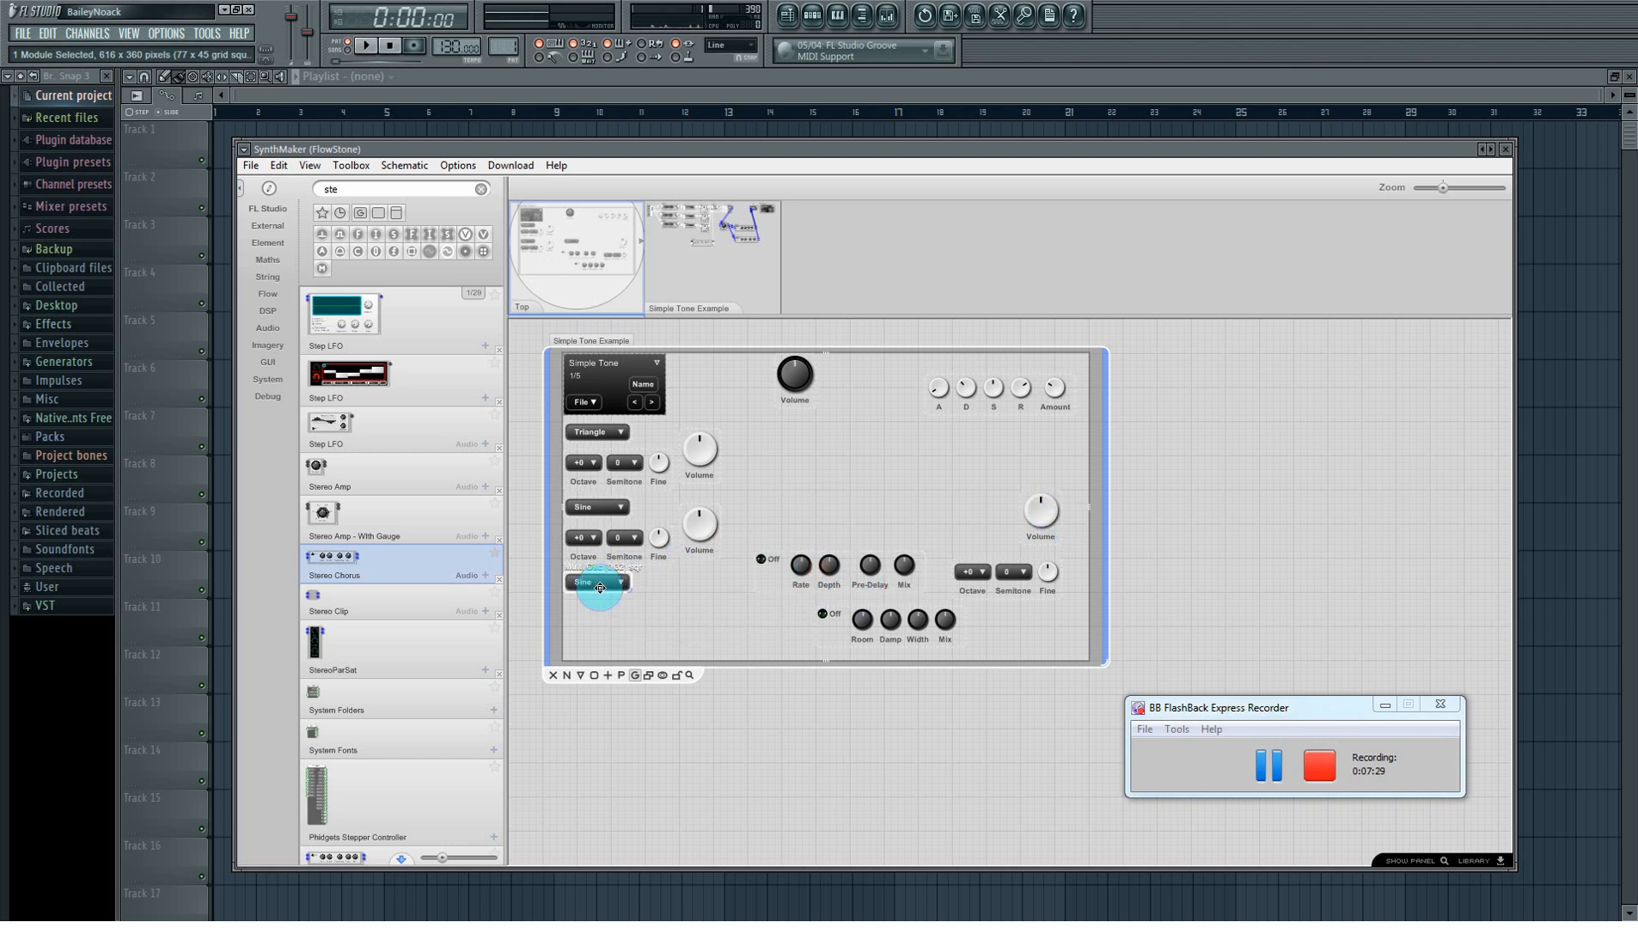
pyautogui.moveTo(958, 571); pyautogui.dragTo(581, 621)
pyautogui.click(685, 625)
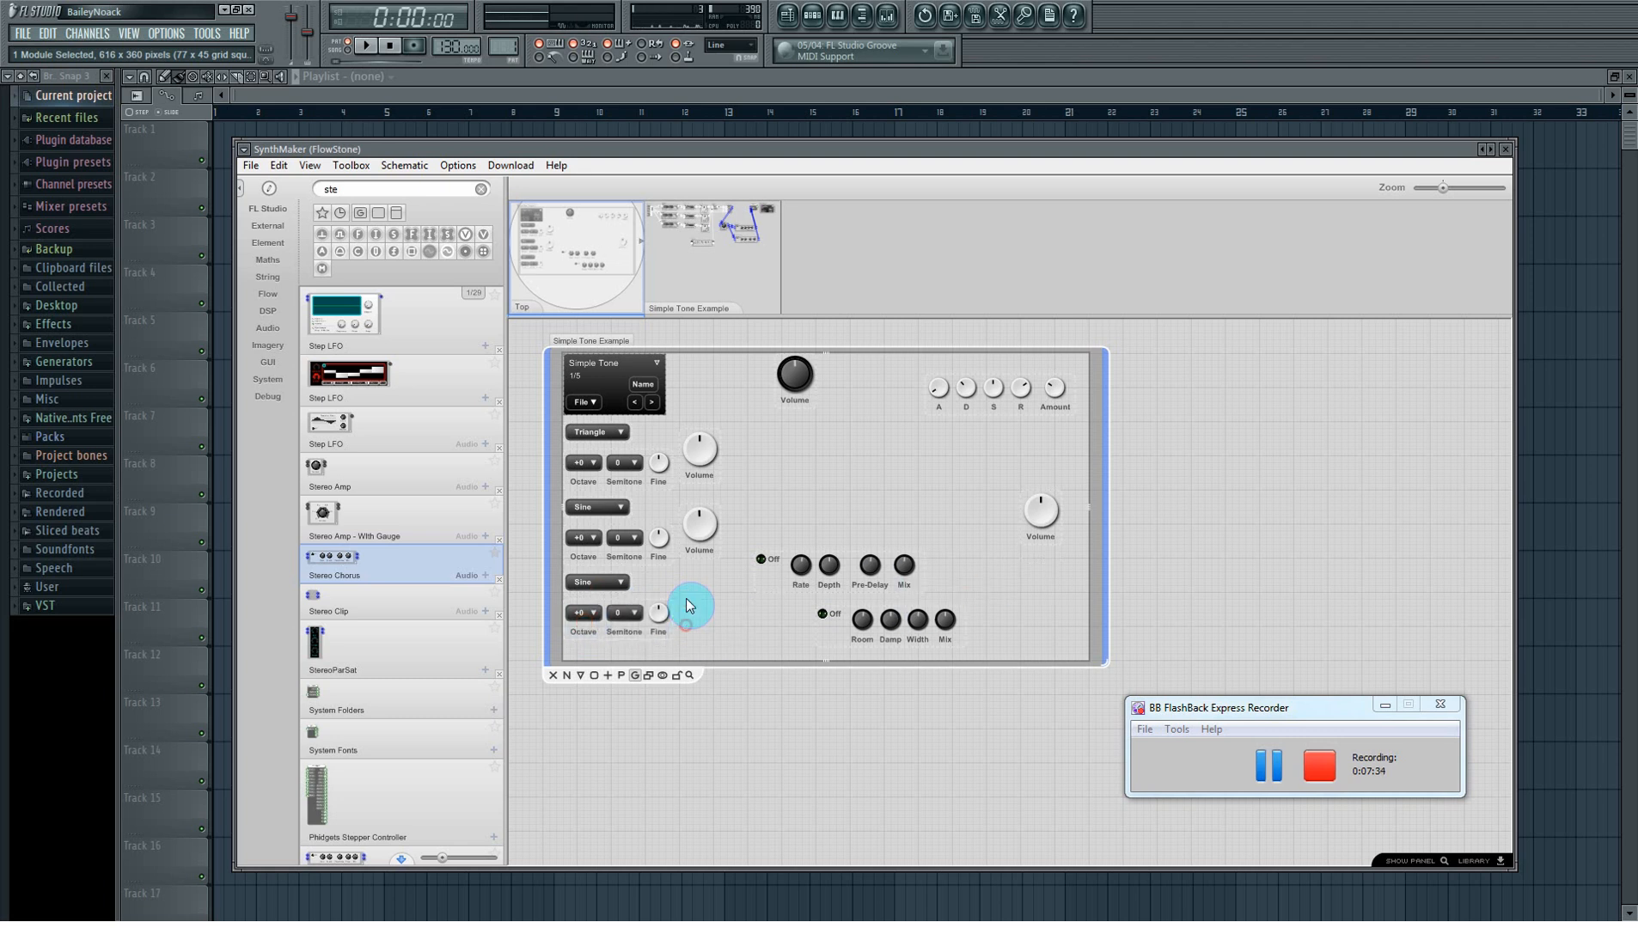
pyautogui.moveTo(1048, 509); pyautogui.dragTo(713, 608)
# Step: Shift the chorus controls up beside the second oscillator and place the master volume knob right next to the preset manager
pyautogui.click(790, 629)
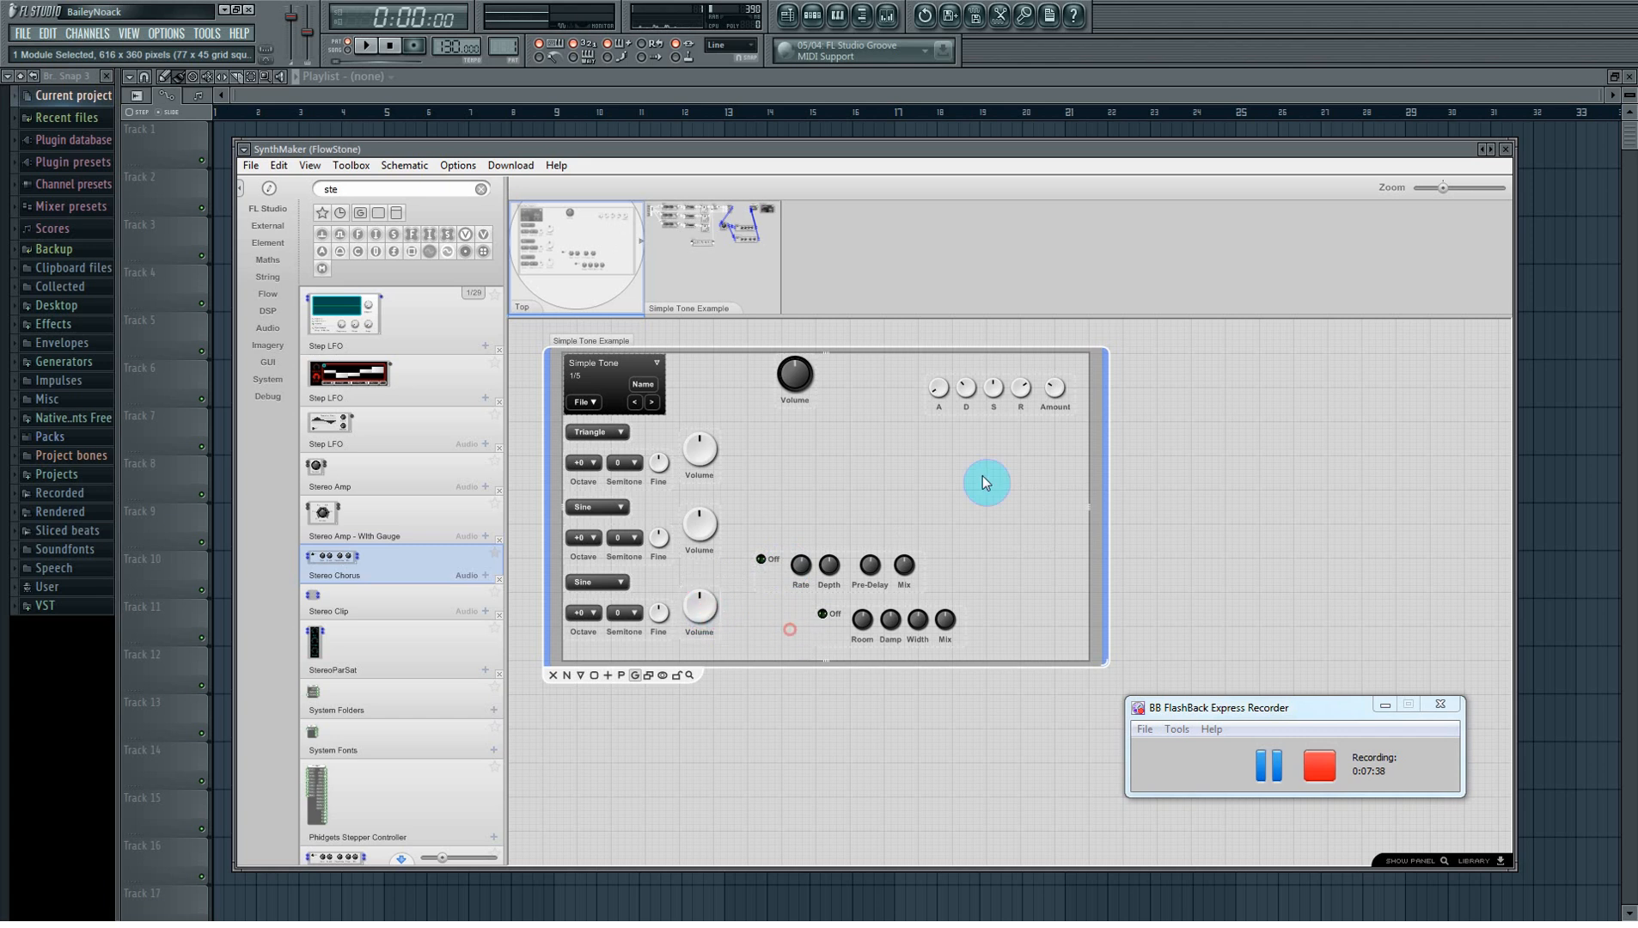
pyautogui.moveTo(829, 564); pyautogui.dragTo(864, 493)
pyautogui.moveTo(797, 393); pyautogui.dragTo(702, 392)
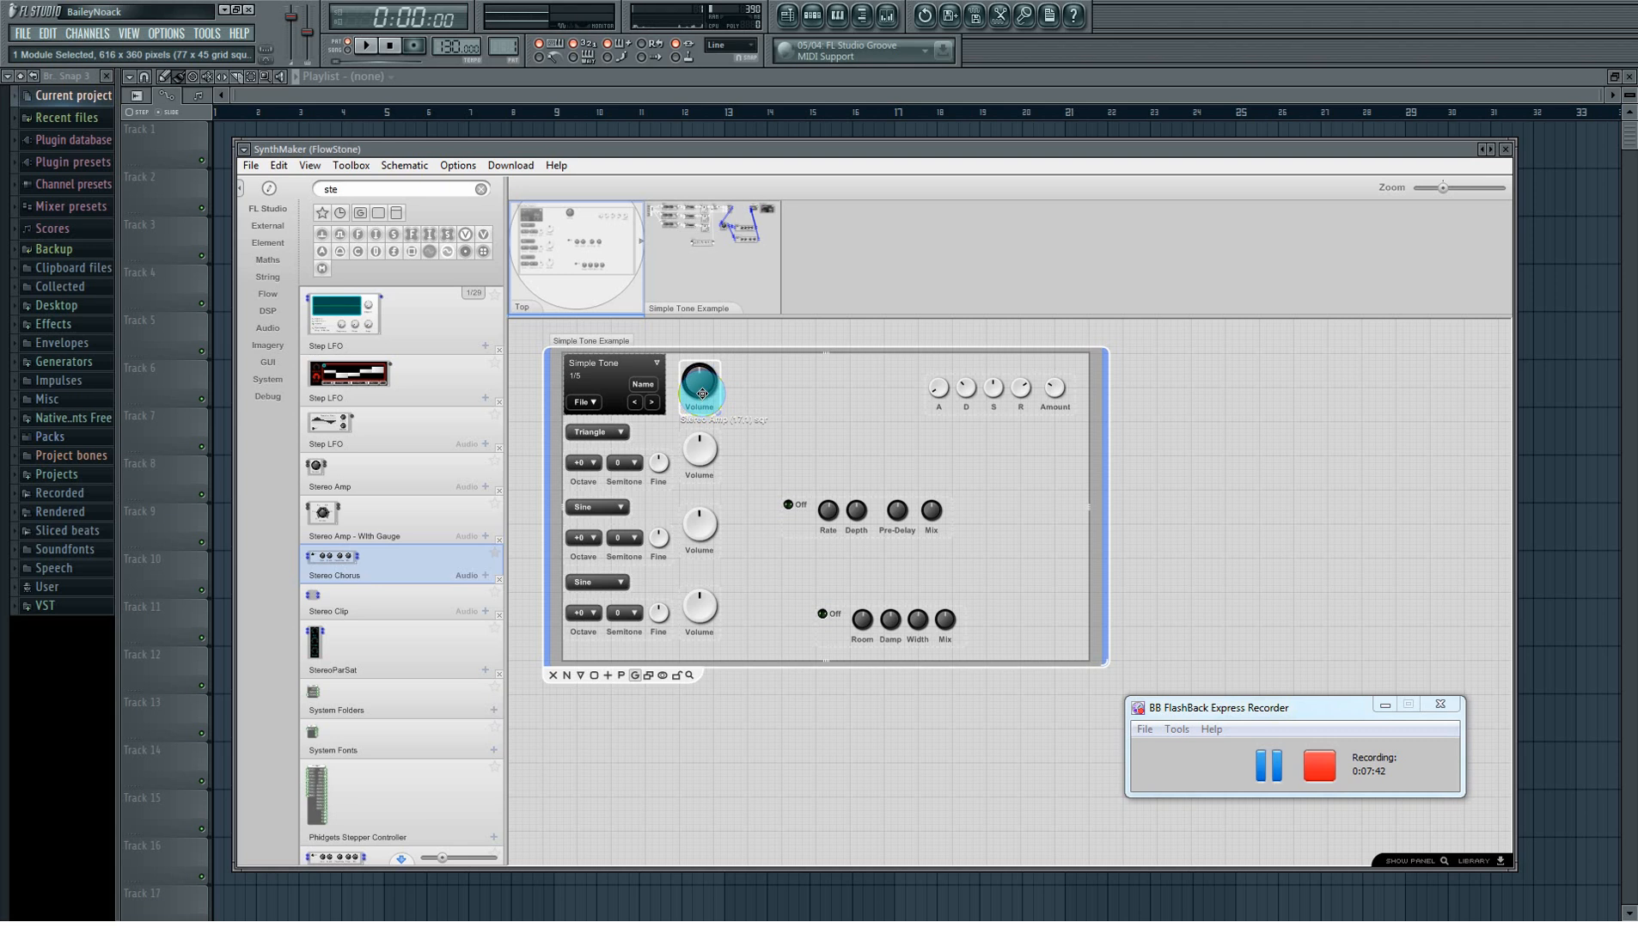
# Step: Extend the module to 616 x 544 pixels and place the ADSR controls below the third oscillator row
pyautogui.moveTo(1105, 669); pyautogui.dragTo(1107, 819)
pyautogui.moveTo(983, 397); pyautogui.dragTo(630, 668)
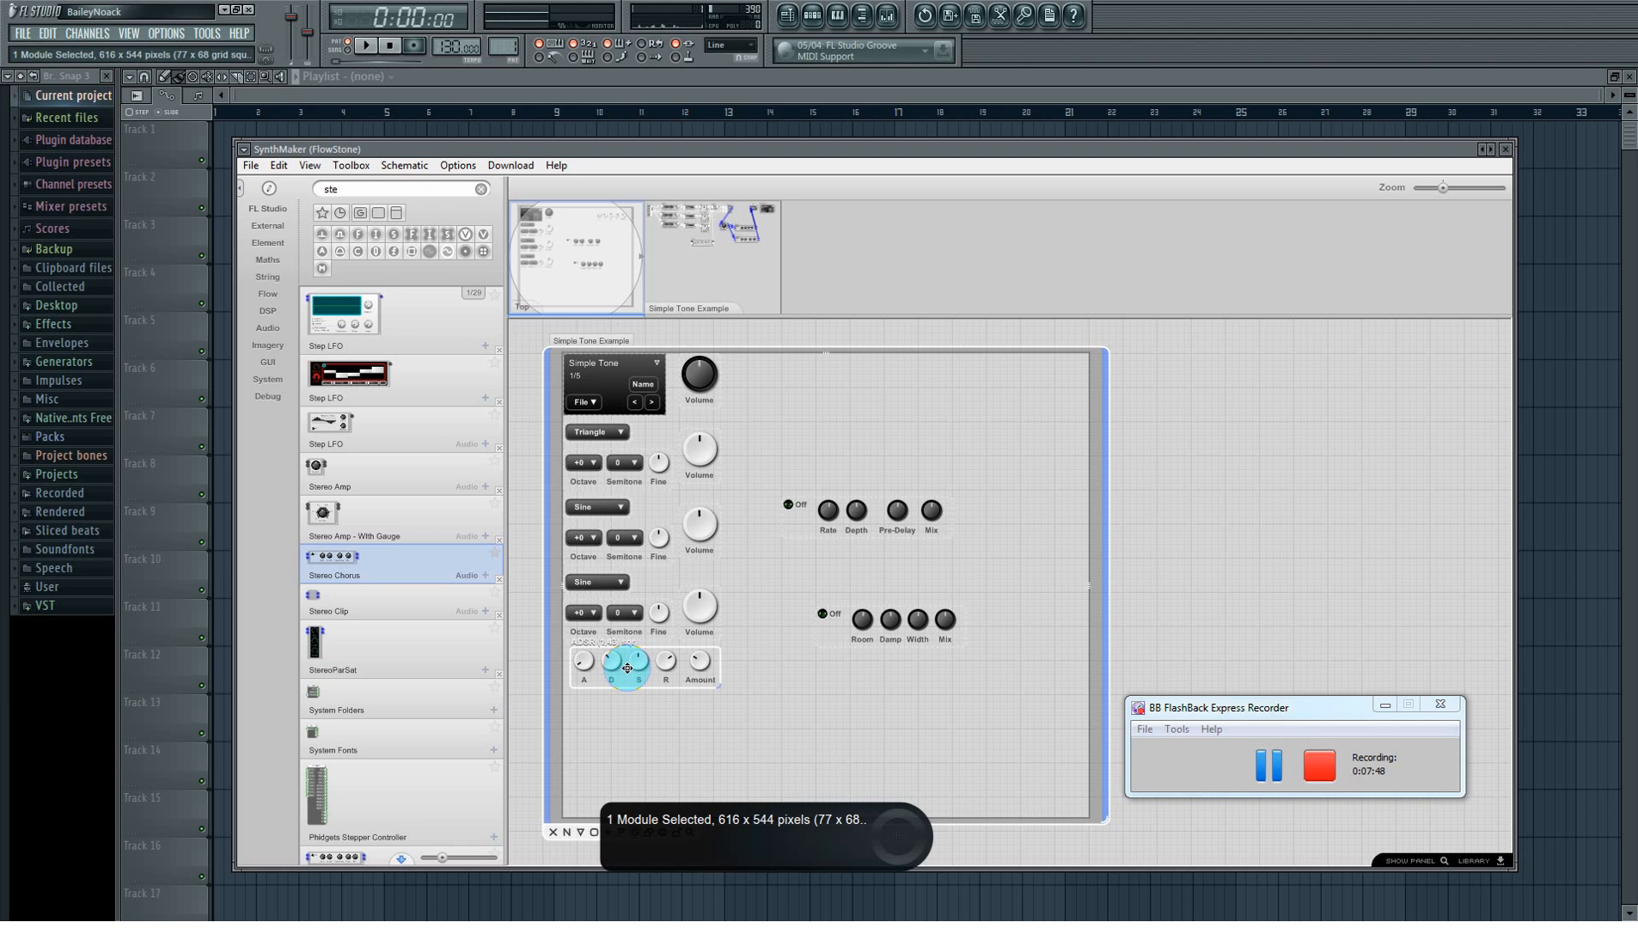
# Step: Stack the ADSR, chorus and reverb controls in a column just to the right of the oscillator volume knobs
pyautogui.moveTo(830, 512)
pyautogui.mouseDown()
pyautogui.moveTo(735, 669)
pyautogui.moveTo(622, 721)
pyautogui.moveTo(872, 418)
pyautogui.moveTo(872, 448)
pyautogui.moveTo(822, 498)
pyautogui.moveTo(827, 526)
pyautogui.mouseUp()
pyautogui.moveTo(616, 669); pyautogui.dragTo(793, 458)
pyautogui.click(867, 623)
pyautogui.moveTo(866, 623); pyautogui.dragTo(792, 578)
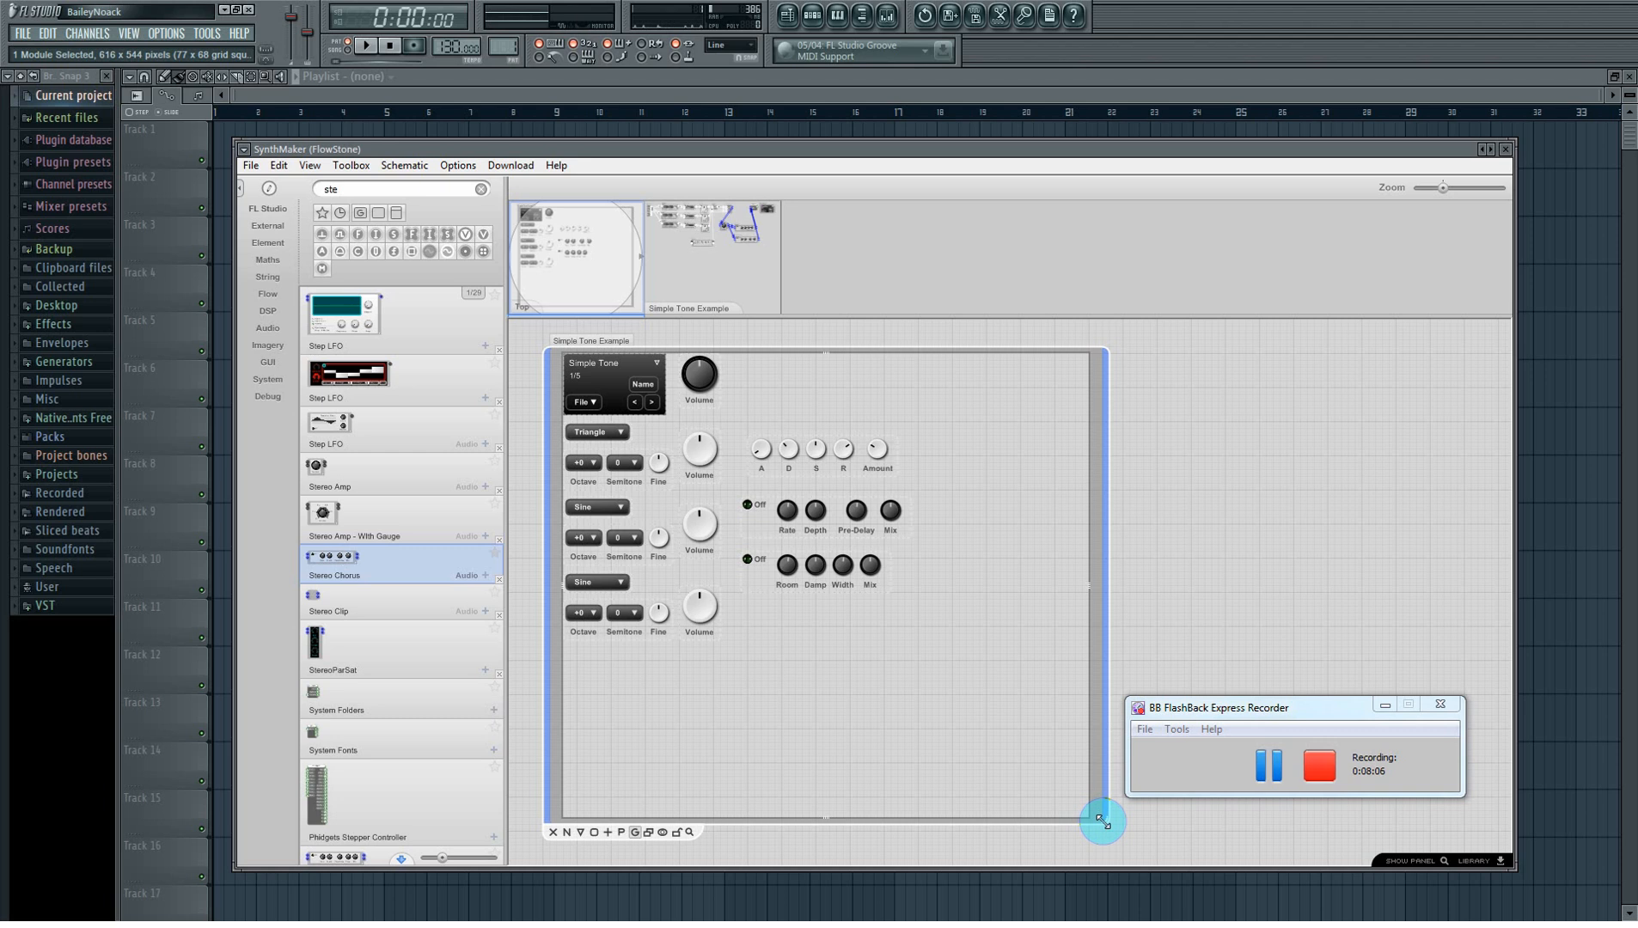
# Step: Shrink the module to 432 x 336 pixels around the arranged controls and lock the front panel layout
pyautogui.moveTo(1103, 823); pyautogui.dragTo(942, 643)
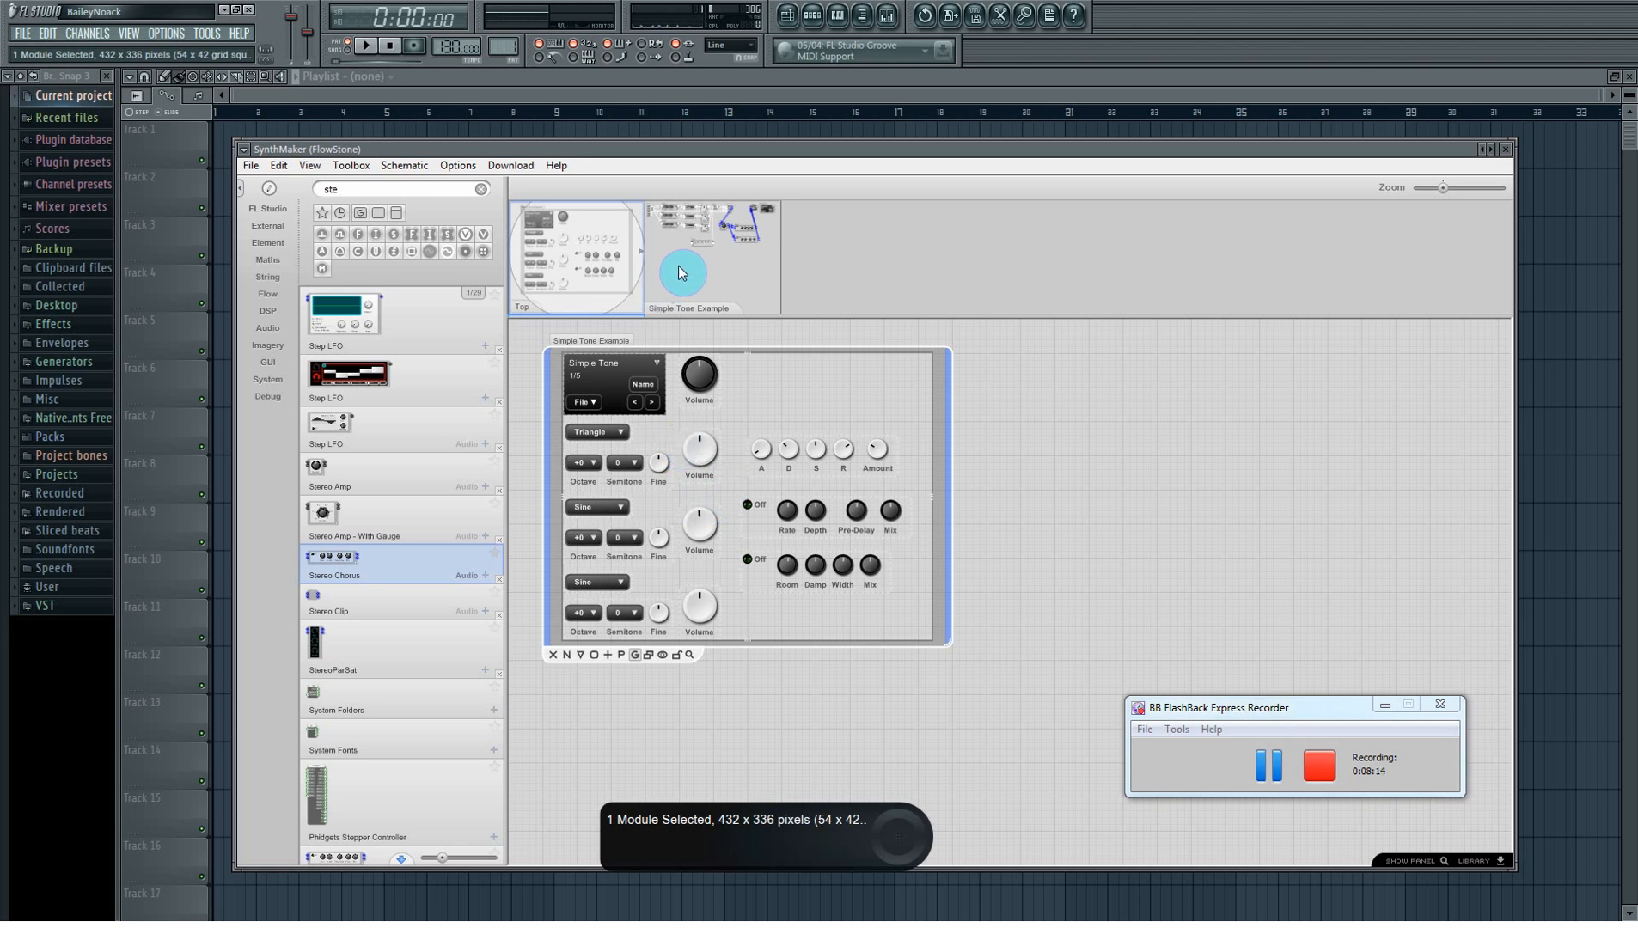
pyautogui.click(675, 656)
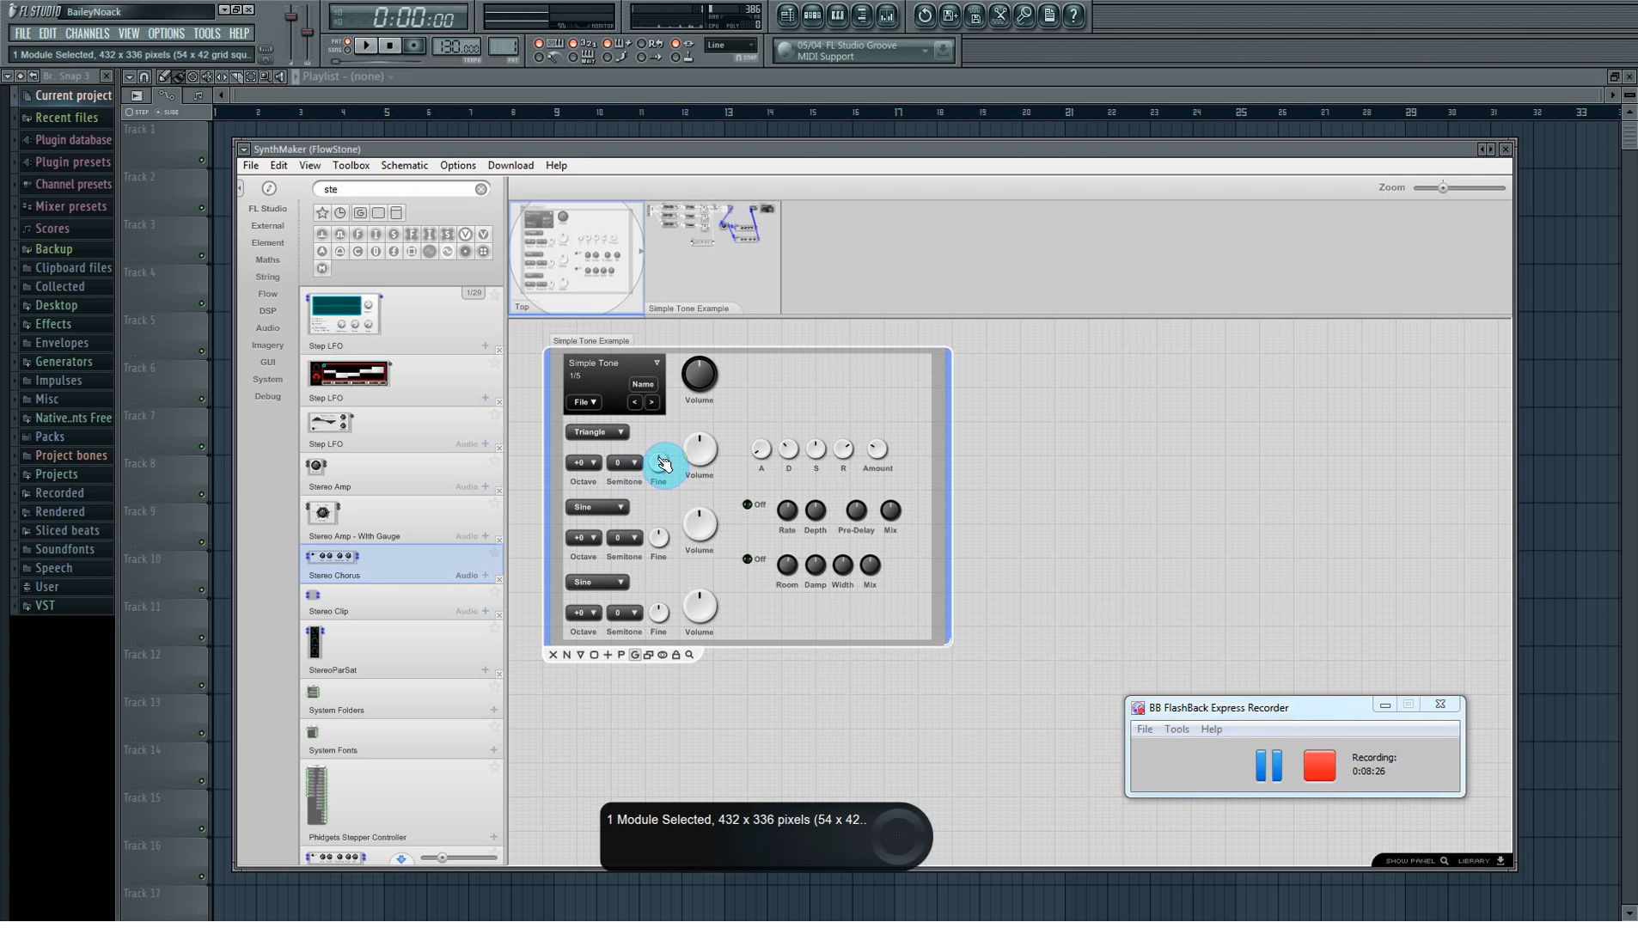
# Step: Turn a panel detuner's Fine knob and the lowest schematic Detuner's Fine knob to match the front-panel detuners to their modules
pyautogui.click(660, 558)
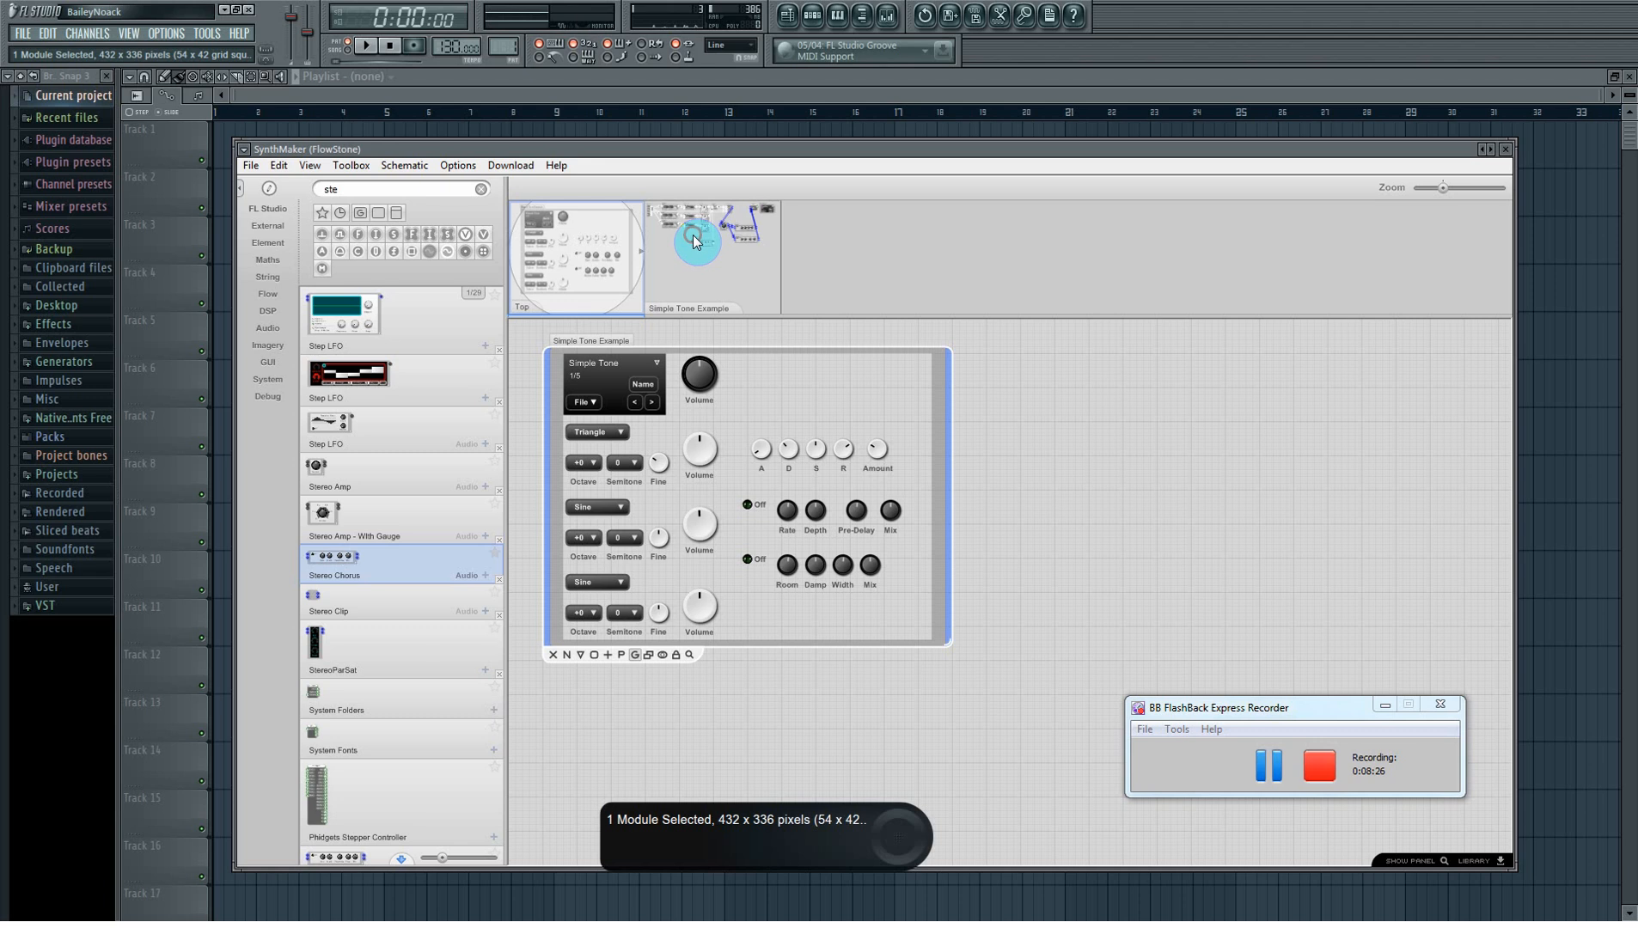
pyautogui.click(695, 235)
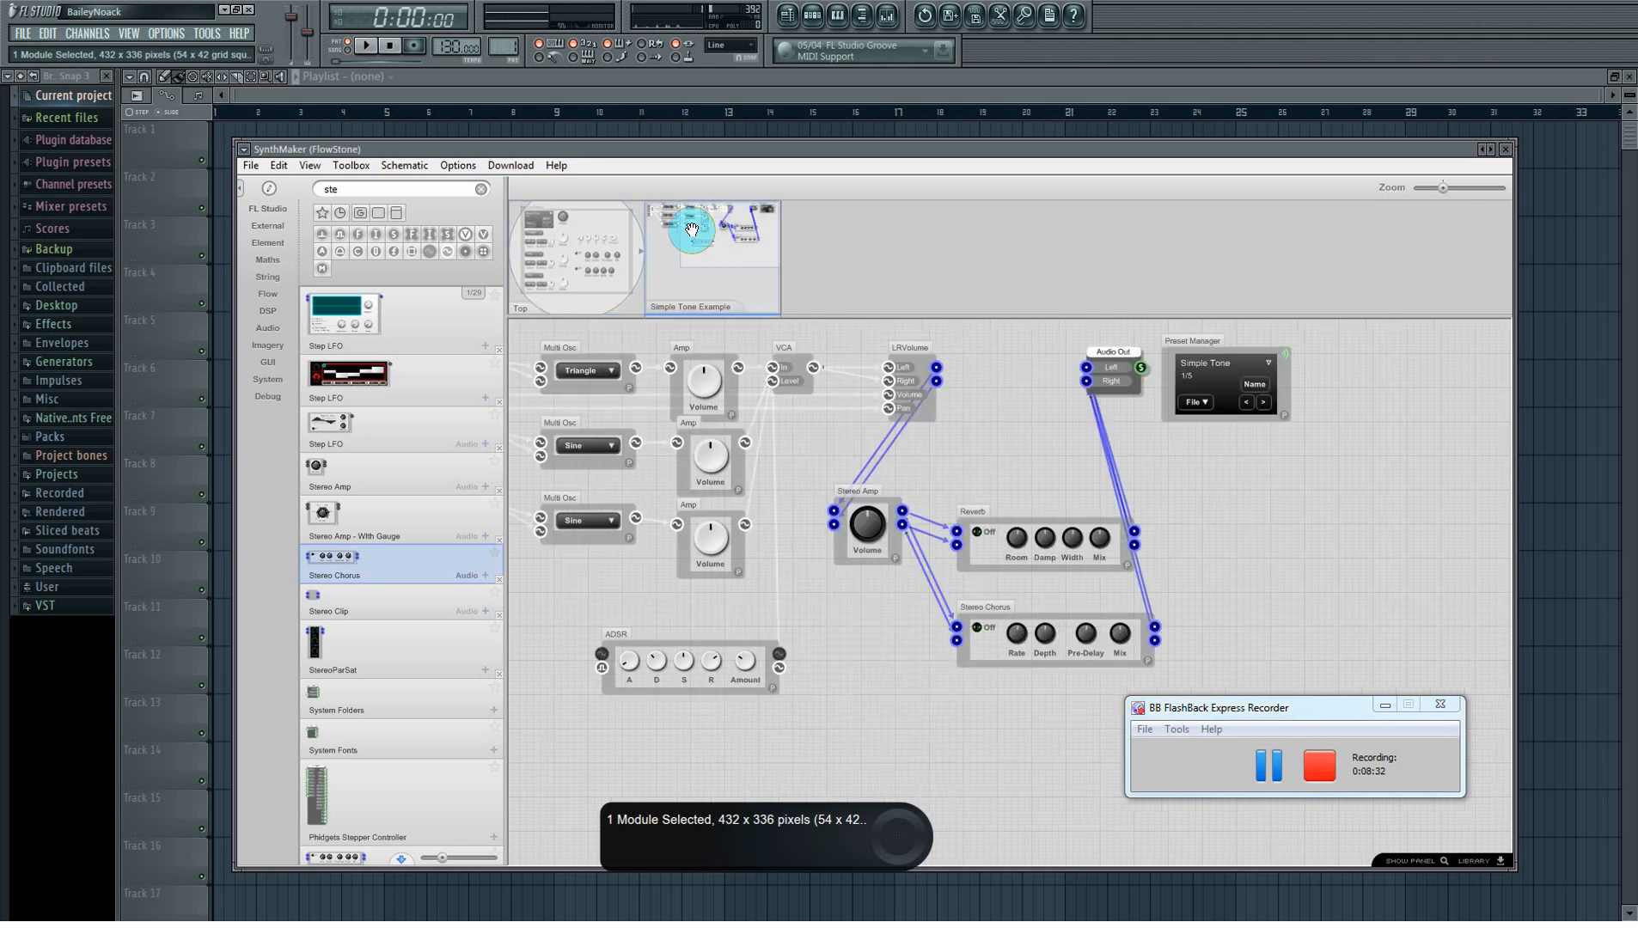
pyautogui.click(678, 244)
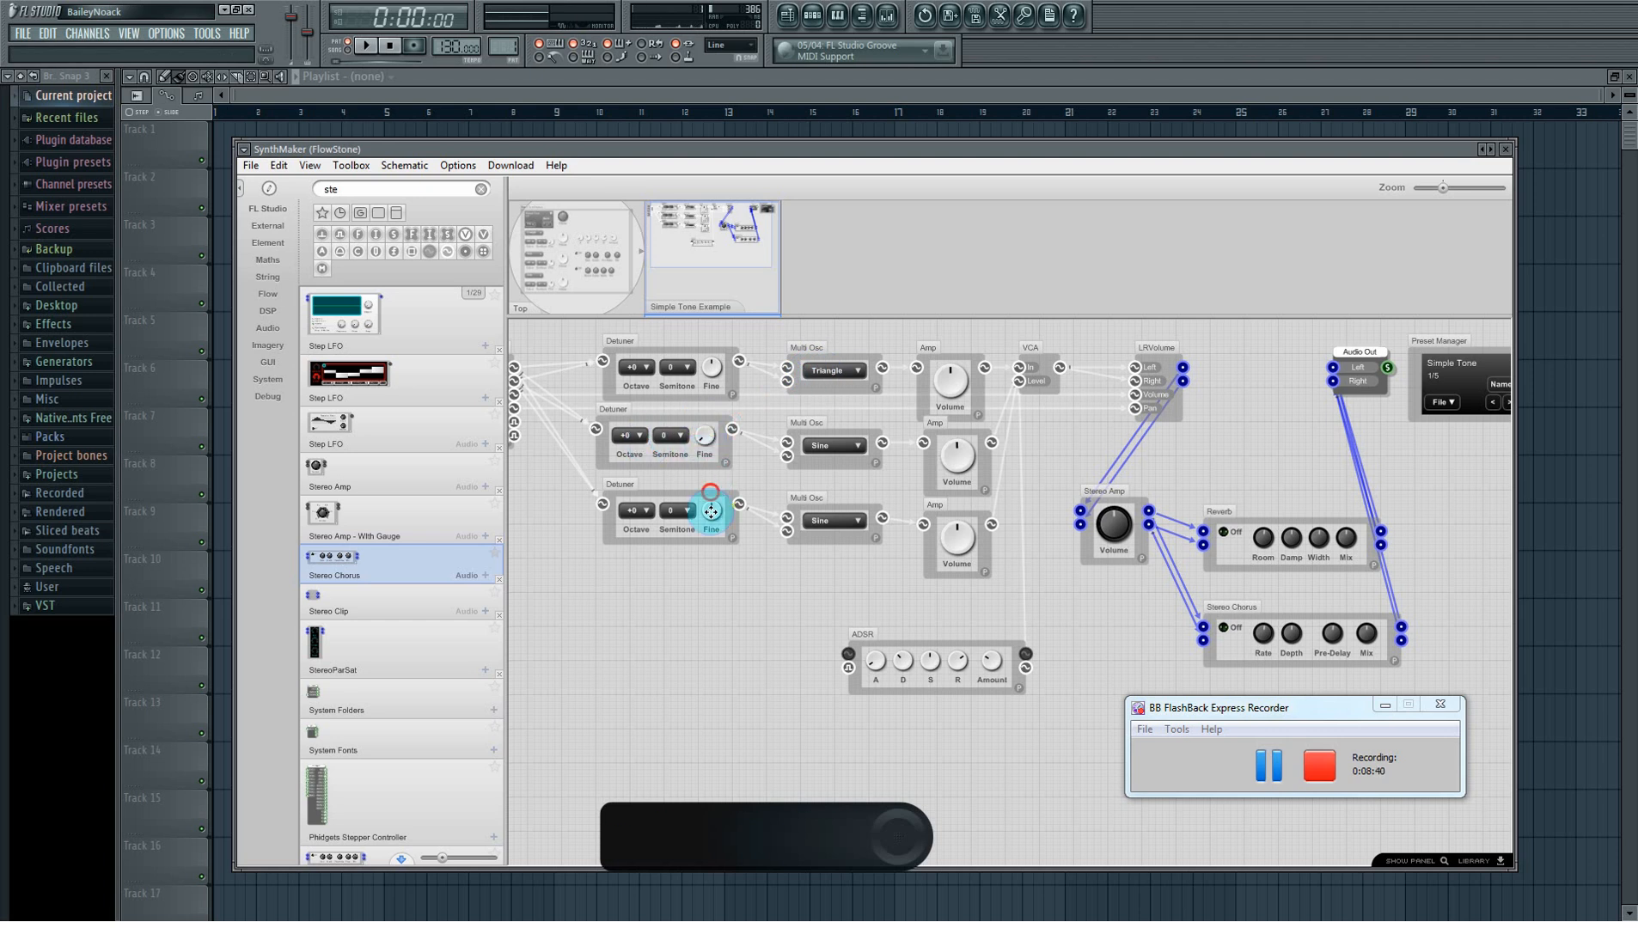
pyautogui.moveTo(717, 505)
pyautogui.mouseDown()
pyautogui.moveTo(717, 526)
pyautogui.moveTo(704, 477)
pyautogui.moveTo(709, 492)
pyautogui.mouseUp()
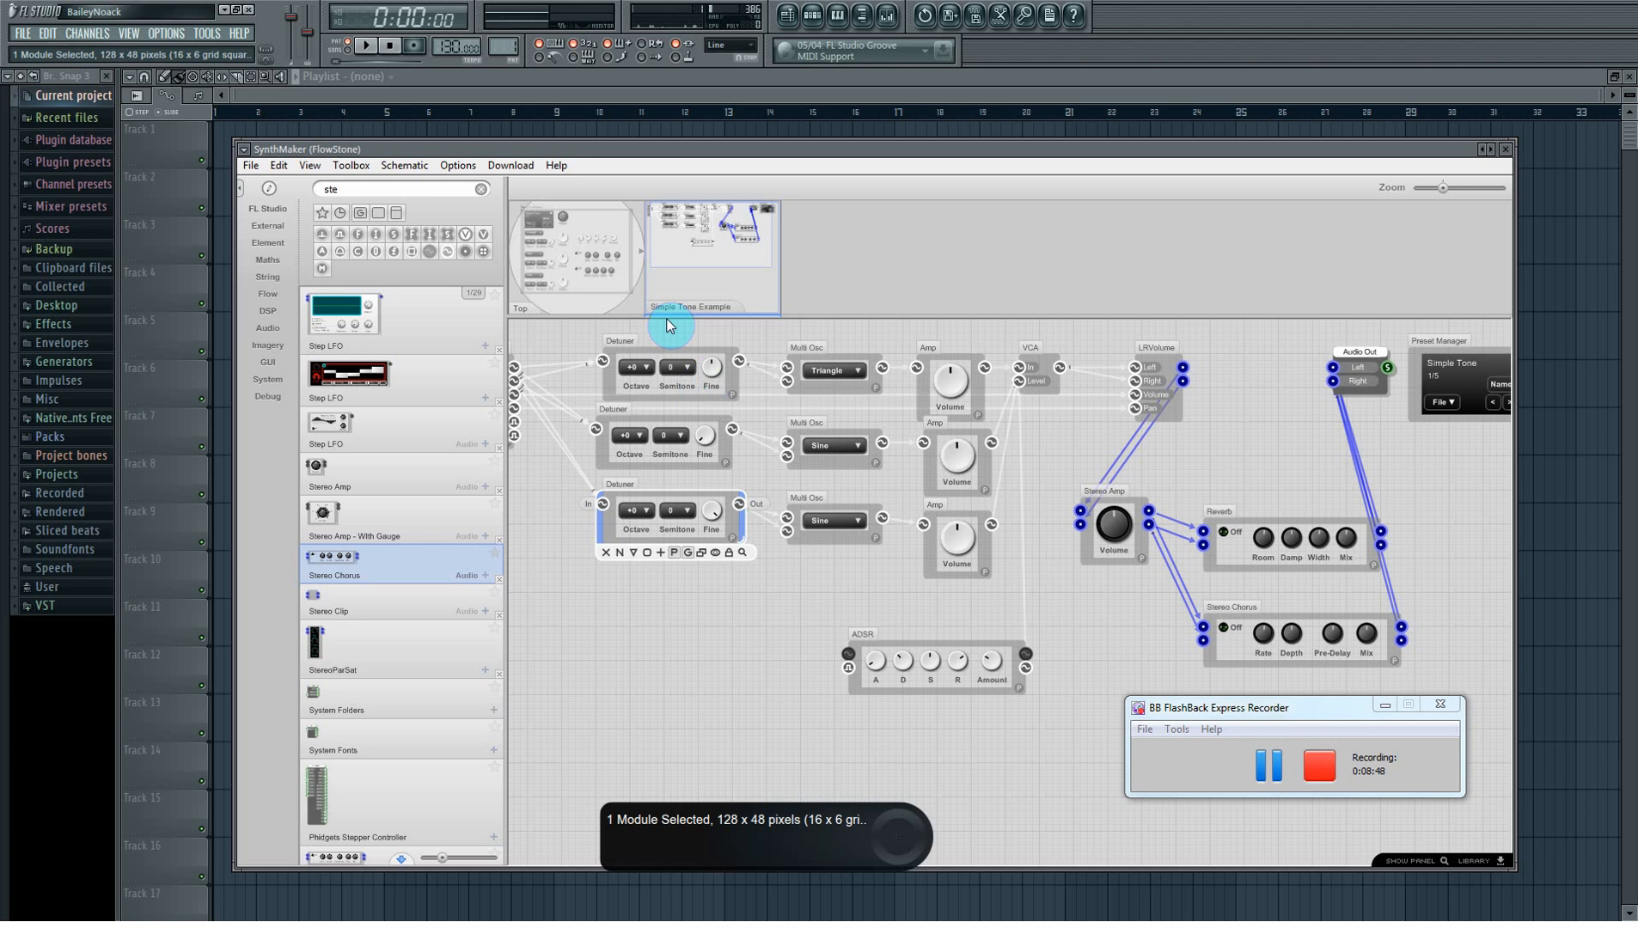
pyautogui.click(593, 300)
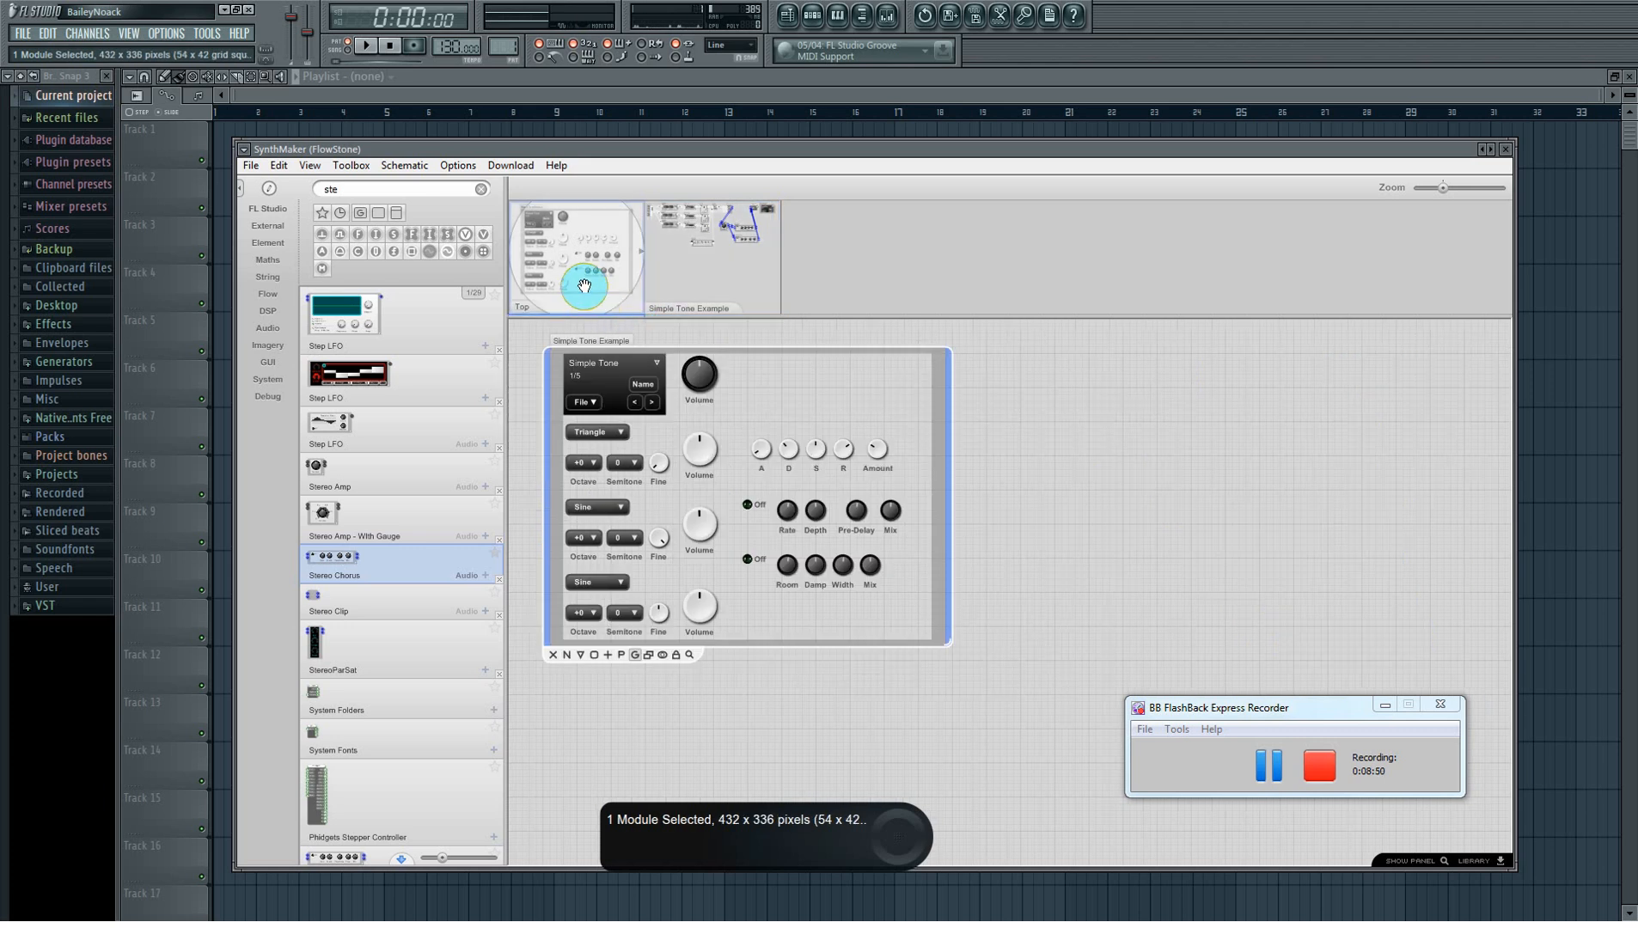
# Step: Unlock the front panel and swap the detuners of the first and second oscillator rows
pyautogui.click(636, 464)
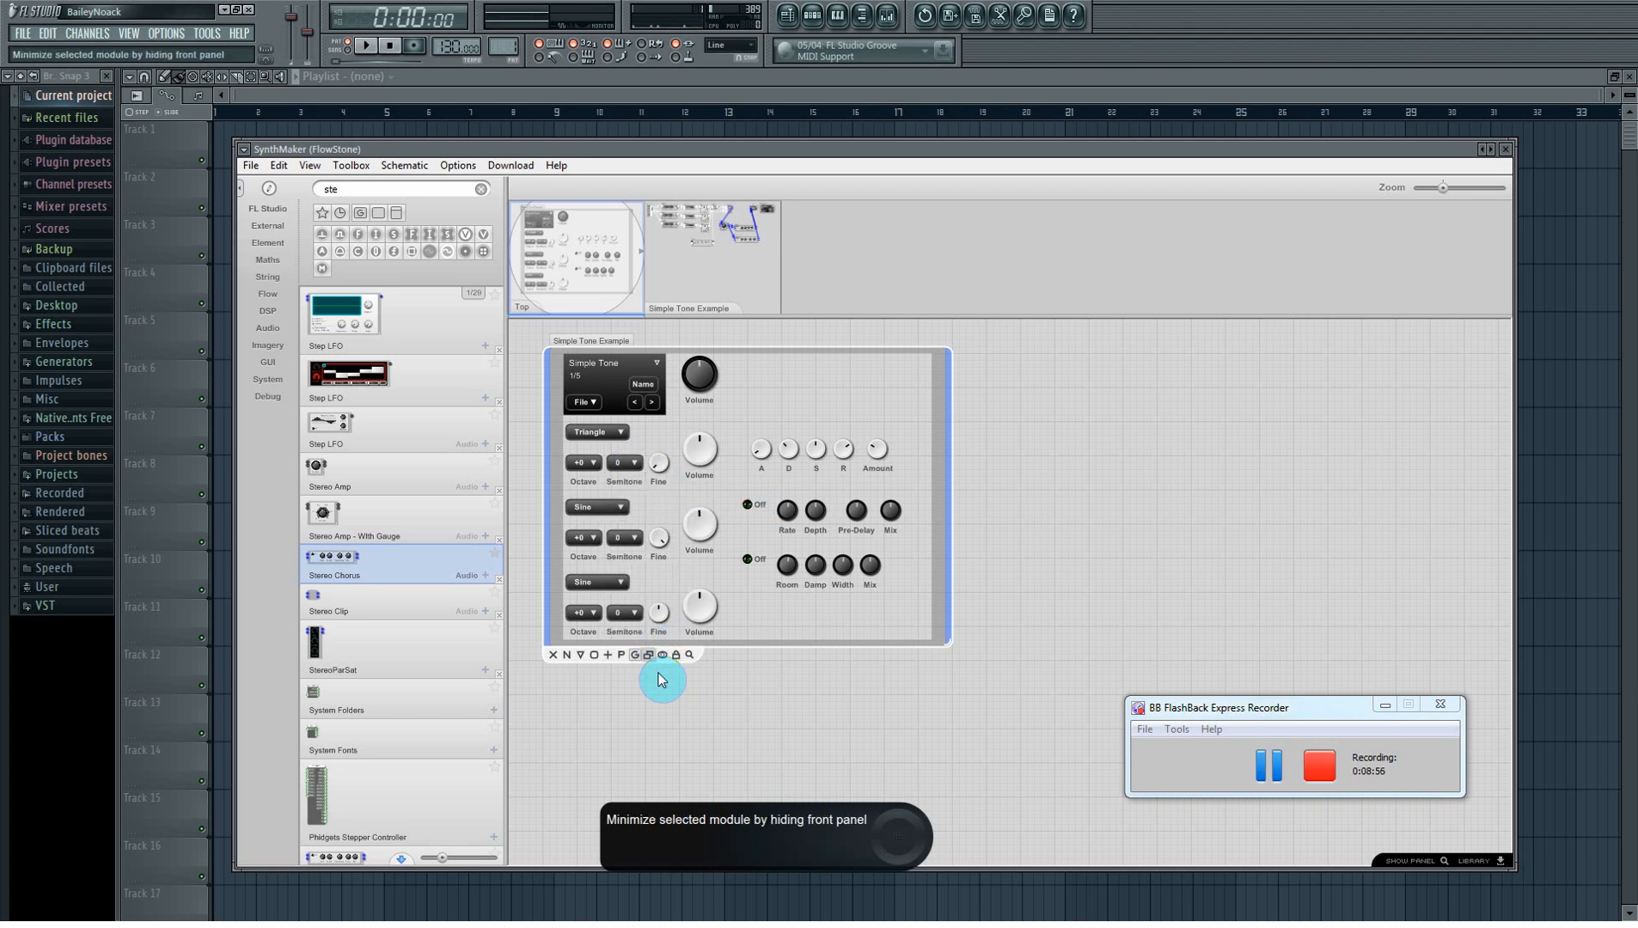
pyautogui.click(678, 658)
pyautogui.click(622, 525)
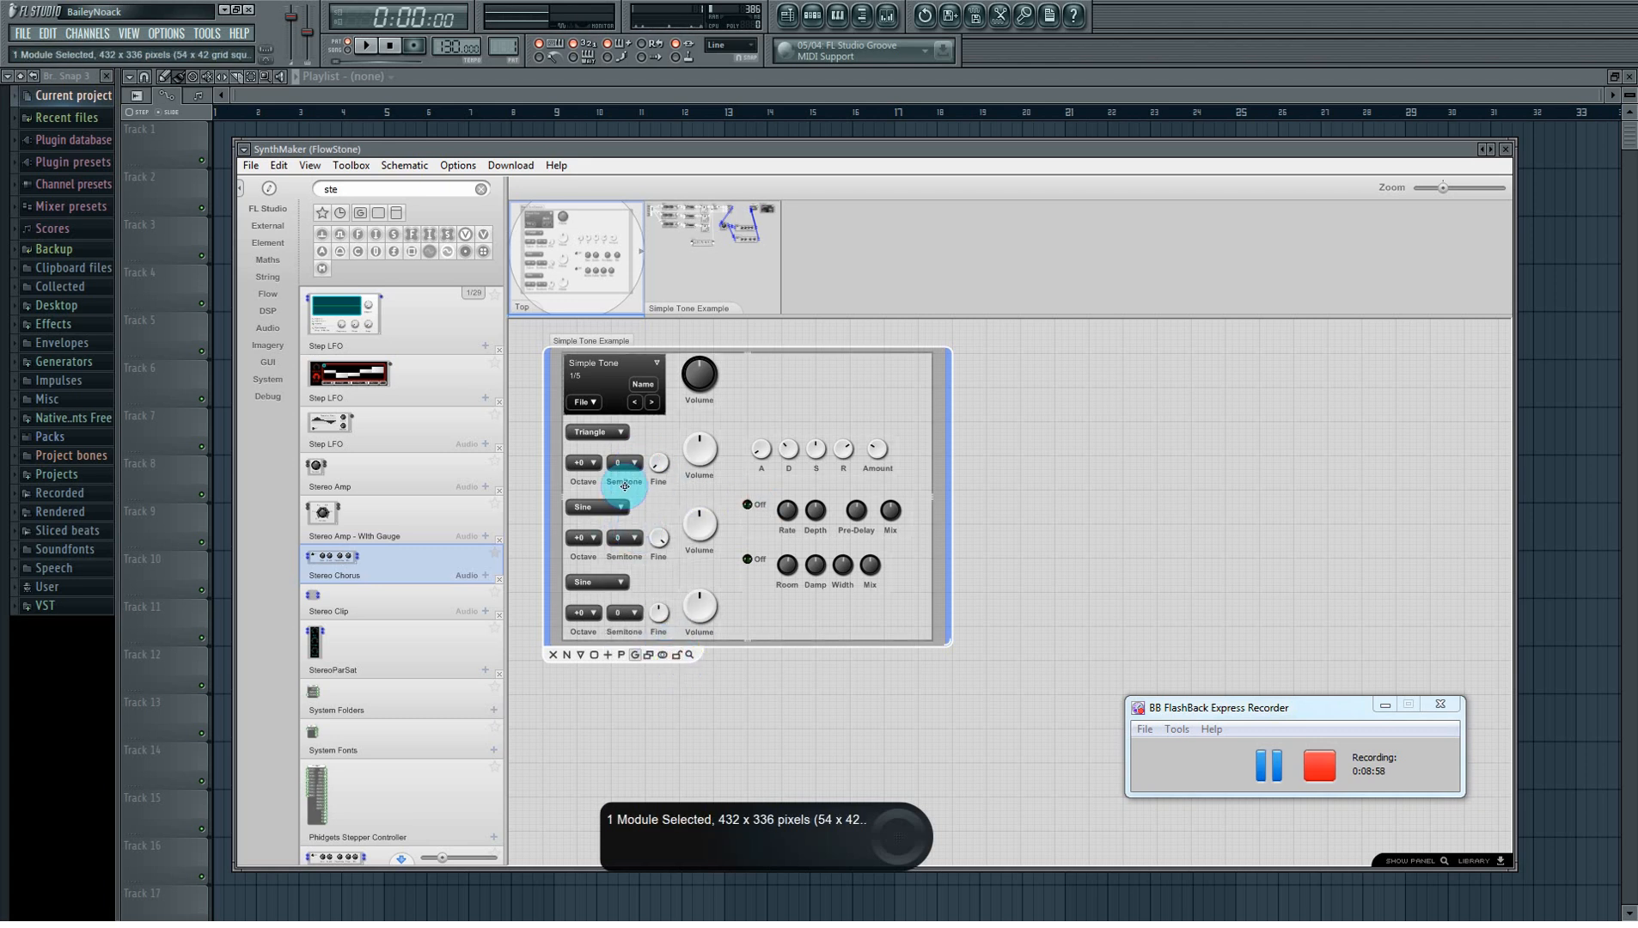
pyautogui.moveTo(623, 462); pyautogui.dragTo(823, 398)
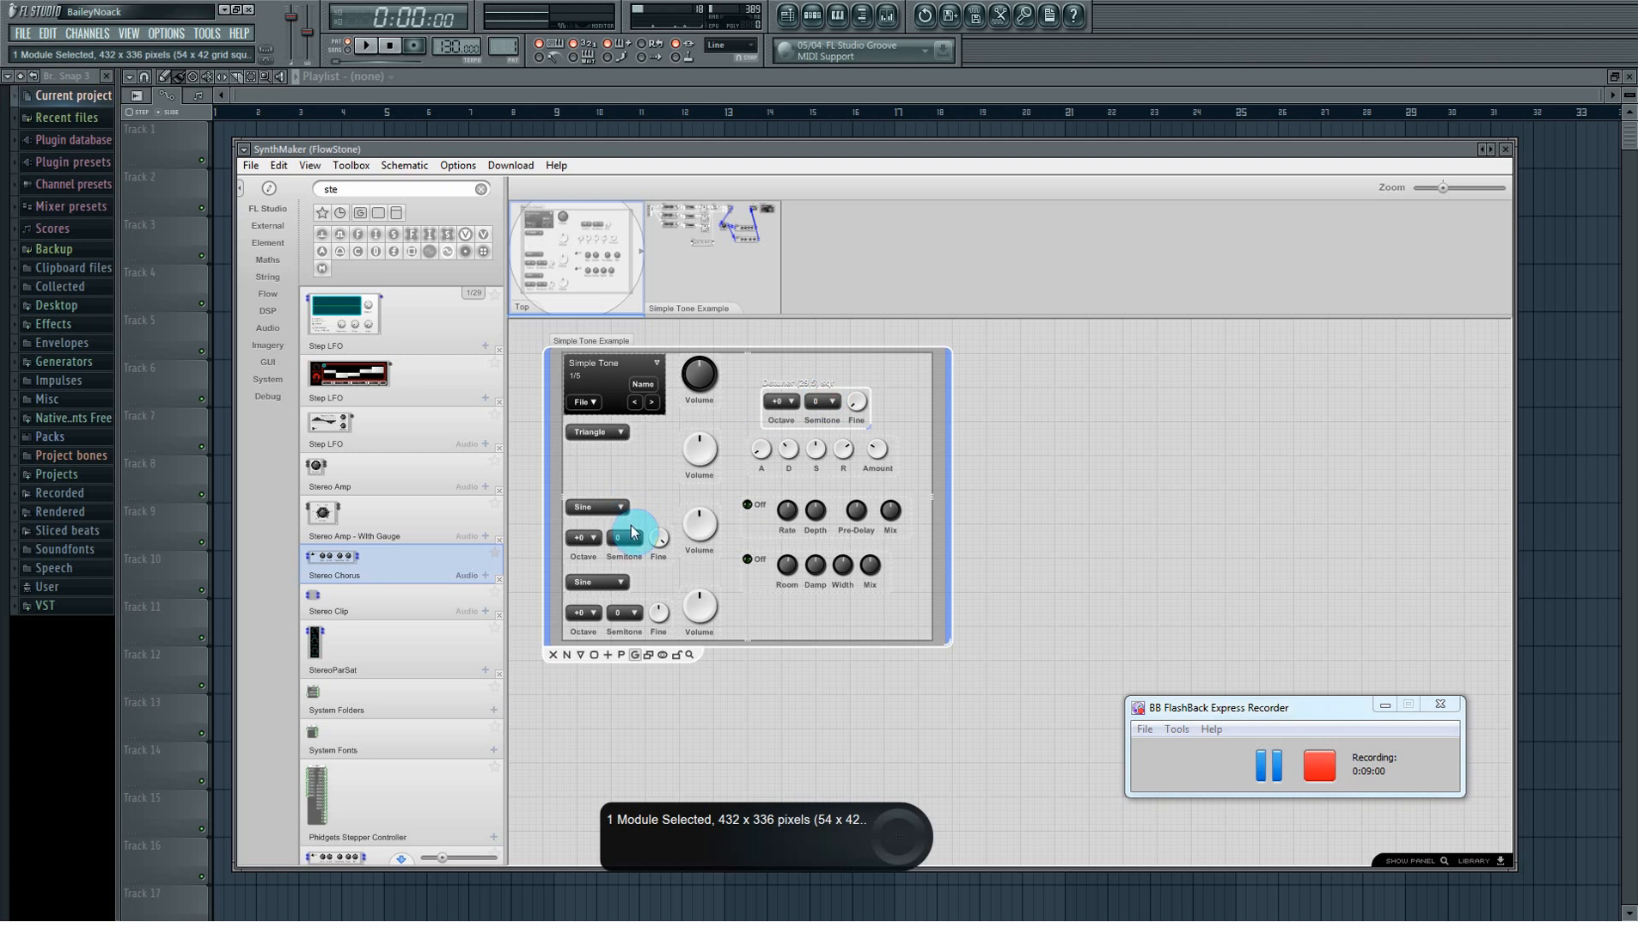
pyautogui.moveTo(622, 535); pyautogui.dragTo(630, 453)
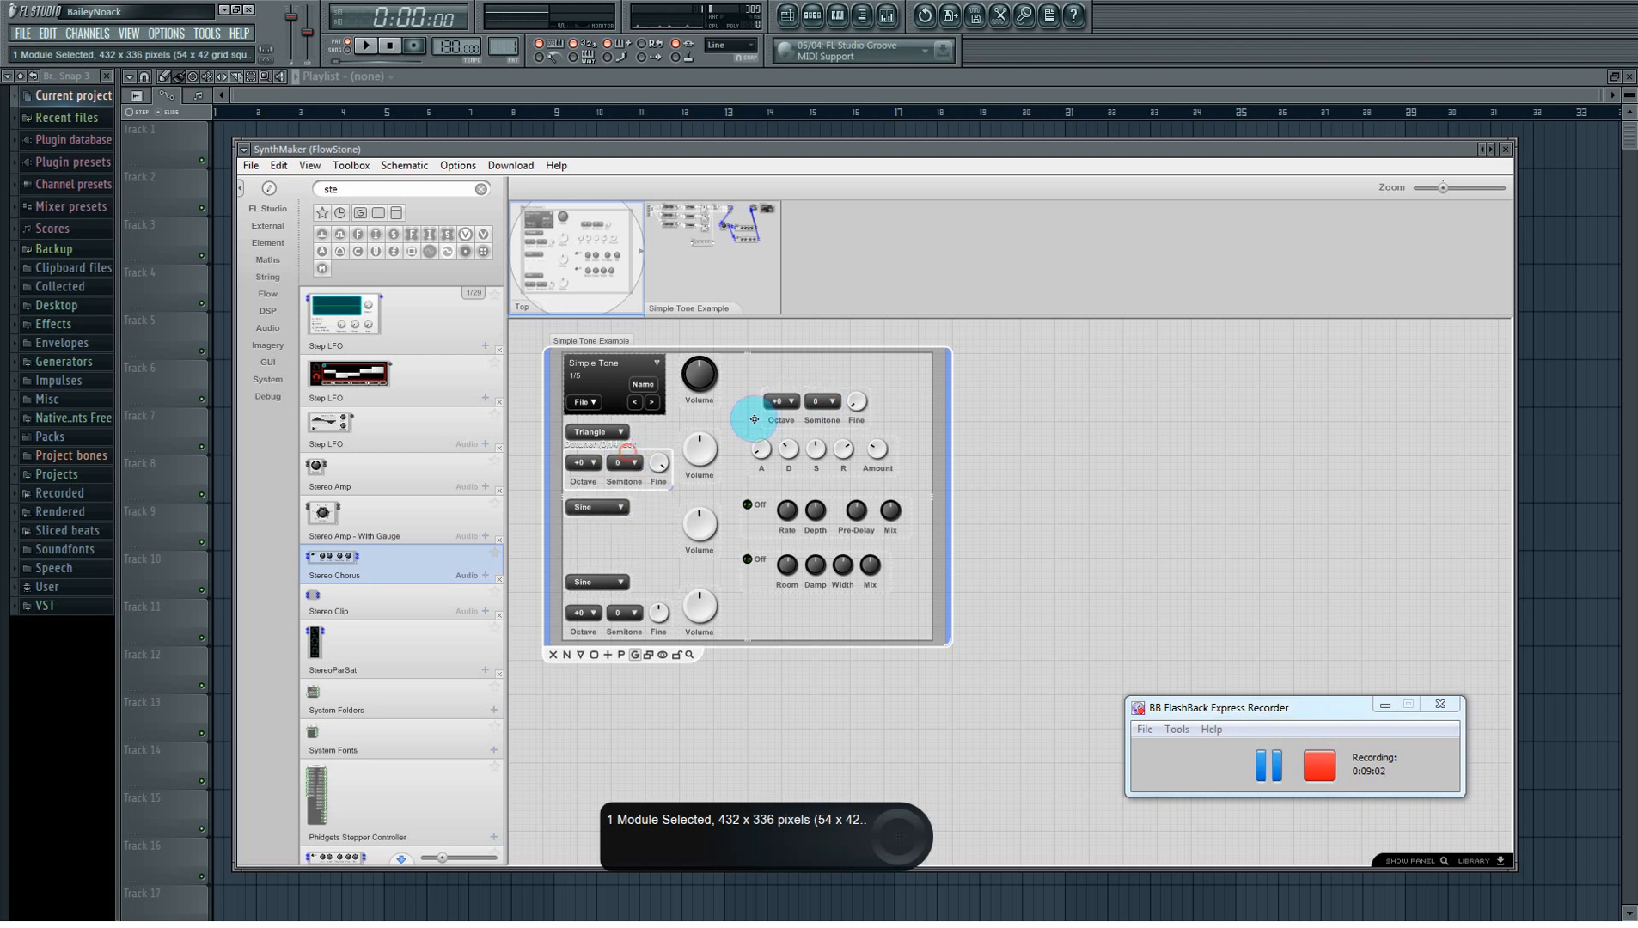
pyautogui.moveTo(778, 397); pyautogui.dragTo(584, 524)
pyautogui.click(737, 595)
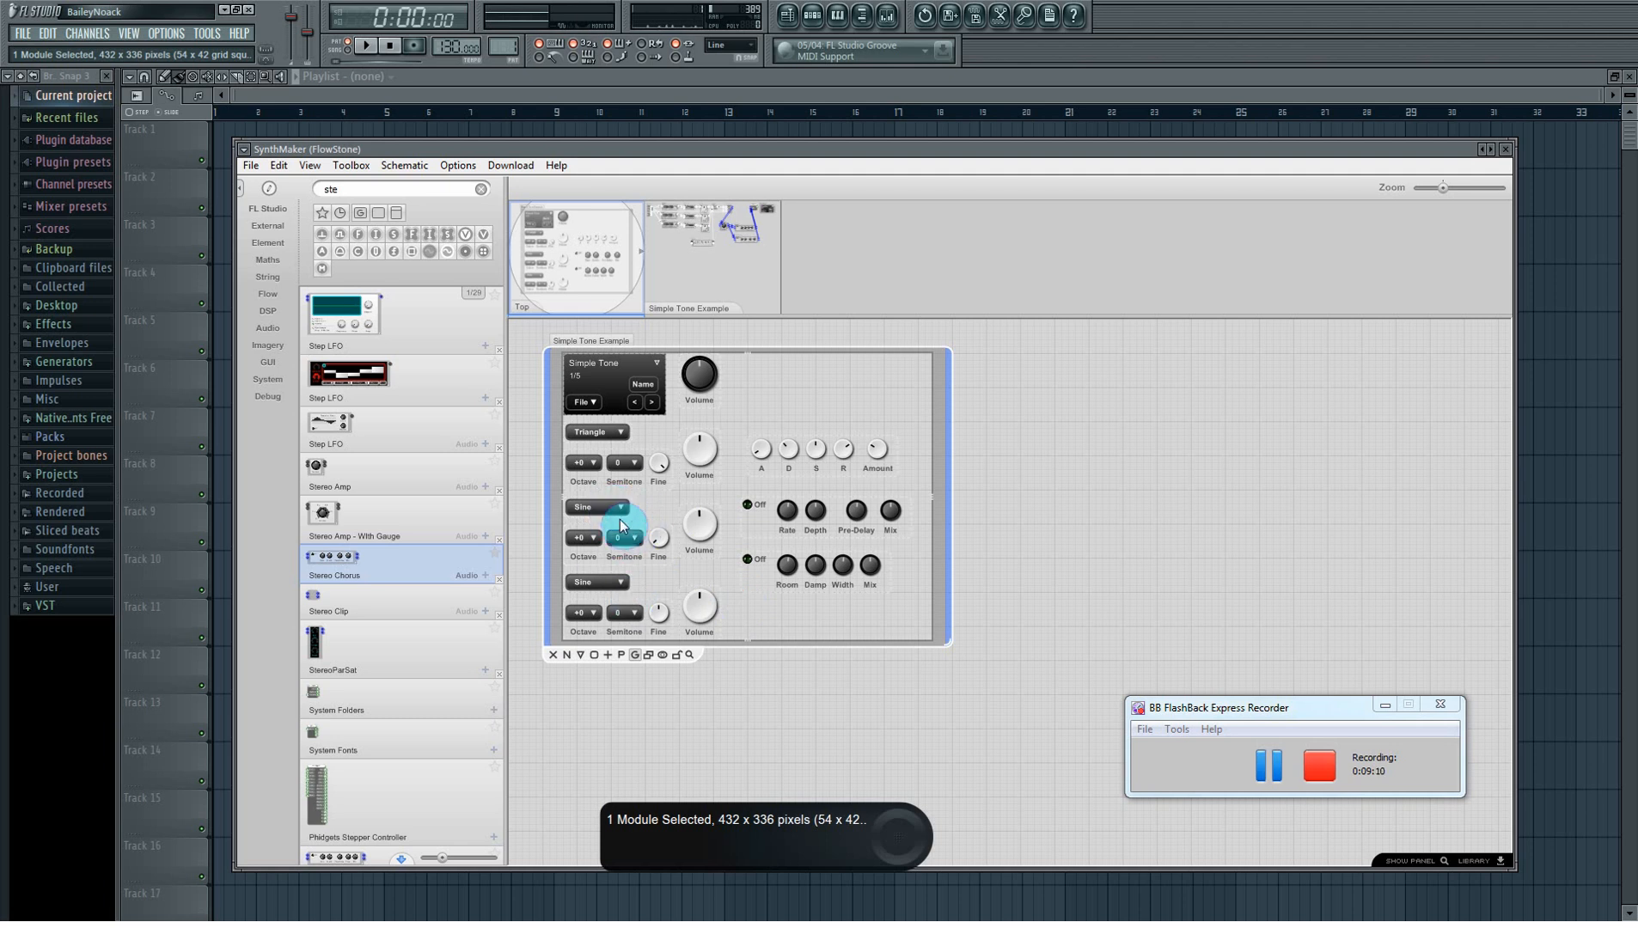
# Step: Check the detuner settings against the schematic and swap the panel detuners of the first and third oscillator rows
pyautogui.click(686, 273)
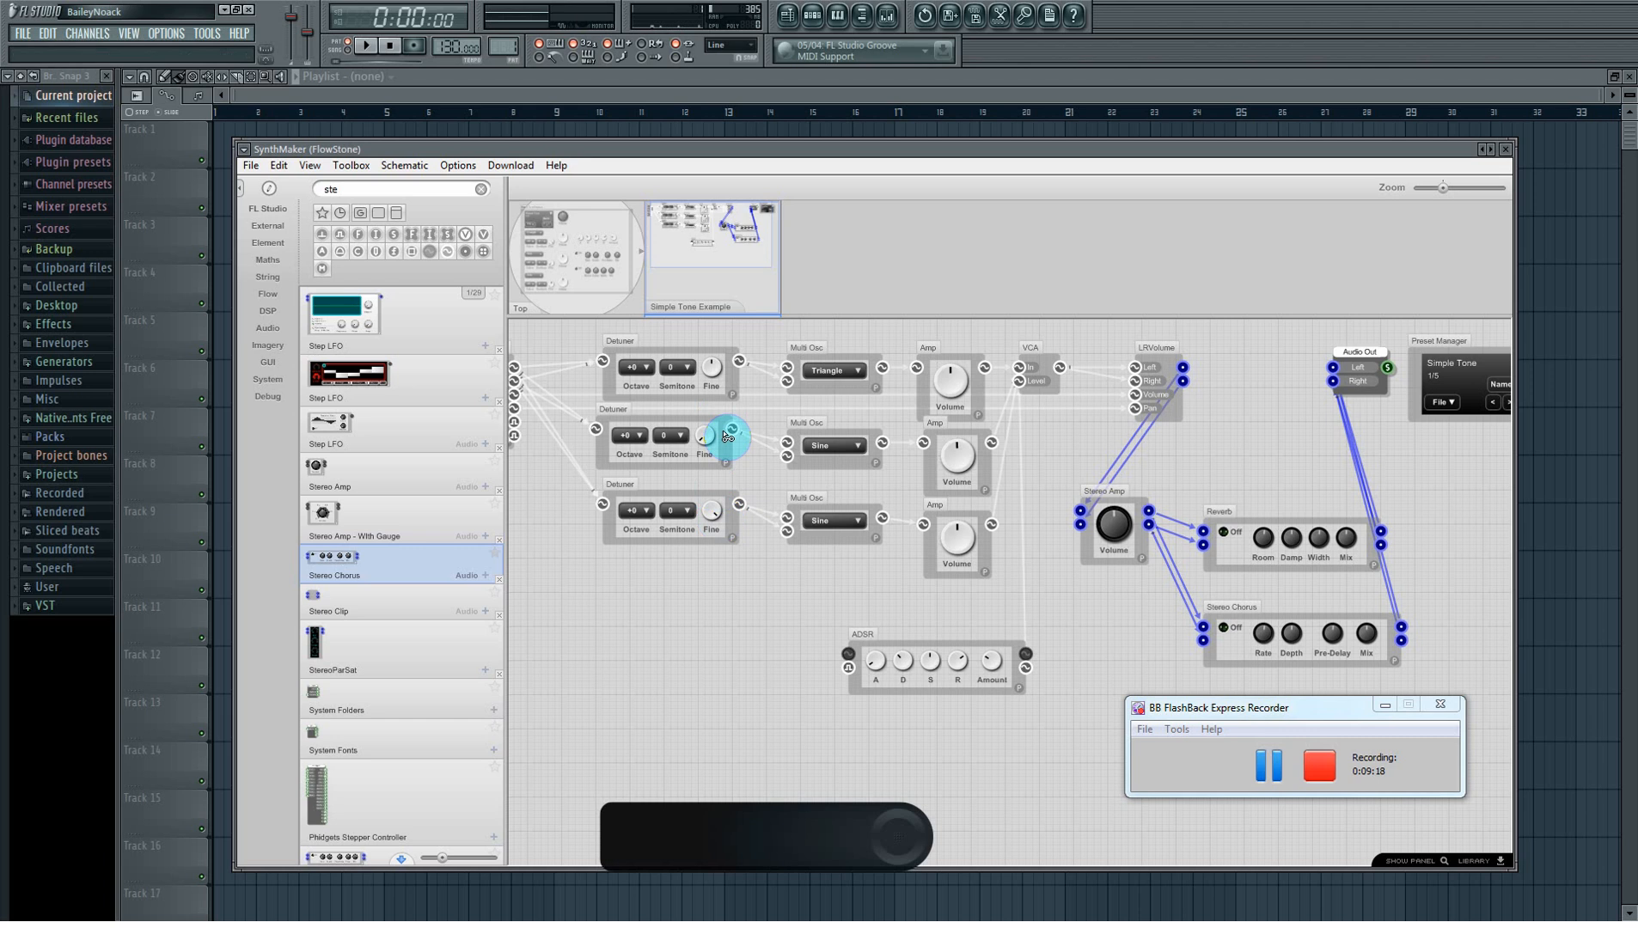
pyautogui.click(599, 293)
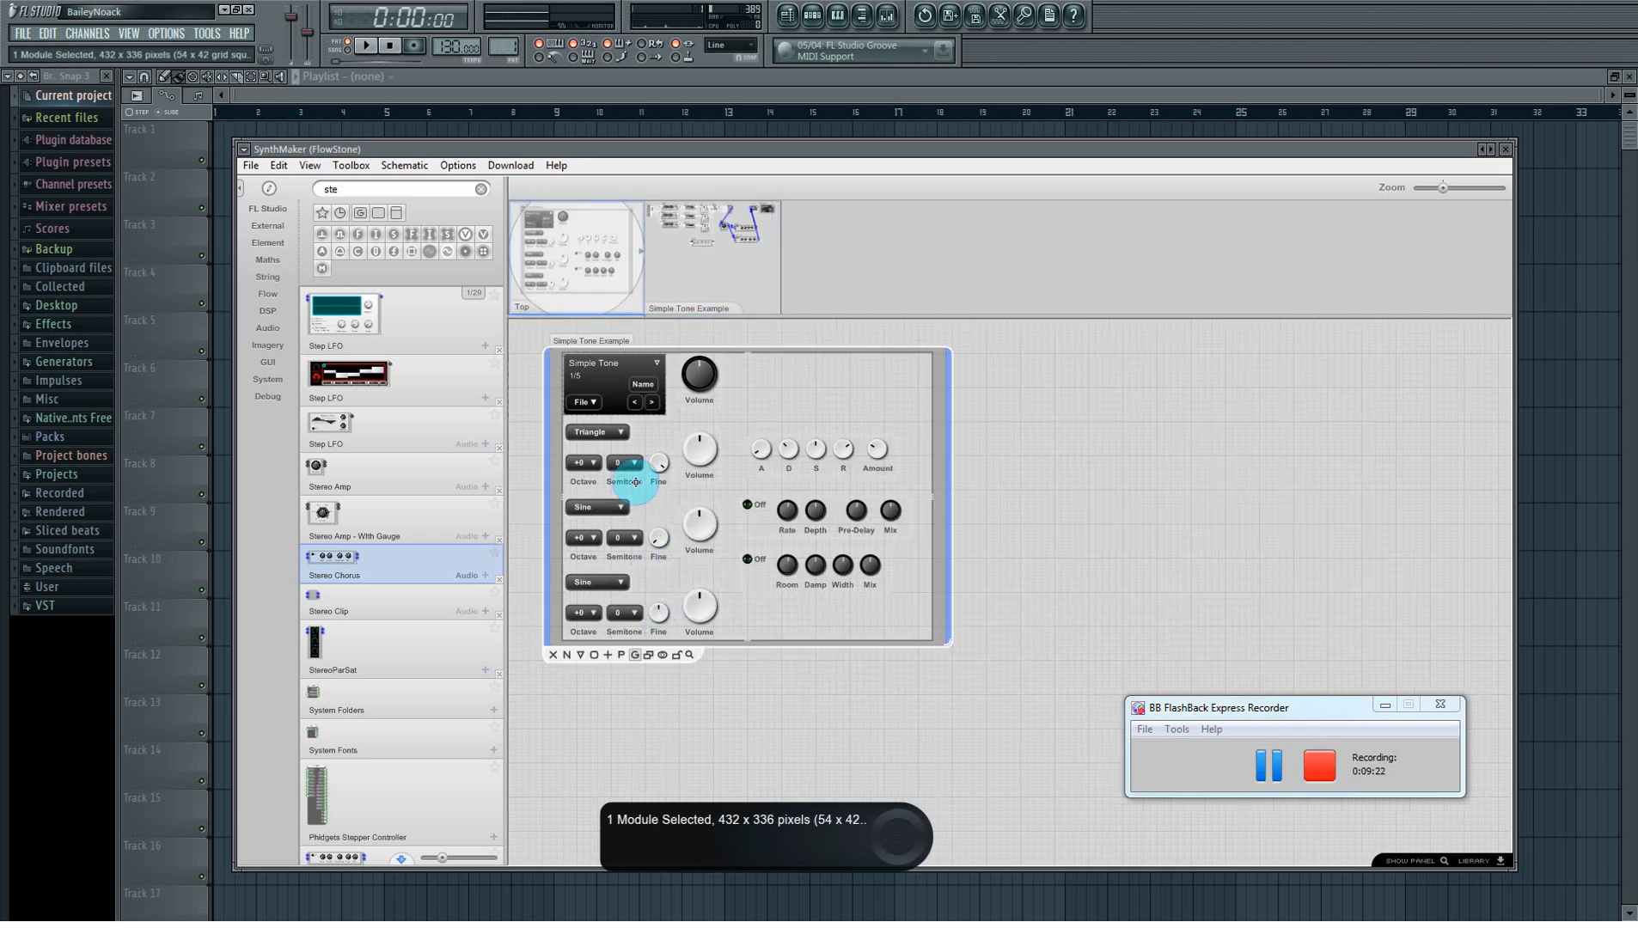
pyautogui.moveTo(628, 457); pyautogui.dragTo(800, 603)
pyautogui.moveTo(626, 611); pyautogui.dragTo(607, 454)
pyautogui.click(726, 571)
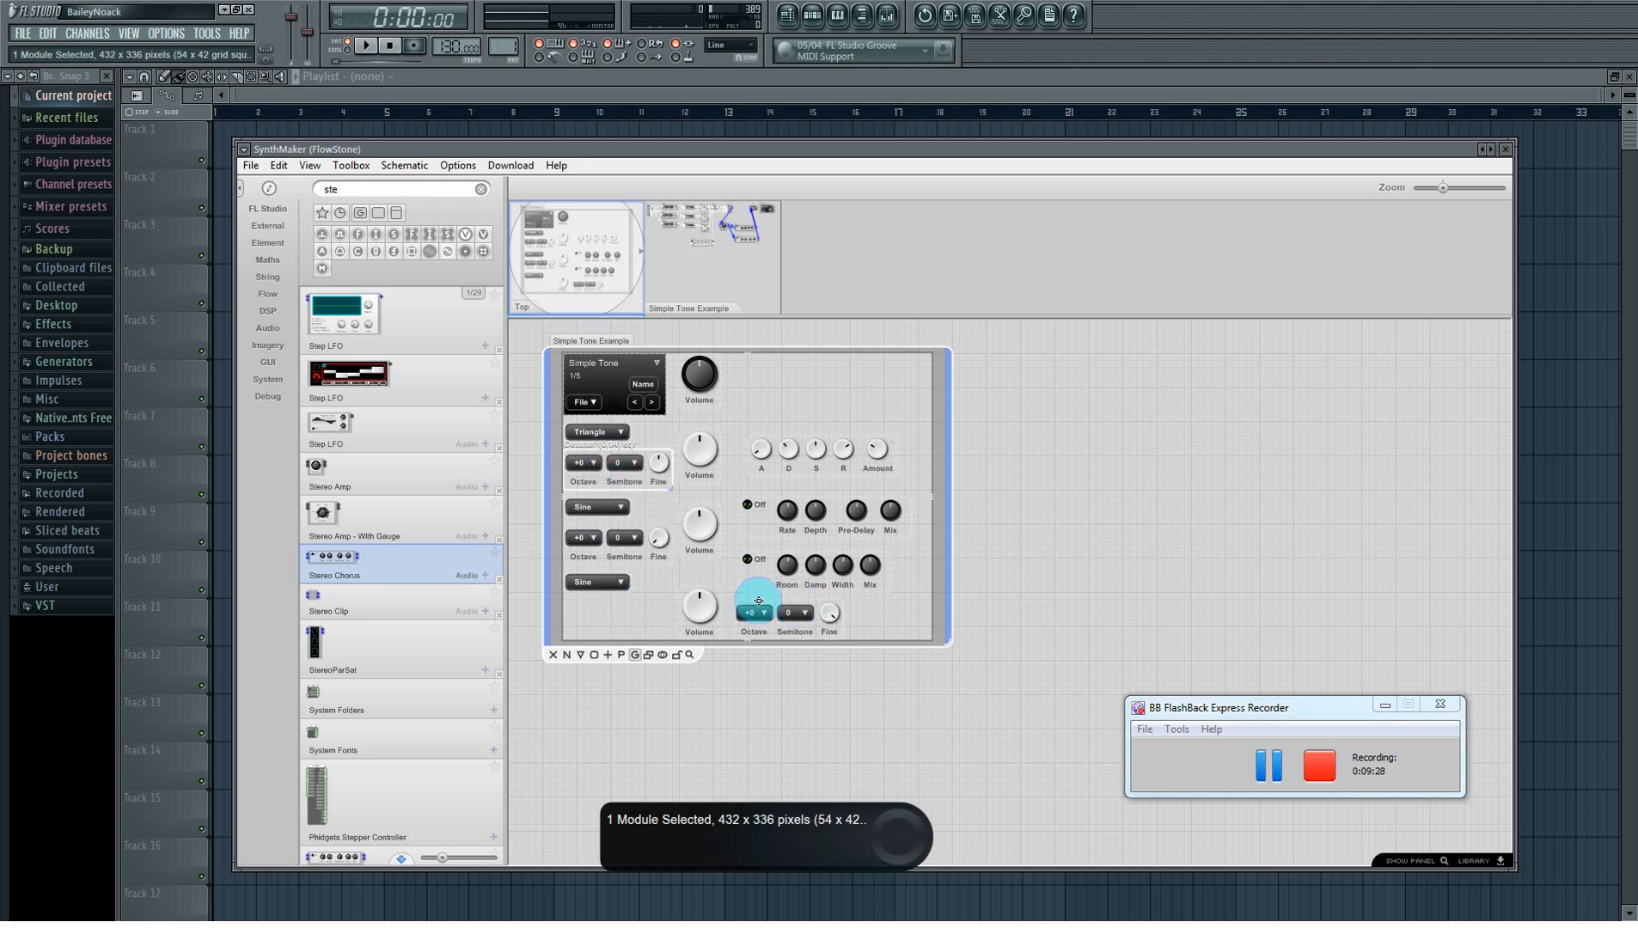
pyautogui.moveTo(758, 600); pyautogui.dragTo(587, 599)
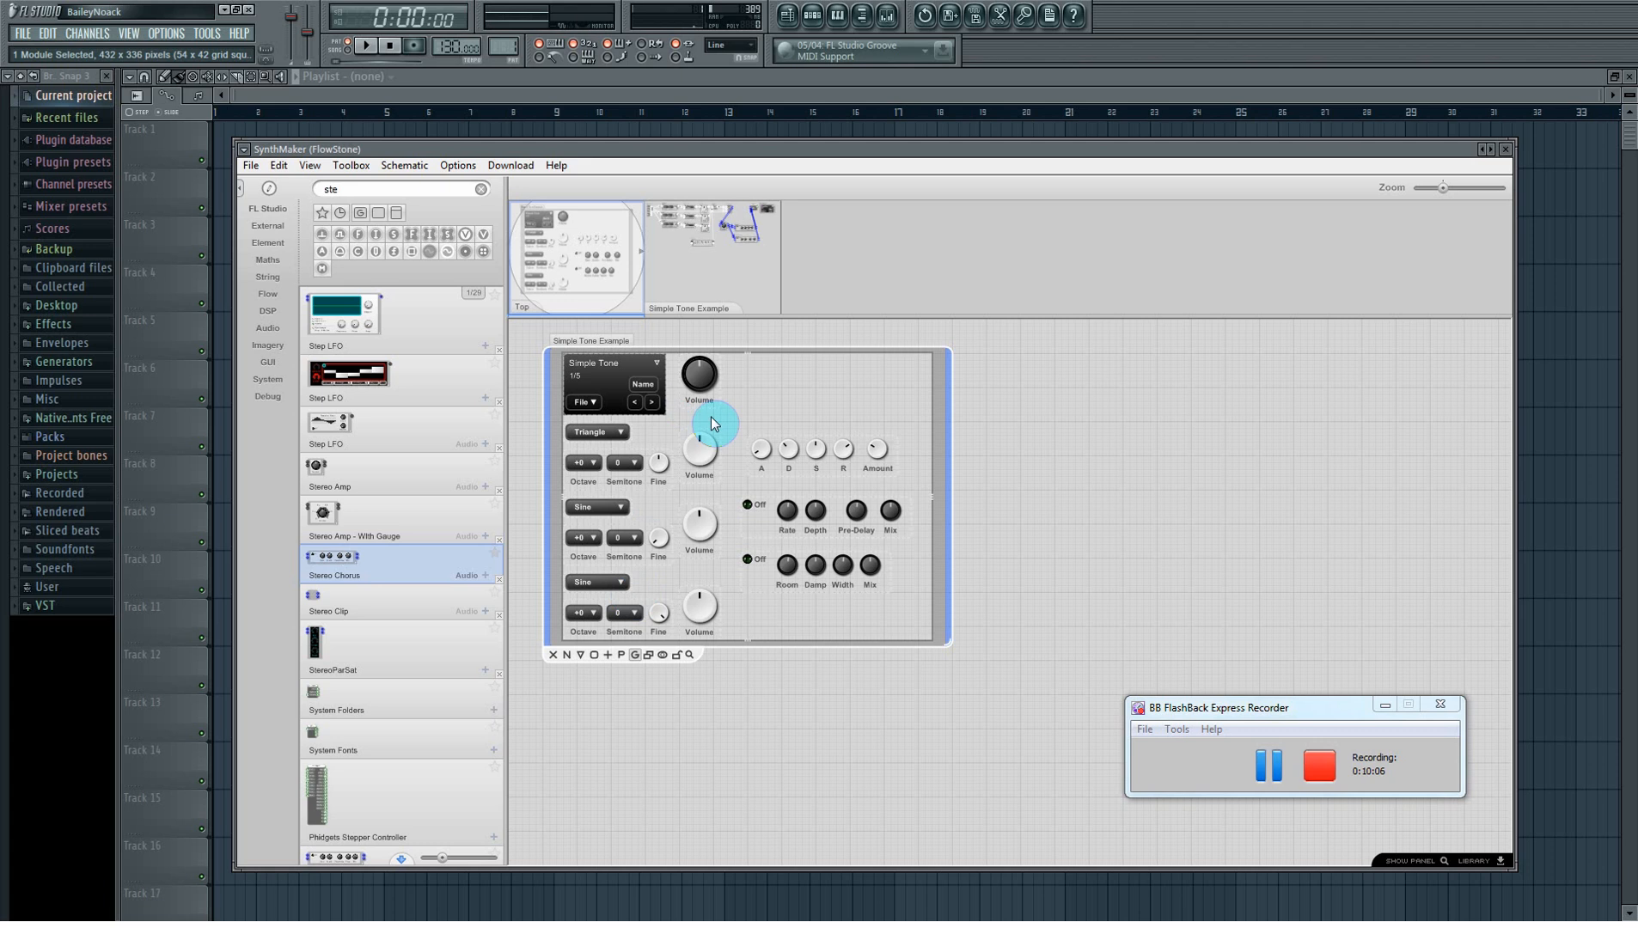
# Step: Lock the panel, turn the first volume knob down and the second up, and set the bottom row's waveform to Sawtooth for comparison with the schematic
pyautogui.click(680, 660)
pyautogui.moveTo(701, 451); pyautogui.dragTo(698, 541)
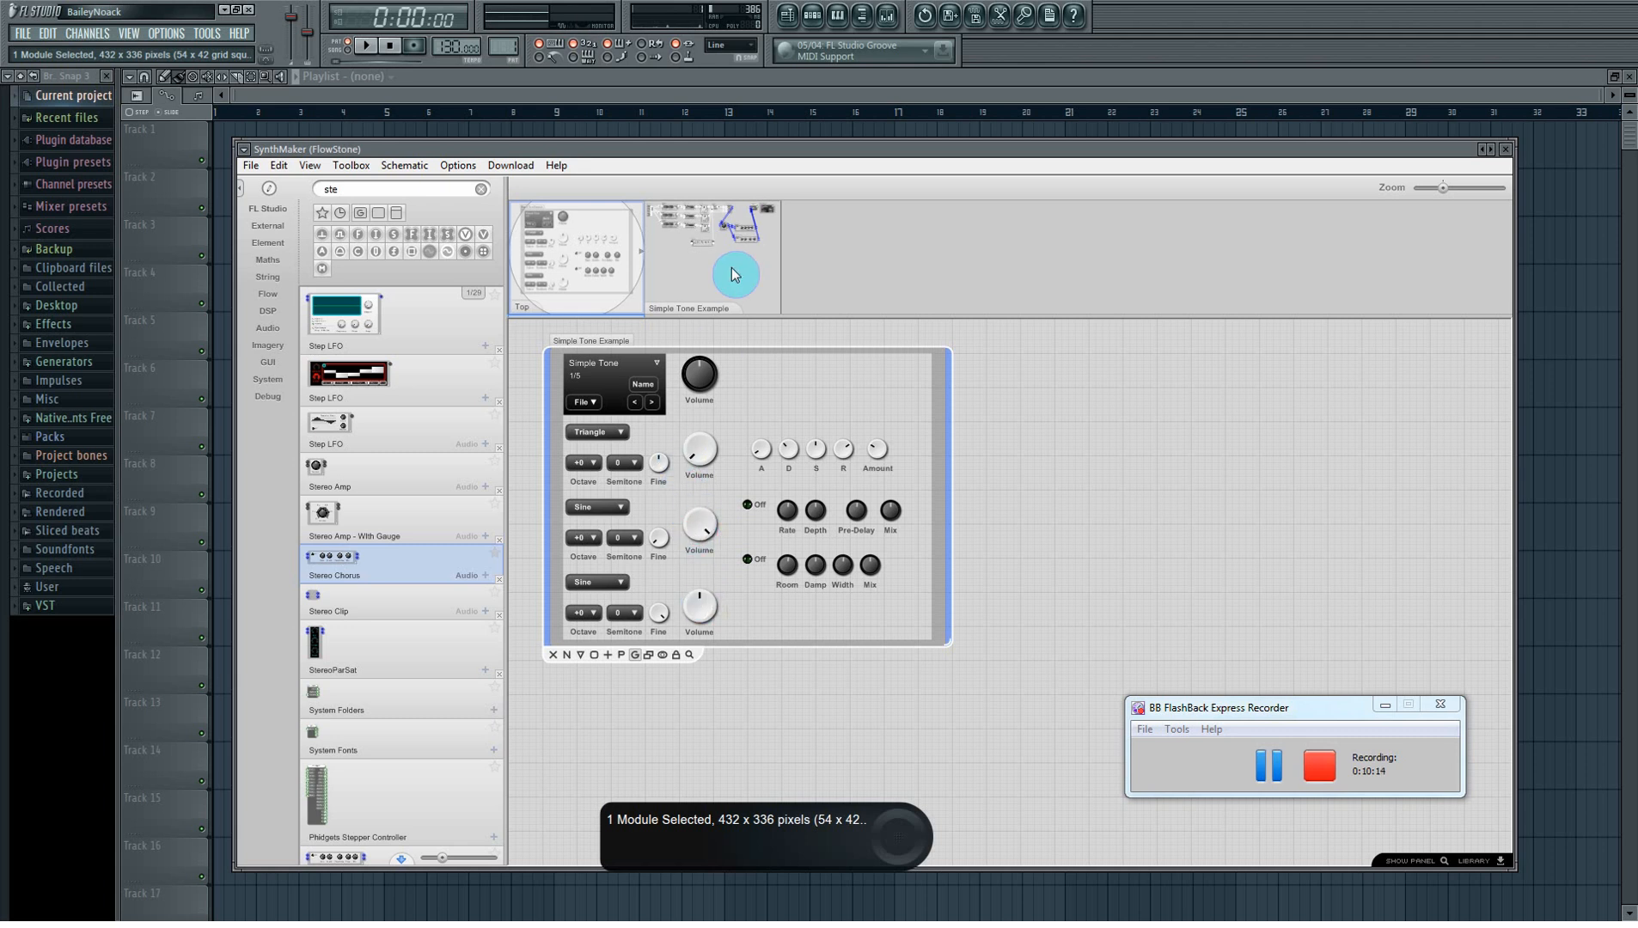
pyautogui.click(617, 581)
pyautogui.click(624, 623)
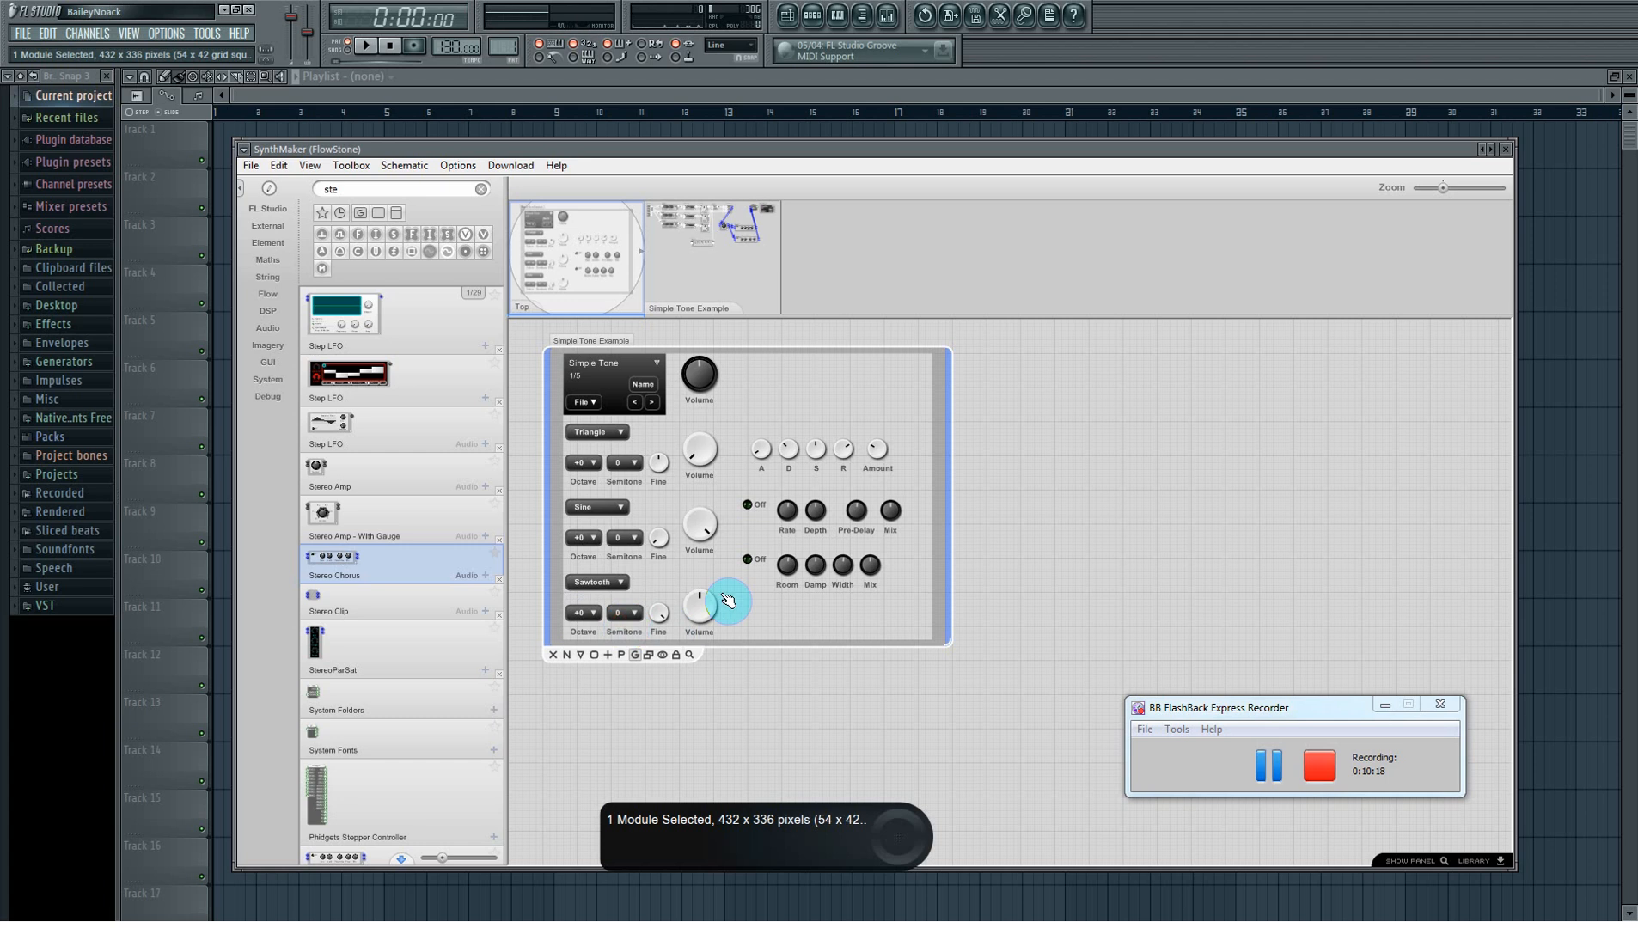
pyautogui.click(704, 261)
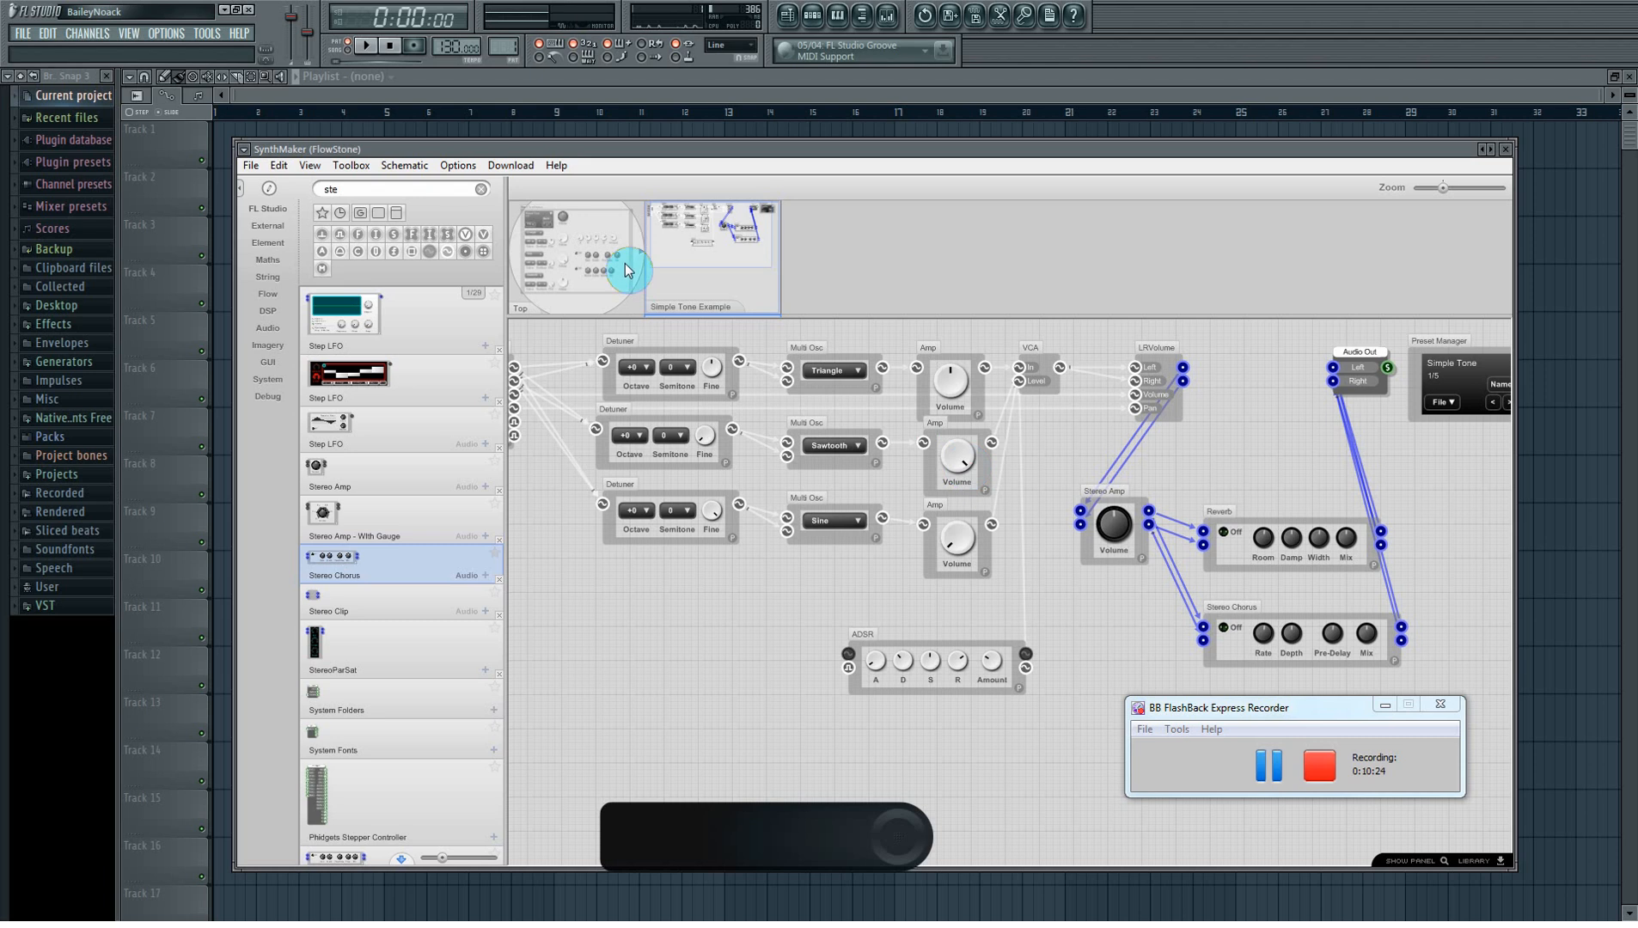
pyautogui.click(600, 286)
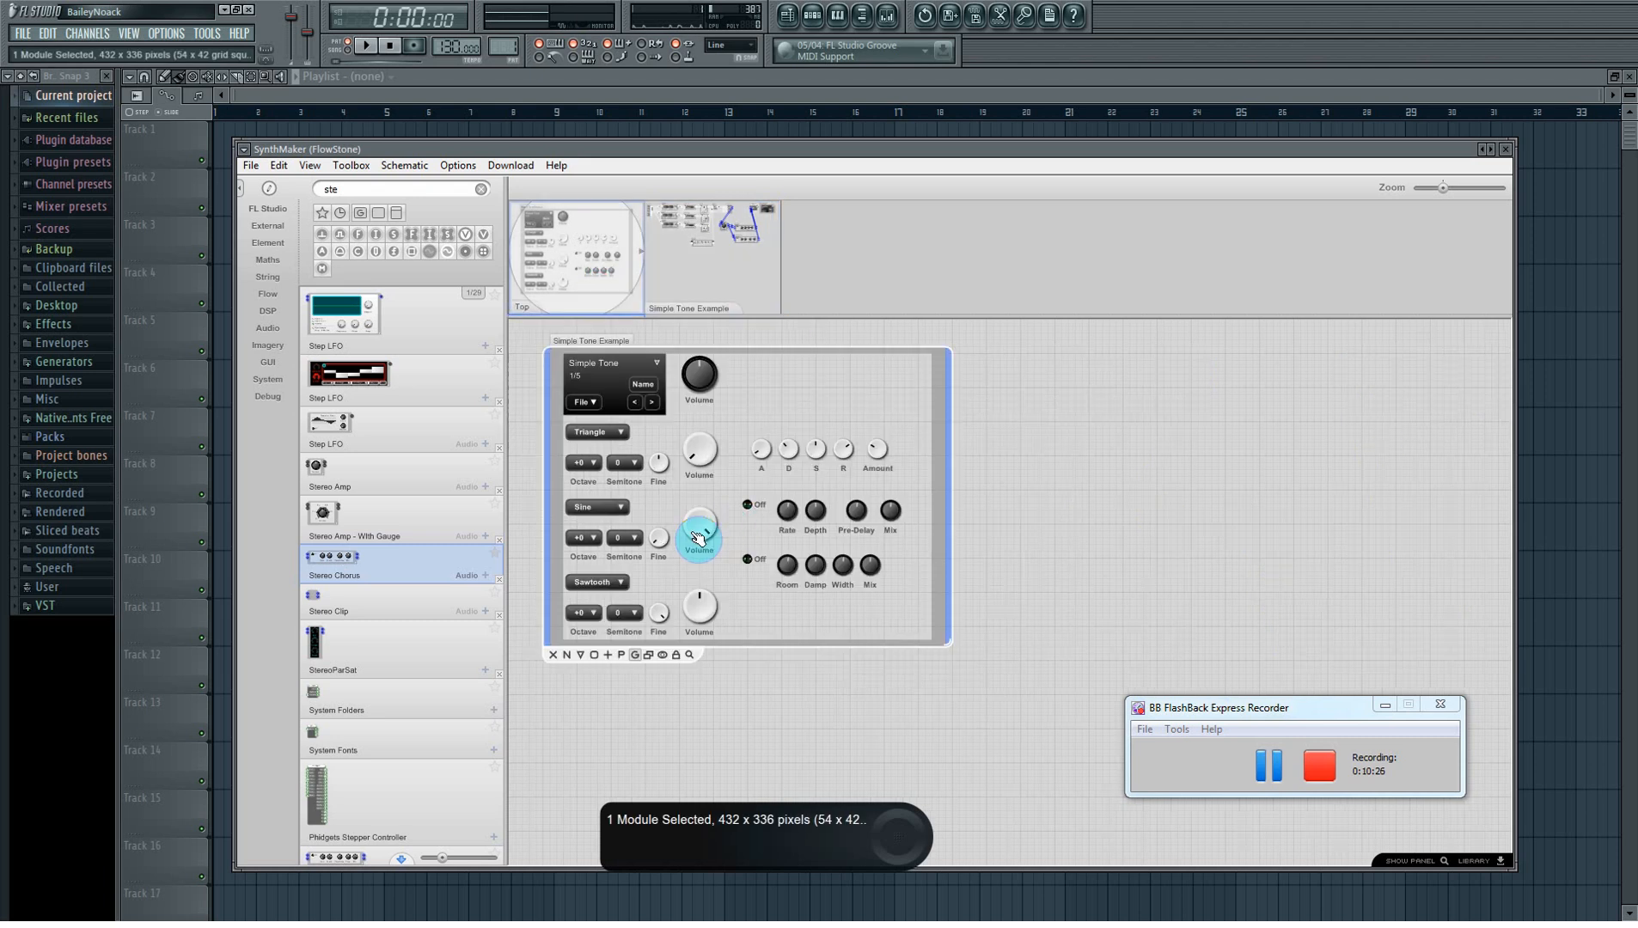
# Step: Unlock the front panel and swap the volume knobs of the second and third oscillator rows
pyautogui.click(676, 655)
pyautogui.moveTo(704, 533)
pyautogui.mouseDown()
pyautogui.moveTo(739, 619)
pyautogui.moveTo(698, 577)
pyautogui.moveTo(700, 538)
pyautogui.mouseUp()
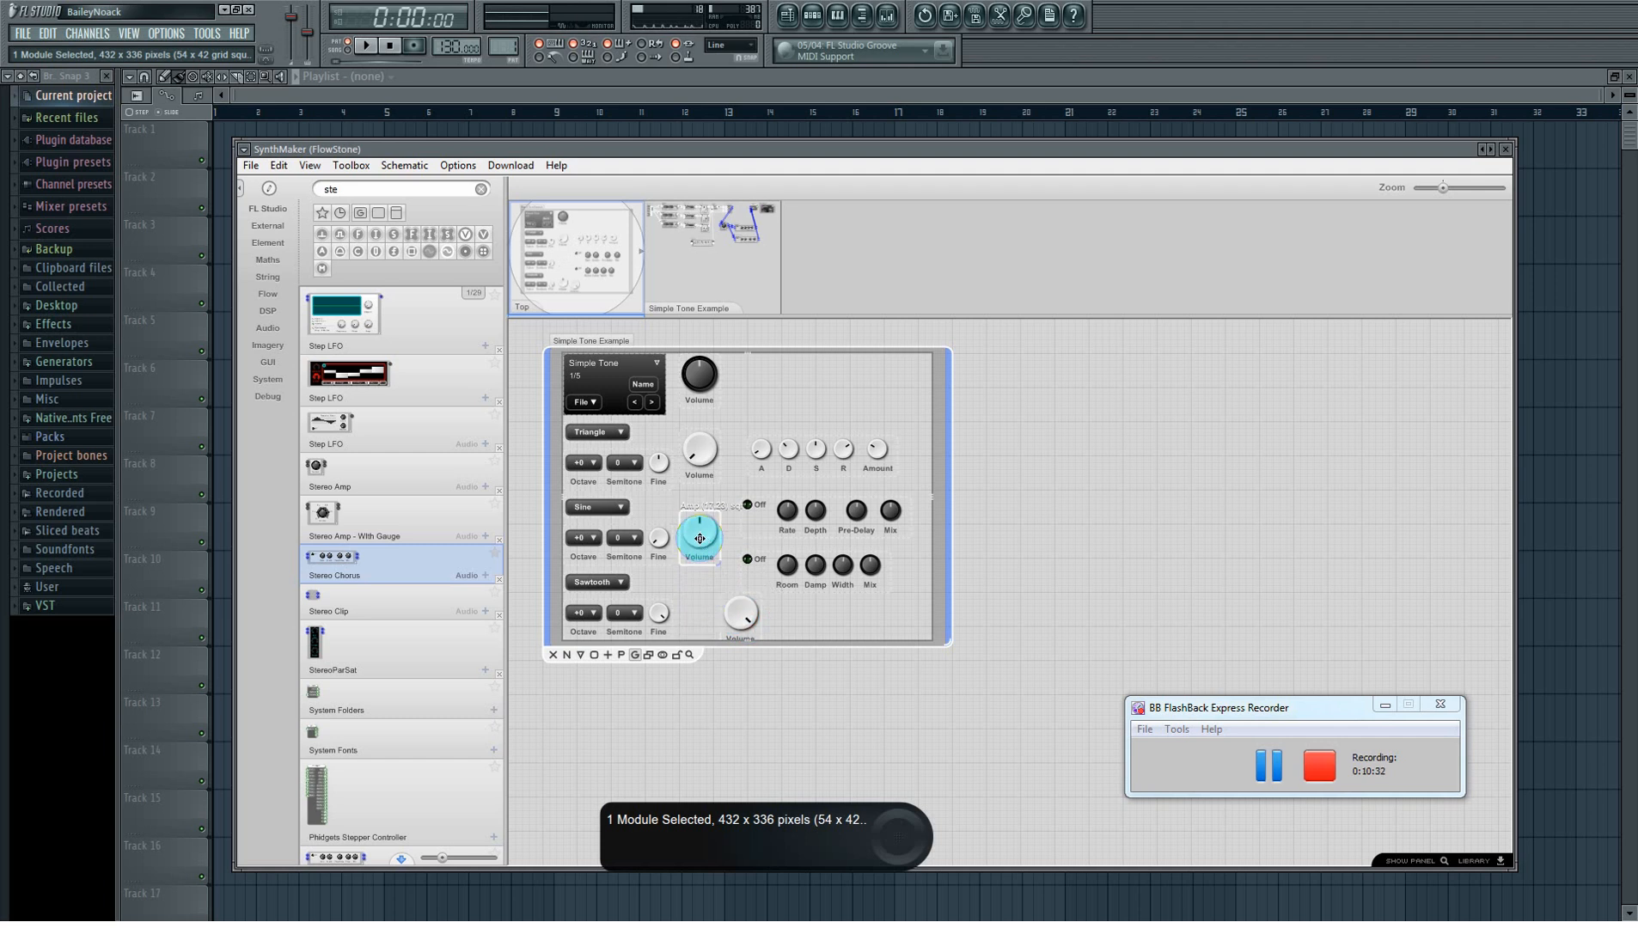
pyautogui.moveTo(740, 613); pyautogui.dragTo(700, 612)
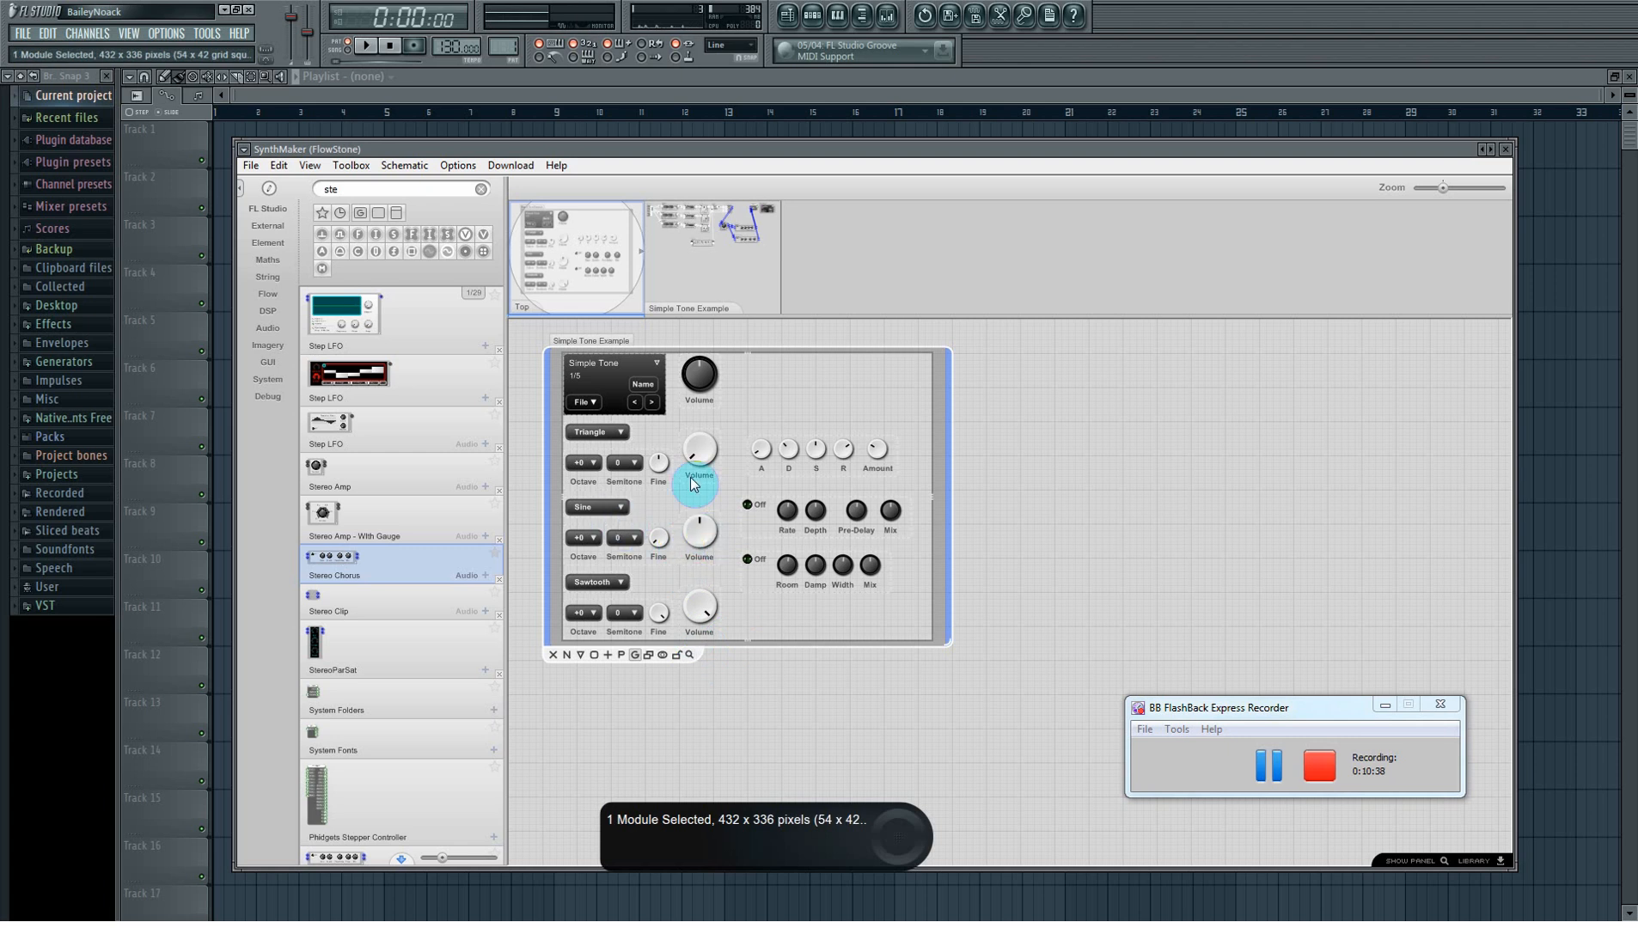
# Step: Compare the amp settings with the schematic, swap the first and second rows' volume knobs, and align the first row's knob
pyautogui.click(679, 276)
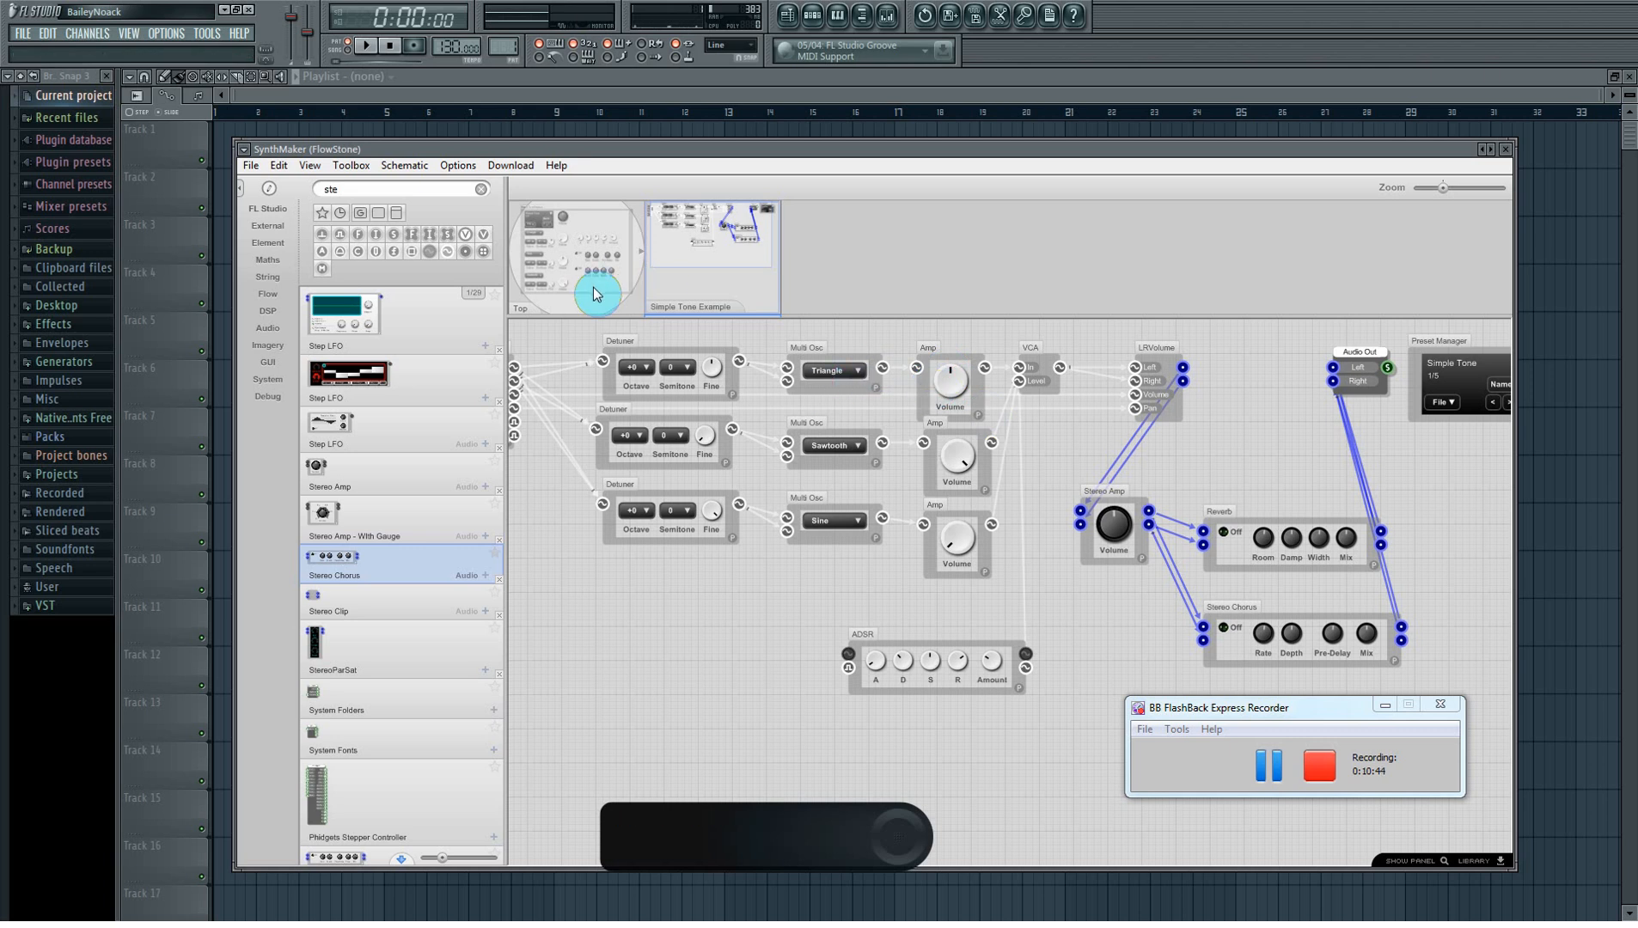
pyautogui.click(563, 270)
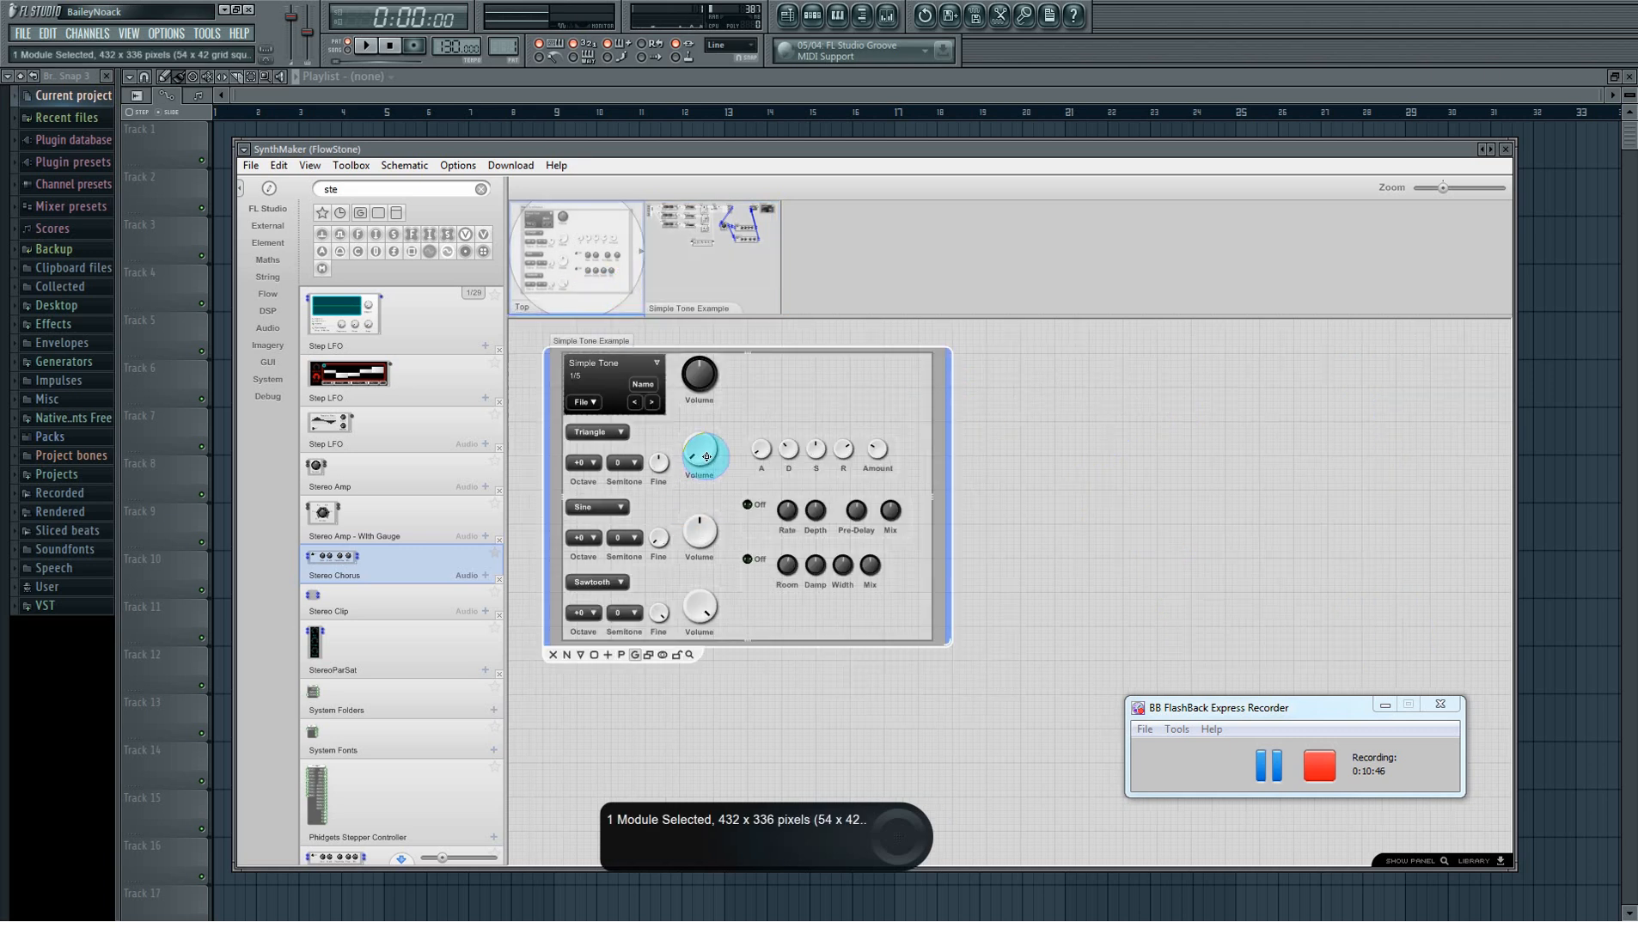
pyautogui.moveTo(706, 456); pyautogui.dragTo(734, 580)
pyautogui.moveTo(695, 526); pyautogui.dragTo(698, 464)
pyautogui.moveTo(728, 571); pyautogui.dragTo(698, 536)
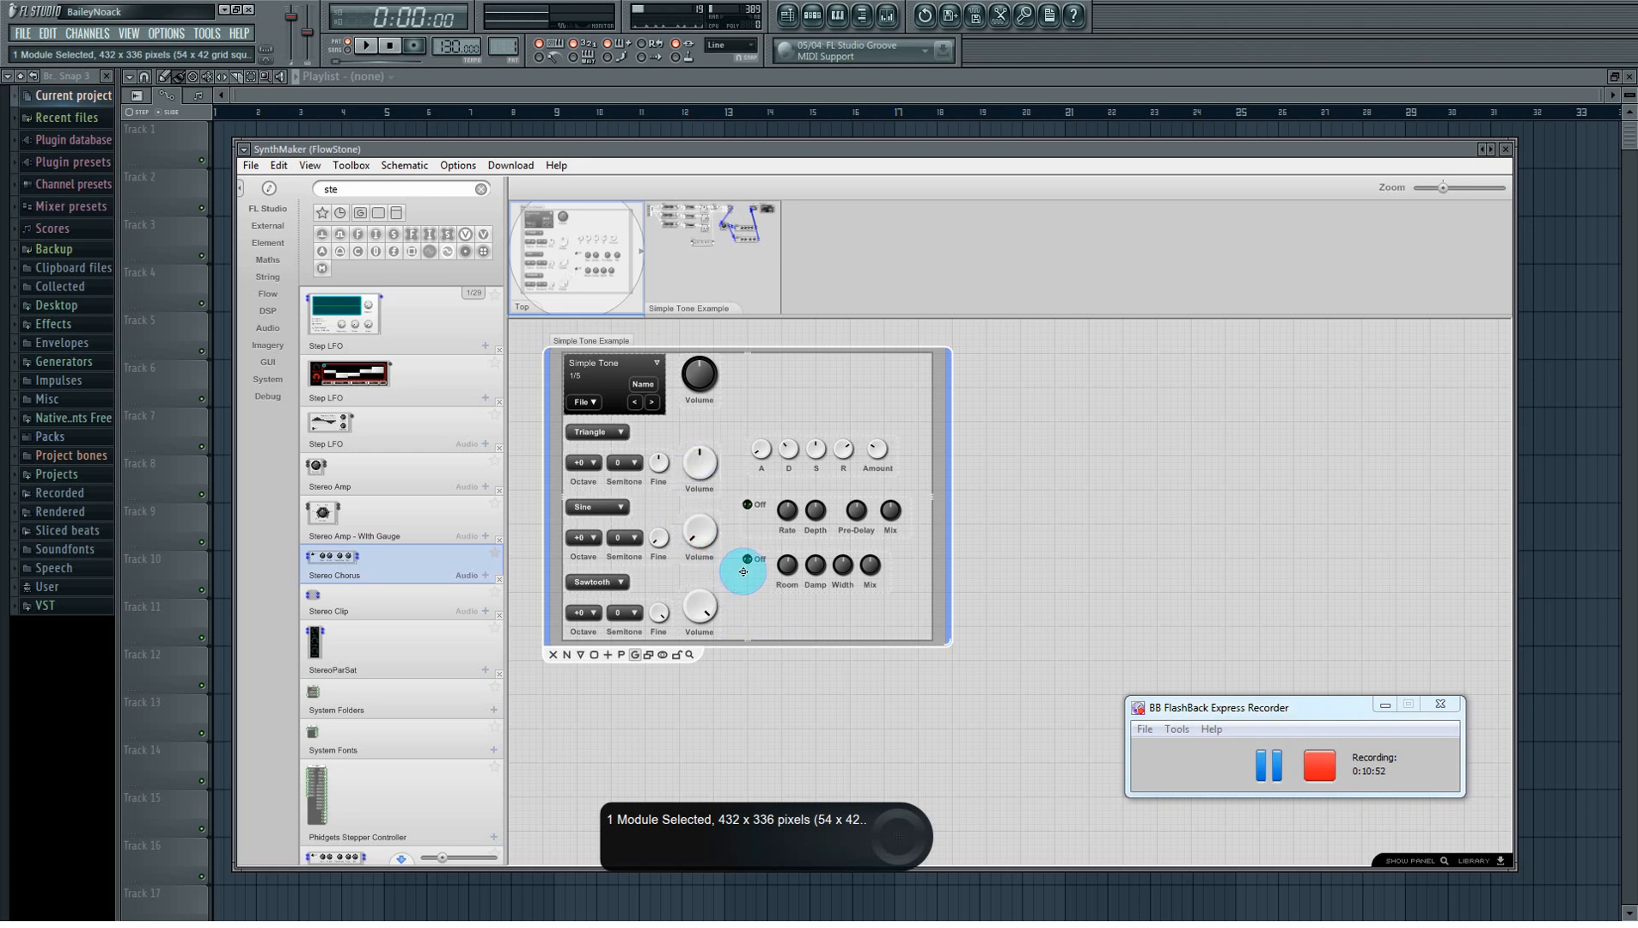
pyautogui.moveTo(702, 468); pyautogui.dragTo(701, 462)
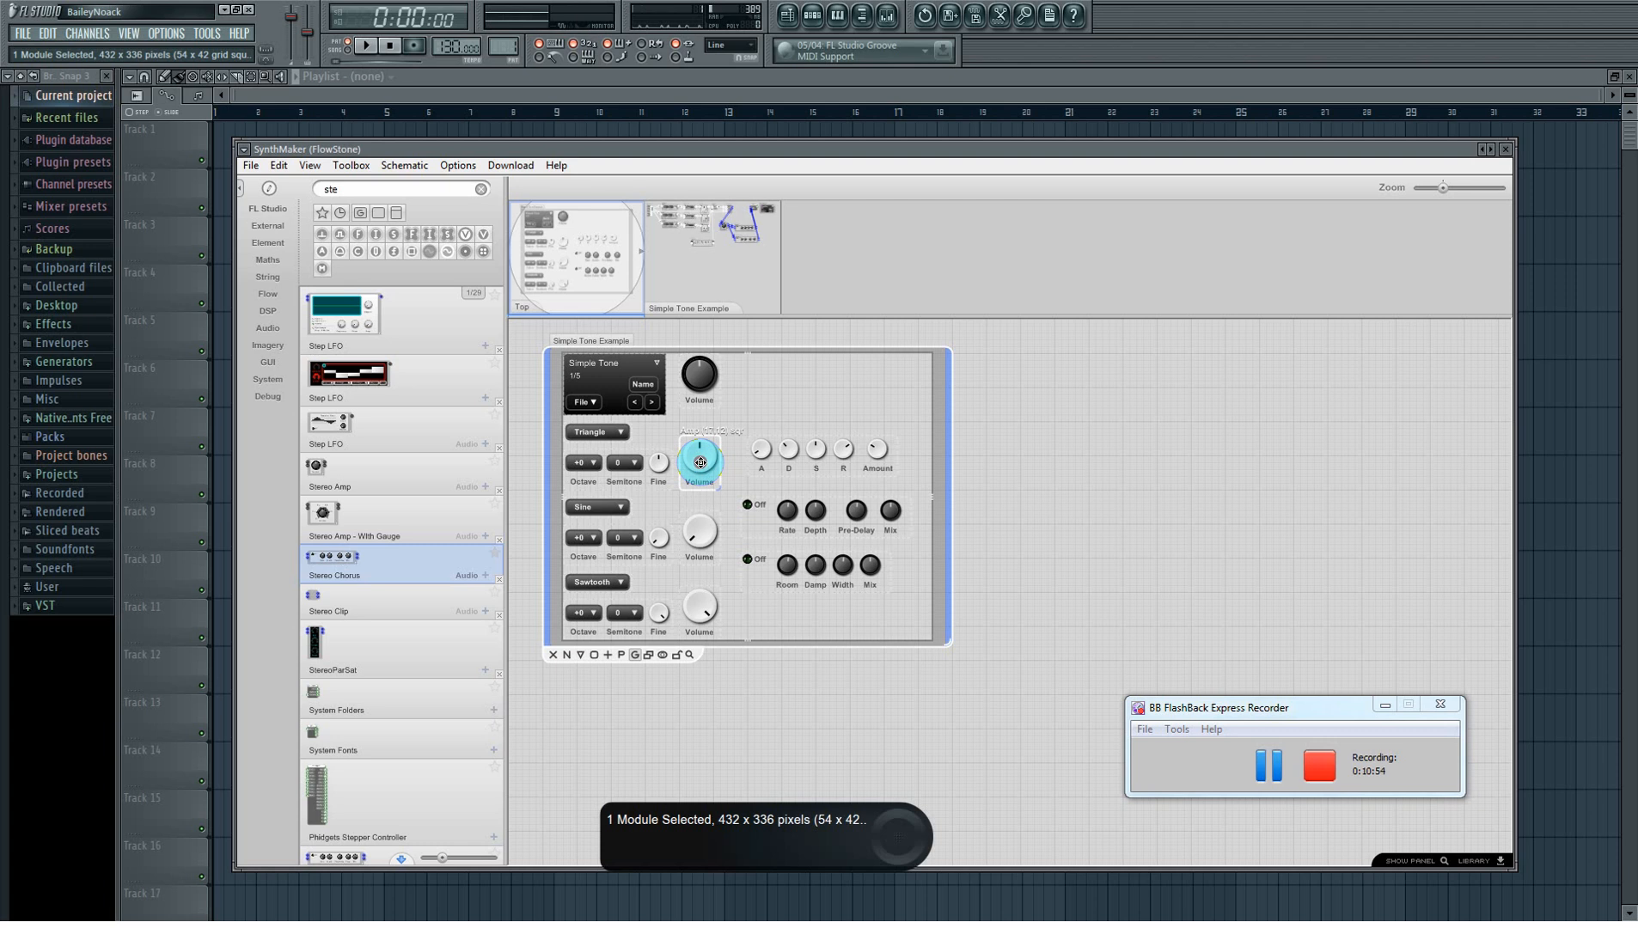
# Step: Lock the front panel layout, collapse the editor to show only the synth panel, and move its window below the channel rack
pyautogui.click(678, 657)
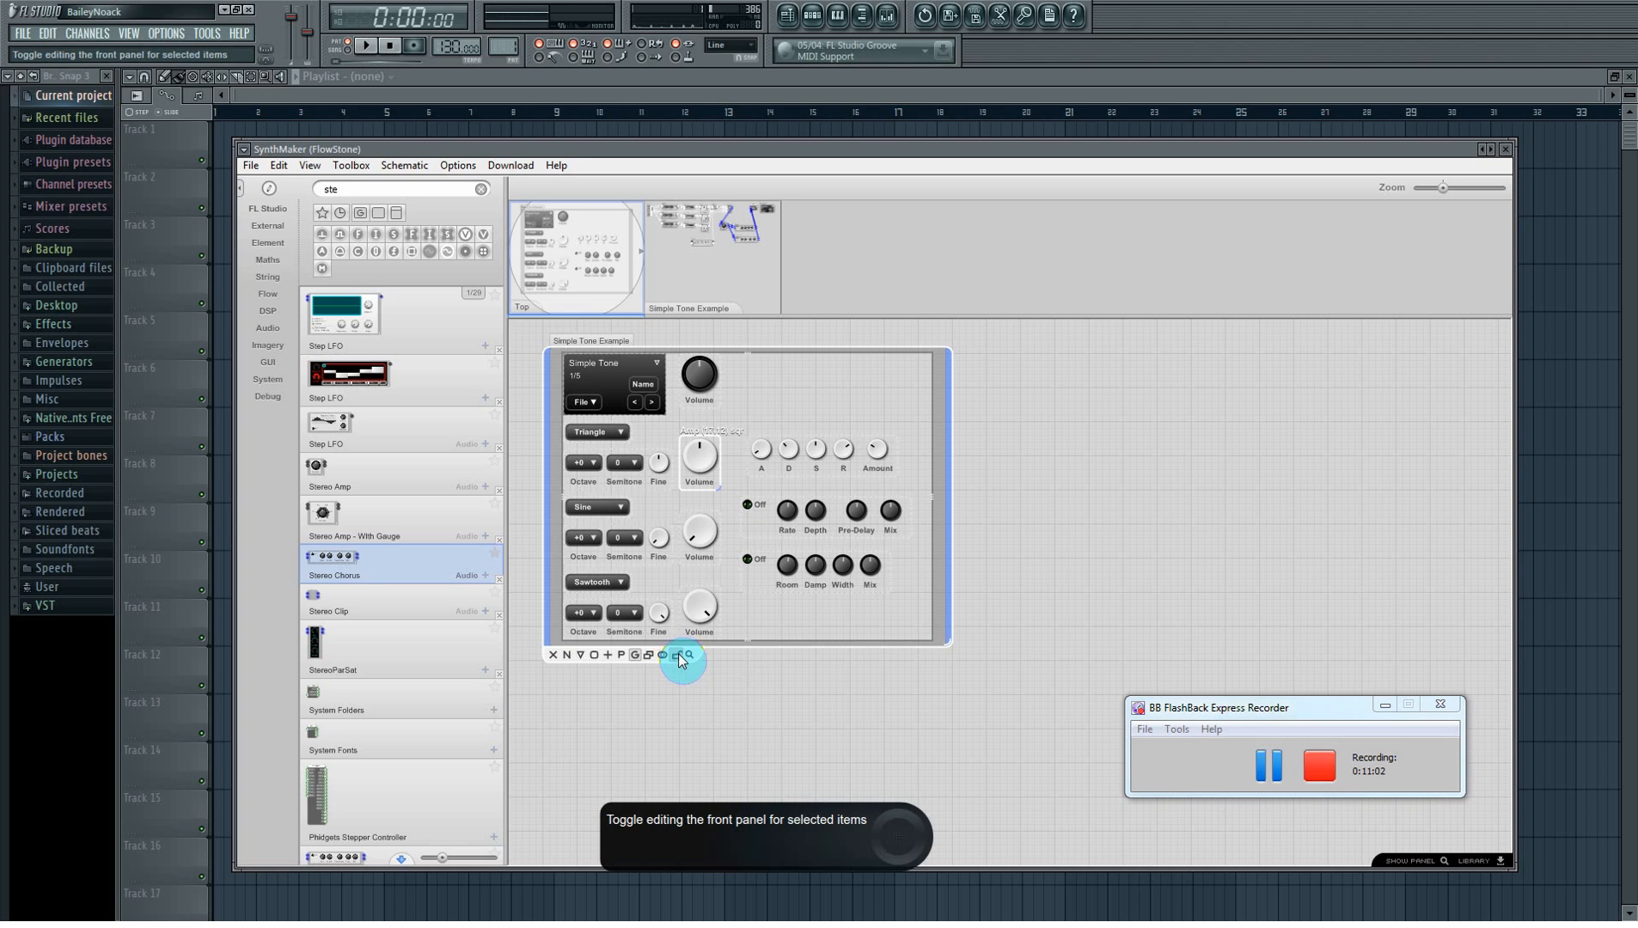
pyautogui.click(678, 657)
pyautogui.click(679, 659)
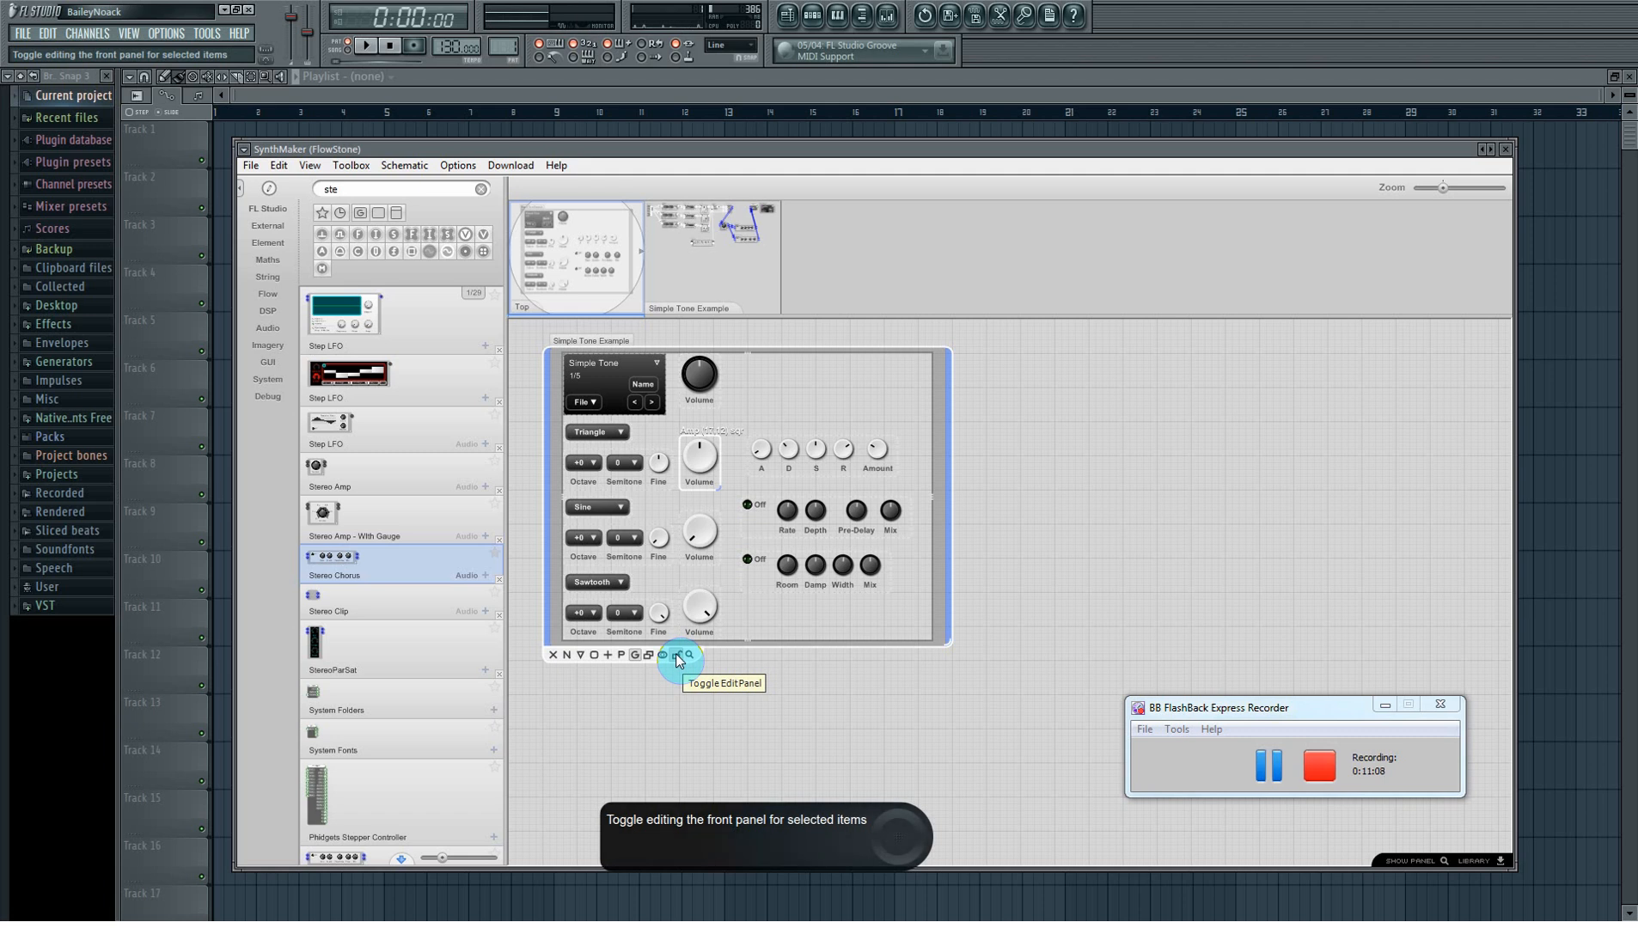
pyautogui.click(678, 659)
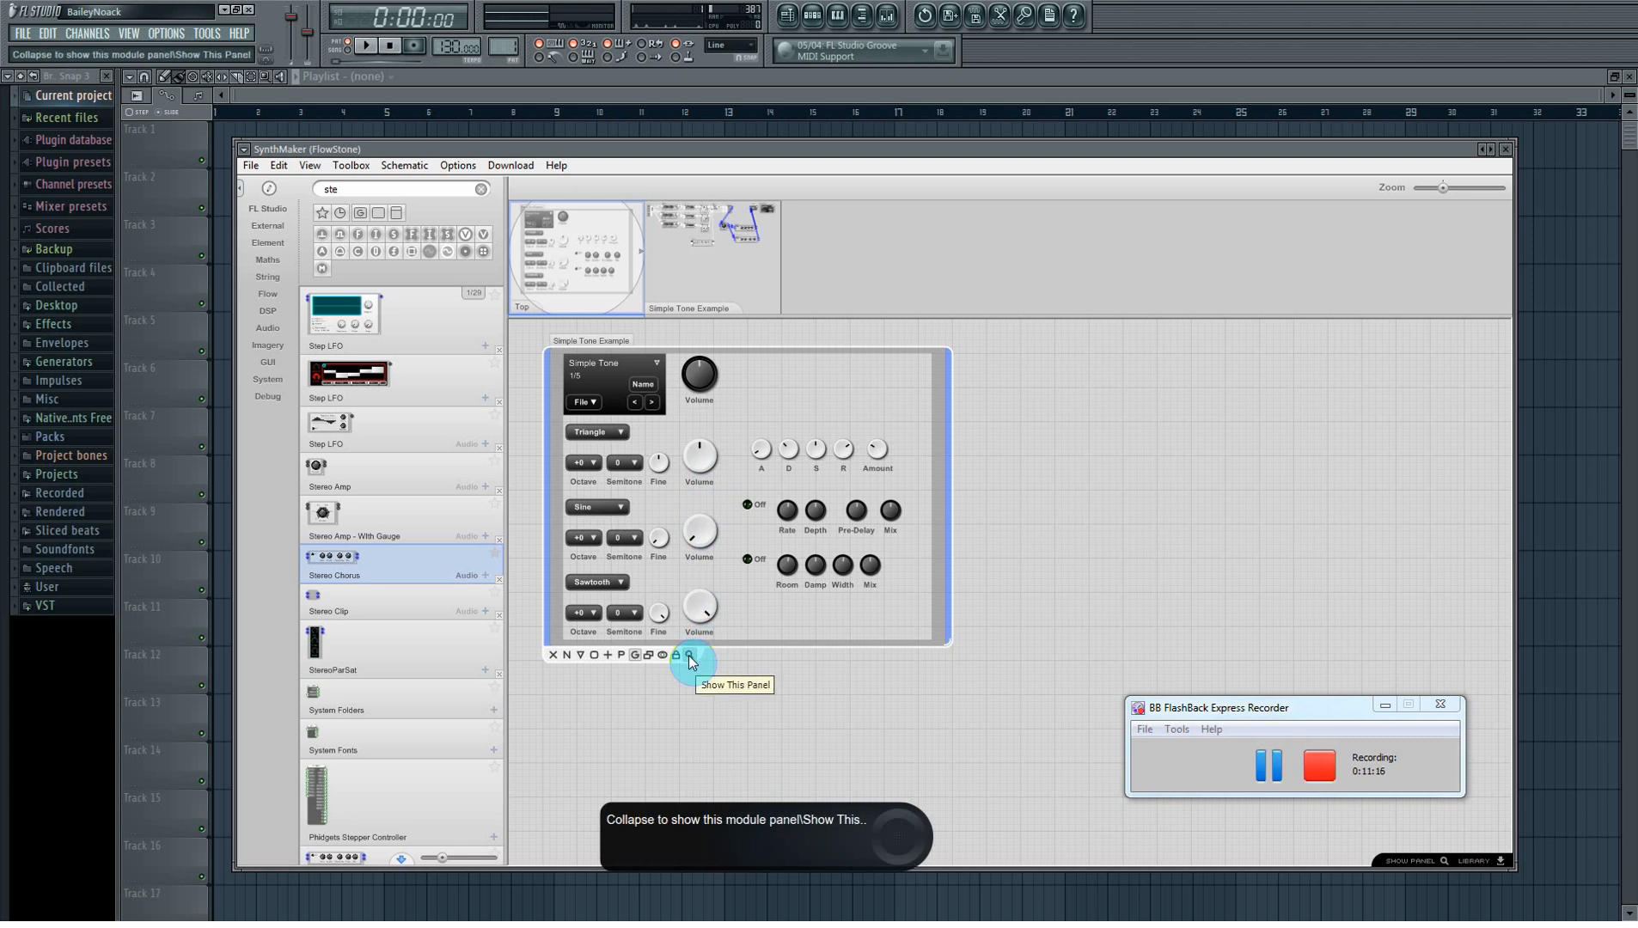
pyautogui.click(688, 655)
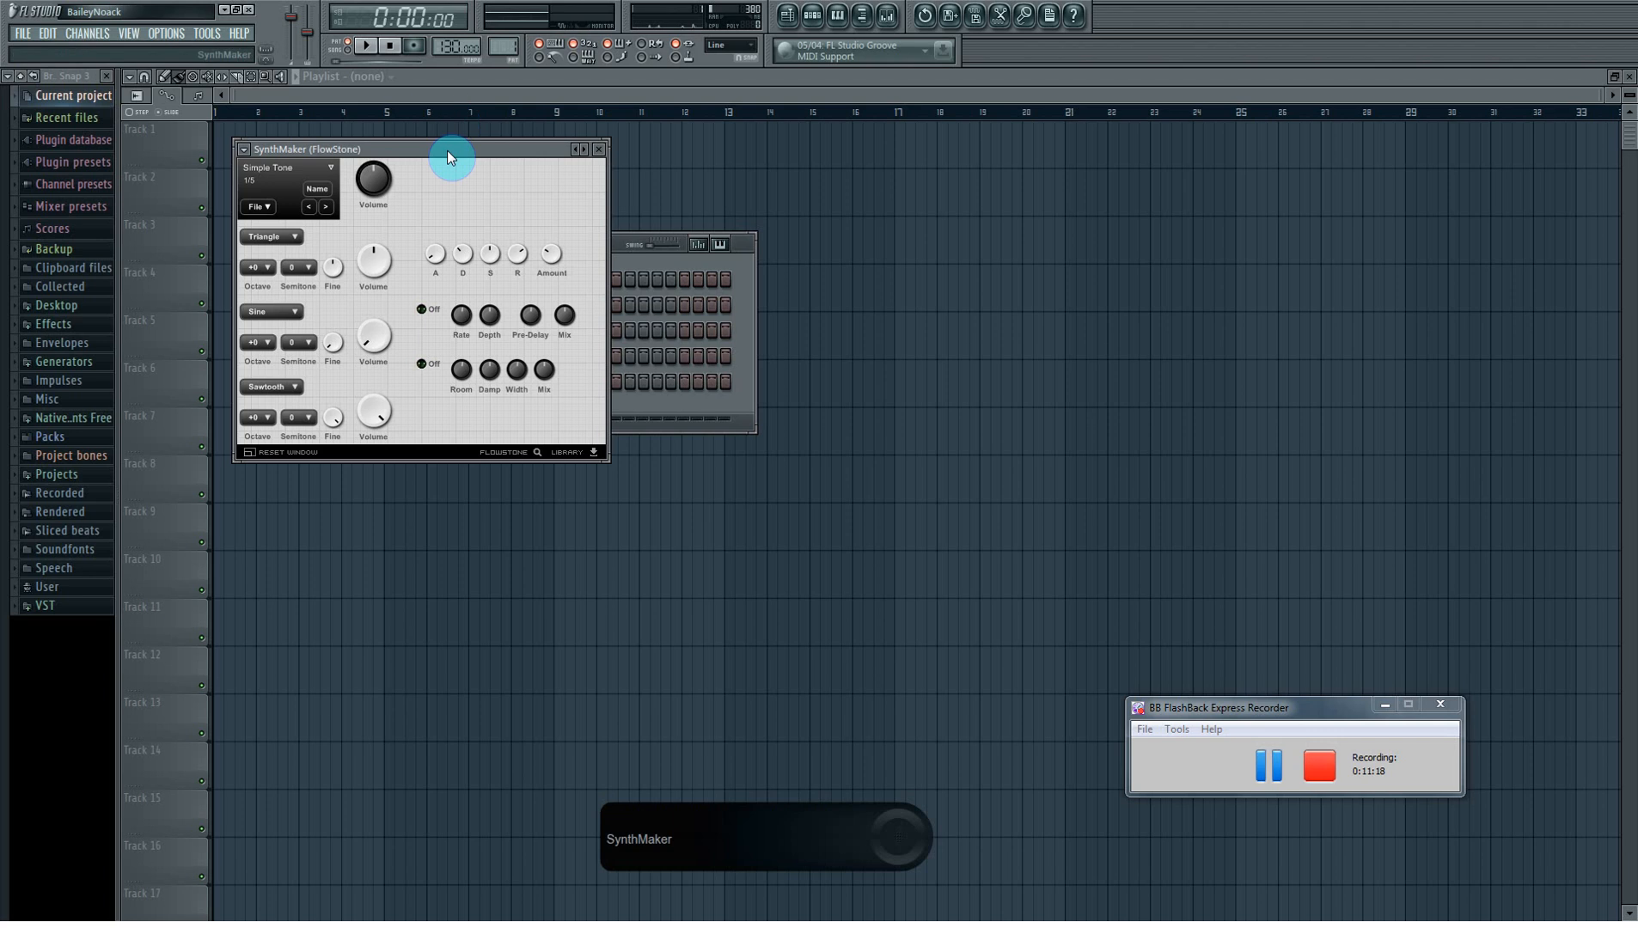
pyautogui.moveTo(447, 152); pyautogui.dragTo(781, 477)
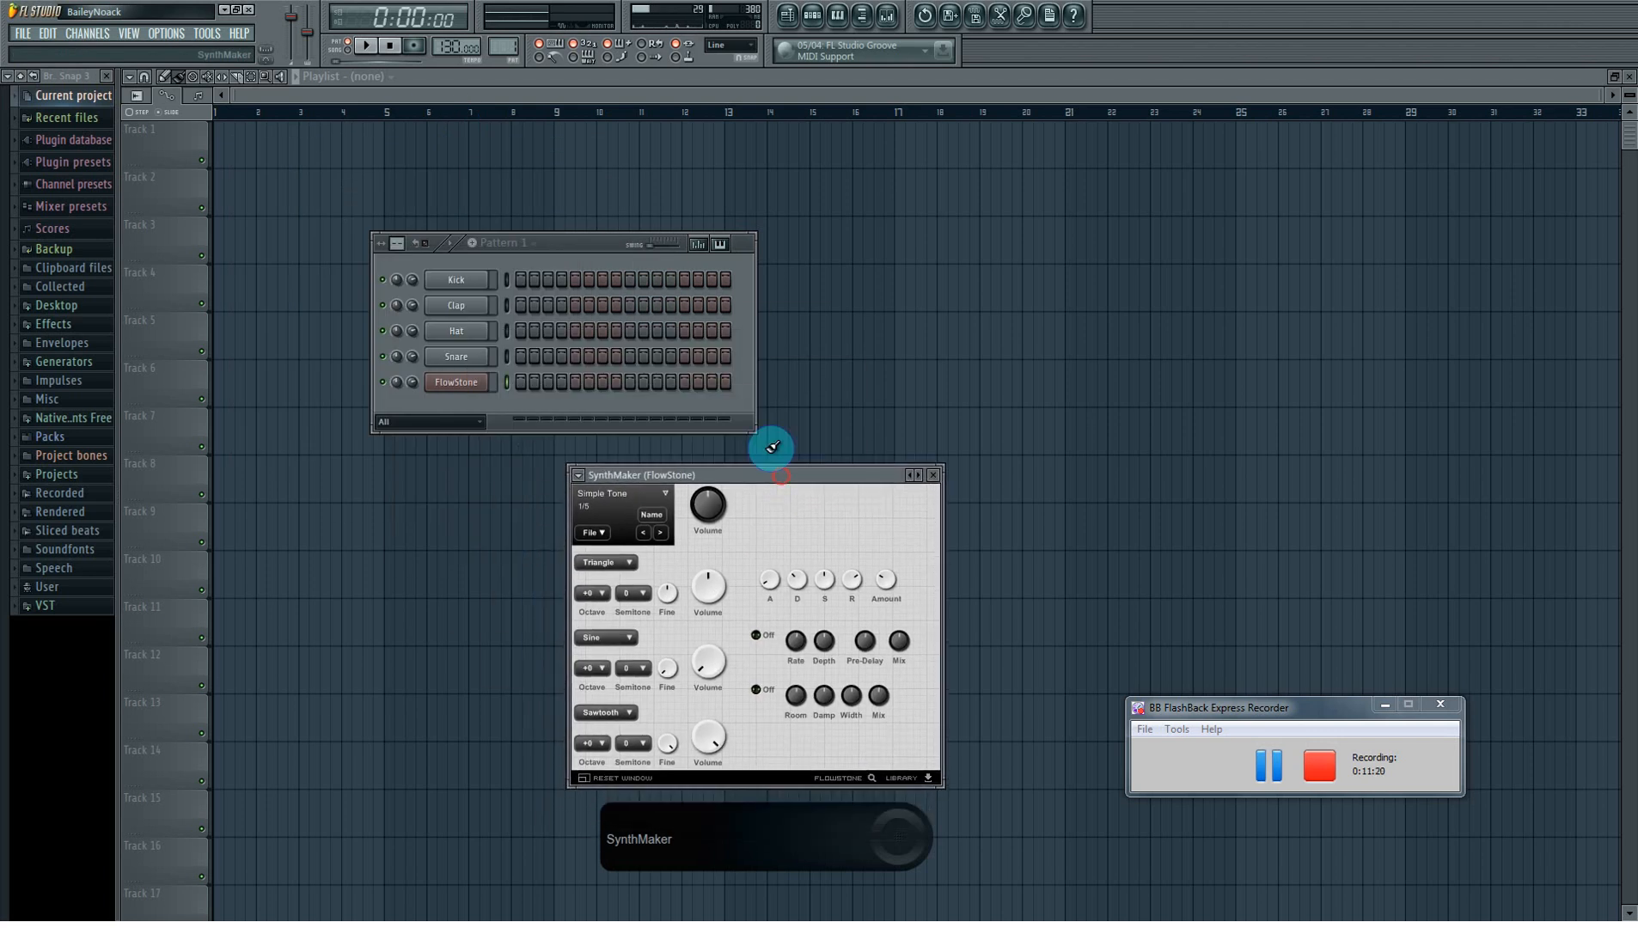
# Step: Add two F5 notes at beats 1 and 3 of the first bar in the FlowStone channel's piano roll, and return to the channel rack
pyautogui.rightClick(484, 388)
pyautogui.click(526, 385)
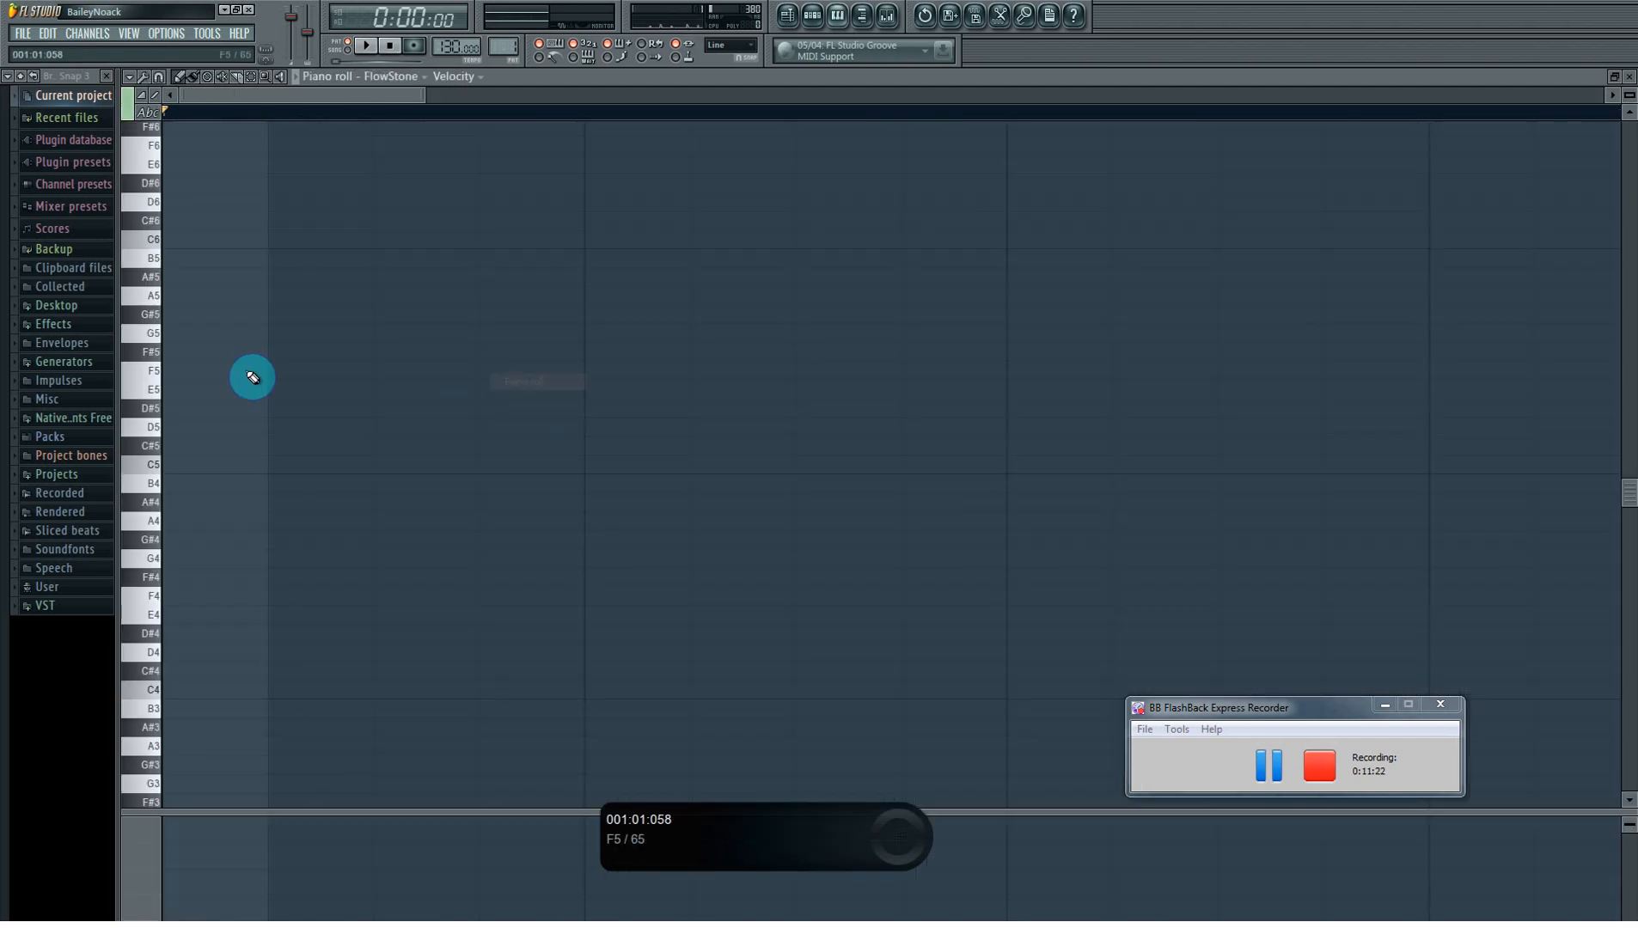
pyautogui.click(183, 370)
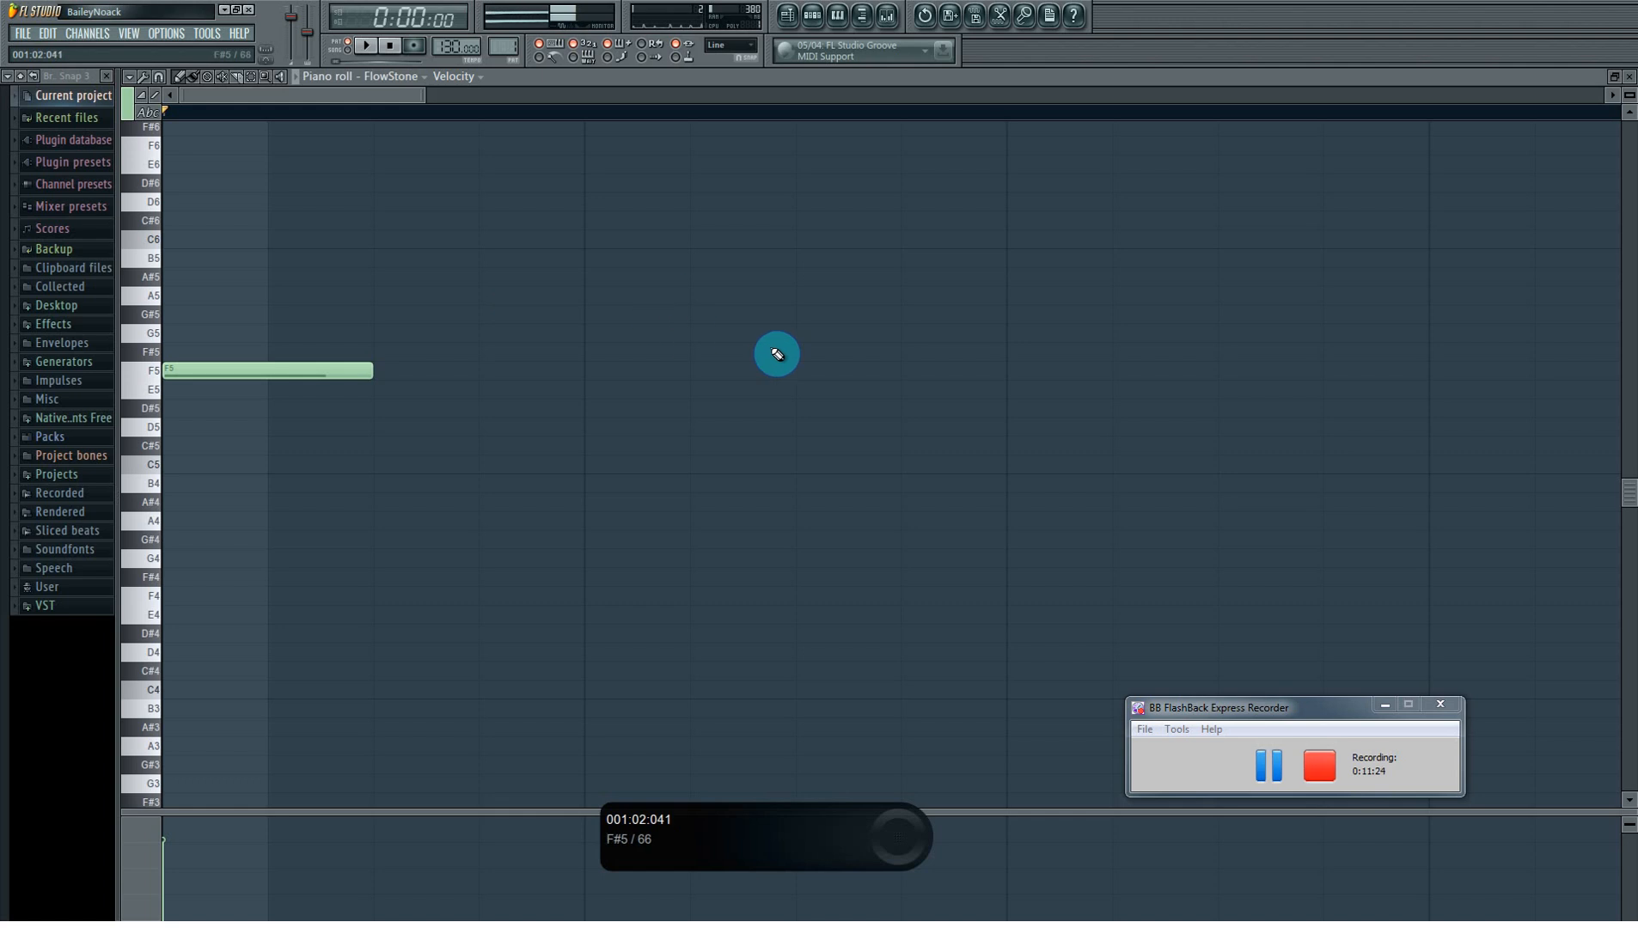
pyautogui.click(1020, 372)
pyautogui.moveTo(424, 98); pyautogui.dragTo(977, 102)
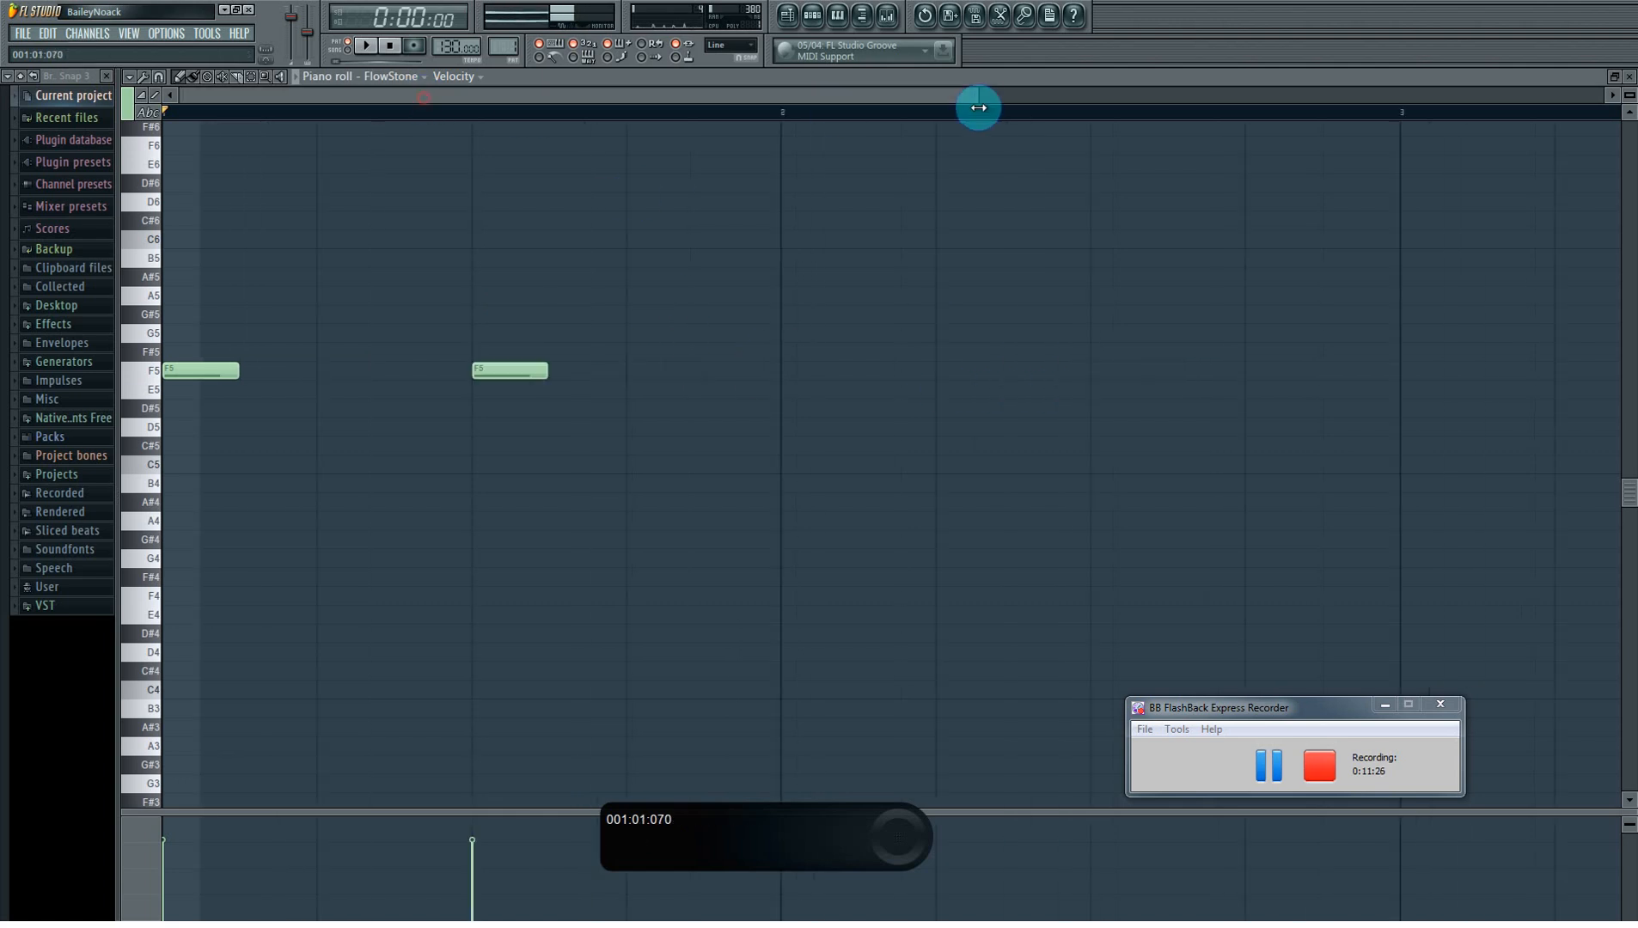
pyautogui.click(787, 15)
pyautogui.click(812, 15)
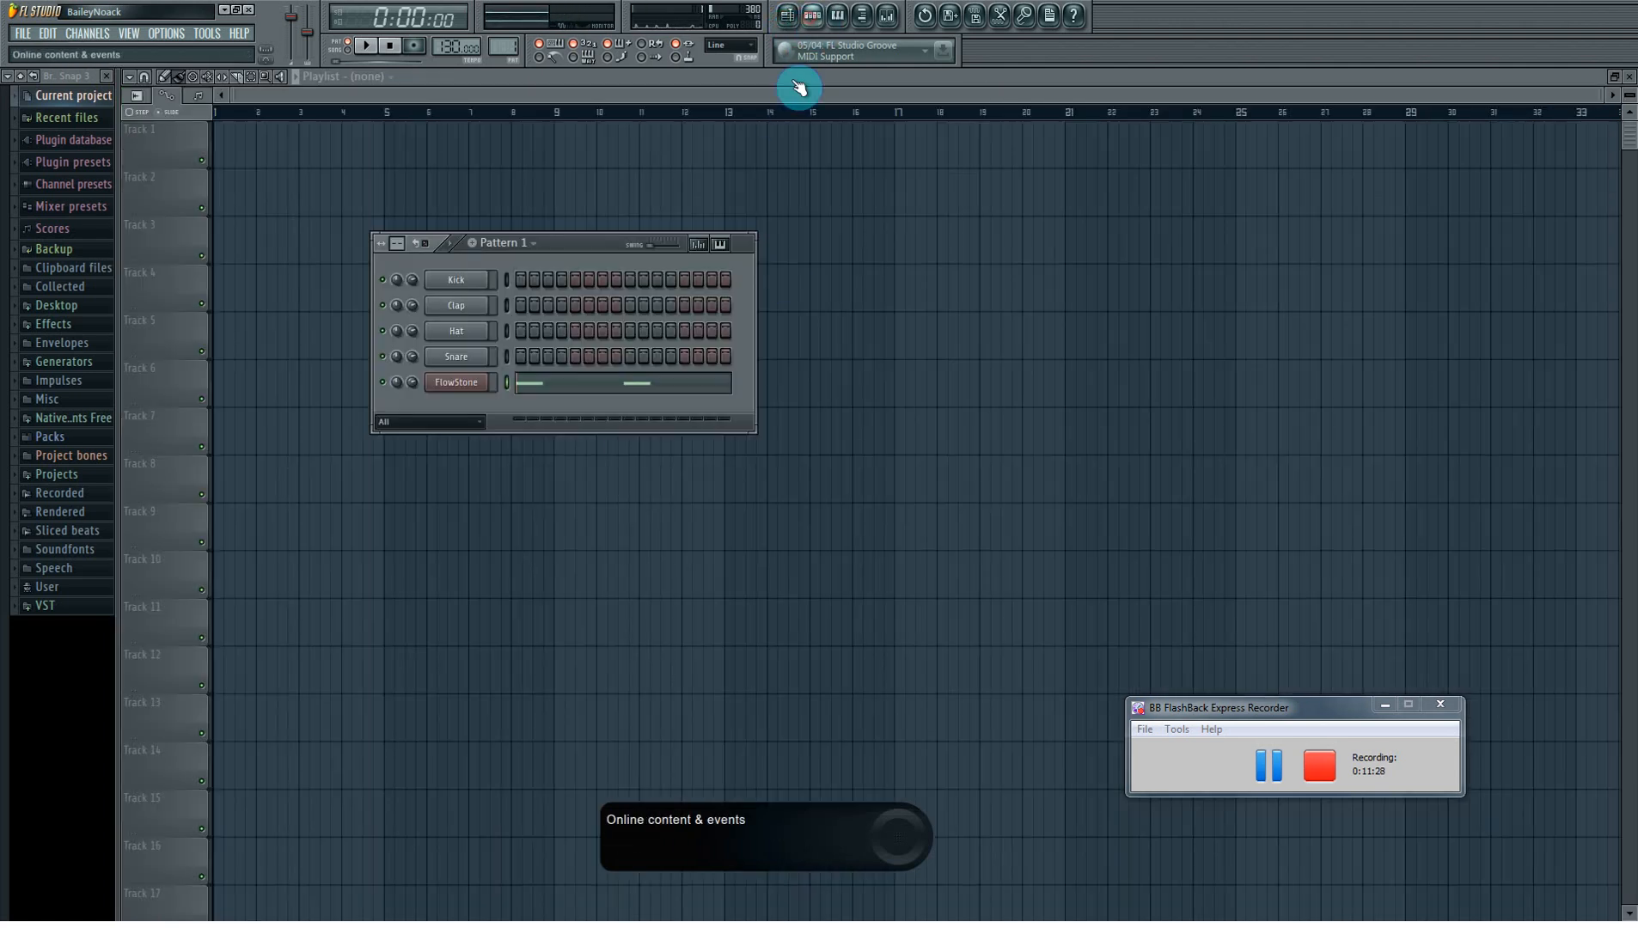
# Step: Reopen the FlowStone synth window below the channel rack and start playing the pattern
pyautogui.click(454, 383)
pyautogui.moveTo(730, 472); pyautogui.dragTo(713, 429)
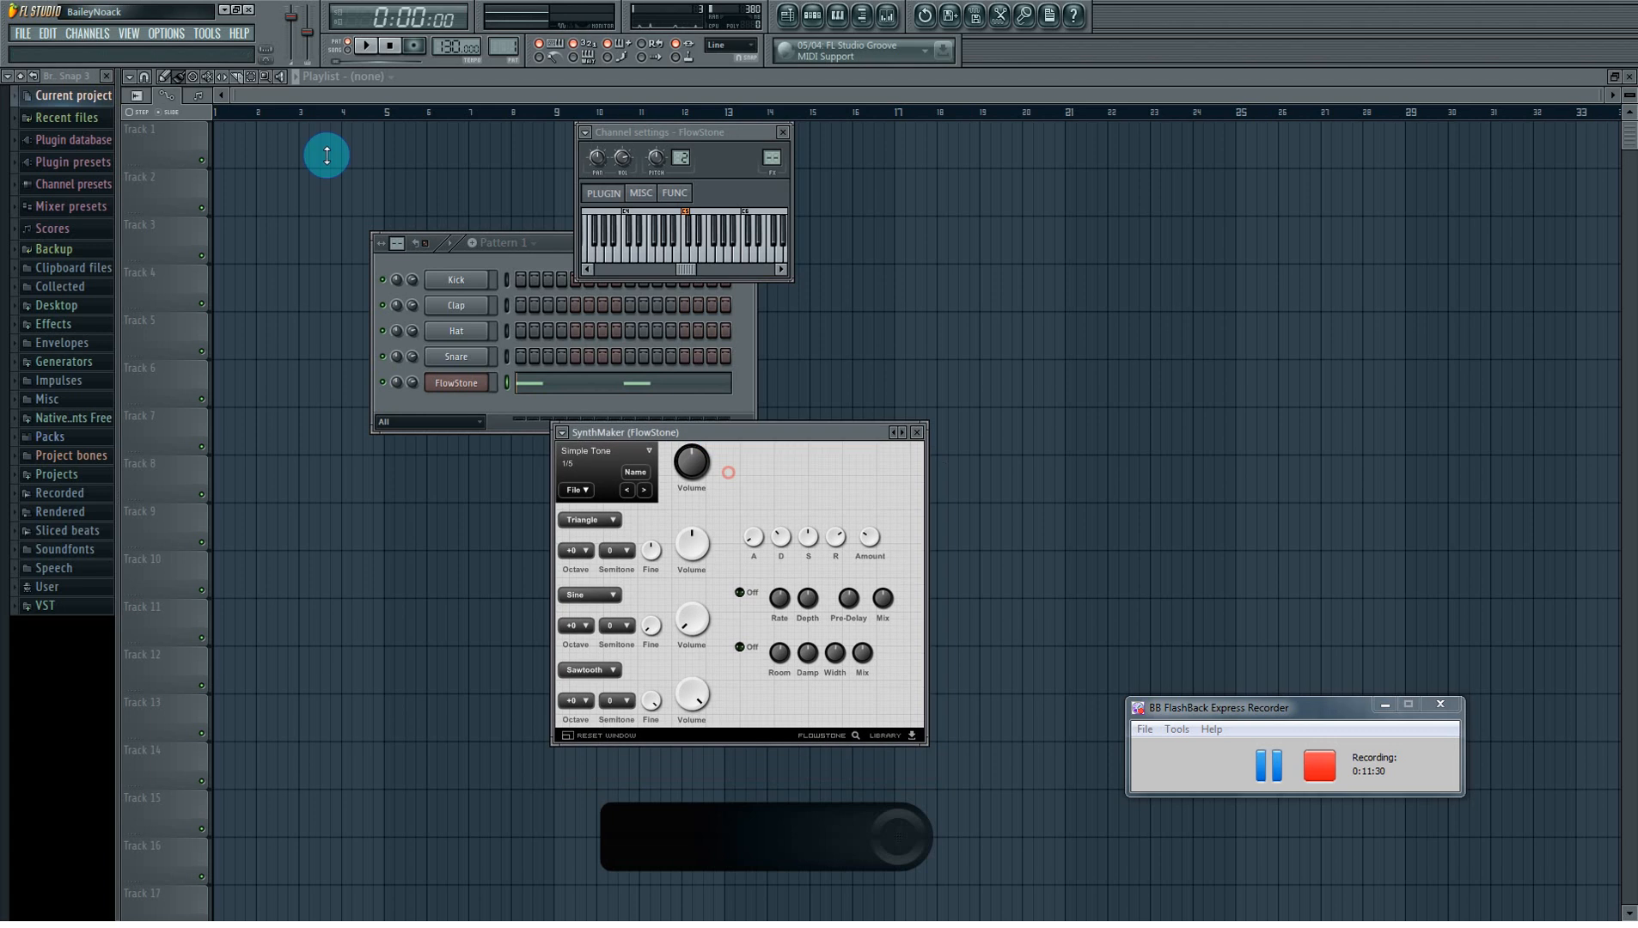
pyautogui.click(366, 45)
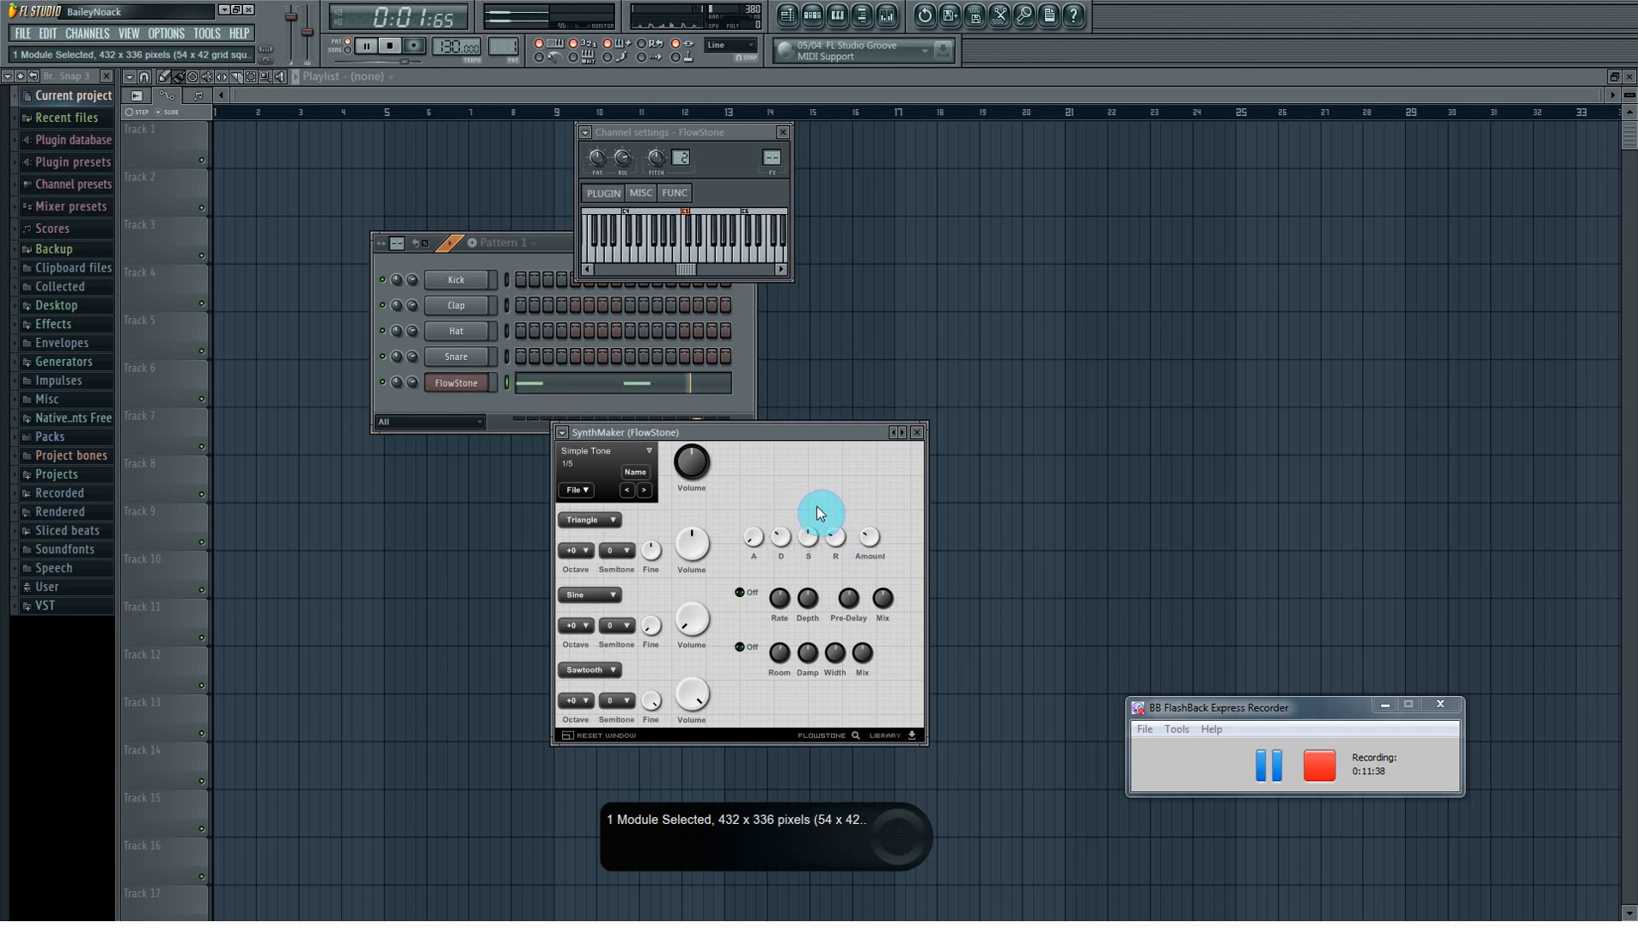
# Step: Turn down the ADSR release knob and switch on the reverb and the stereo chorus while the pattern plays
pyautogui.moveTo(833, 539); pyautogui.dragTo(833, 545)
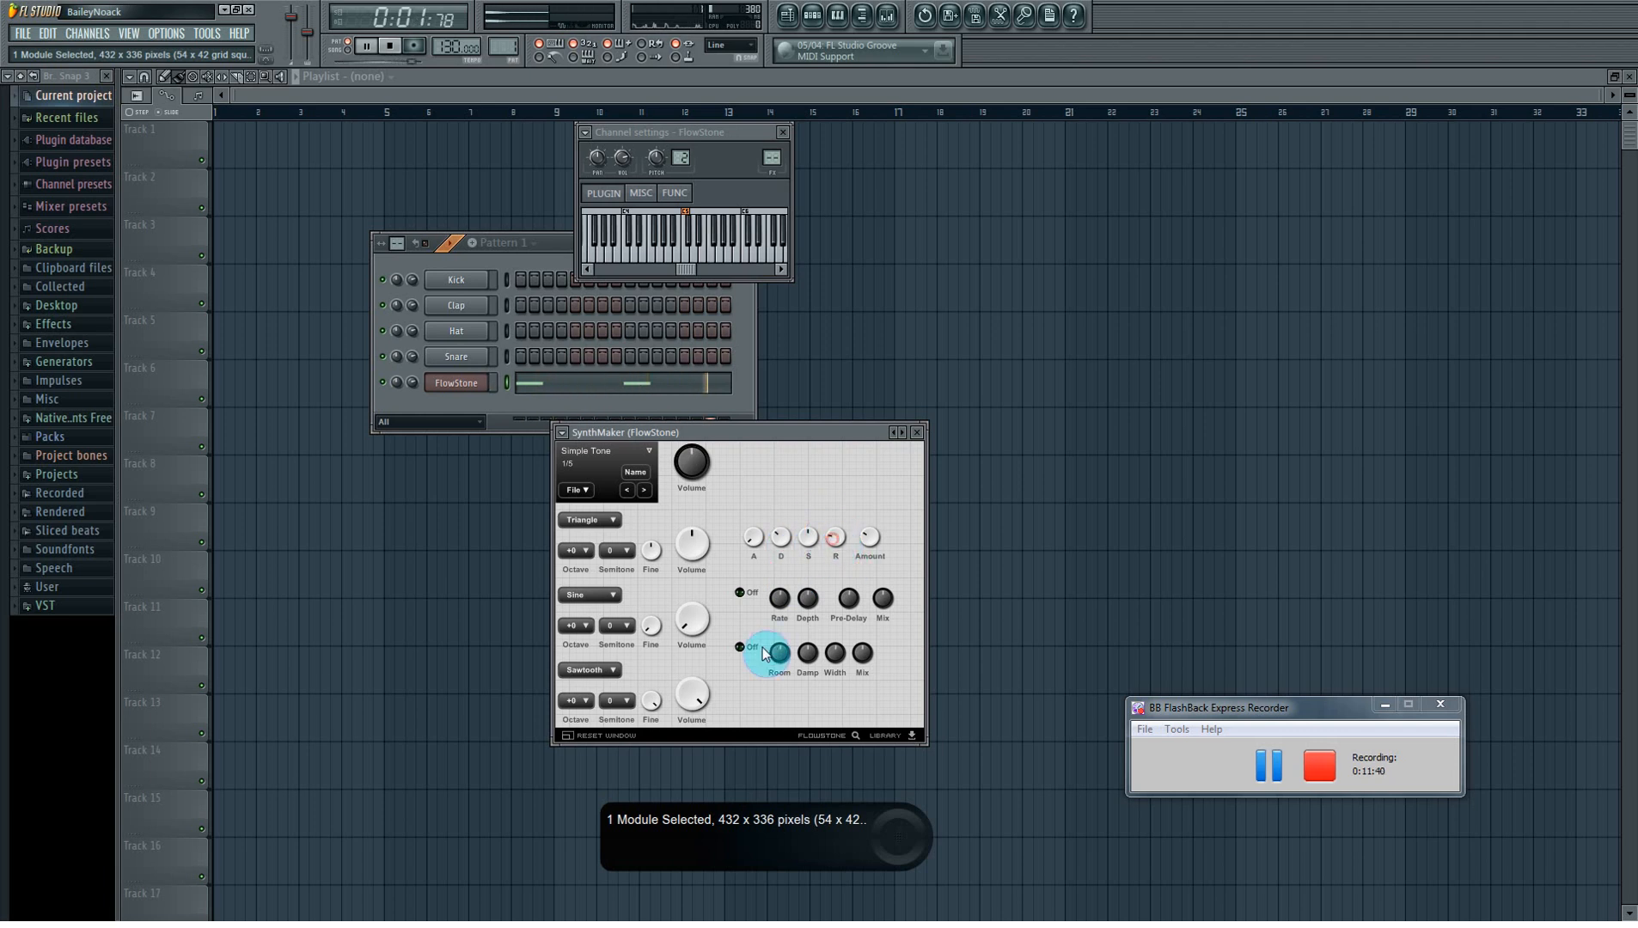
pyautogui.click(740, 648)
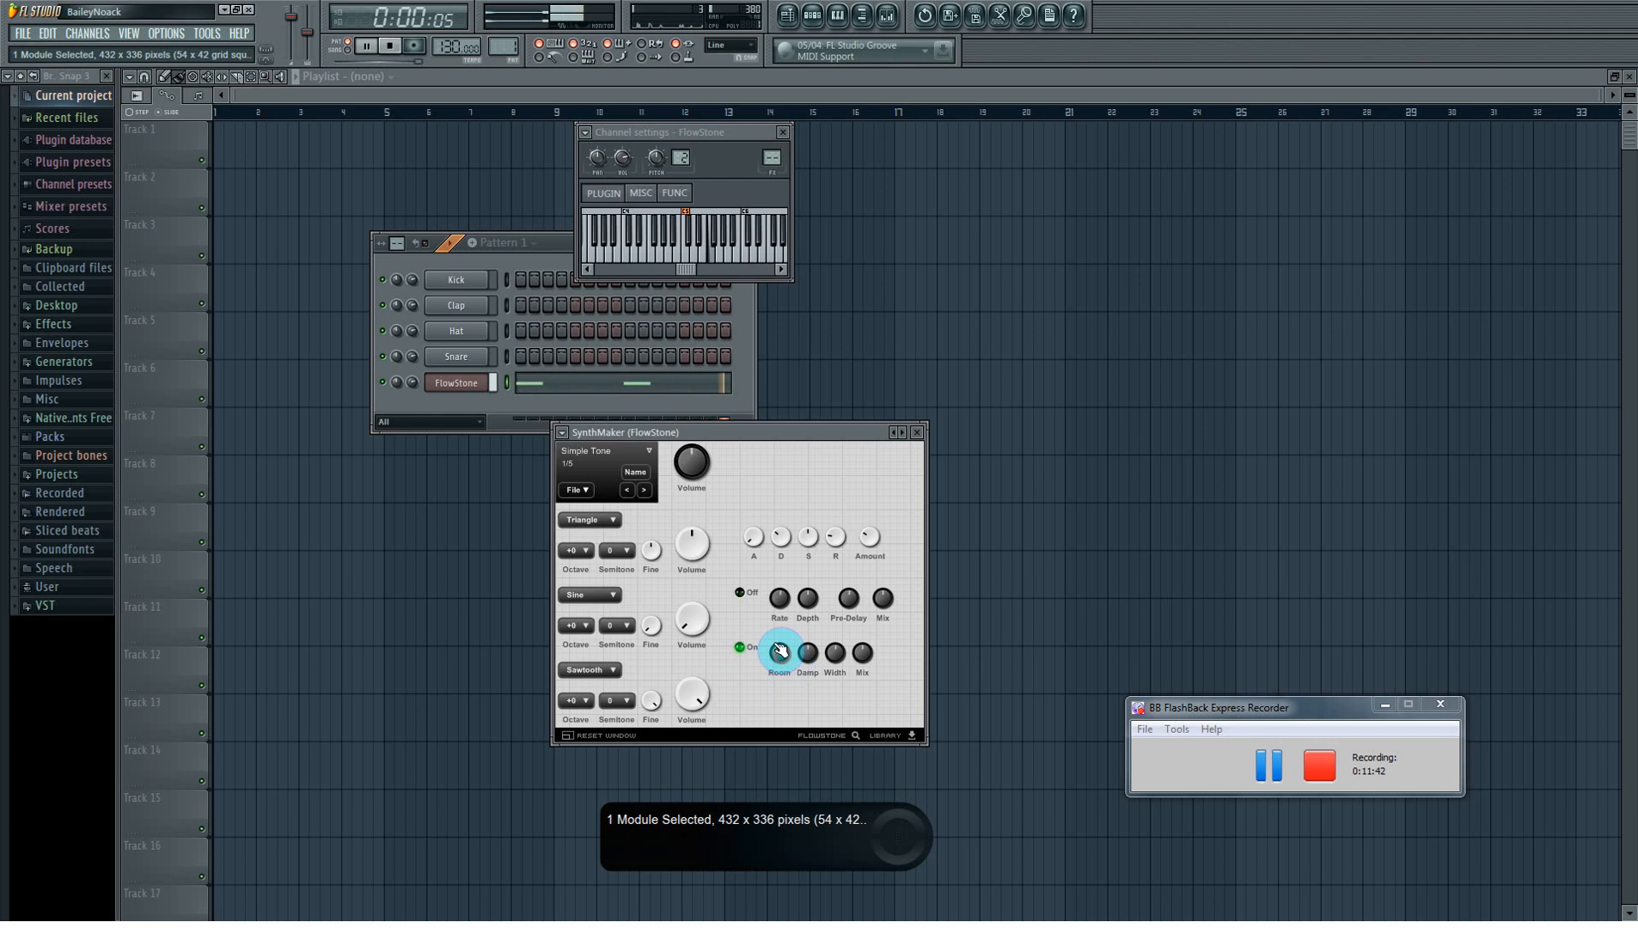
pyautogui.click(744, 595)
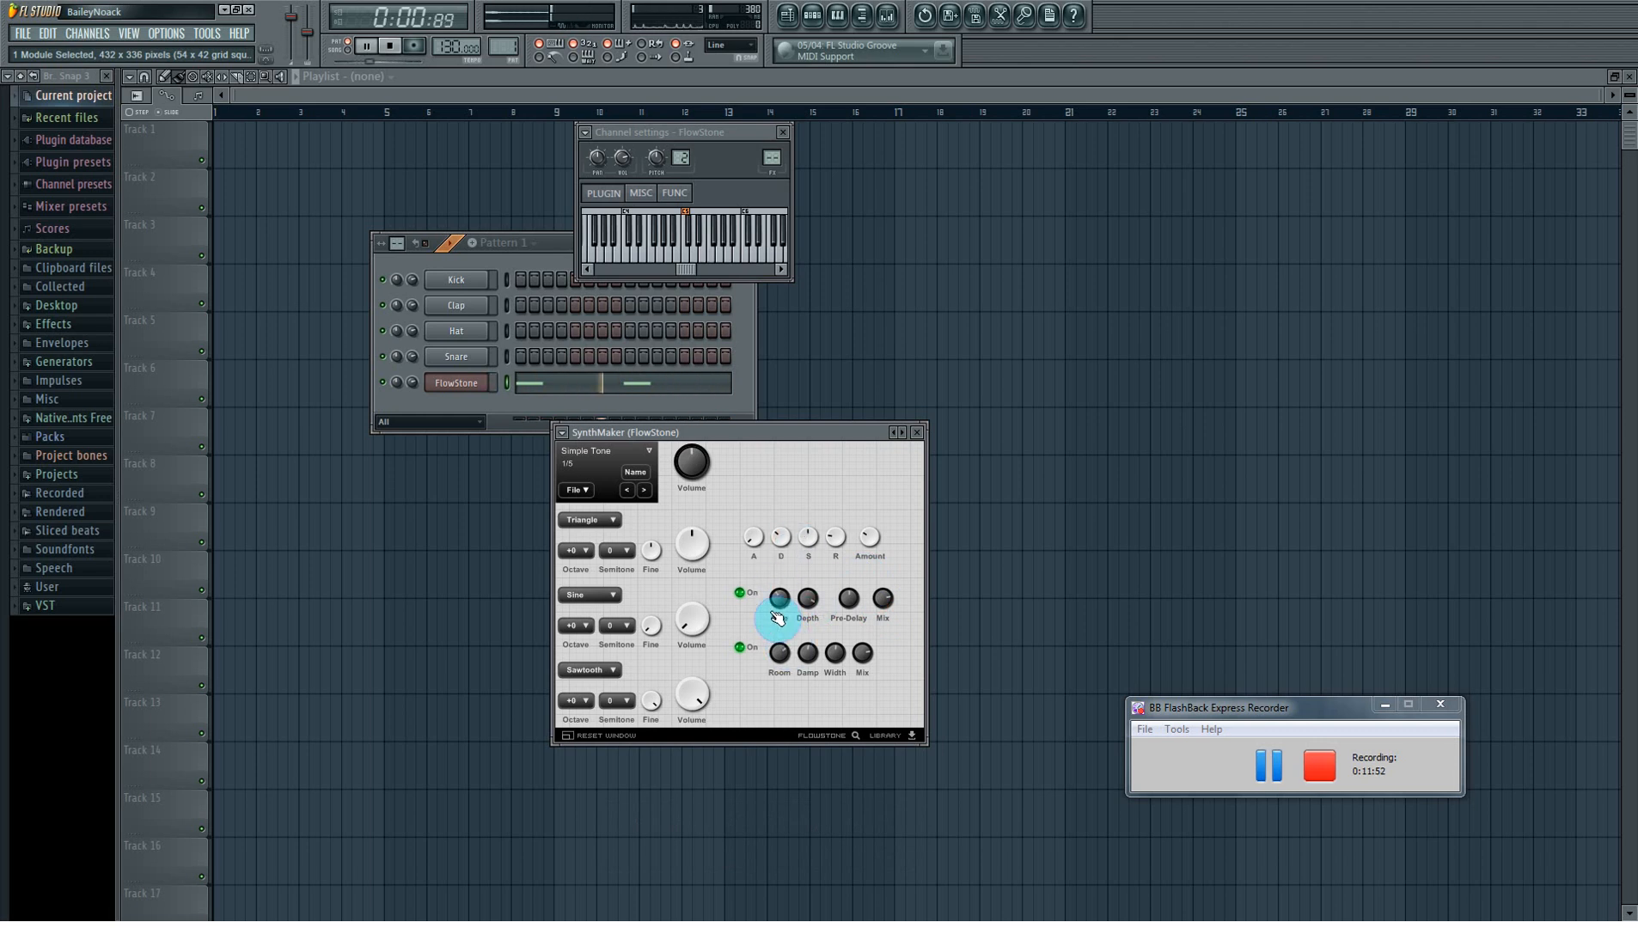
pyautogui.click(827, 536)
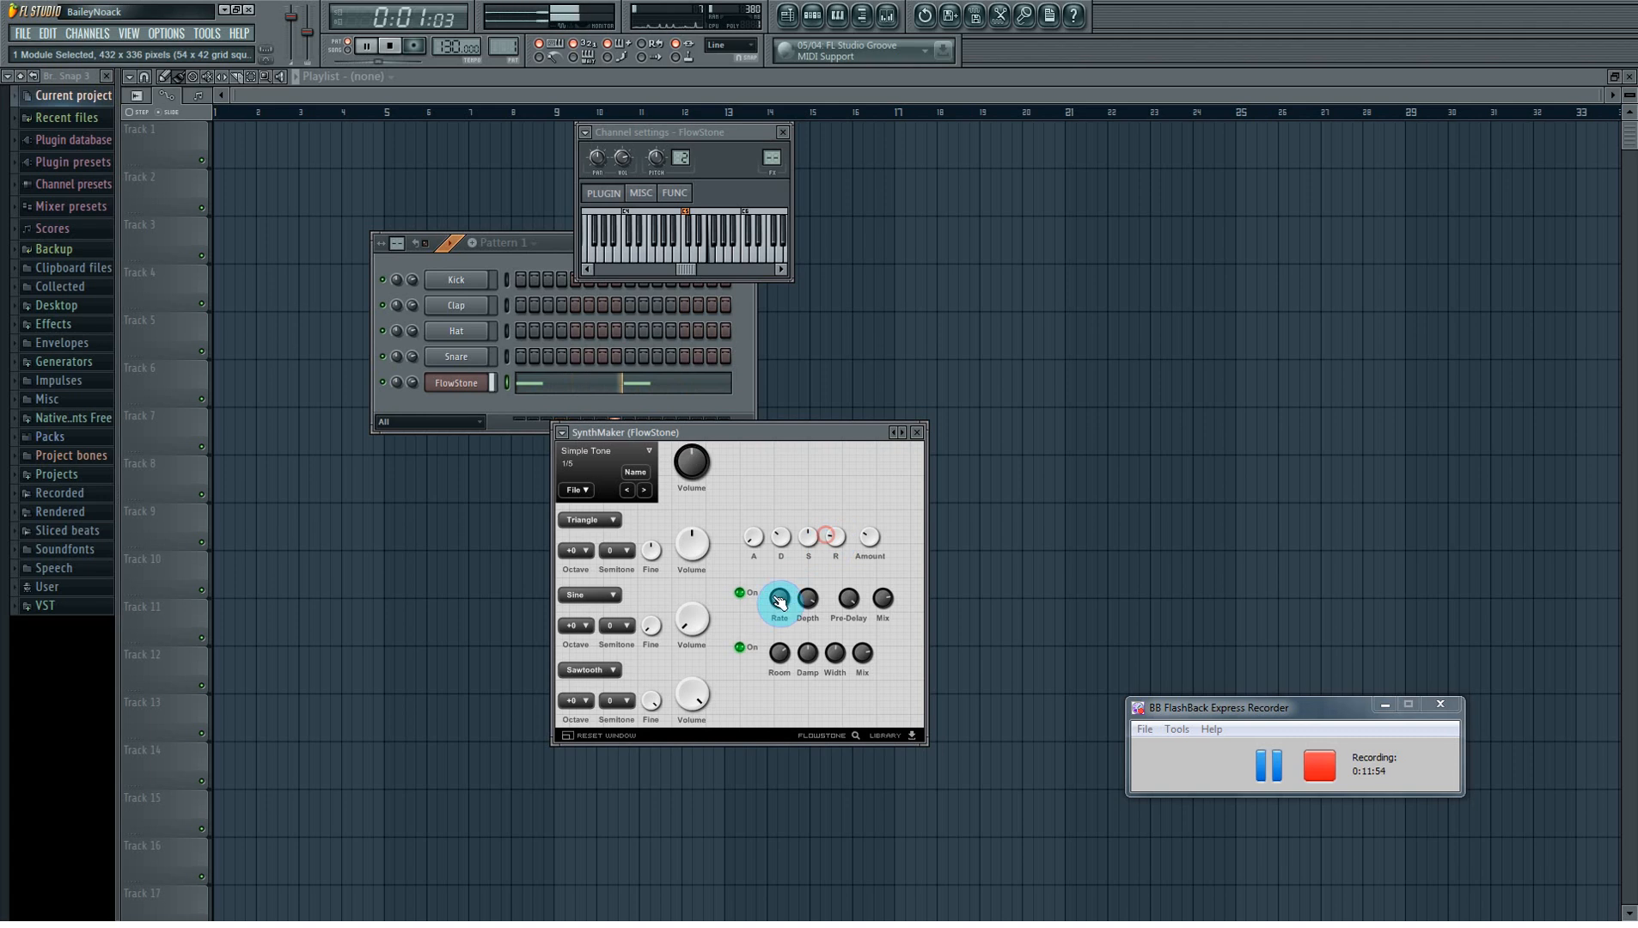
pyautogui.click(801, 703)
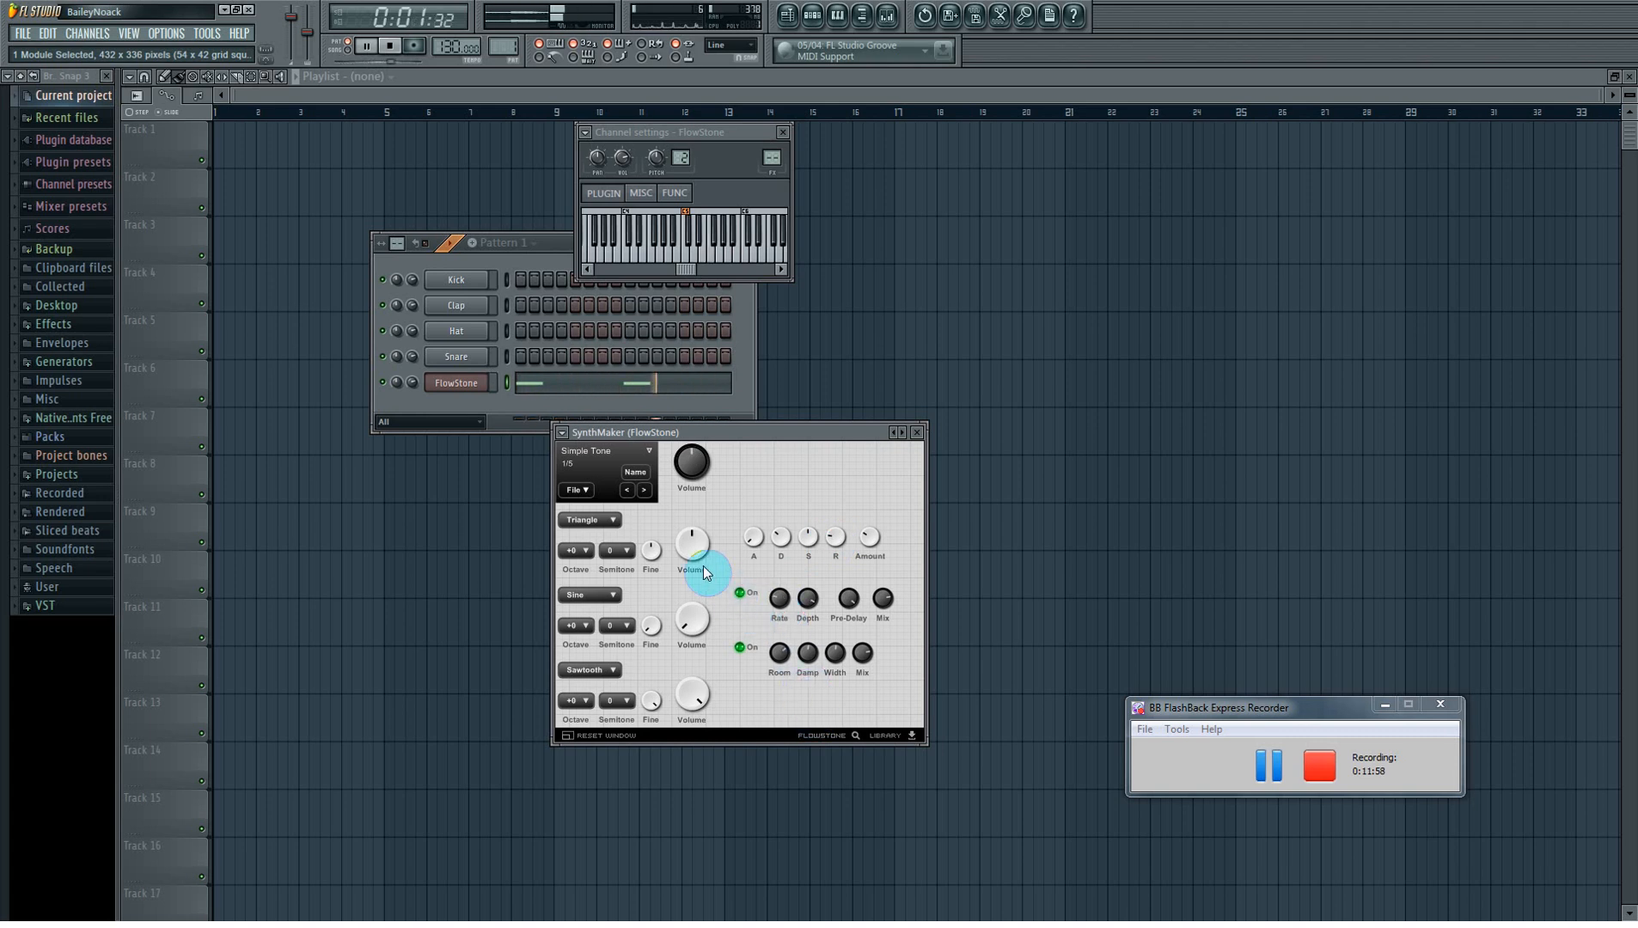
# Step: Try the Sawtooth waveform on the second oscillator and switch it back to Sine
pyautogui.click(601, 596)
pyautogui.click(608, 657)
pyautogui.click(600, 597)
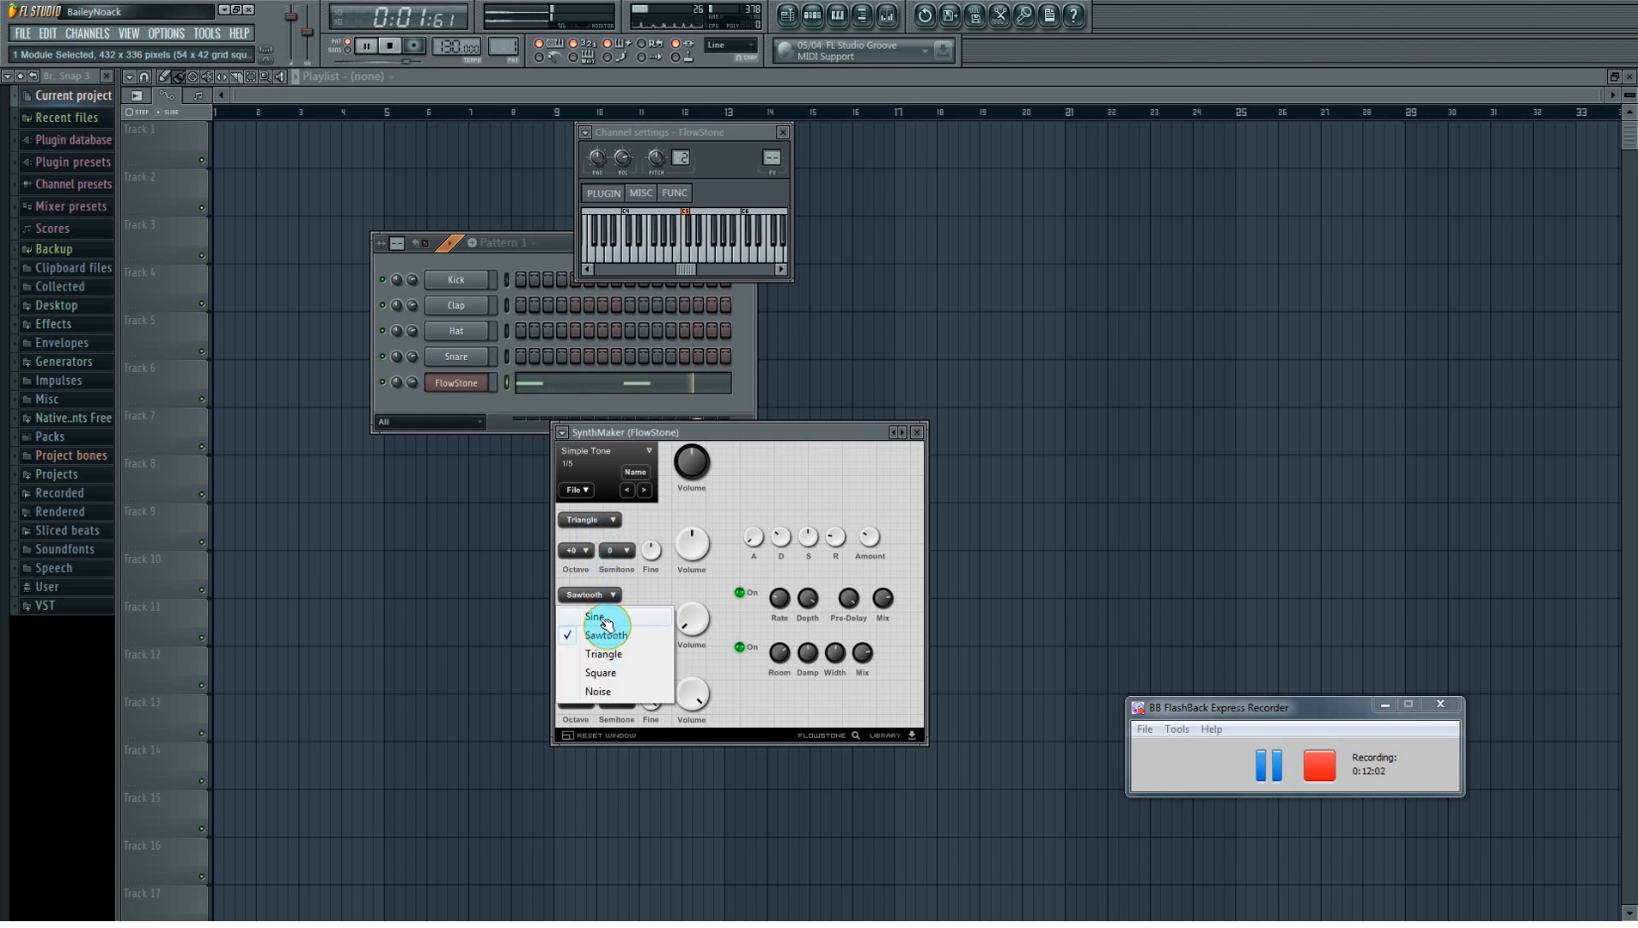
pyautogui.click(605, 612)
# Step: Set the second oscillator's waveform to Noise and rebalance the oscillator volumes, turning the second down and the first up
pyautogui.moveTo(683, 596); pyautogui.dragTo(676, 575)
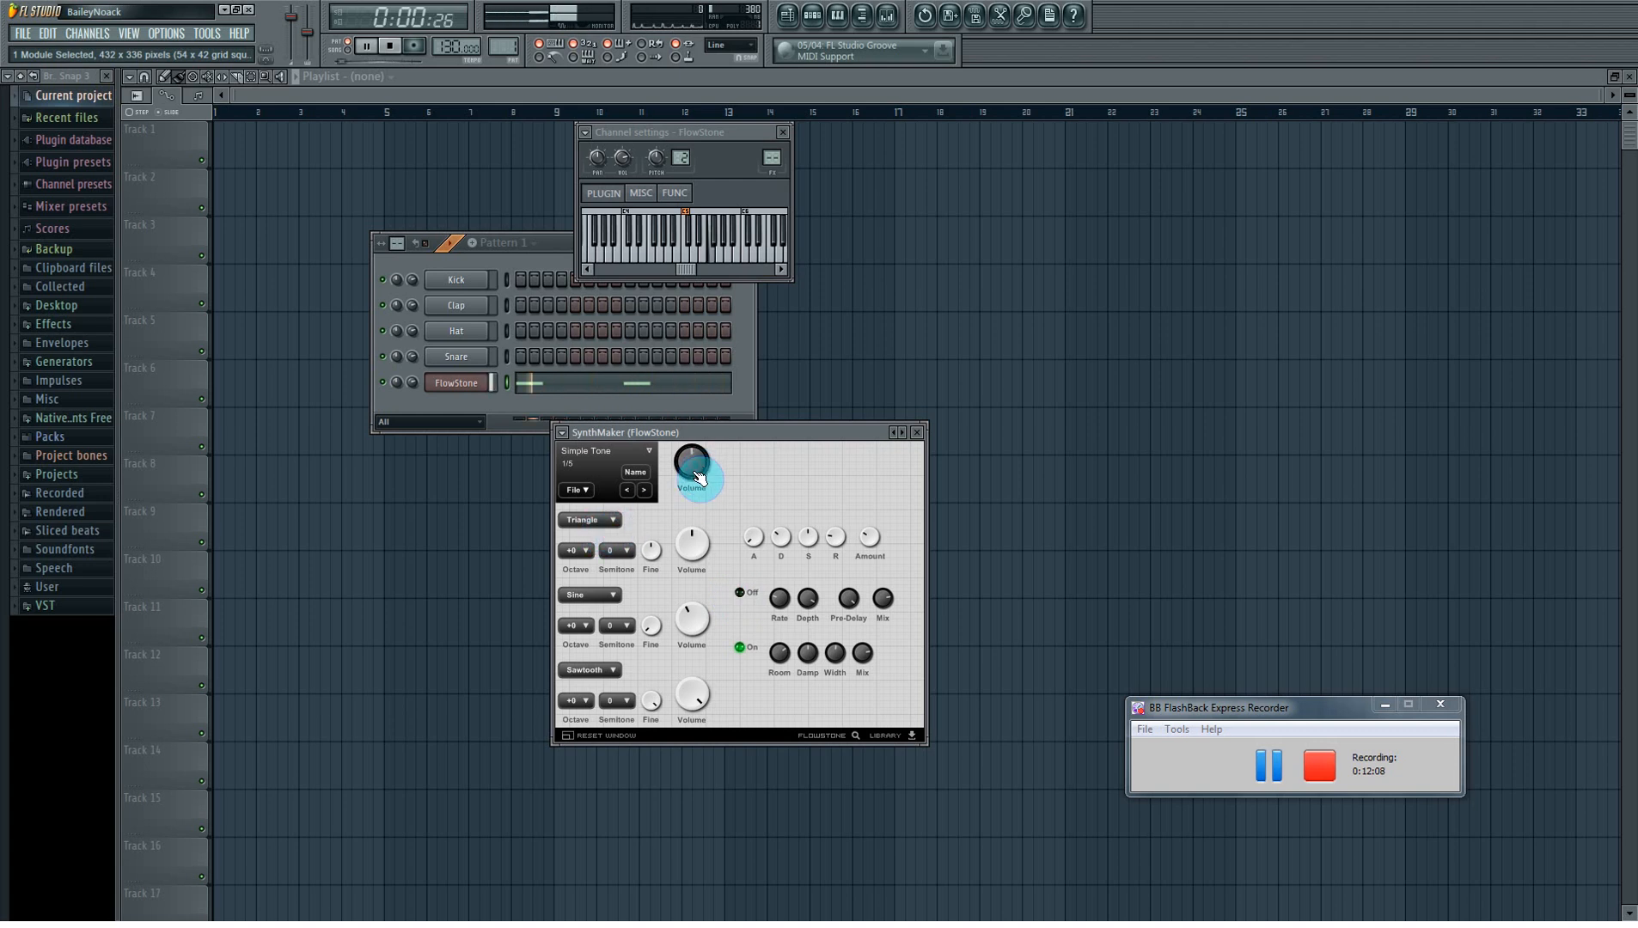
pyautogui.moveTo(701, 630); pyautogui.dragTo(705, 757)
pyautogui.click(614, 594)
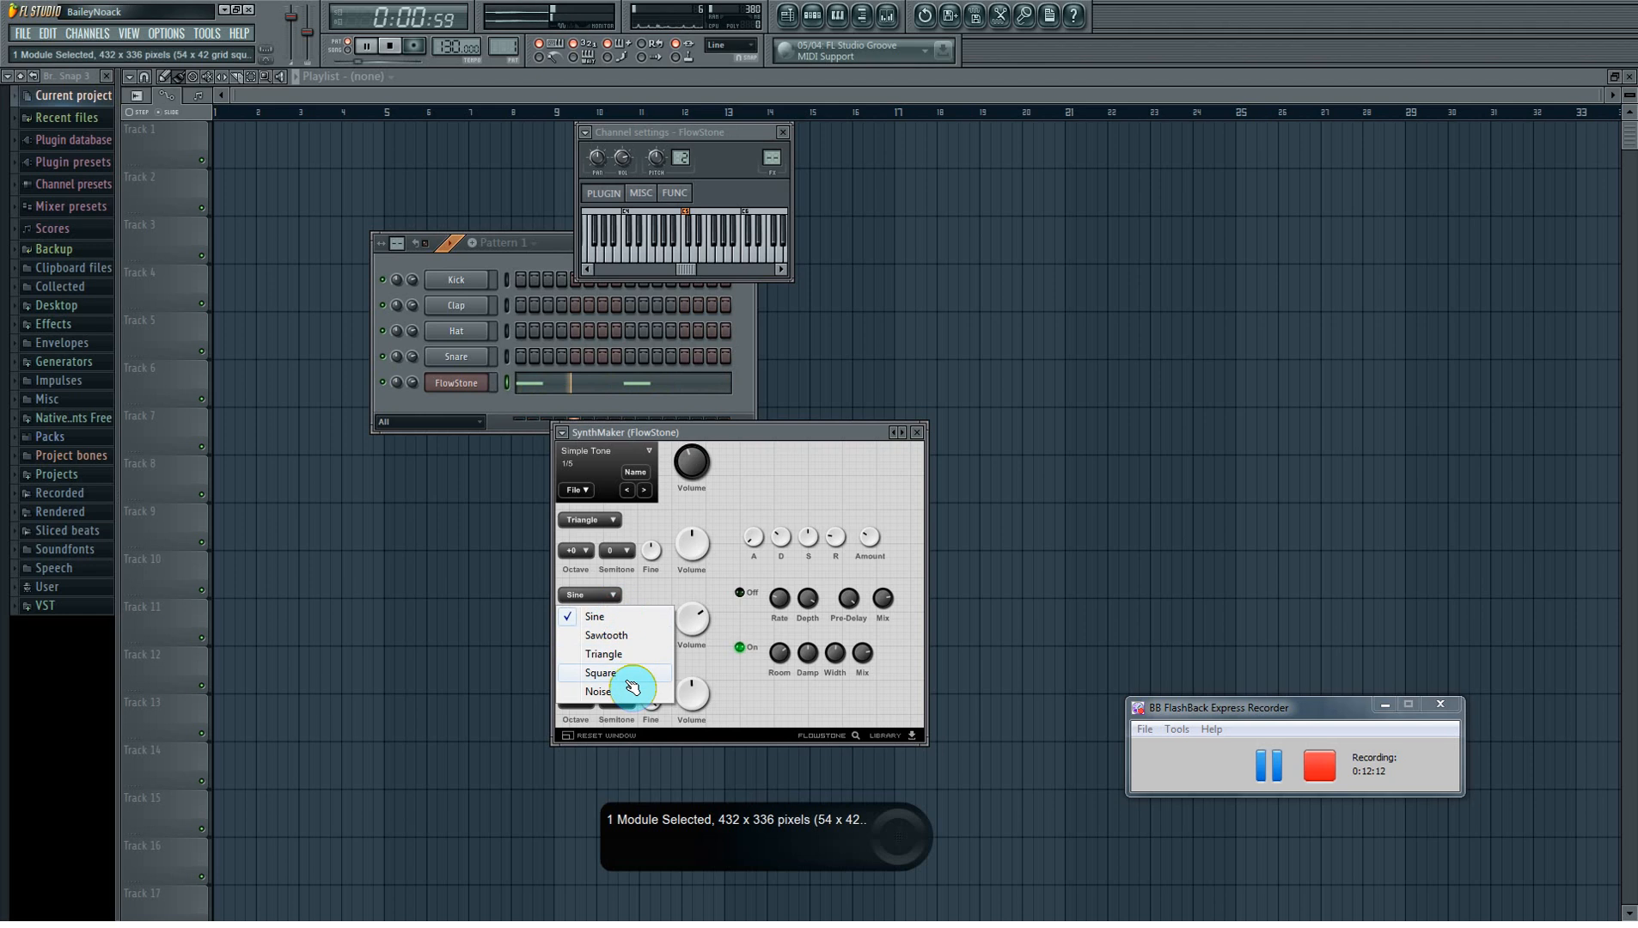
pyautogui.click(602, 691)
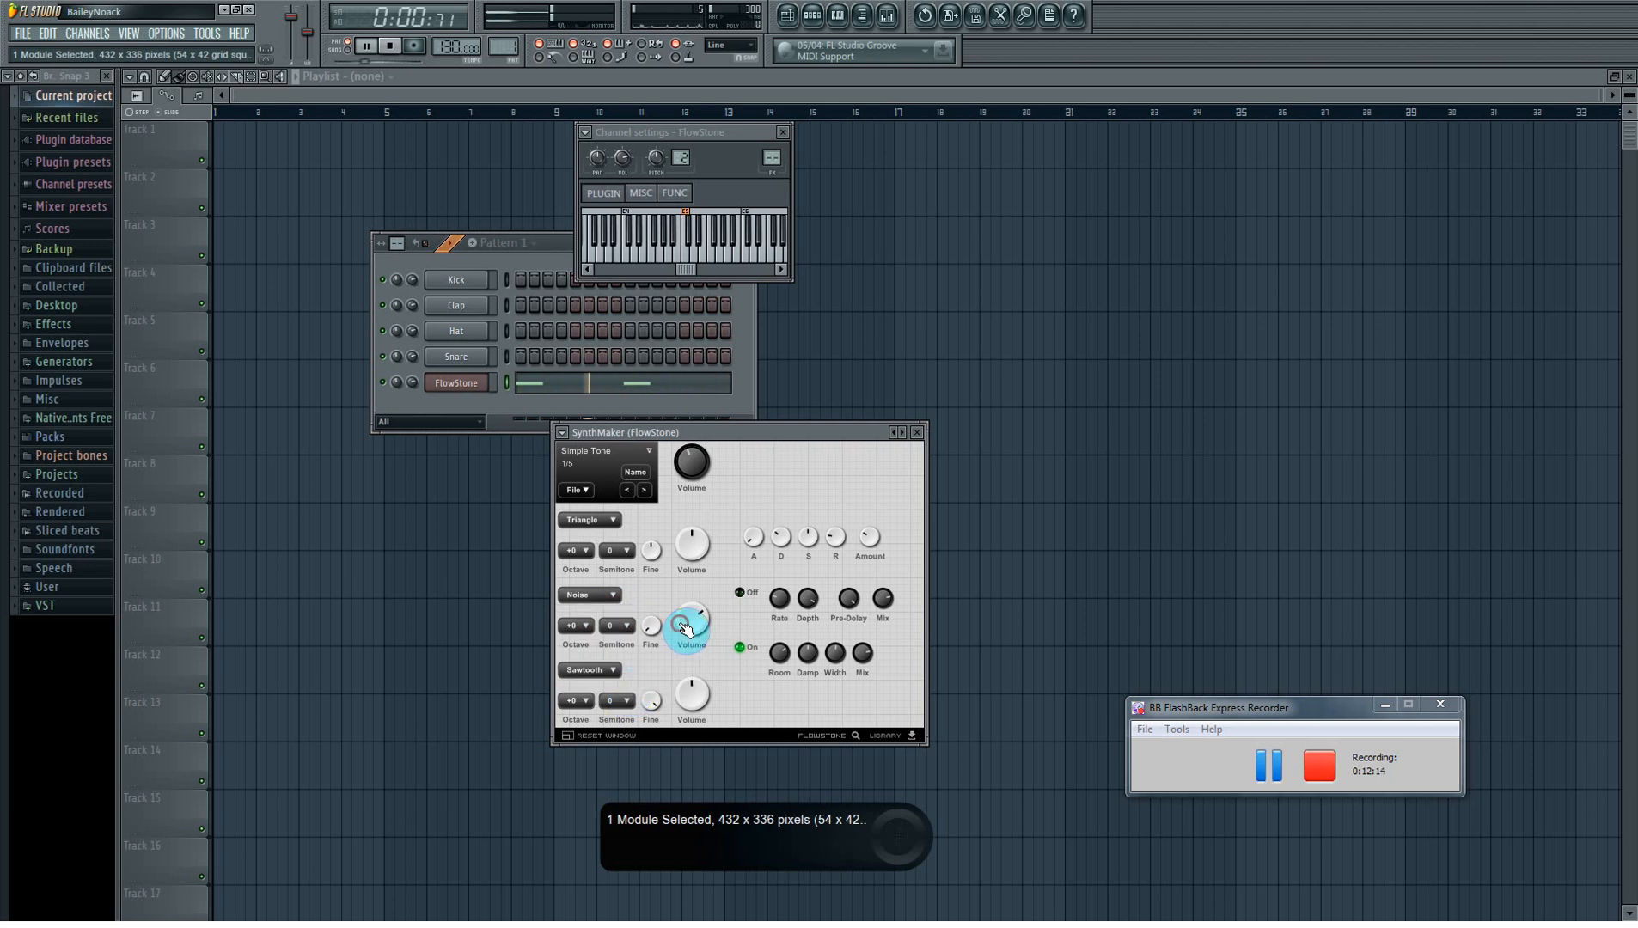
pyautogui.moveTo(685, 628)
pyautogui.mouseDown()
pyautogui.moveTo(692, 657)
pyautogui.moveTo(692, 633)
pyautogui.mouseUp()
pyautogui.moveTo(693, 551); pyautogui.dragTo(672, 503)
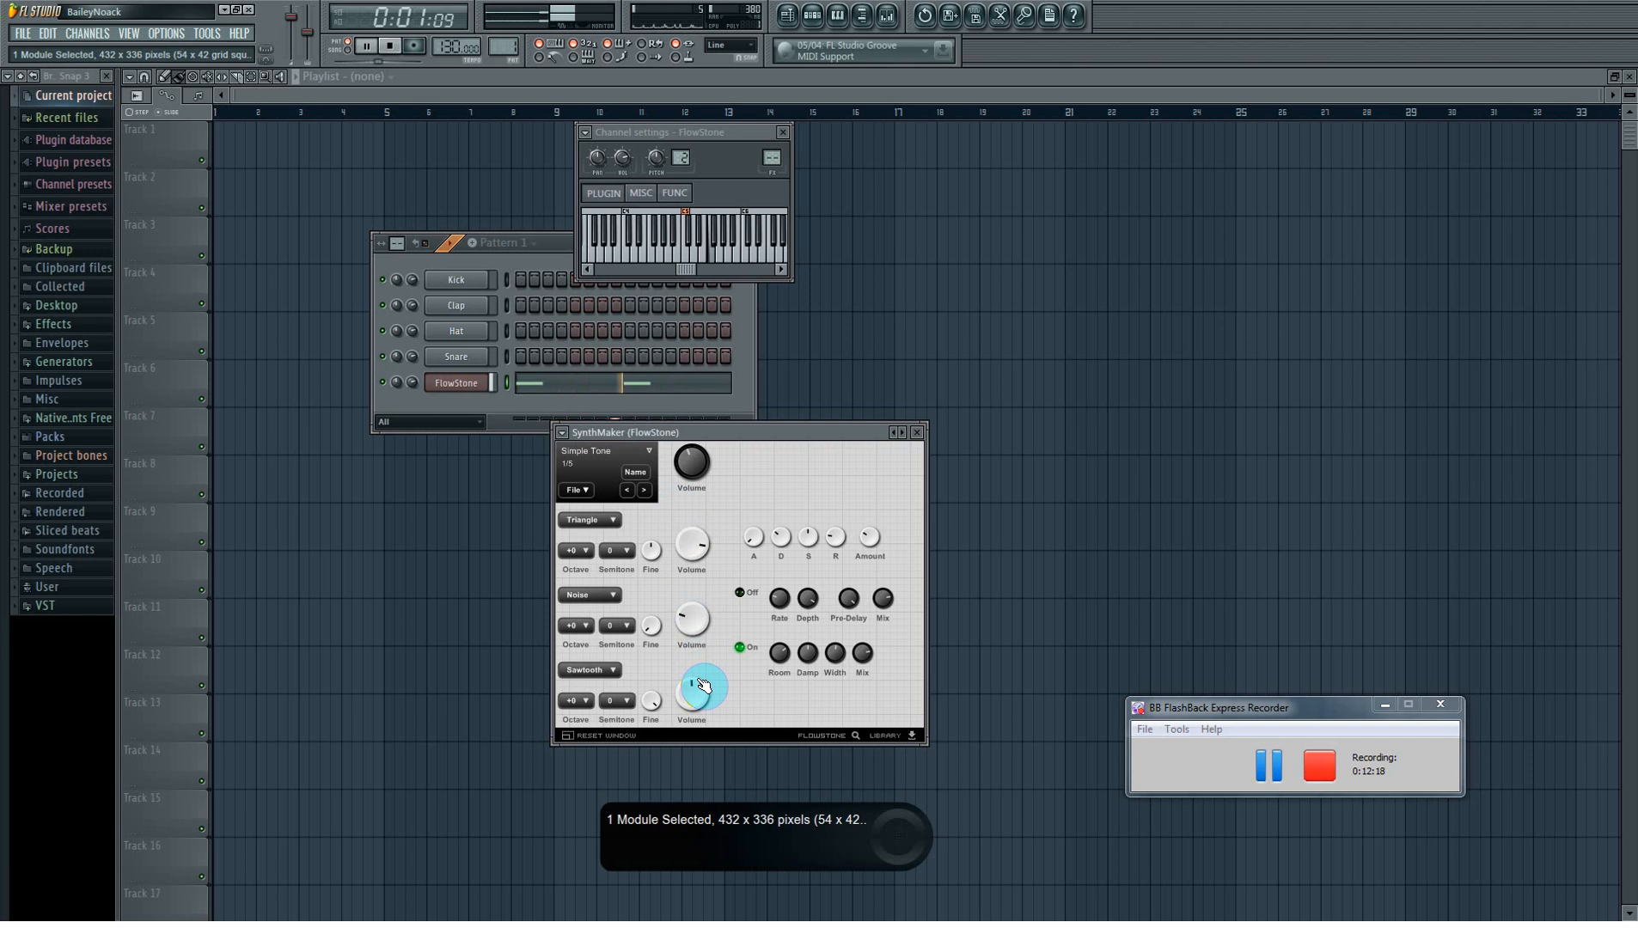
# Step: Set the third oscillator's octave to -1 and turn up its volume while the pattern plays
pyautogui.moveTo(697, 683); pyautogui.dragTo(683, 660)
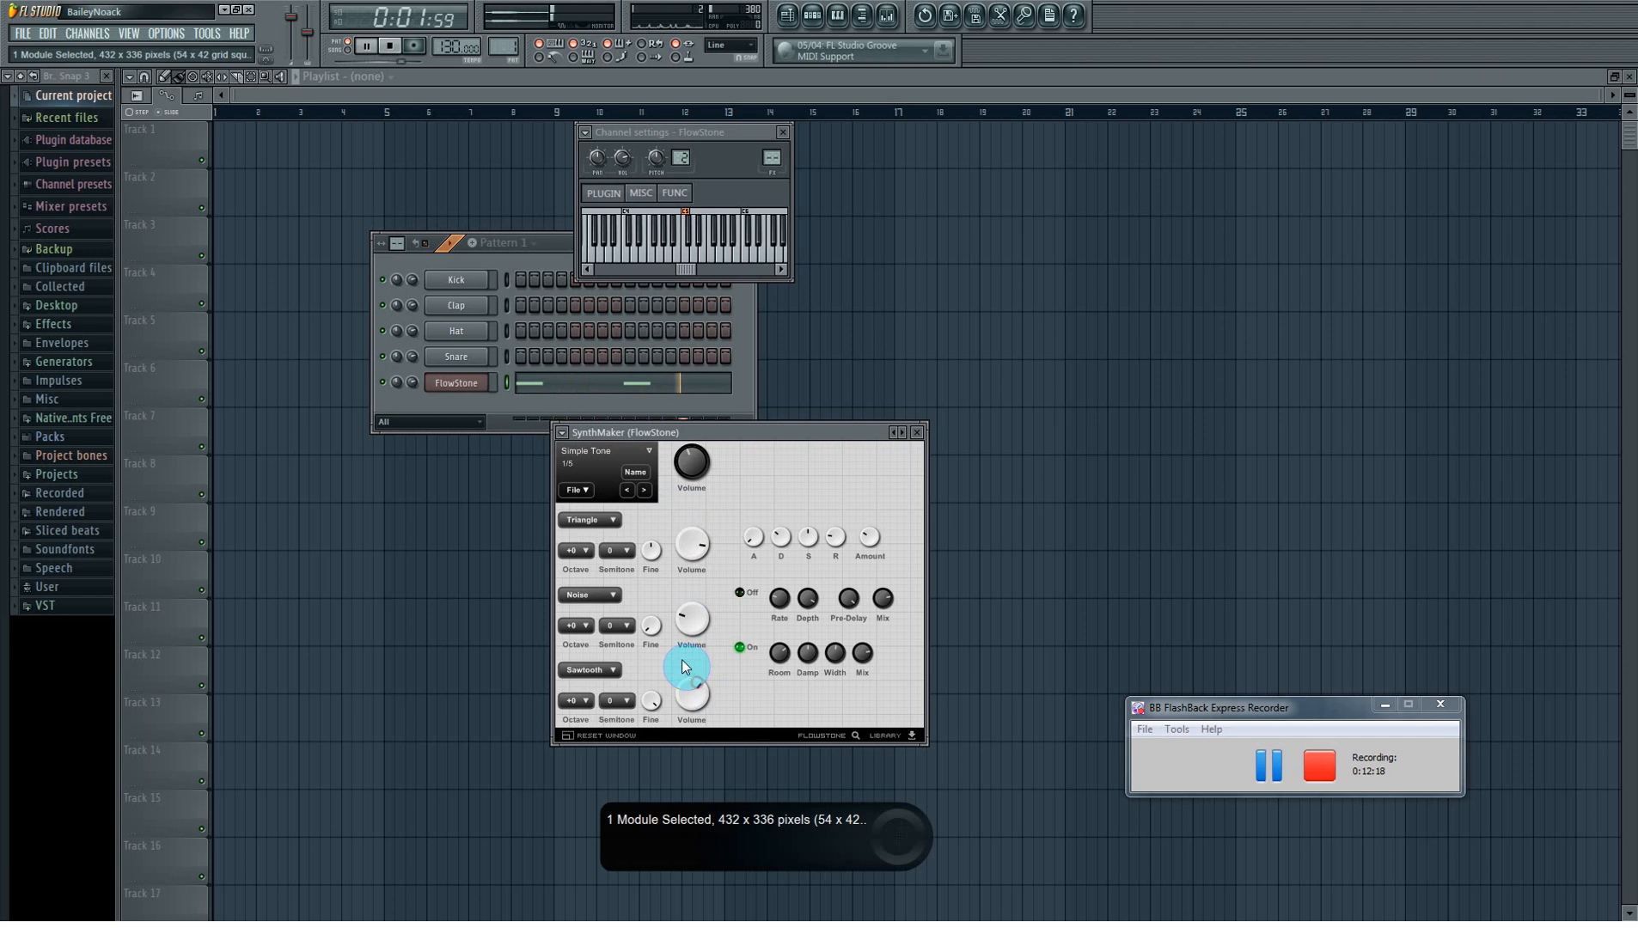
pyautogui.click(617, 700)
pyautogui.click(584, 704)
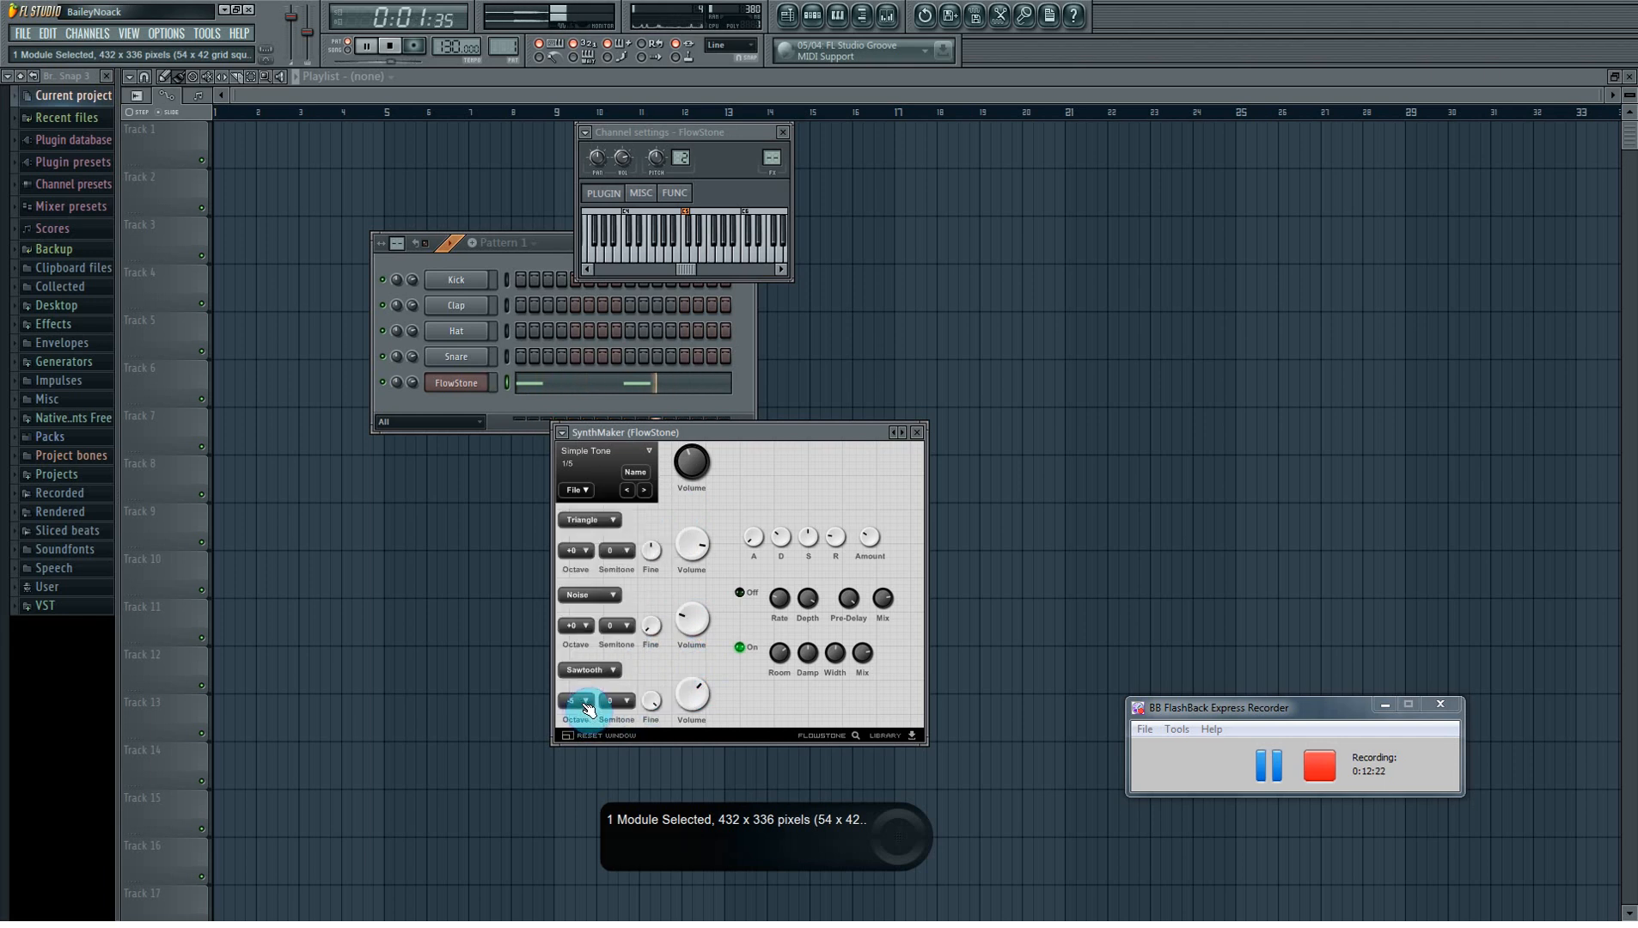
pyautogui.click(588, 708)
pyautogui.click(596, 628)
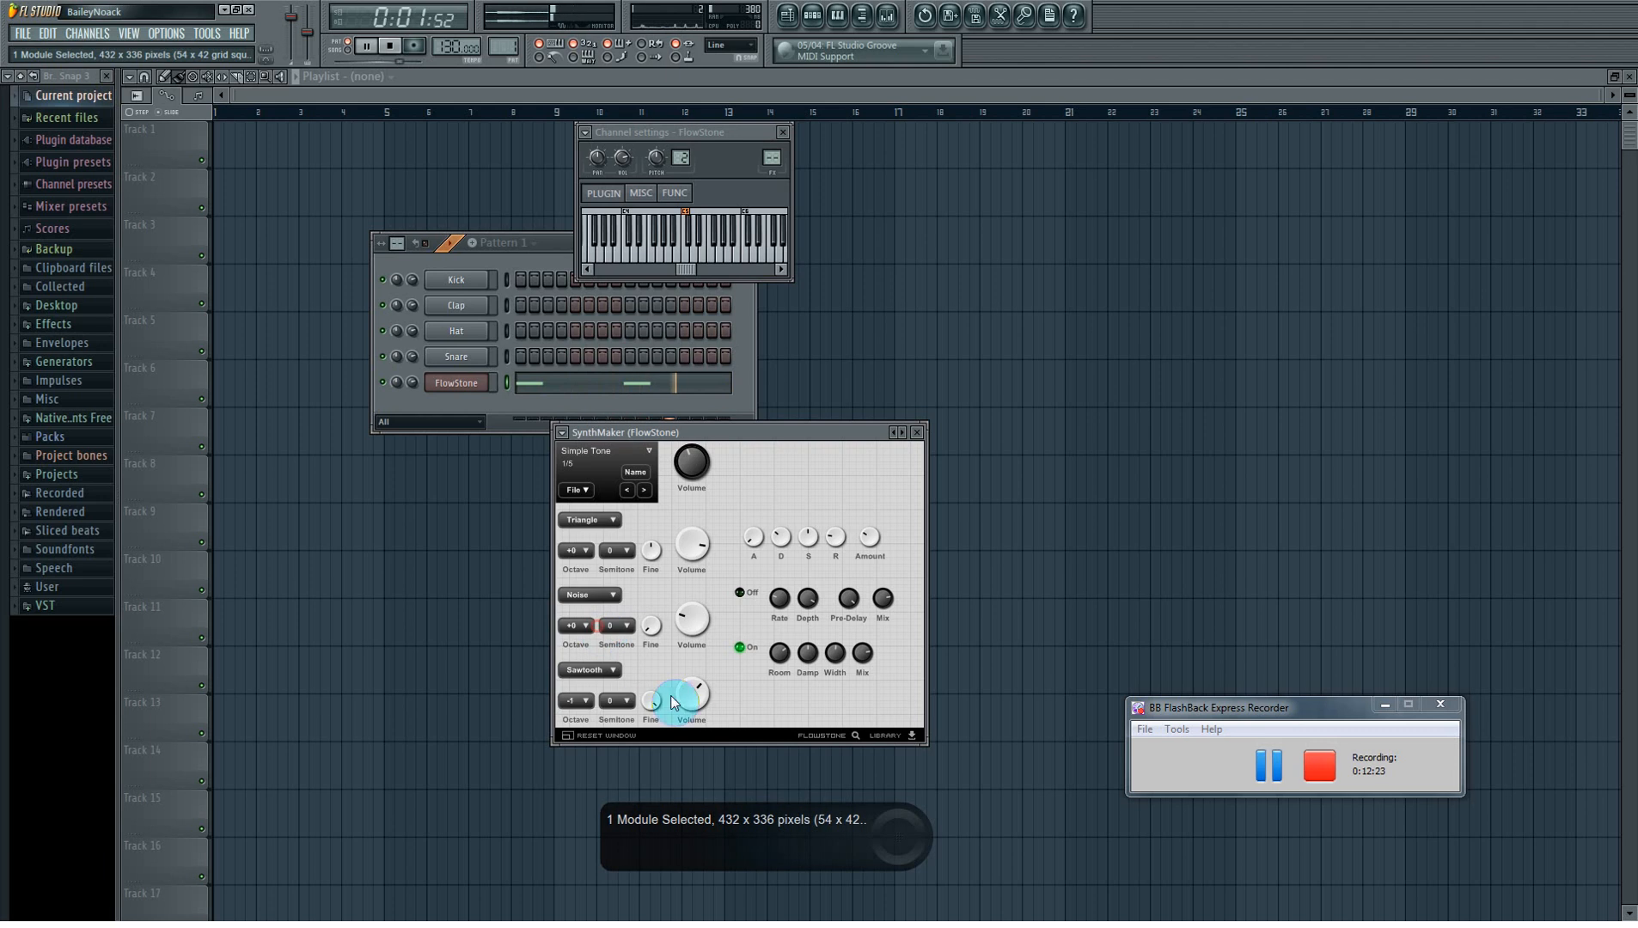
pyautogui.moveTo(685, 699); pyautogui.dragTo(681, 687)
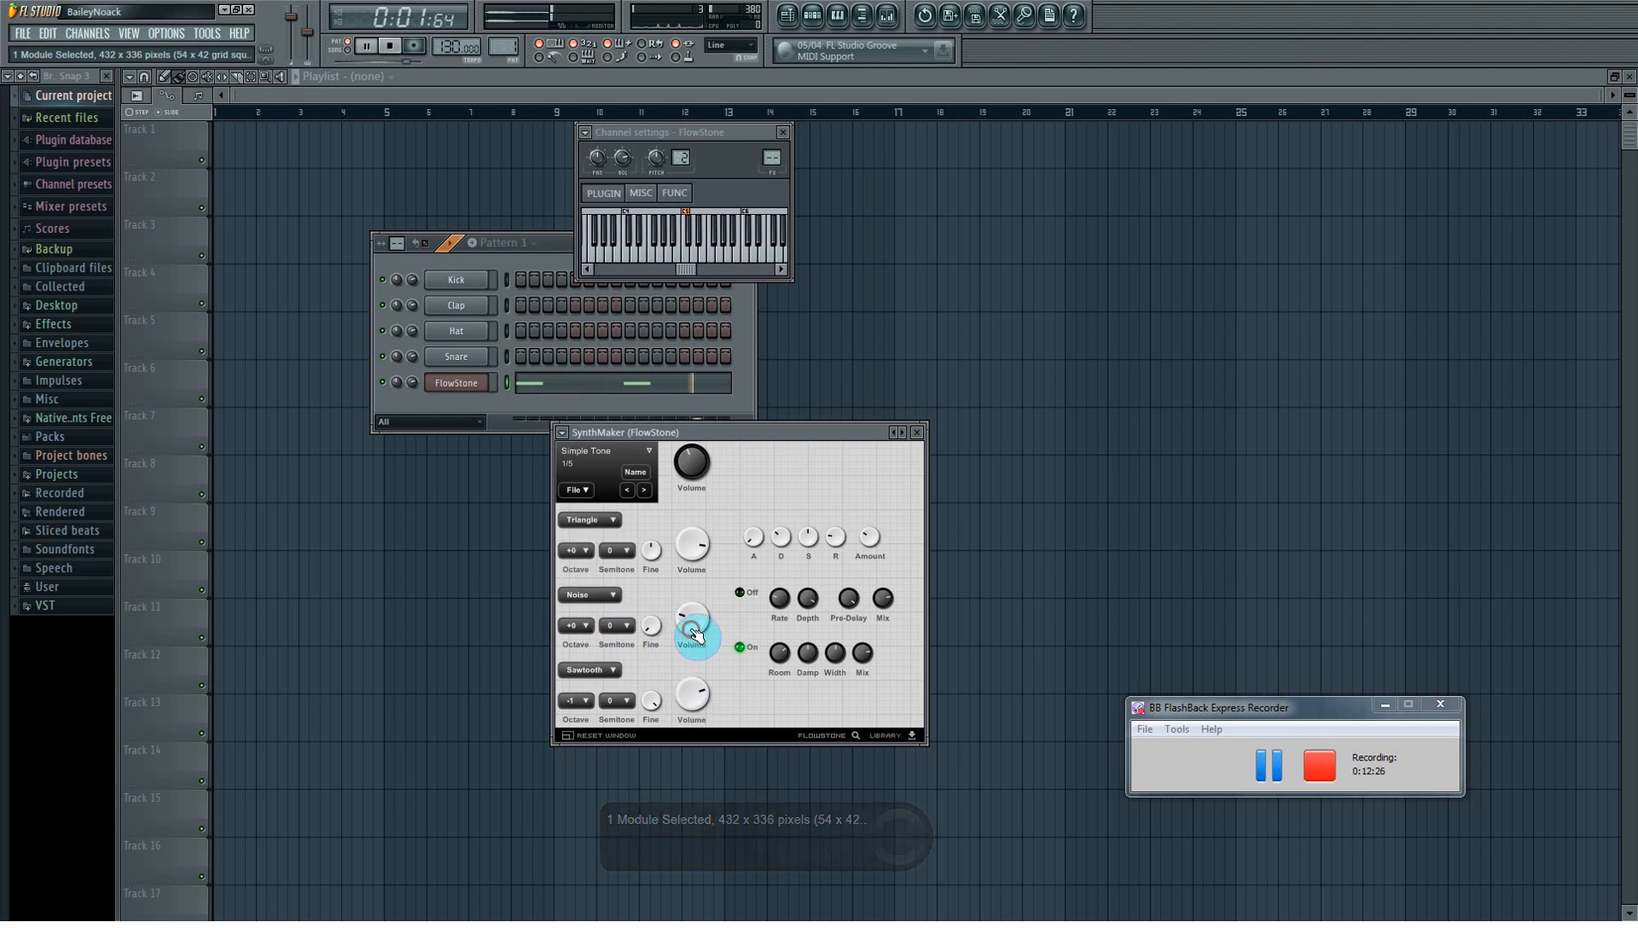
# Step: Turn down the second oscillator's volume, then set the first oscillator's octave to -2 and adjust its volume
pyautogui.moveTo(693, 629); pyautogui.dragTo(693, 642)
pyautogui.click(584, 550)
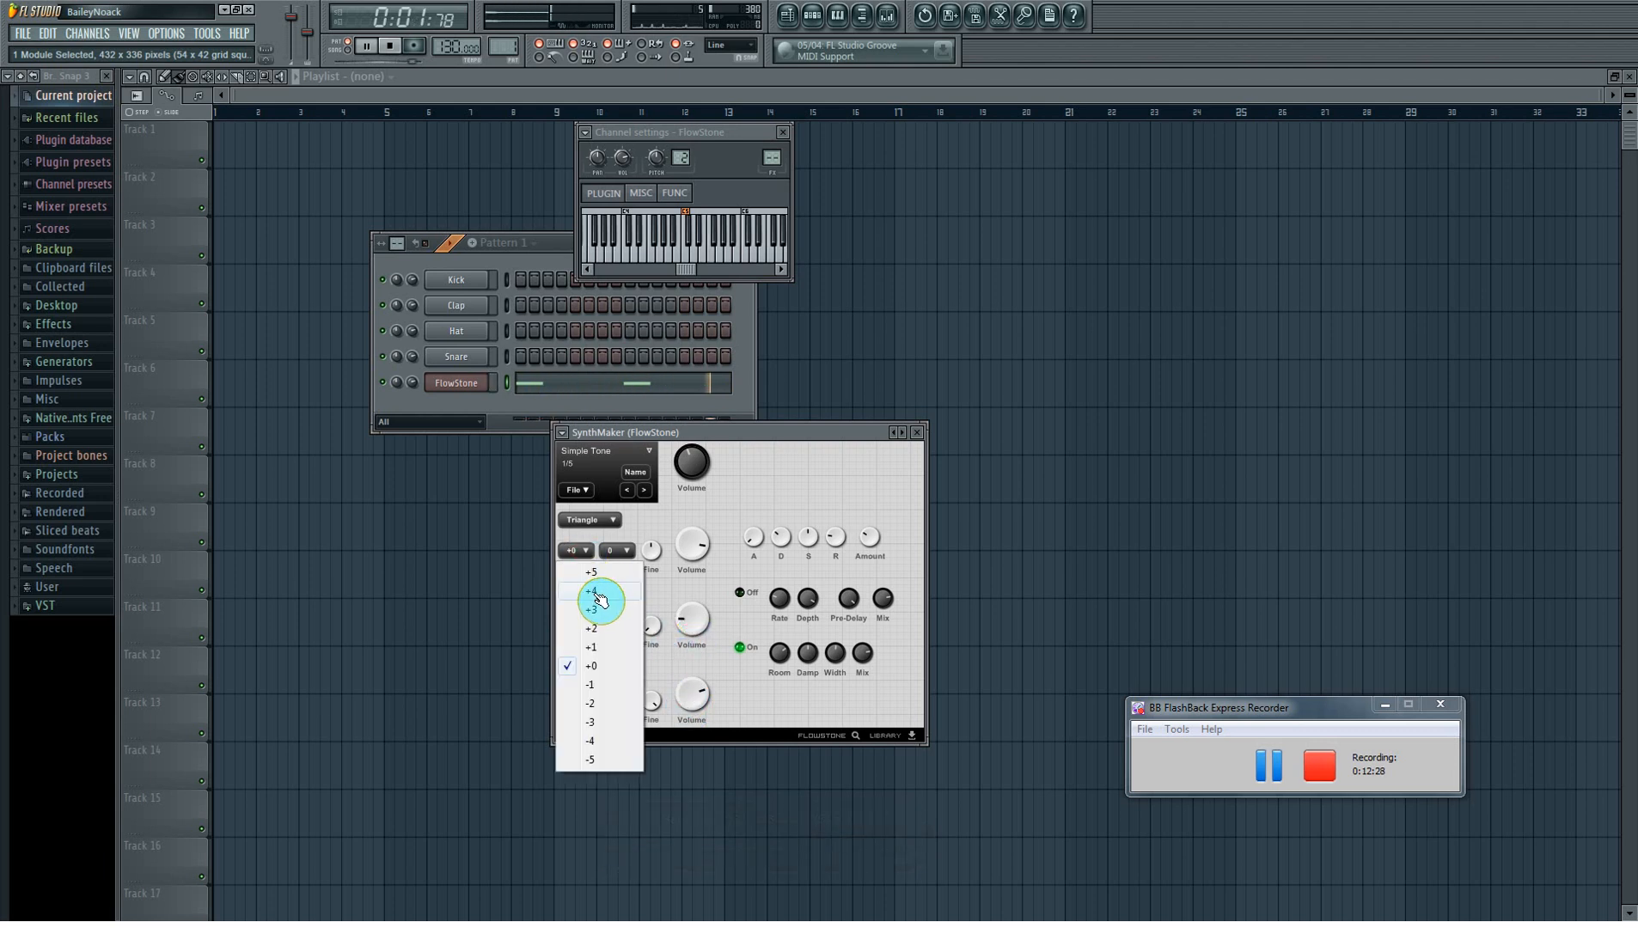
pyautogui.click(602, 703)
pyautogui.moveTo(694, 557); pyautogui.dragTo(673, 461)
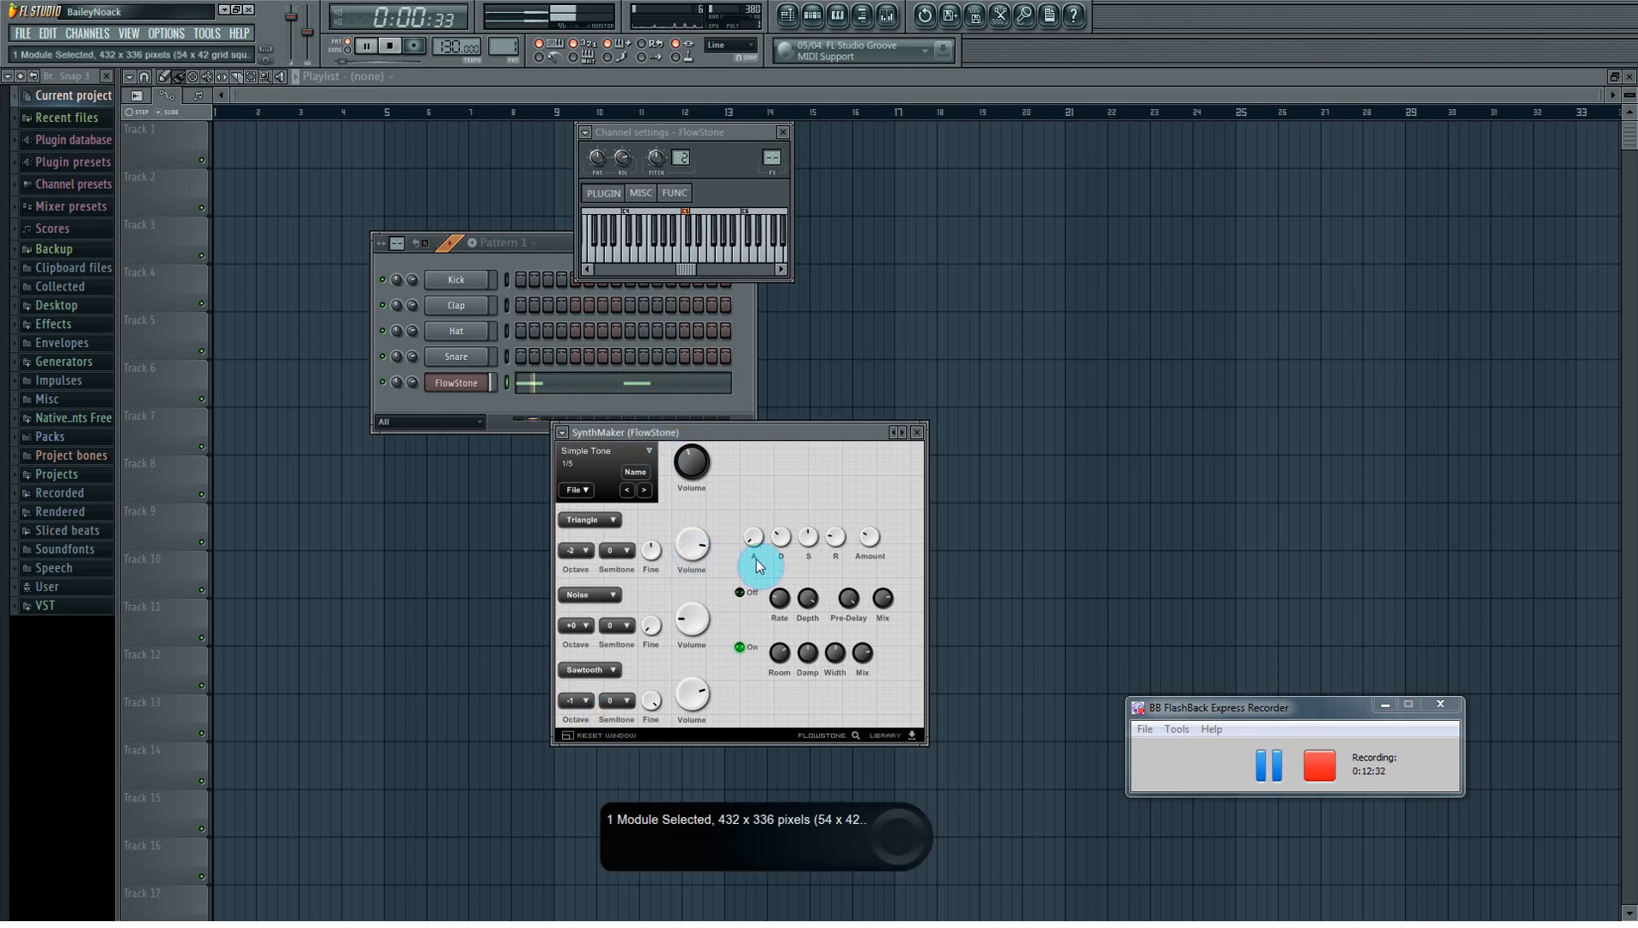
# Step: Pause the pattern playback and move the synth window clear of the channel rack
pyautogui.click(370, 47)
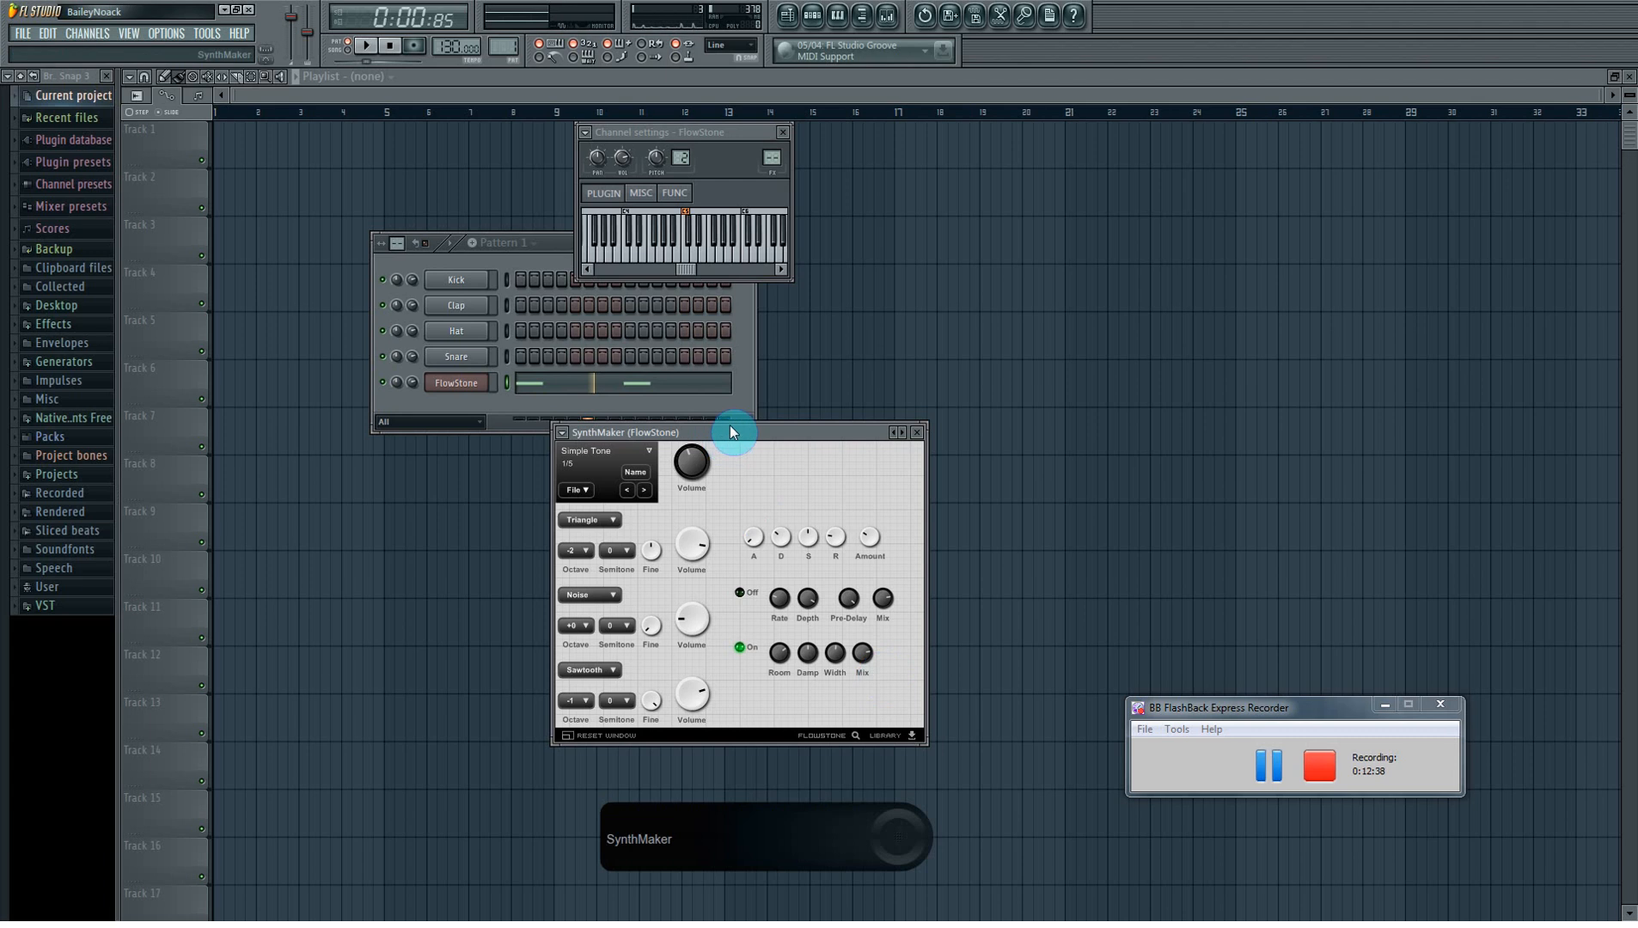
pyautogui.moveTo(729, 426); pyautogui.dragTo(770, 462)
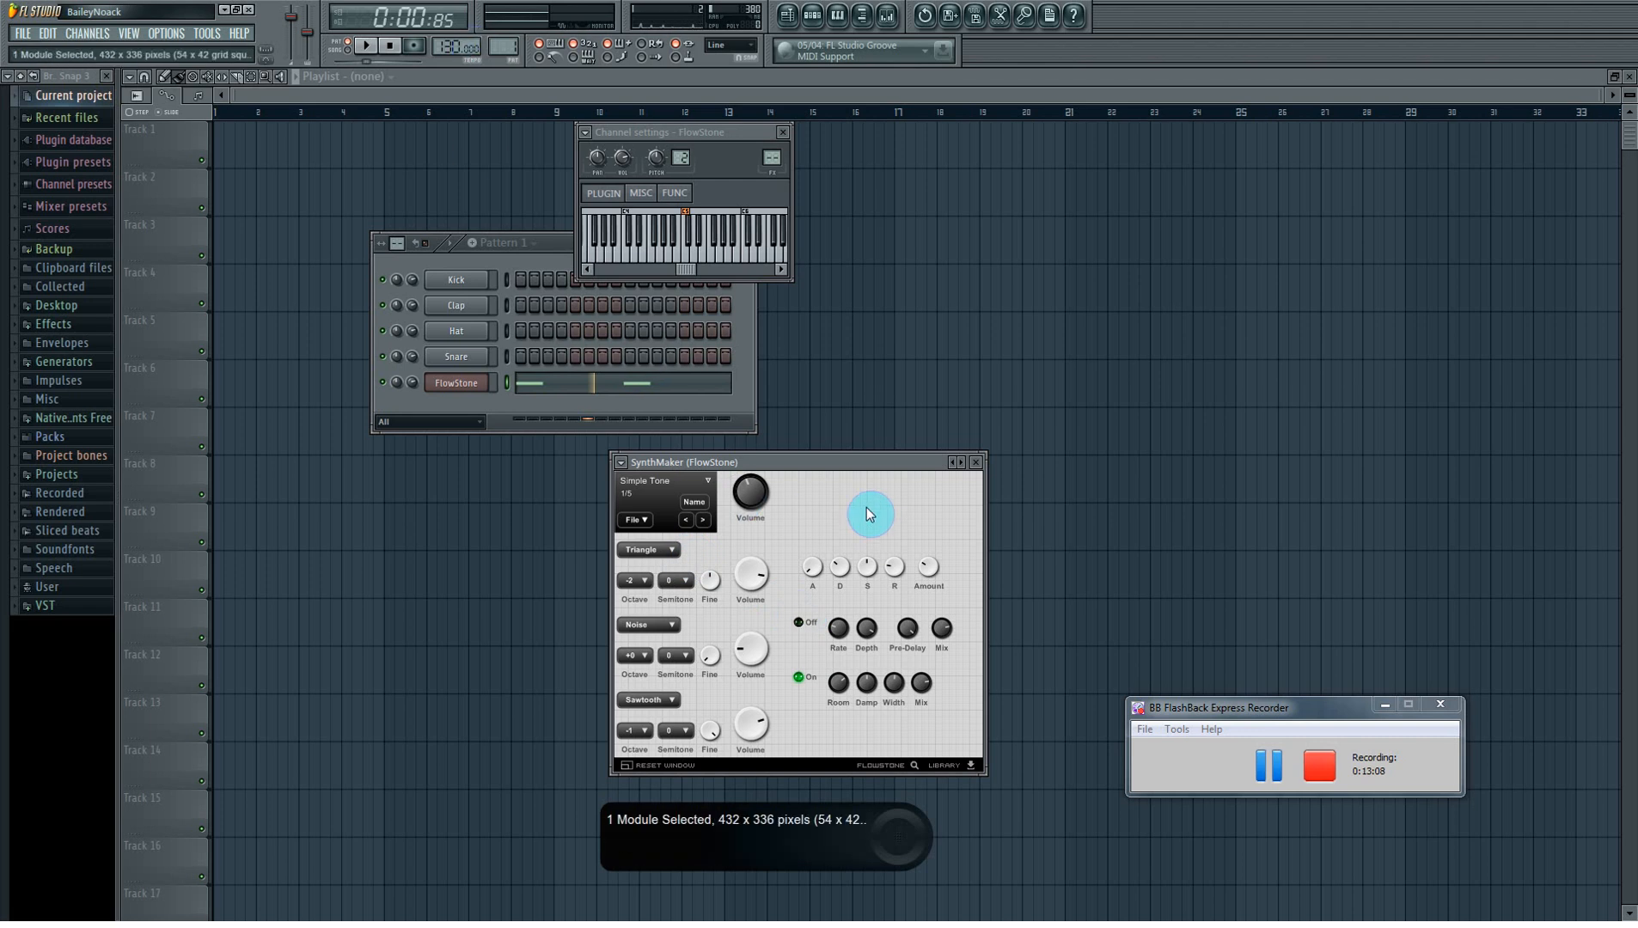
pyautogui.moveTo(800, 465); pyautogui.dragTo(770, 483)
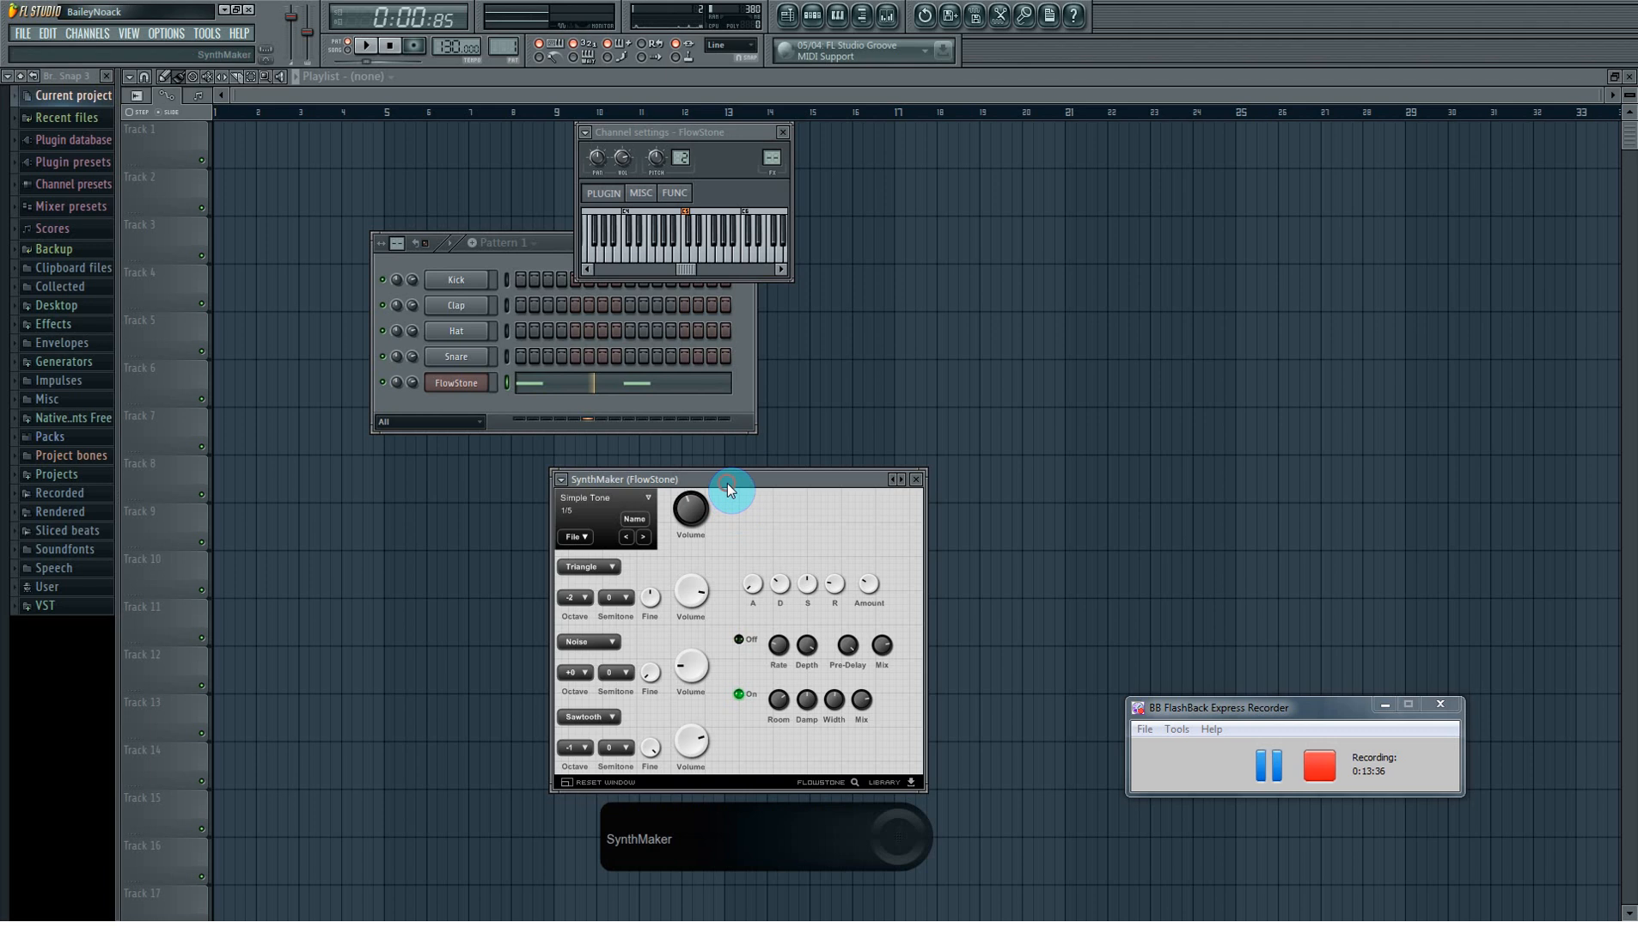
pyautogui.moveTo(727, 482); pyautogui.dragTo(693, 487)
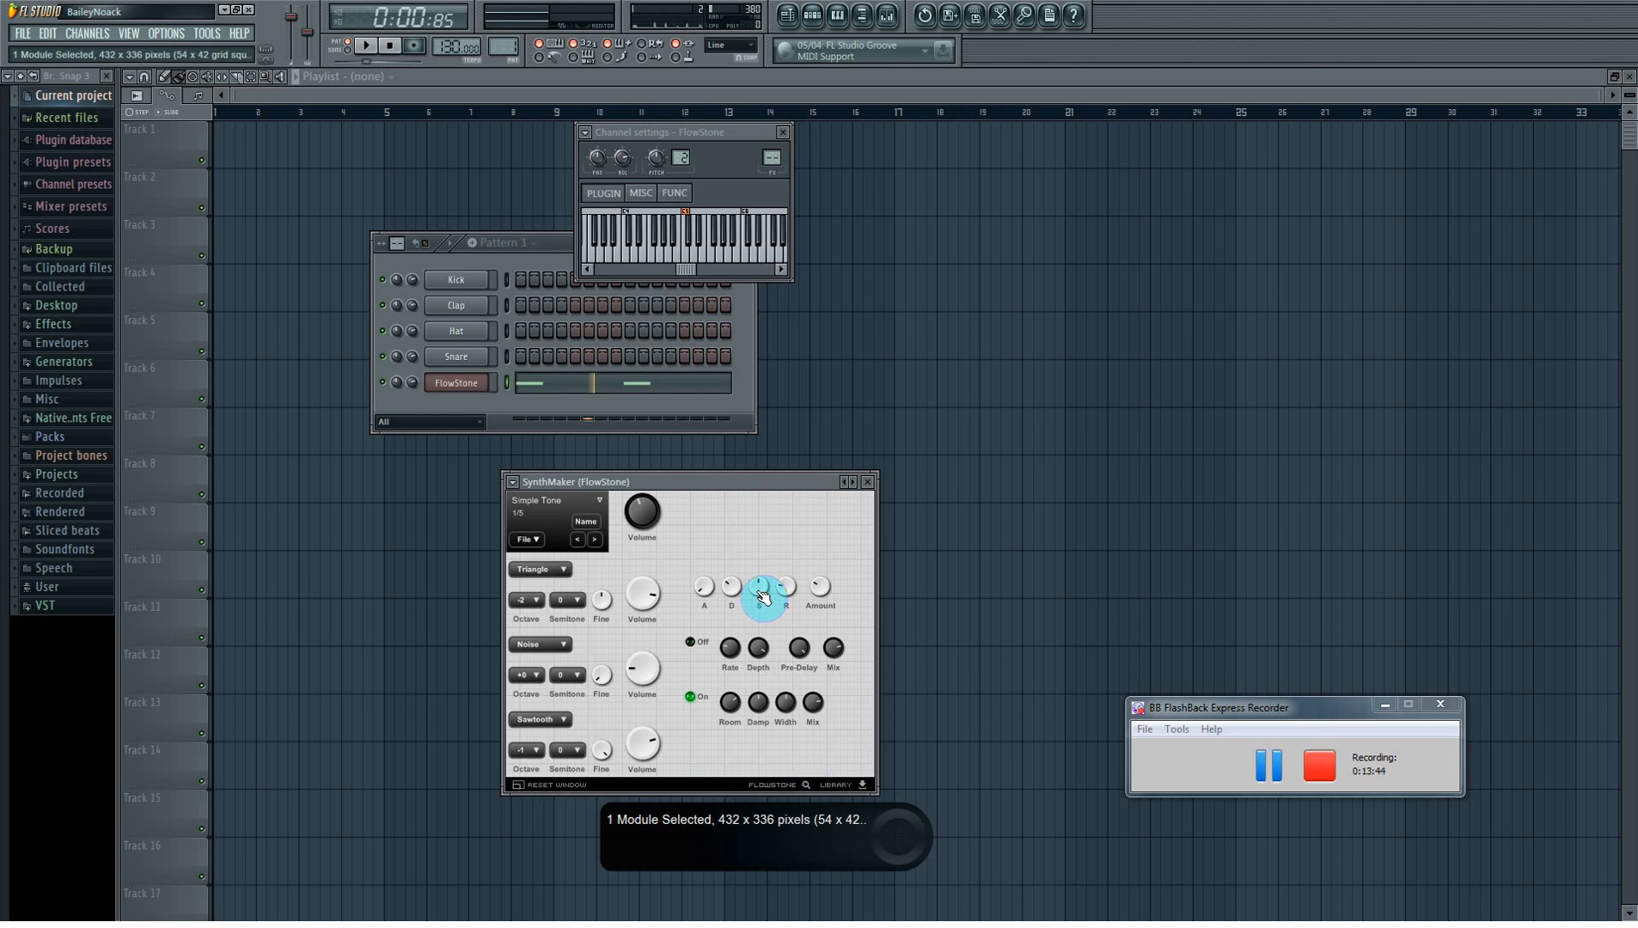
pyautogui.moveTo(662, 485)
pyautogui.mouseDown()
pyautogui.moveTo(711, 502)
pyautogui.moveTo(686, 484)
pyautogui.mouseUp()
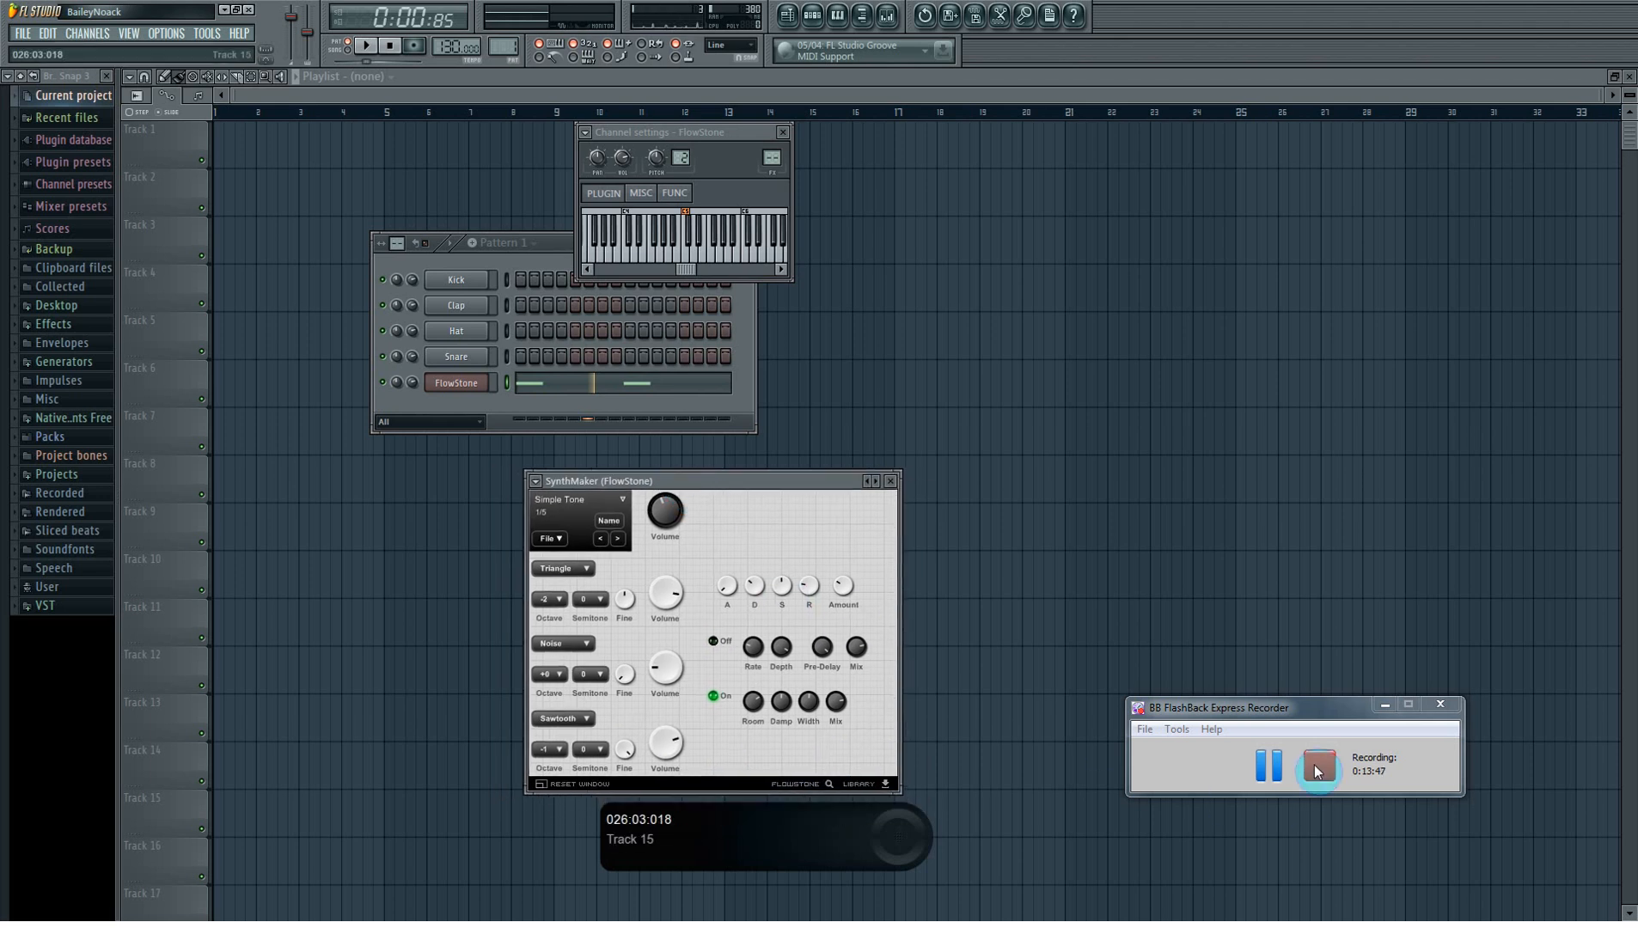